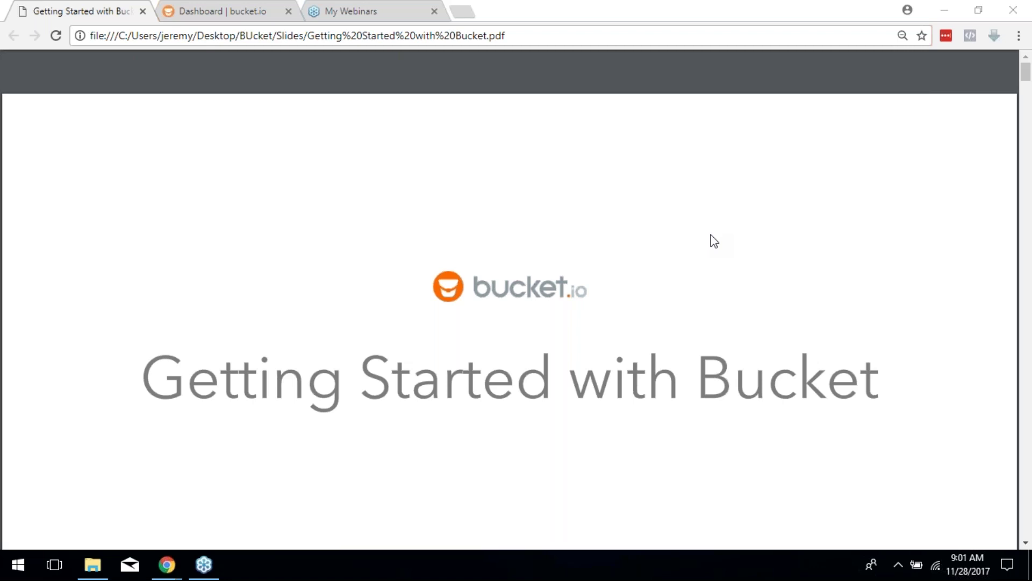
Go through the opening slides of the Getting Started with Bucket PDF, from the title to the Objectives slide
scroll(714, 241, down, 6)
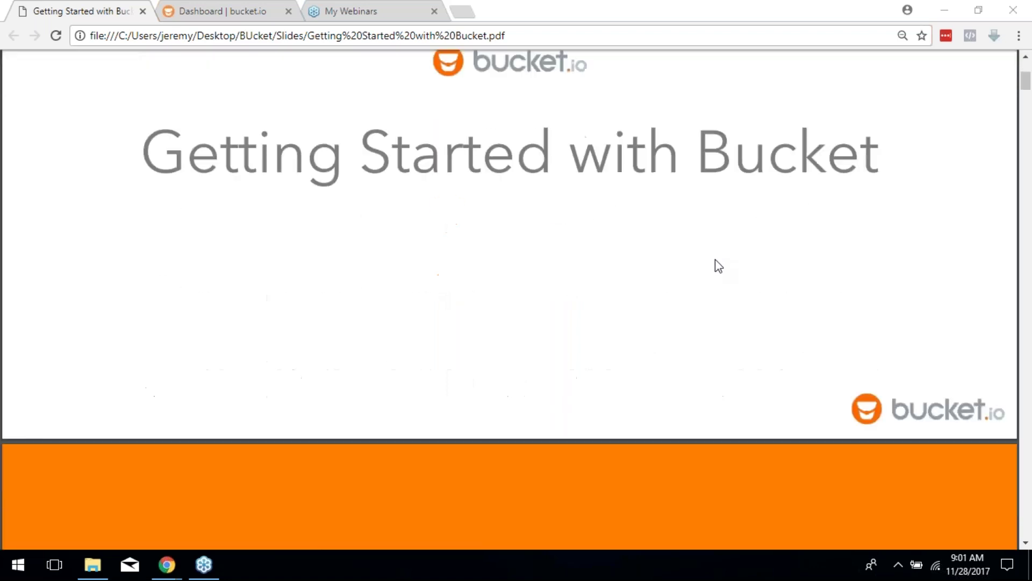
scroll(715, 259, down, 4)
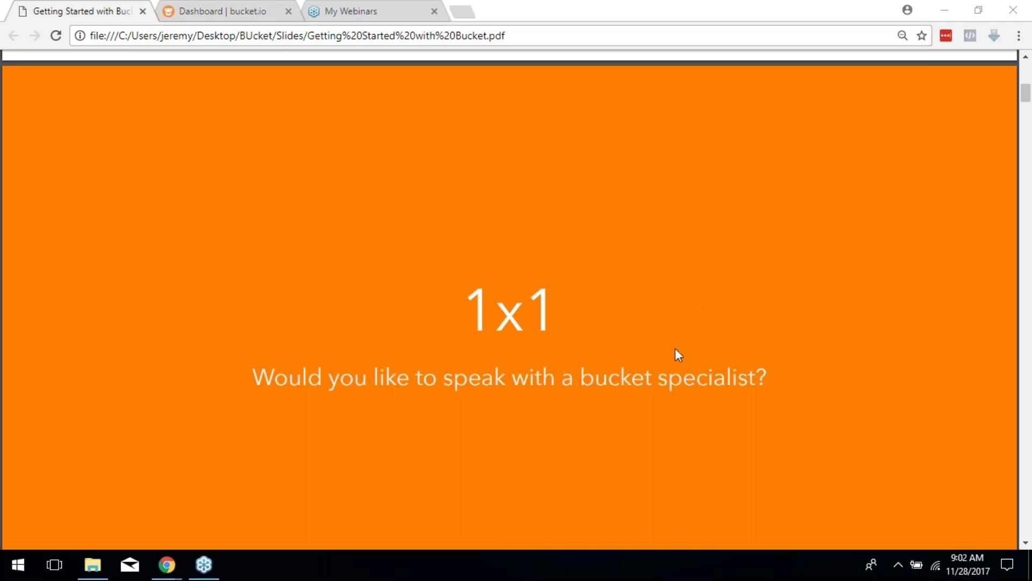
scroll(694, 330, down, 6)
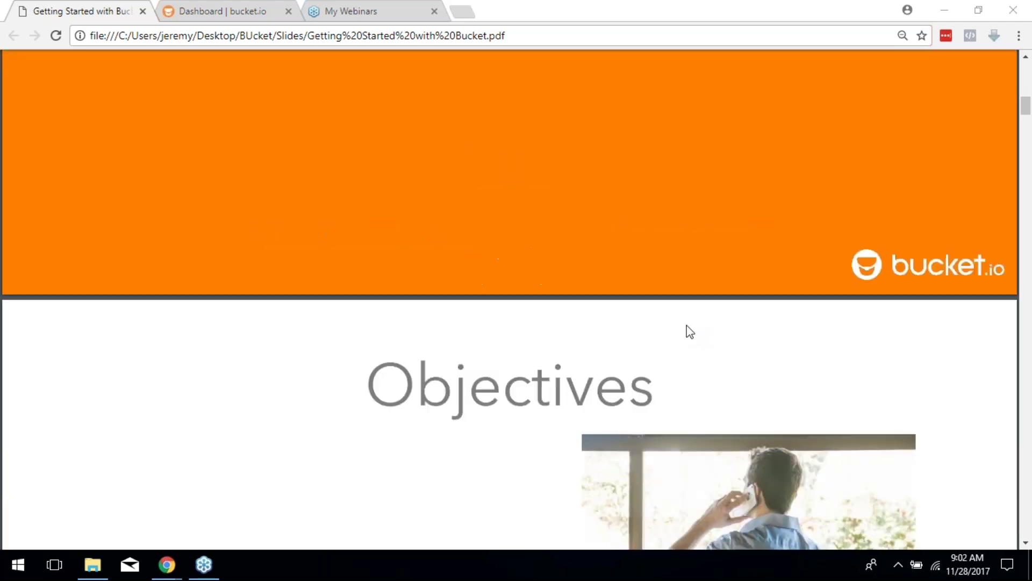
scroll(686, 326, down, 3)
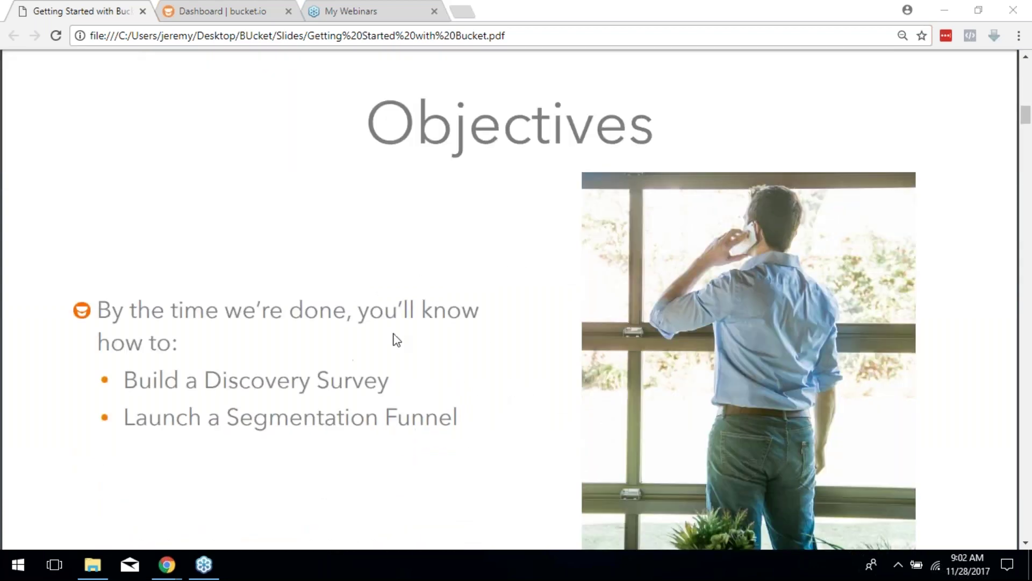
mouse_move(352, 72)
scroll(478, 437, down, 10)
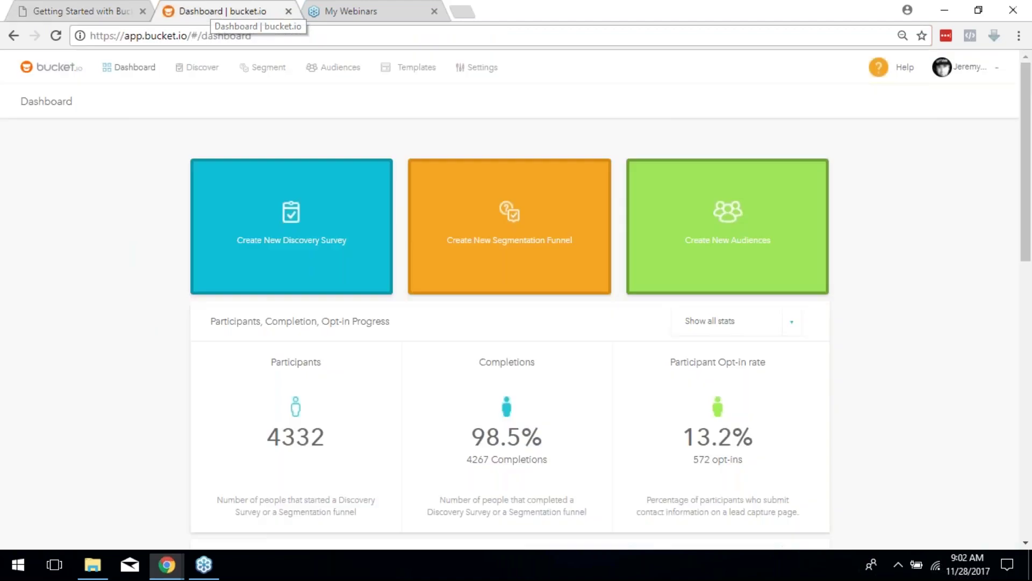
Switch to the bucket.io dashboard and examine its participant statistics, Participants Progress chart and Top Audiences list
click(231, 11)
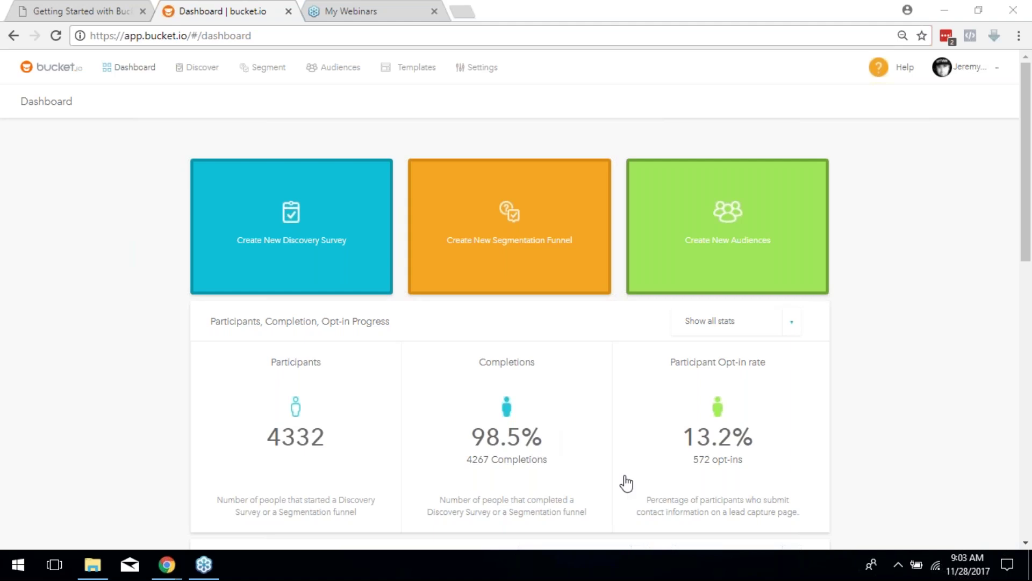
scroll(651, 461, down, 1)
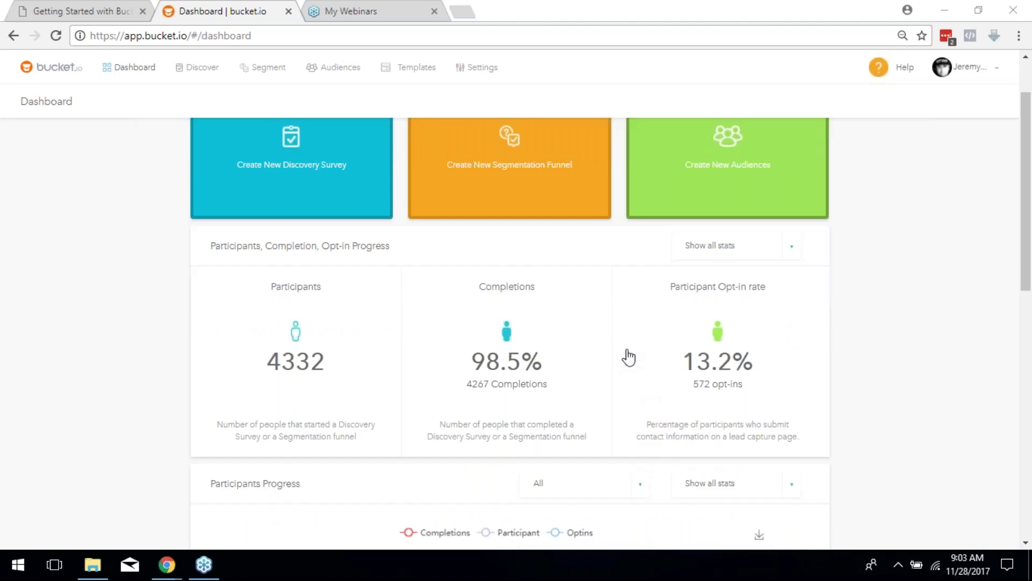
scroll(544, 342, up, 1)
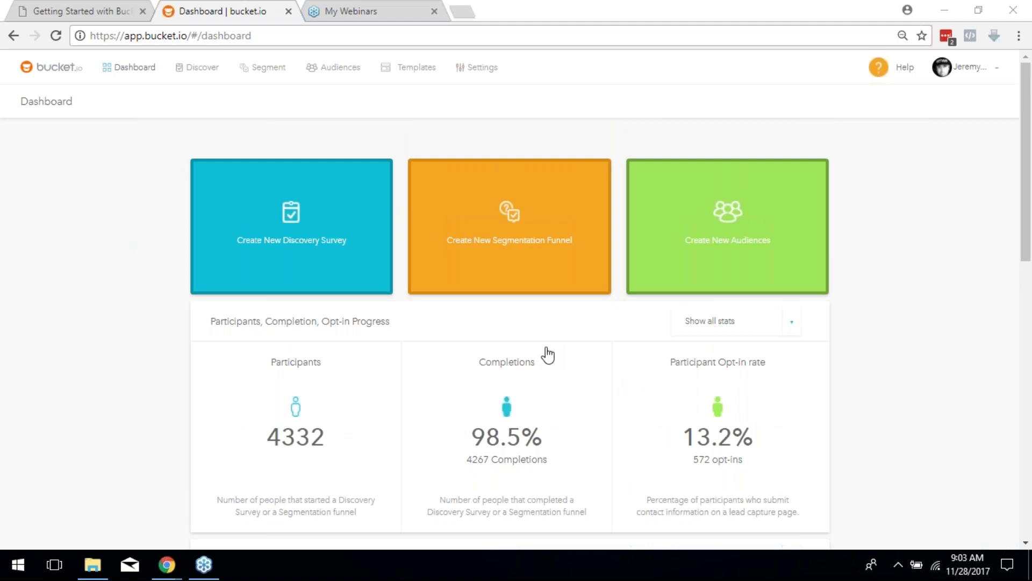
scroll(536, 387, down, 5)
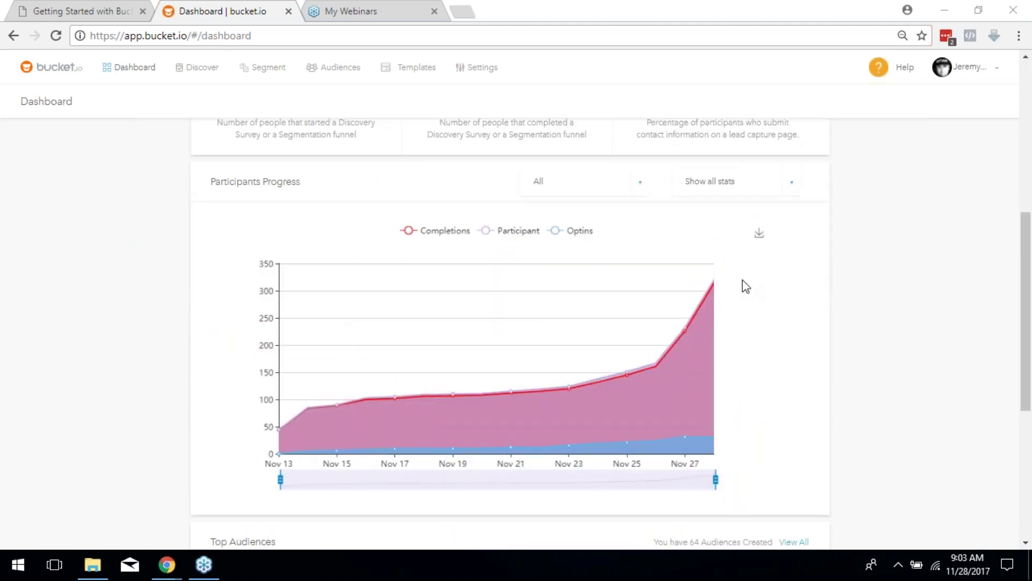
scroll(745, 290, down, 1)
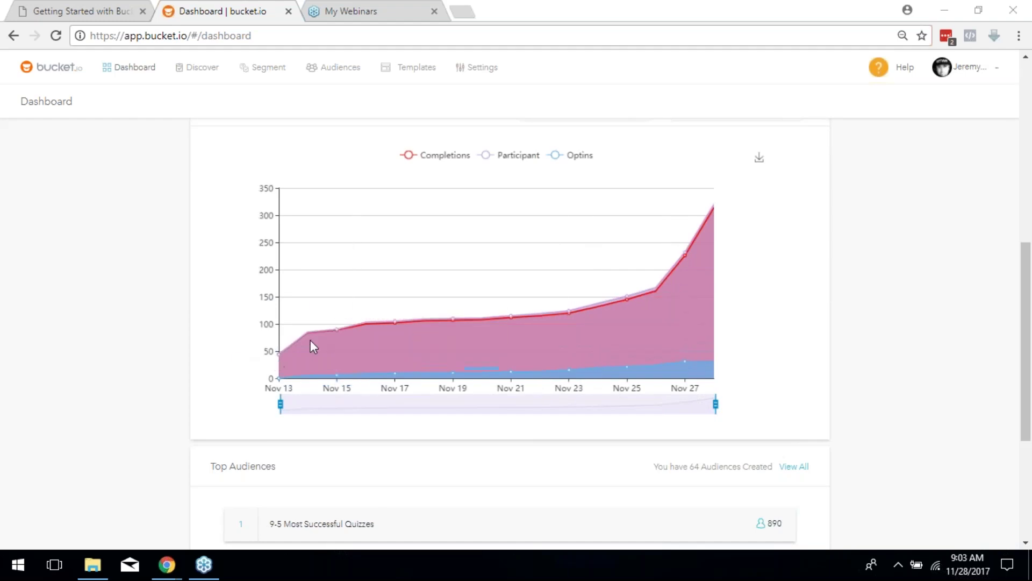
scroll(805, 258, down, 3)
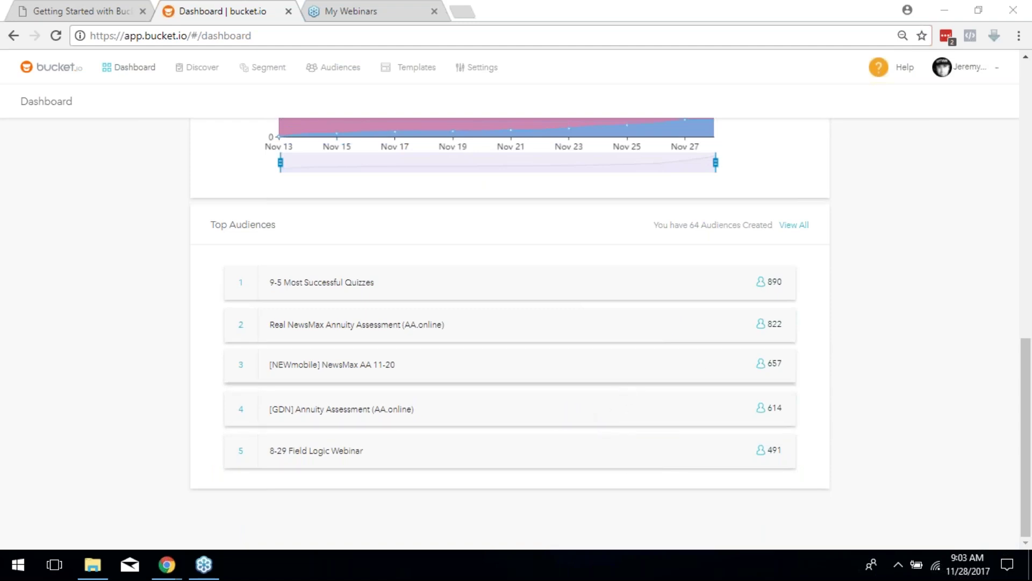
scroll(608, 414, up, 8)
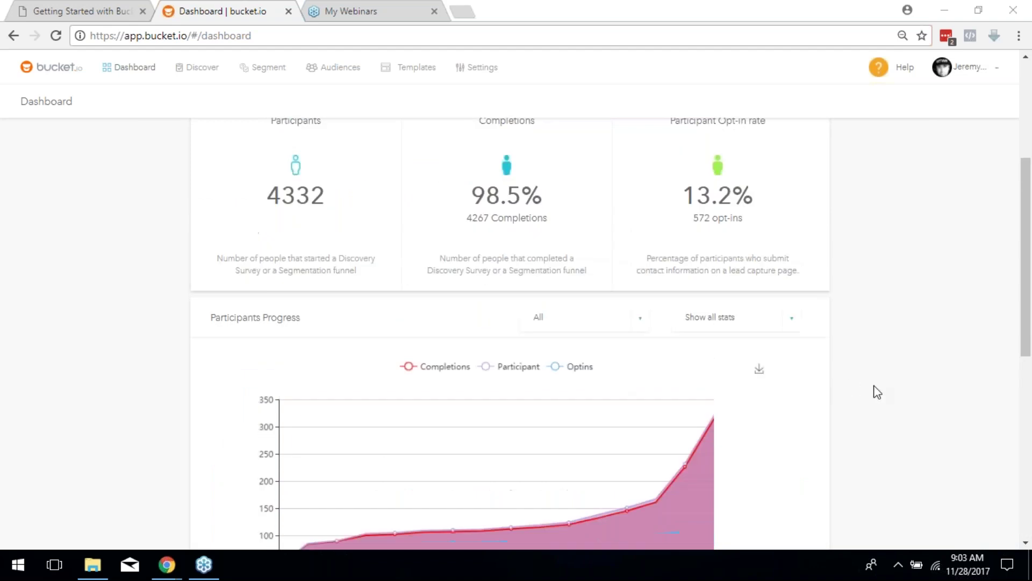
scroll(860, 396, up, 5)
scroll(823, 387, down, 6)
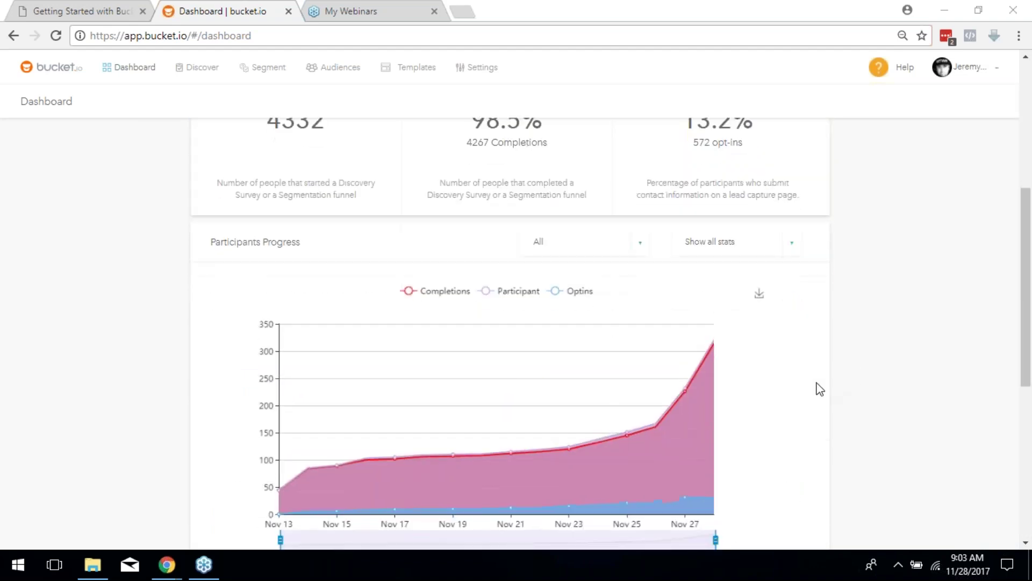
scroll(818, 390, up, 6)
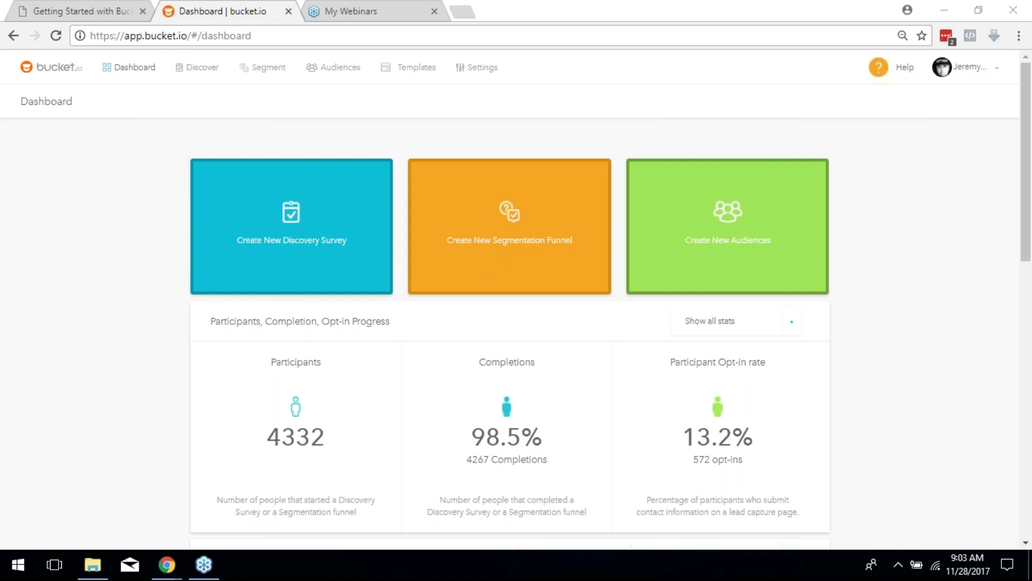
View the list of discovery surveys, followed by the list of segmentation funnels
click(198, 70)
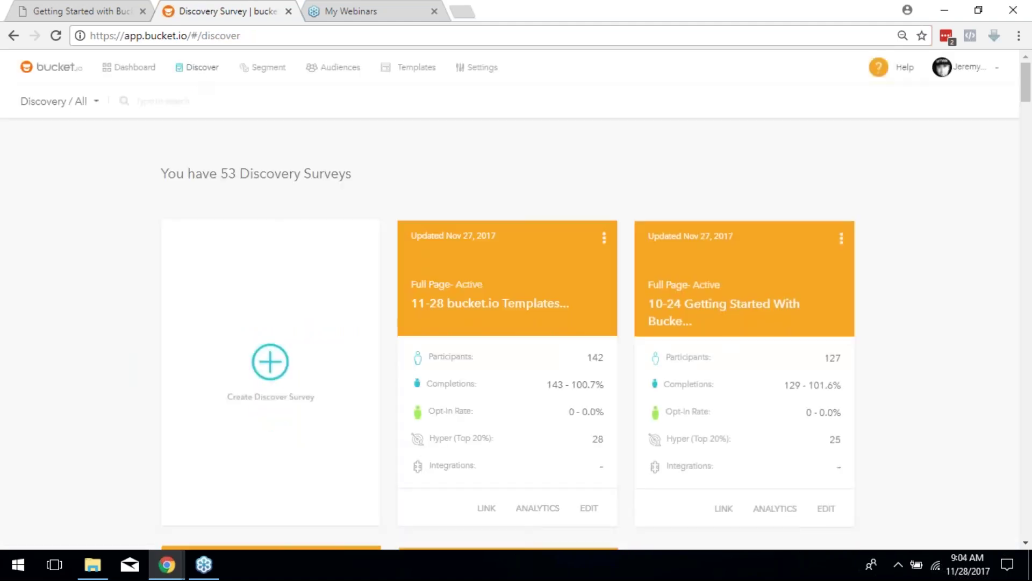
click(264, 72)
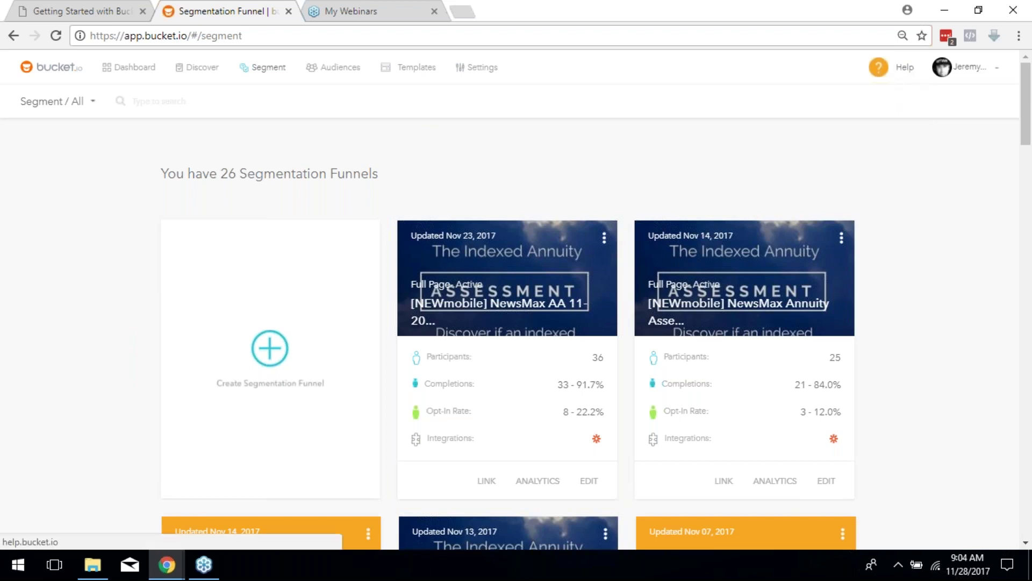
Open the Bucket.io Support Center, look over its help topics and contact options, and close it
click(904, 67)
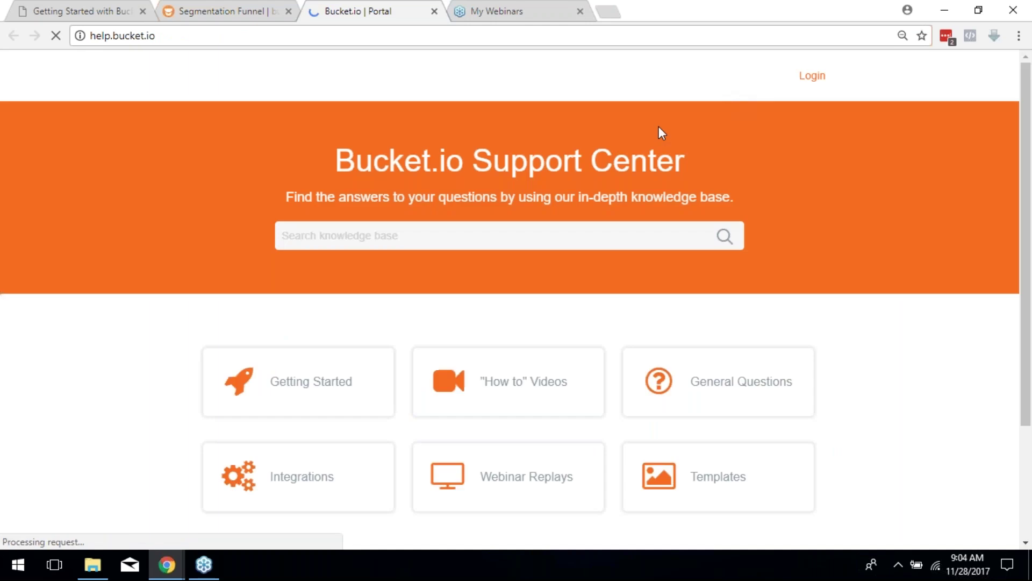
scroll(699, 312, down, 3)
scroll(755, 366, up, 3)
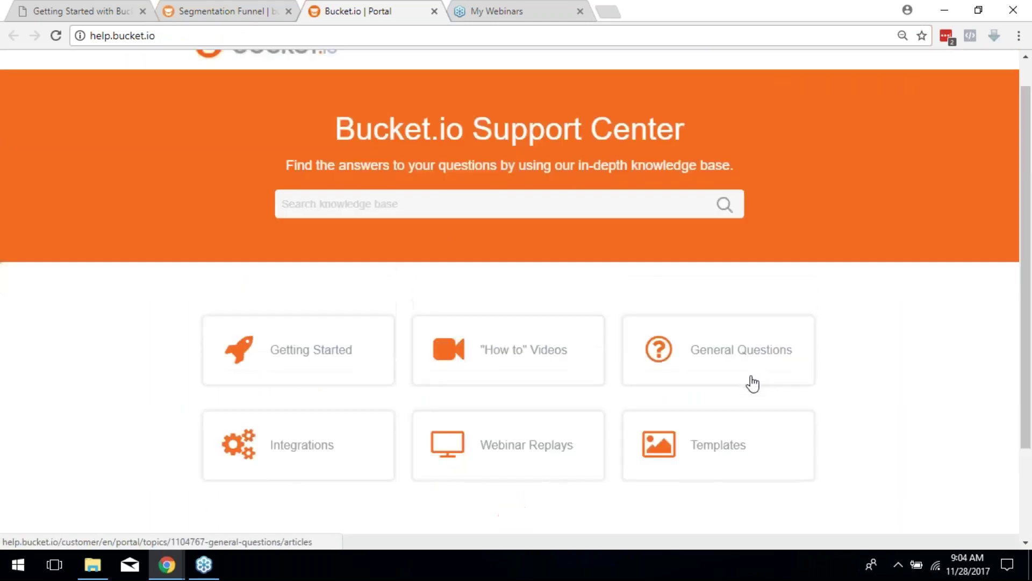
scroll(430, 318, down, 3)
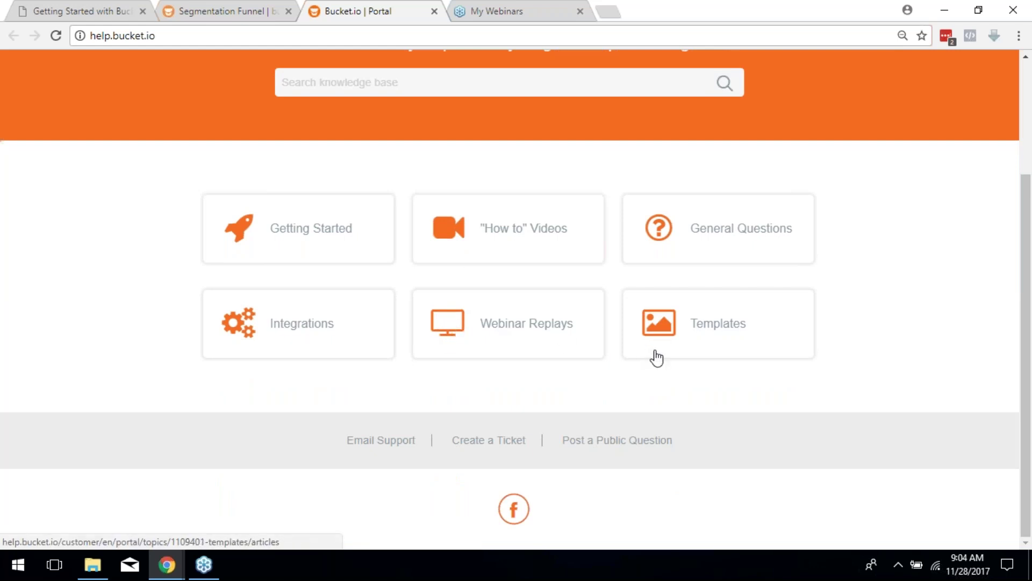
scroll(656, 358, up, 3)
scroll(659, 370, down, 3)
scroll(659, 371, up, 3)
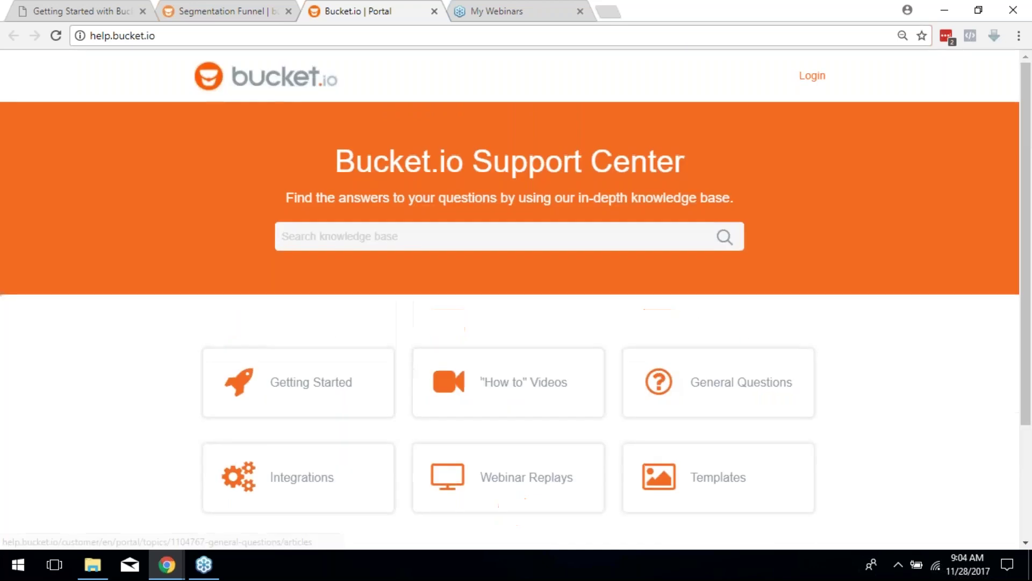
click(434, 11)
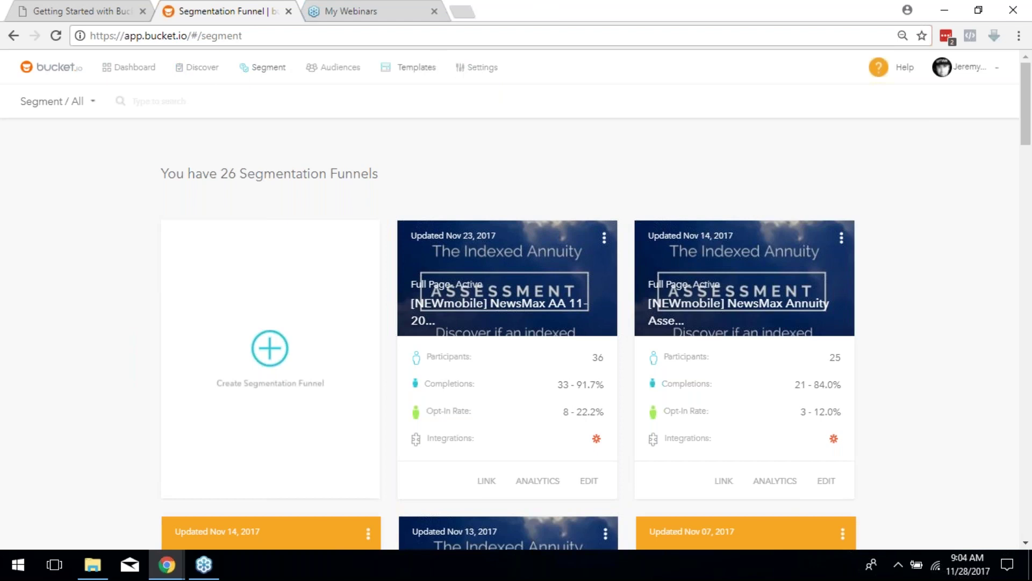
Open the template catalog and browse its featured categories and available templates
click(401, 70)
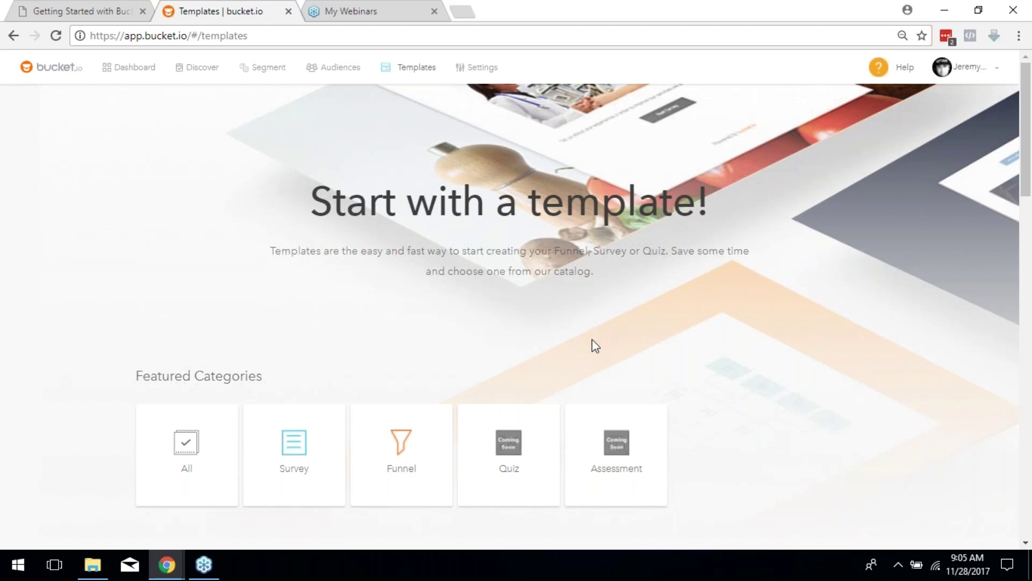
scroll(588, 335, down, 7)
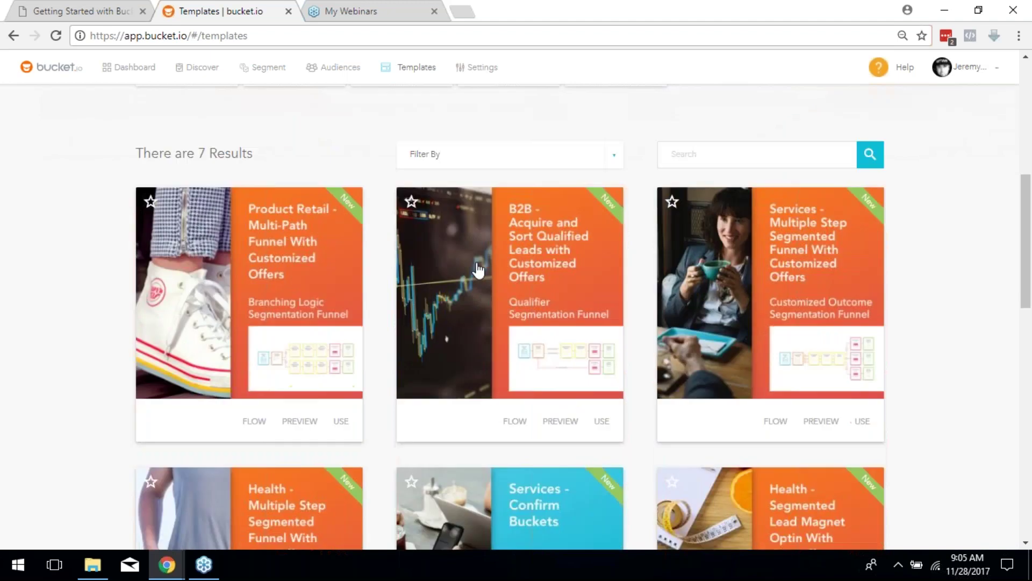
scroll(473, 266, down, 1)
scroll(716, 336, down, 2)
scroll(657, 358, up, 3)
scroll(657, 358, up, 3)
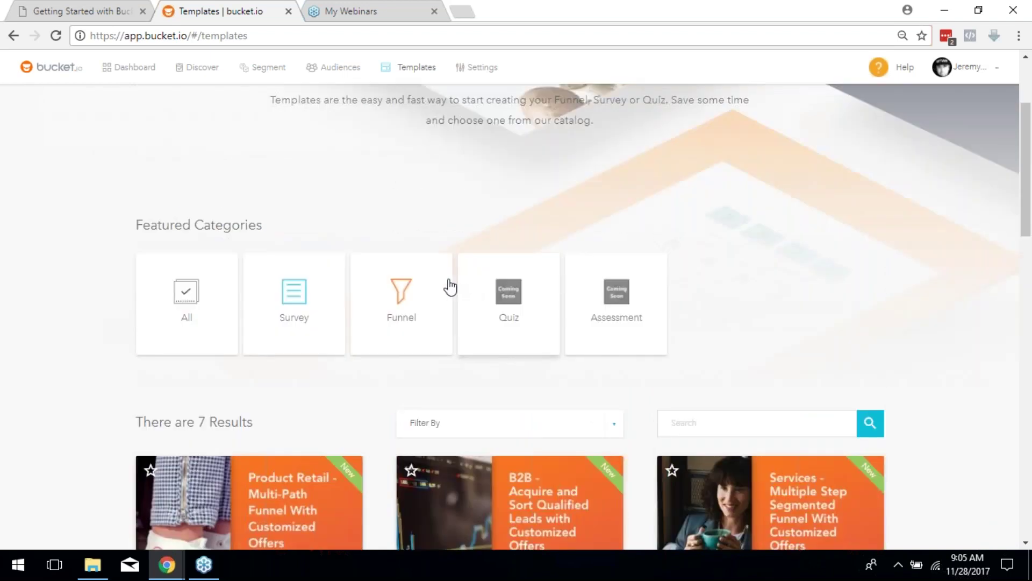
Filter the templates to the Survey category and review the details of "Services - Find Buckets & Learn About Market"
click(303, 305)
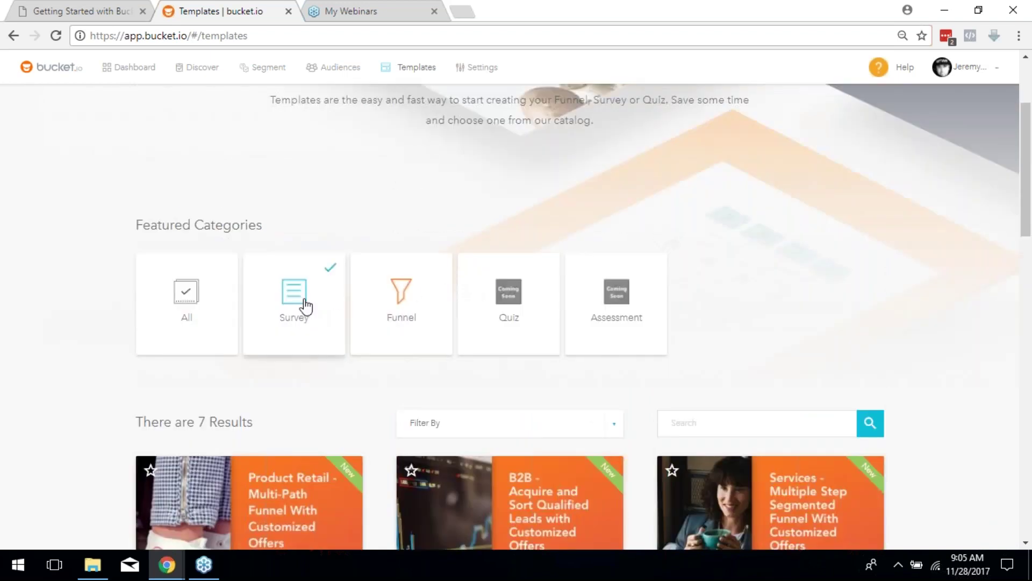
scroll(474, 269, down, 5)
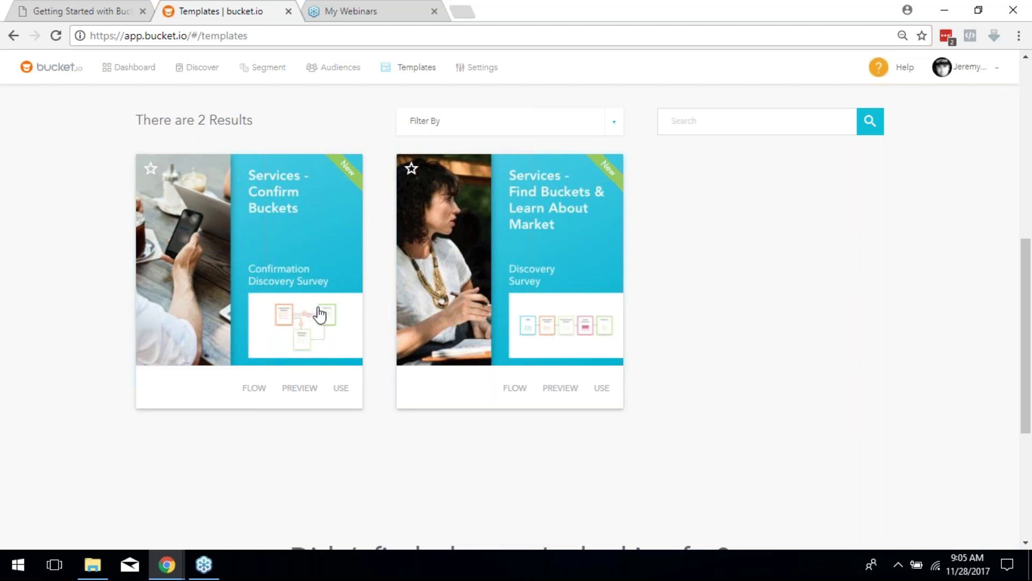
click(504, 263)
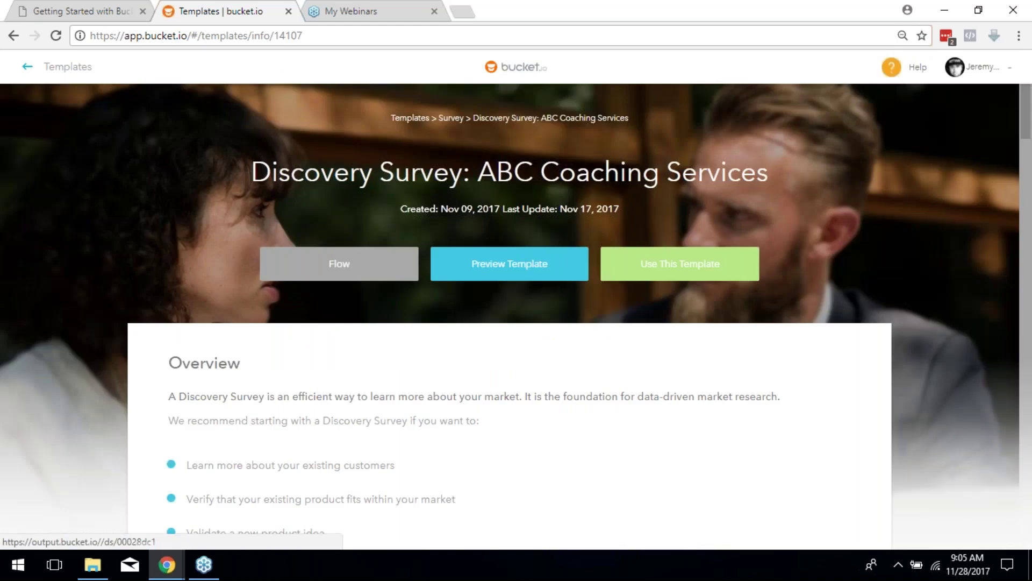
scroll(714, 350, down, 8)
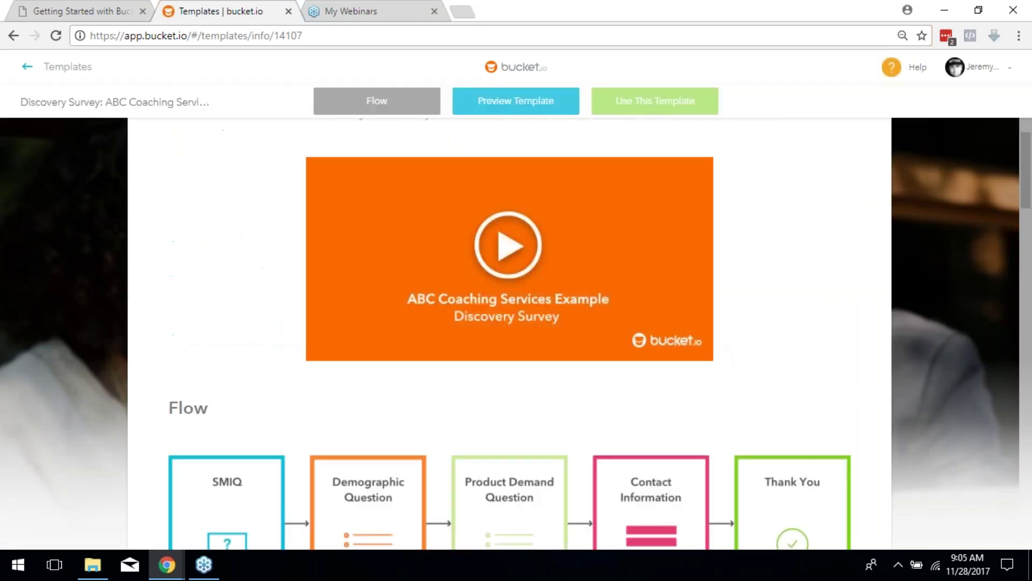
scroll(701, 364, up, 8)
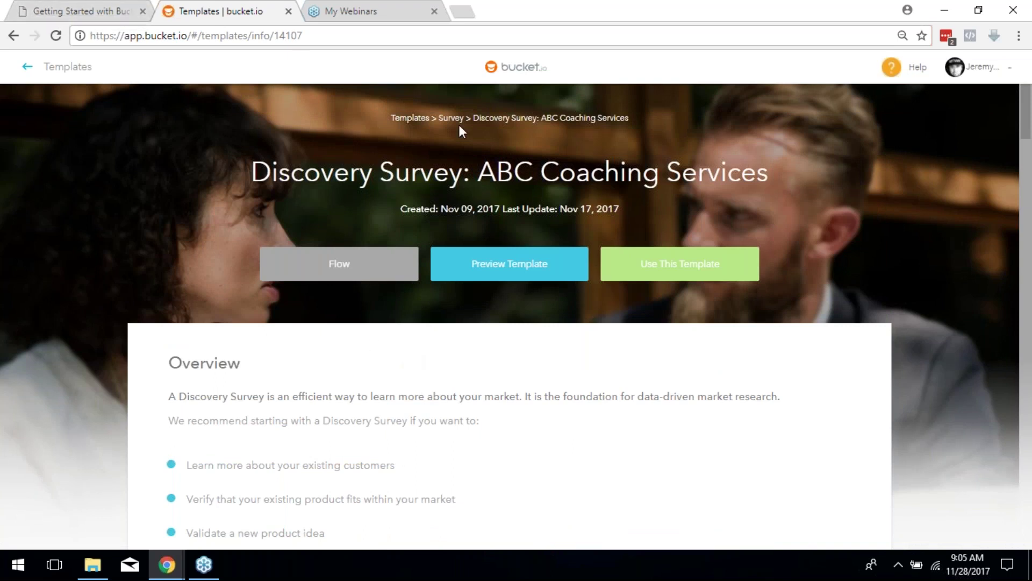
Preview the ABC Coaching Services discovery survey template, look over its first question, and close the preview
click(546, 273)
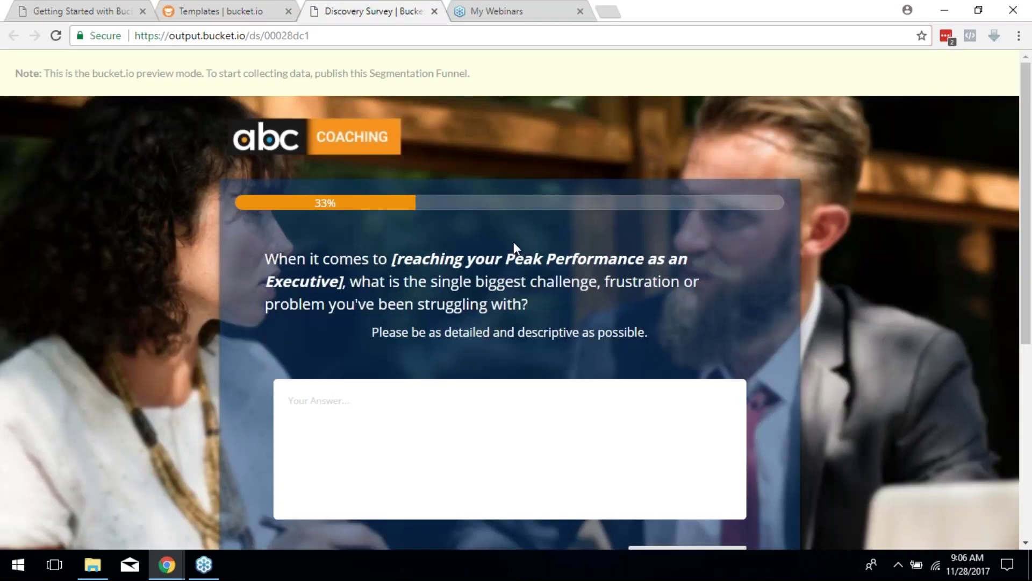
scroll(488, 236, down, 2)
scroll(488, 235, up, 2)
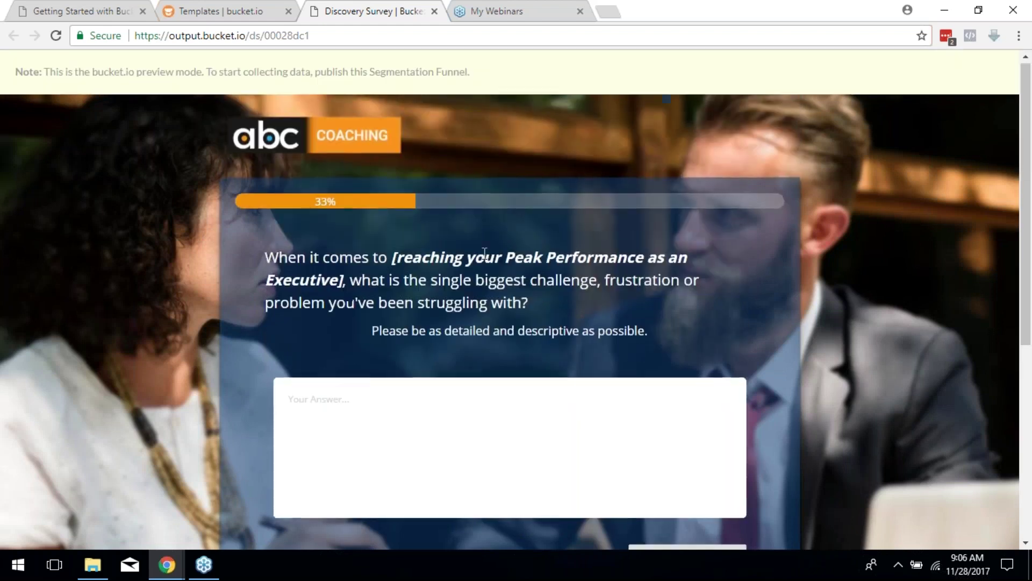
click(434, 12)
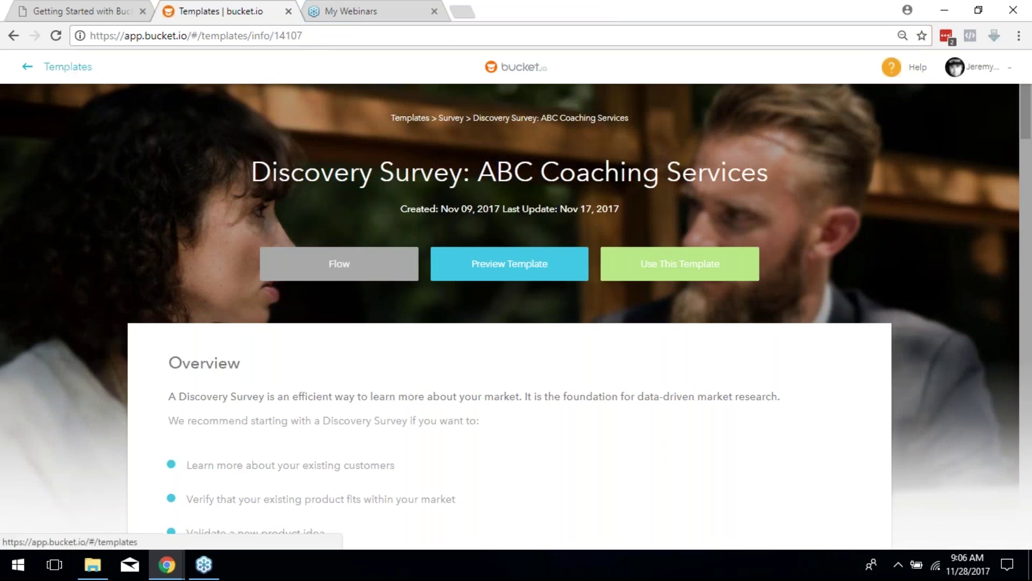
Return to the template catalog, then open the account settings and look over the My Account details
click(46, 70)
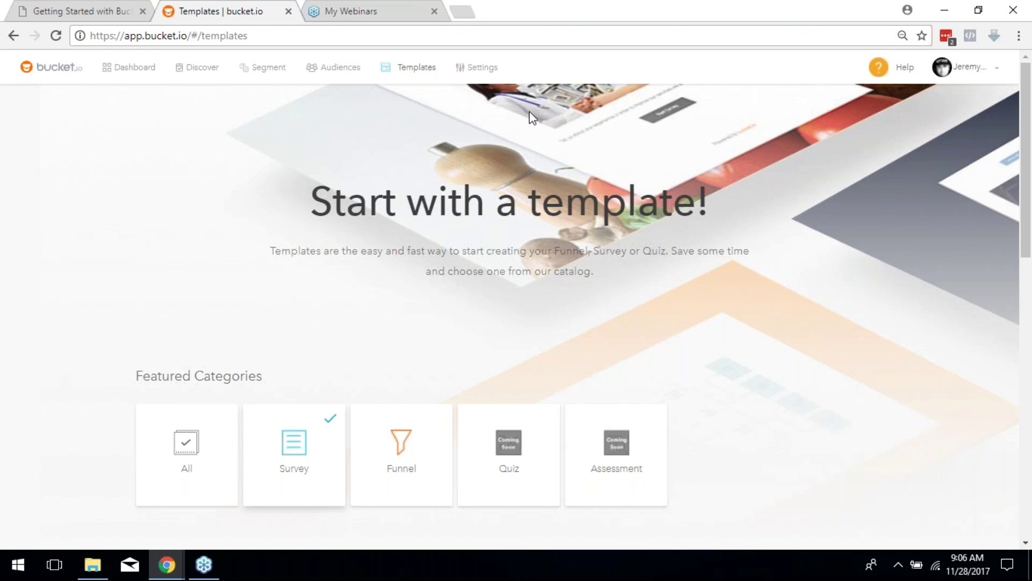
click(480, 67)
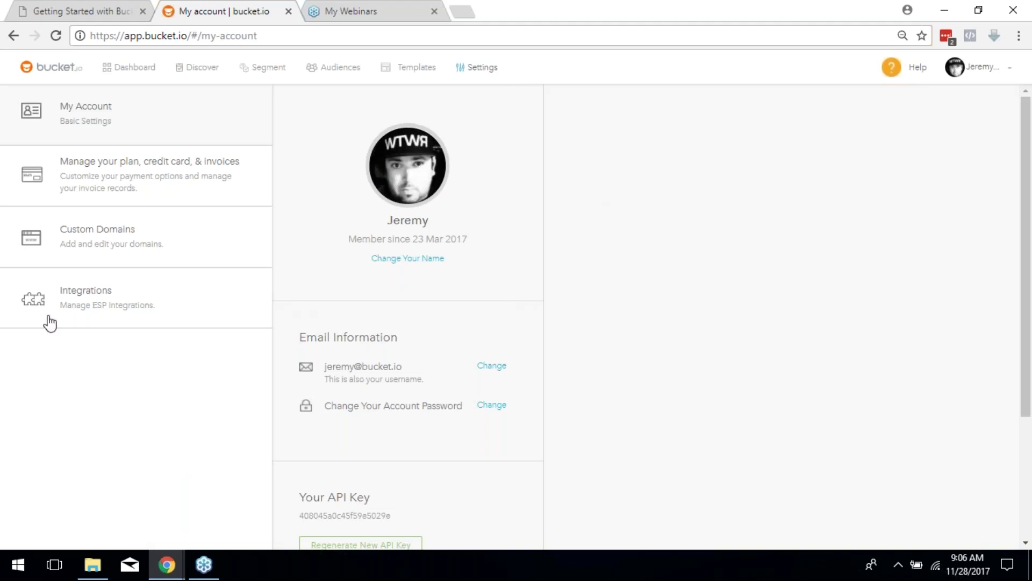
scroll(530, 431, down, 1)
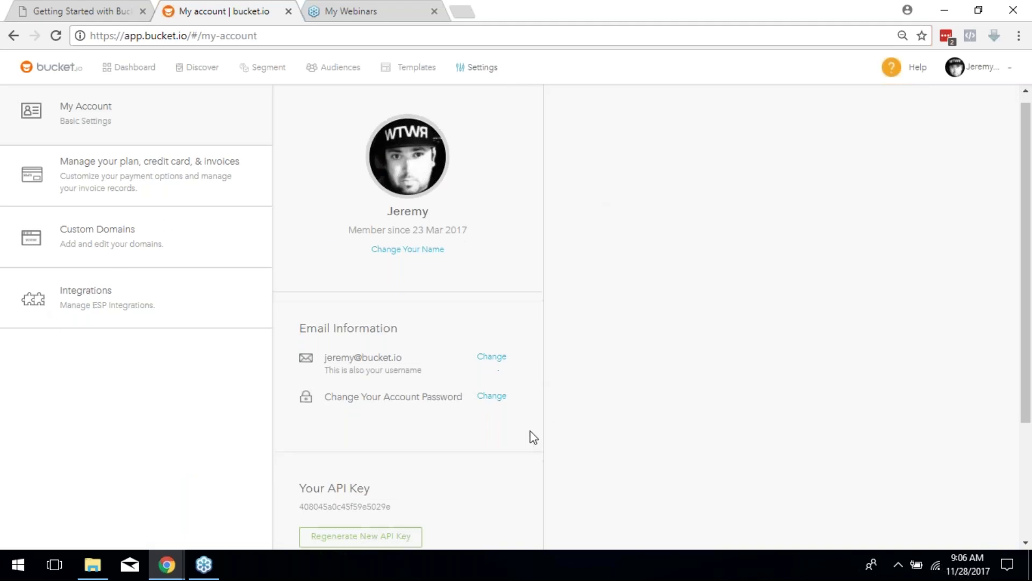
Look over the account's API key section, then open the custom domain settings and review the steps for adding a domain
scroll(530, 431, down, 3)
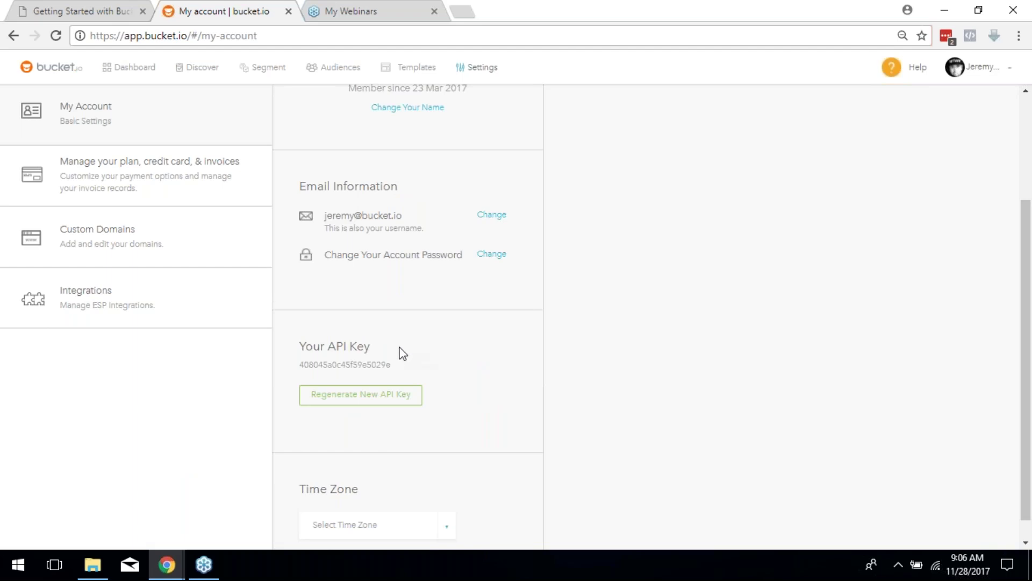
click(106, 250)
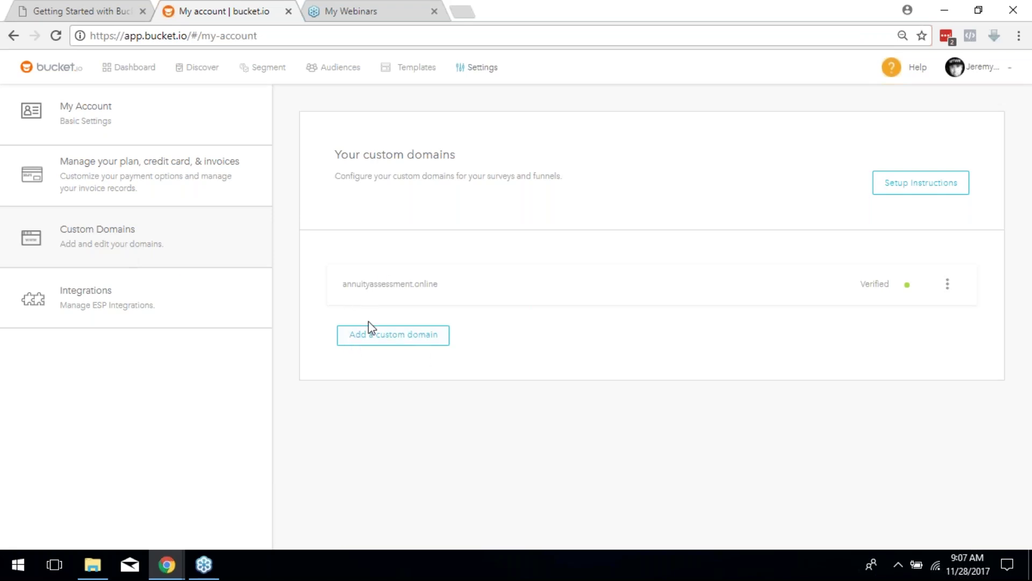
click(399, 339)
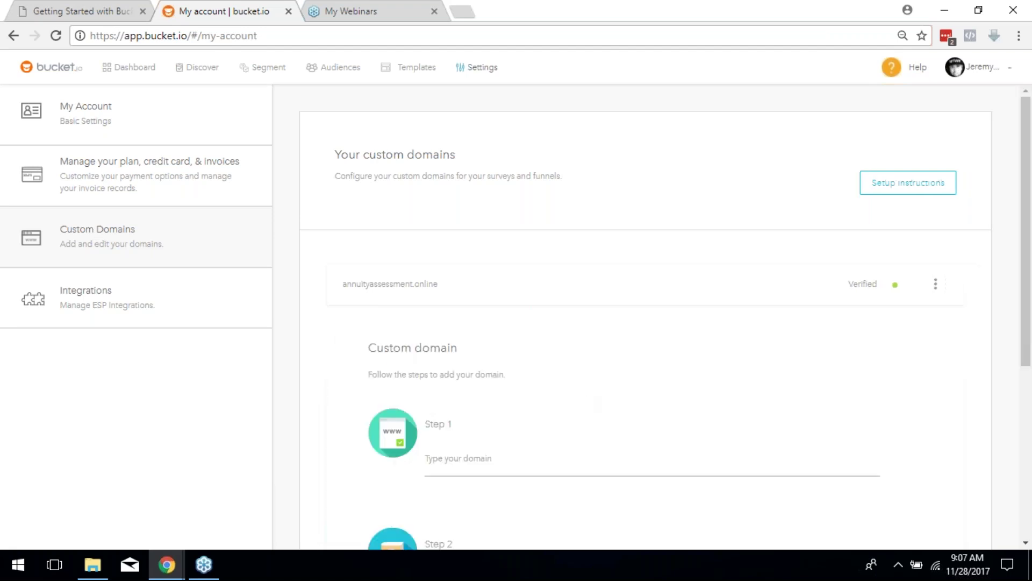
scroll(457, 267, down, 5)
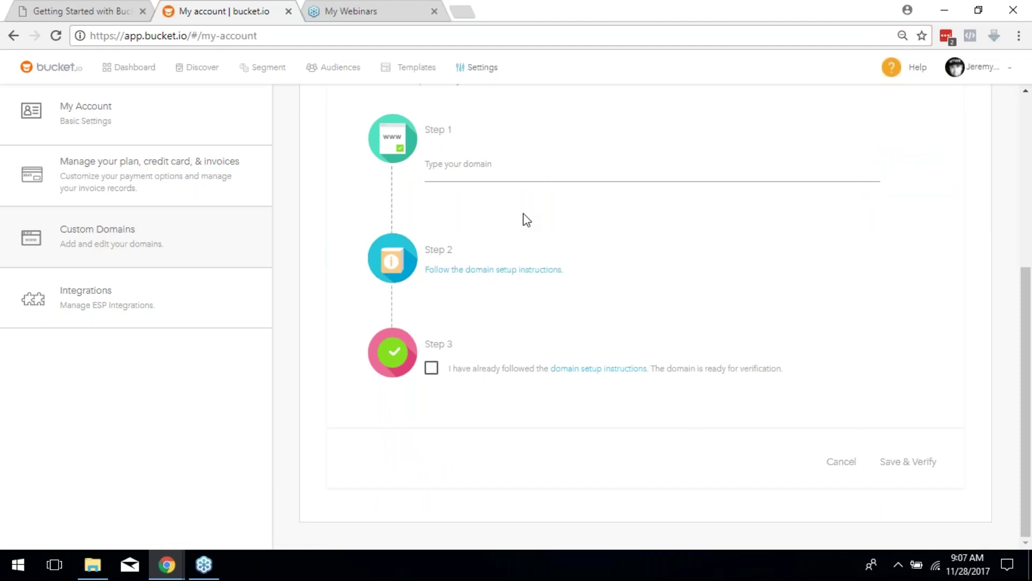
Open the Bucket.io Support Center, look over its help categories, and close it to return to the custom domain settings
click(902, 67)
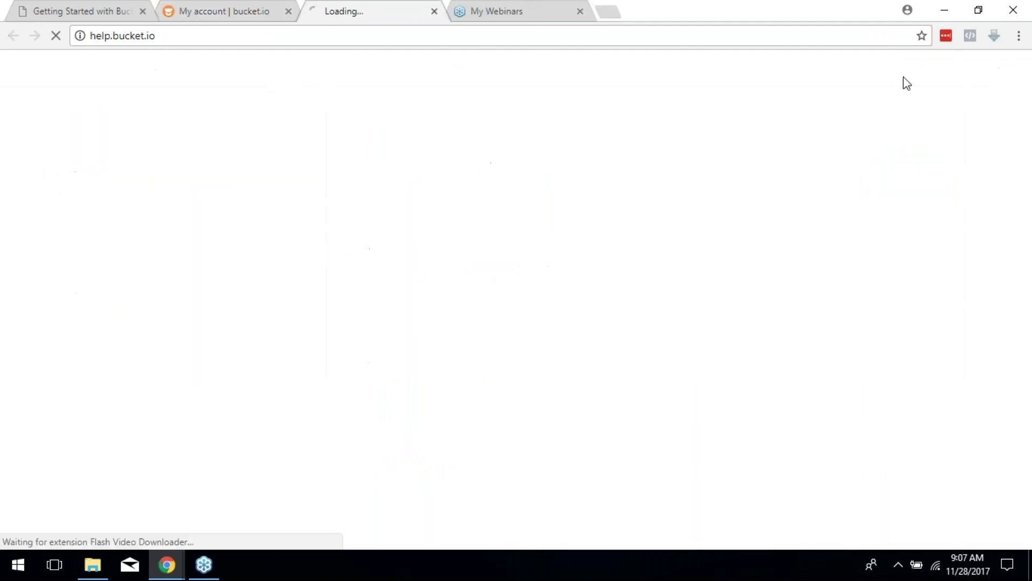
scroll(627, 285, down, 3)
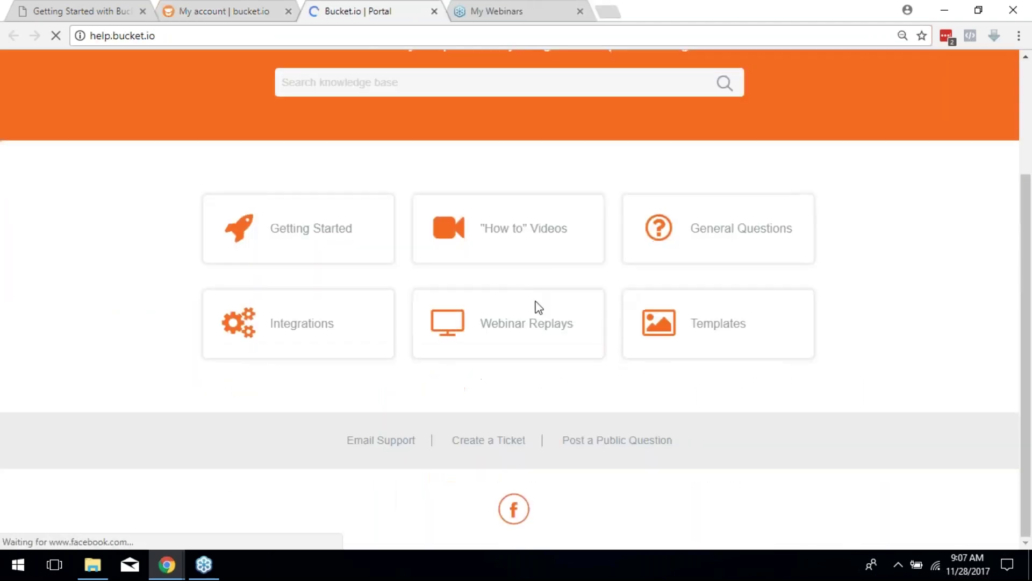
scroll(562, 272, up, 3)
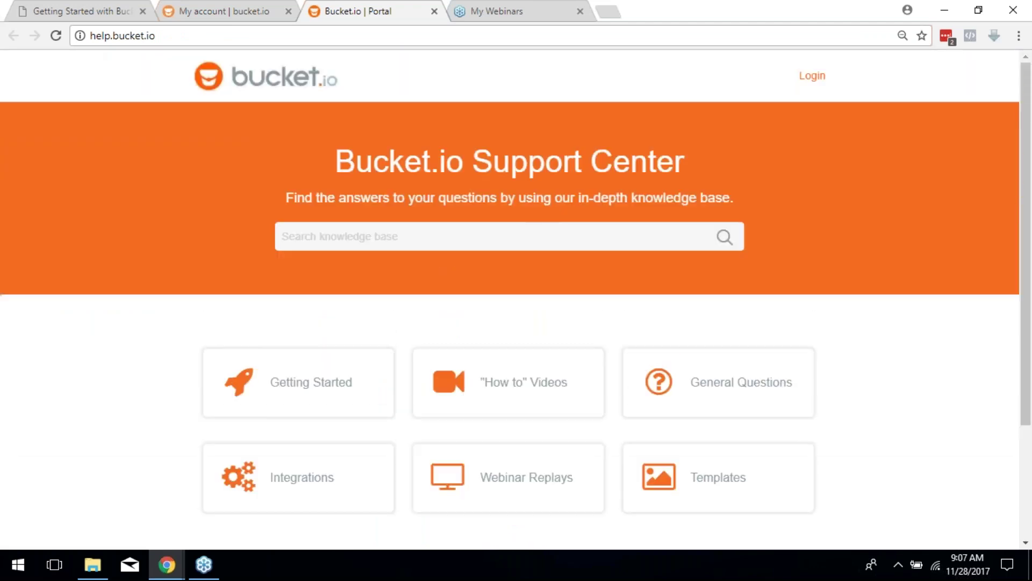
click(434, 10)
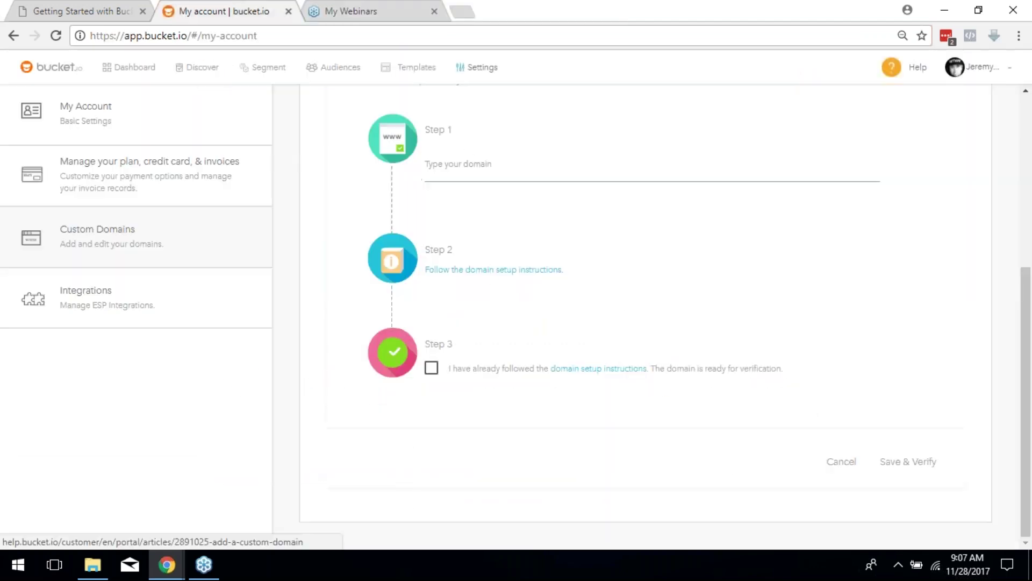
Open the annuityassessment.online custom domain, review its verification details, and leave it without saving
scroll(498, 227, up, 3)
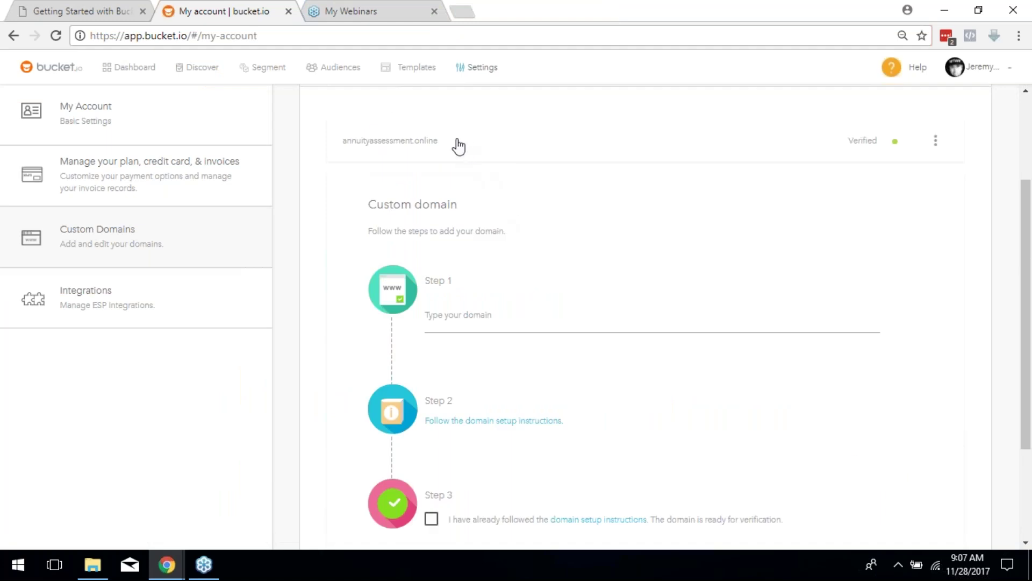
drag(456, 143, 336, 138)
click(377, 143)
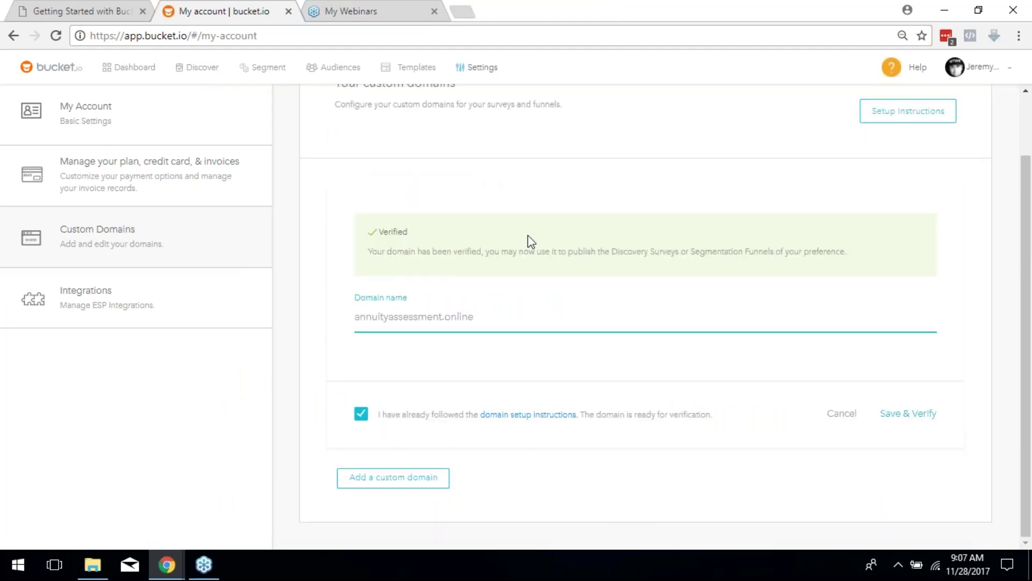
click(842, 414)
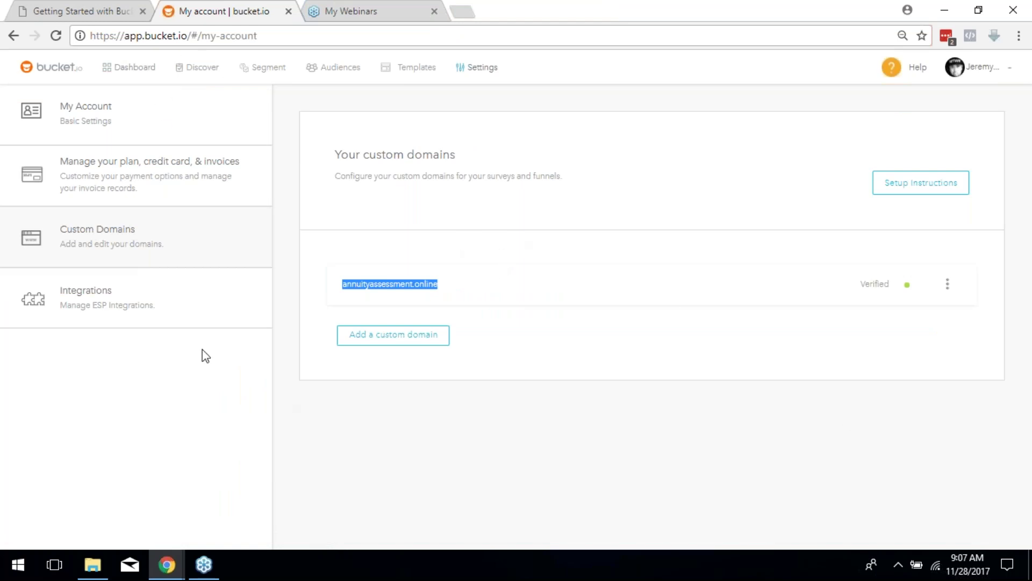
Open the ESP integrations, add Drip to the email service providers to review its connection fields, and cancel the setup
click(84, 292)
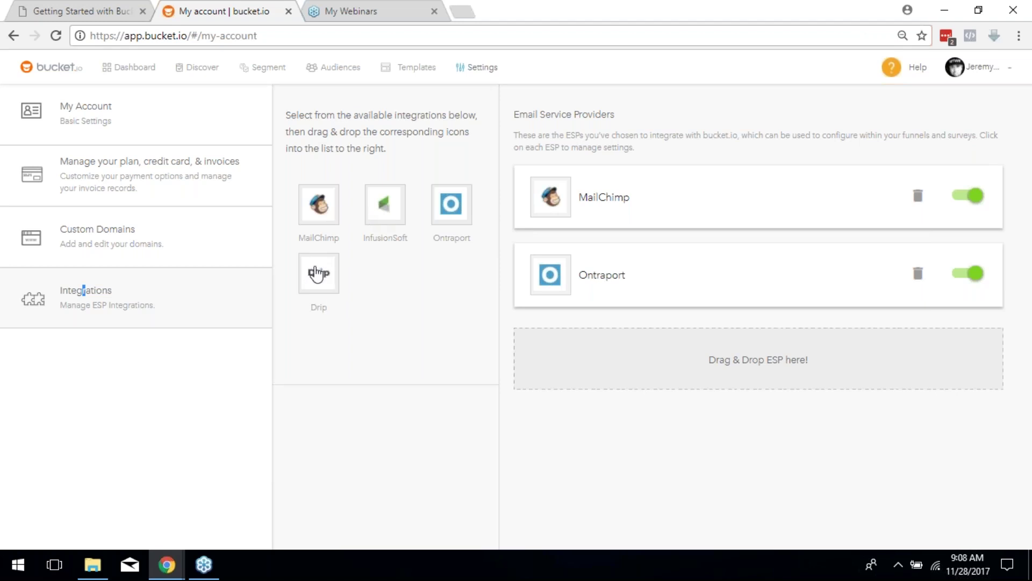
drag(318, 274, 583, 360)
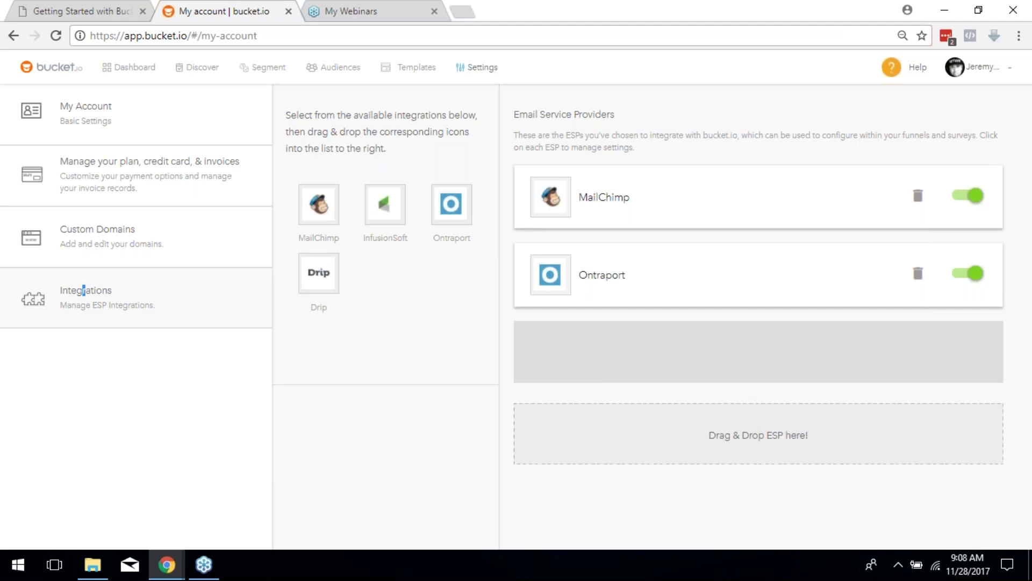
scroll(586, 387, down, 1)
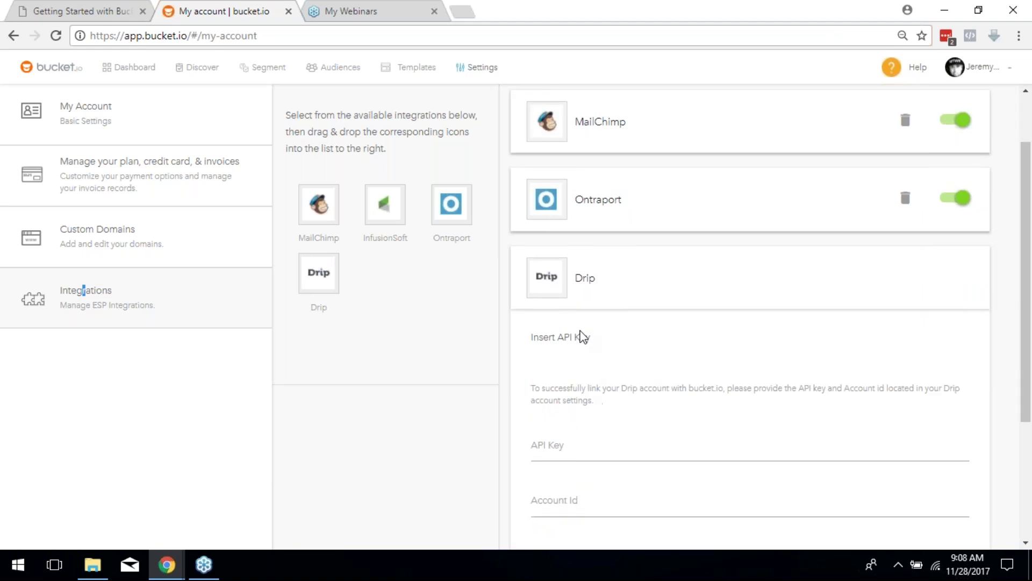
scroll(576, 410, down, 3)
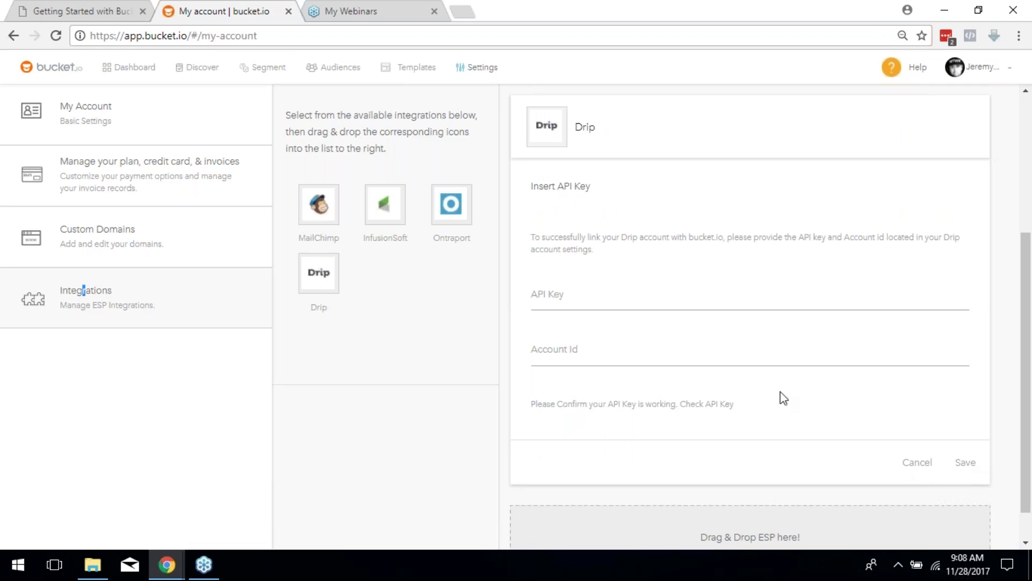
click(914, 463)
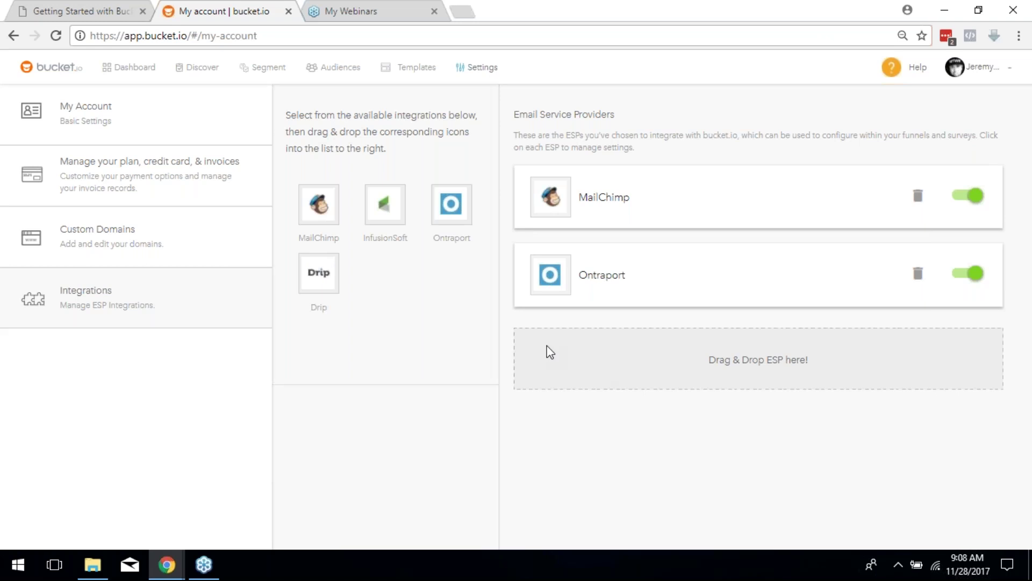
Return to the My Account details and copy the account's API key
click(122, 247)
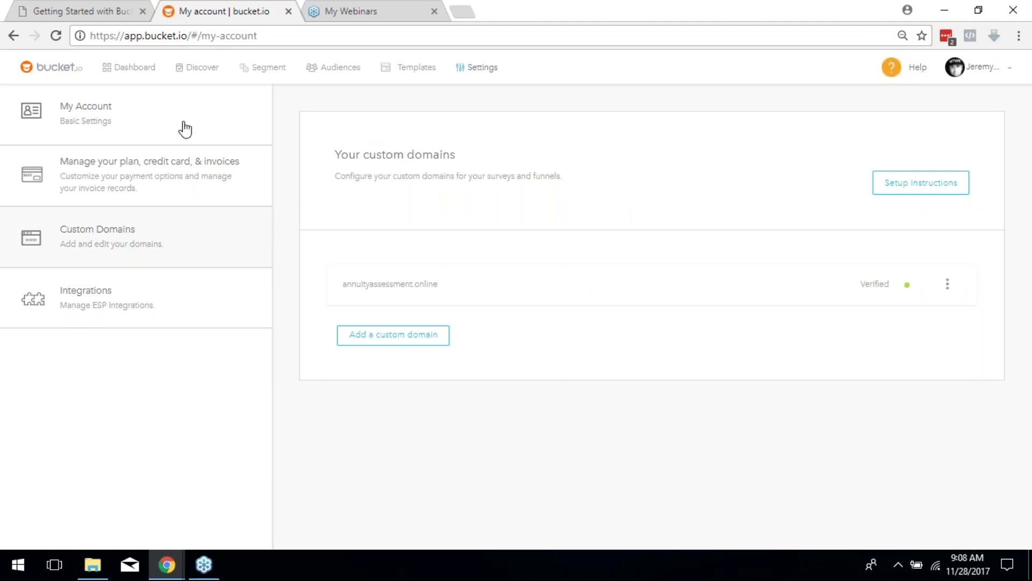
click(157, 123)
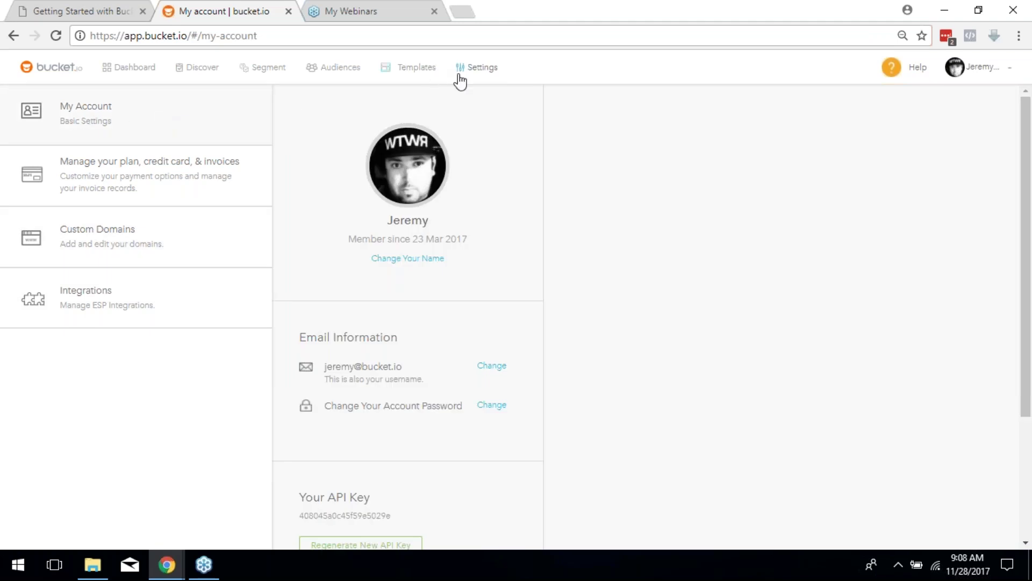
scroll(474, 185, down, 2)
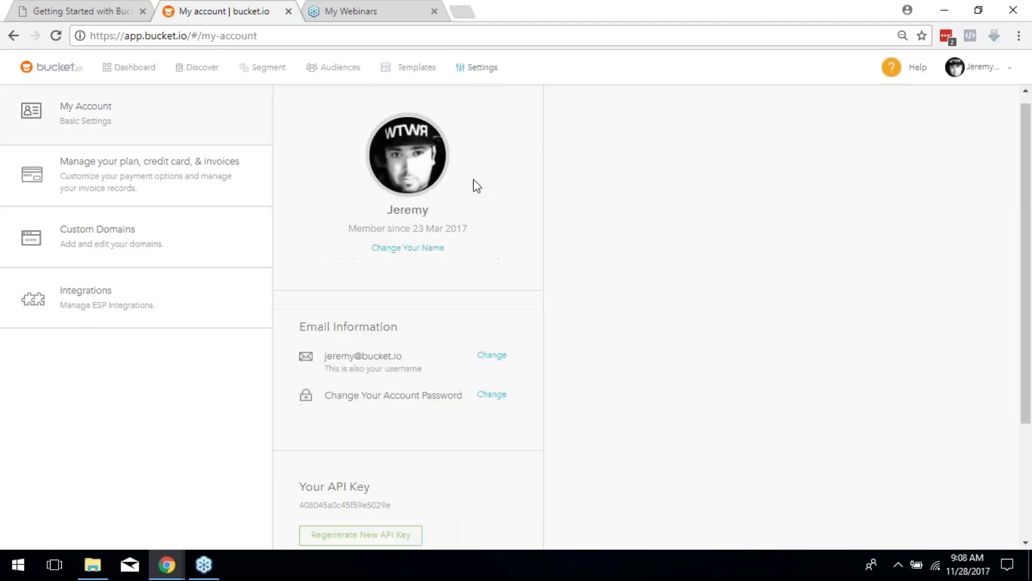
scroll(395, 387, down, 1)
drag(415, 370, 301, 365)
right_click(301, 365)
click(341, 376)
scroll(432, 369, up, 2)
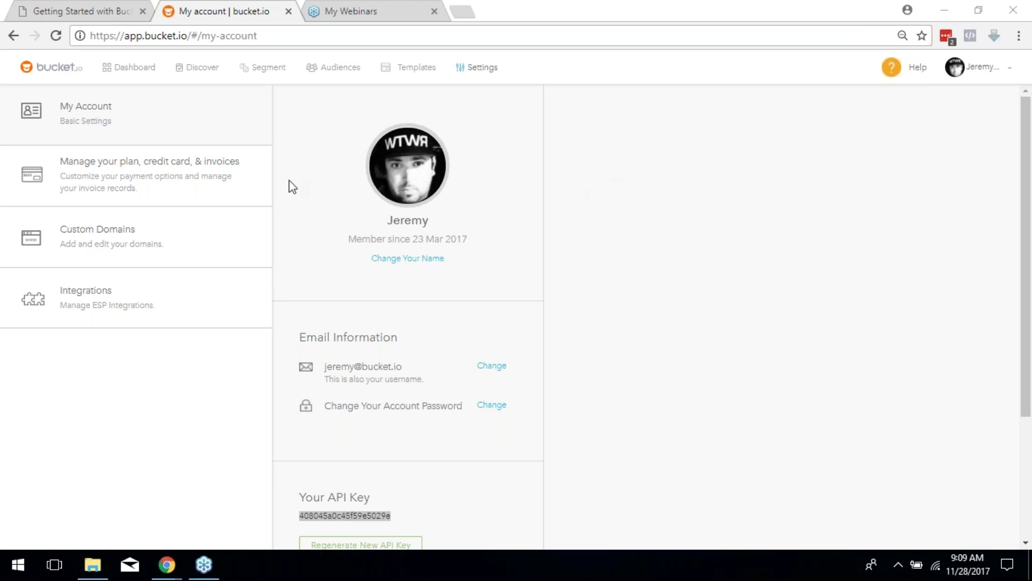
Switch to the Getting Started with Bucket slides and advance to the Quick Points slide
click(89, 7)
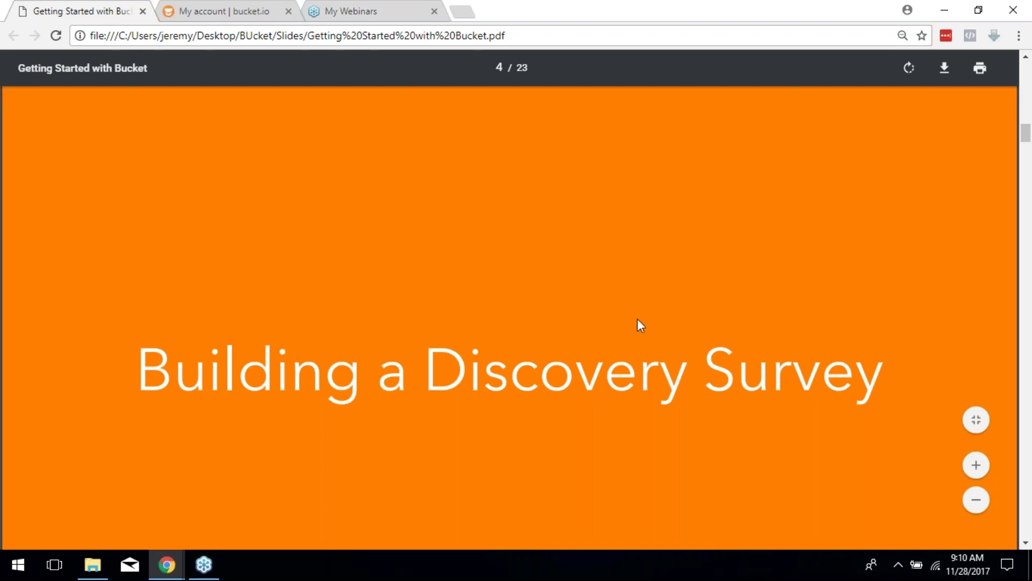
scroll(637, 323, down, 10)
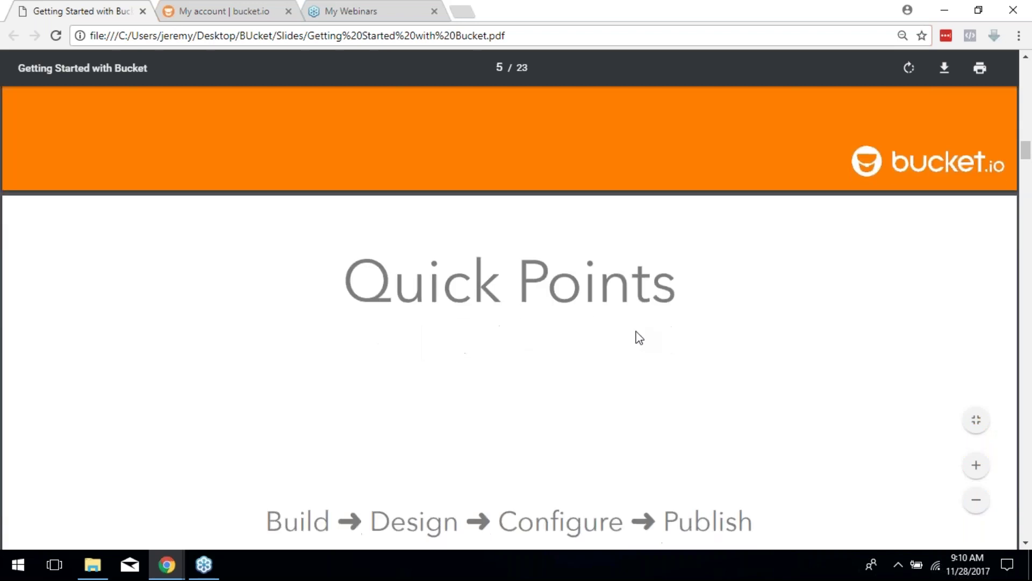
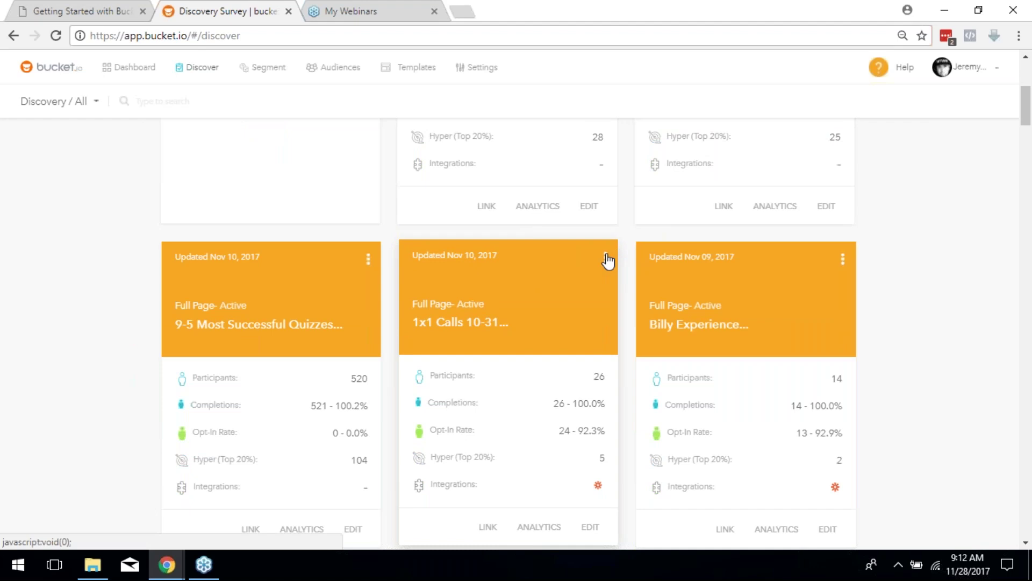
Browse the list of existing discovery surveys and return to its beginning
click(102, 213)
scroll(129, 249, up, 6)
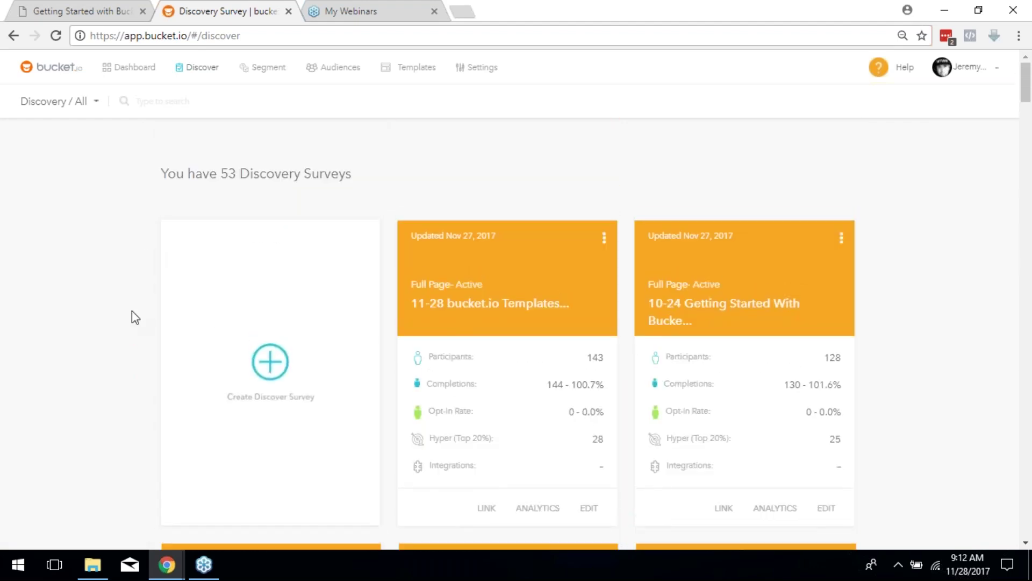
scroll(527, 359, down, 12)
scroll(511, 382, up, 8)
scroll(509, 385, up, 4)
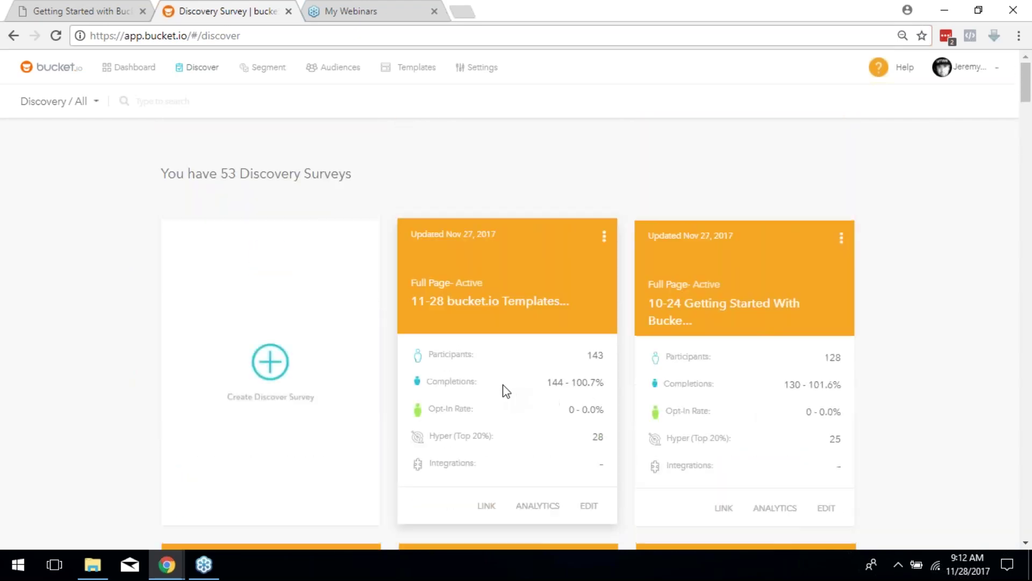
Create a new discovery survey, choosing to start from a template
click(269, 371)
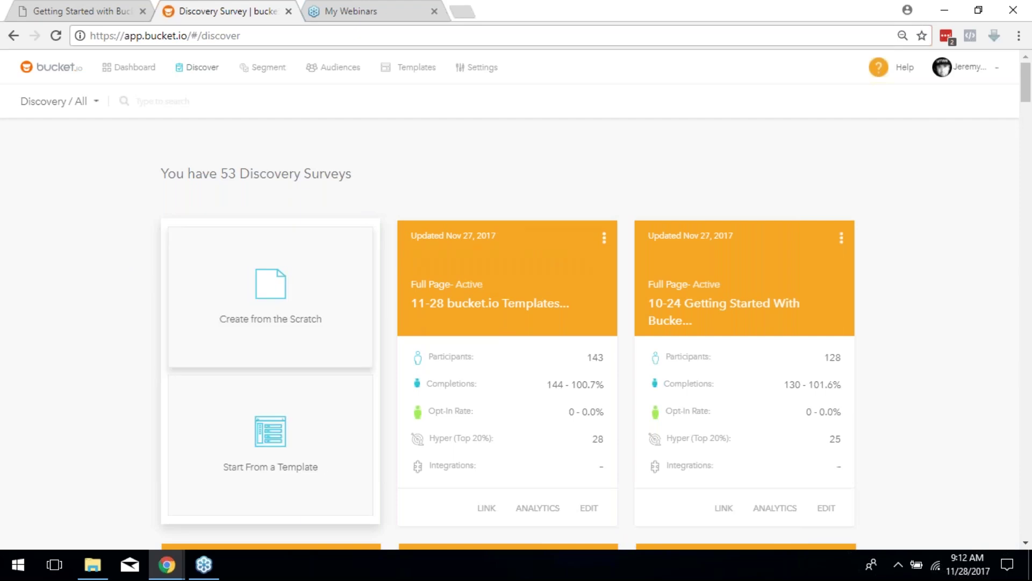
scroll(284, 396, down, 2)
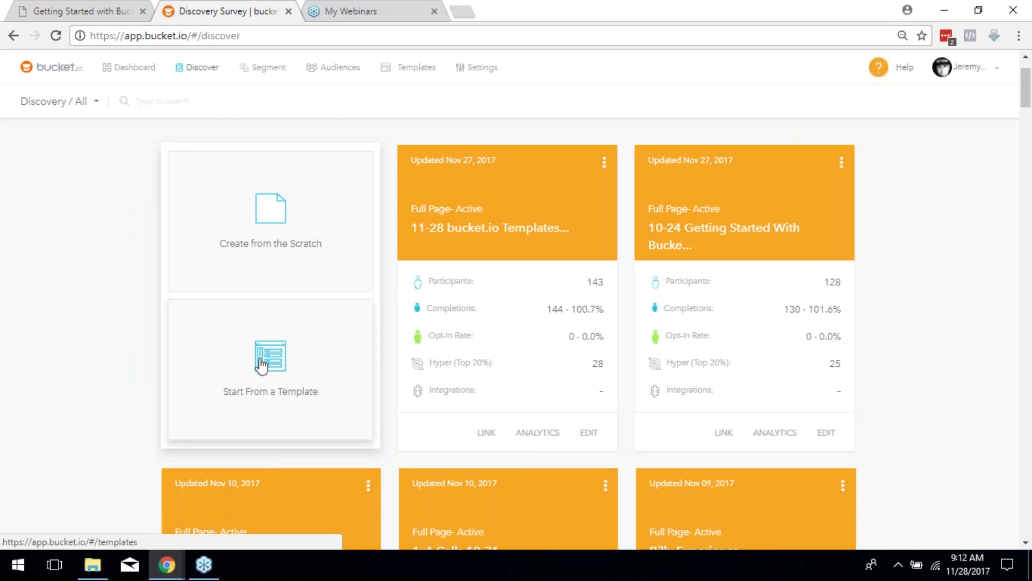
click(262, 366)
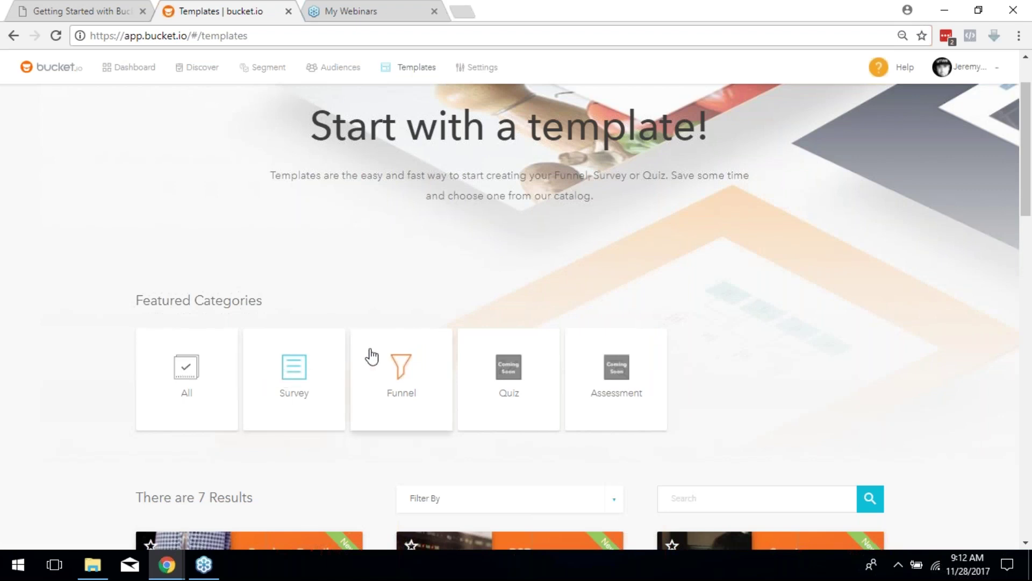
Filter the templates to the Survey category and use "Services - Find Buckets & Learn About Market" for the new survey
click(310, 372)
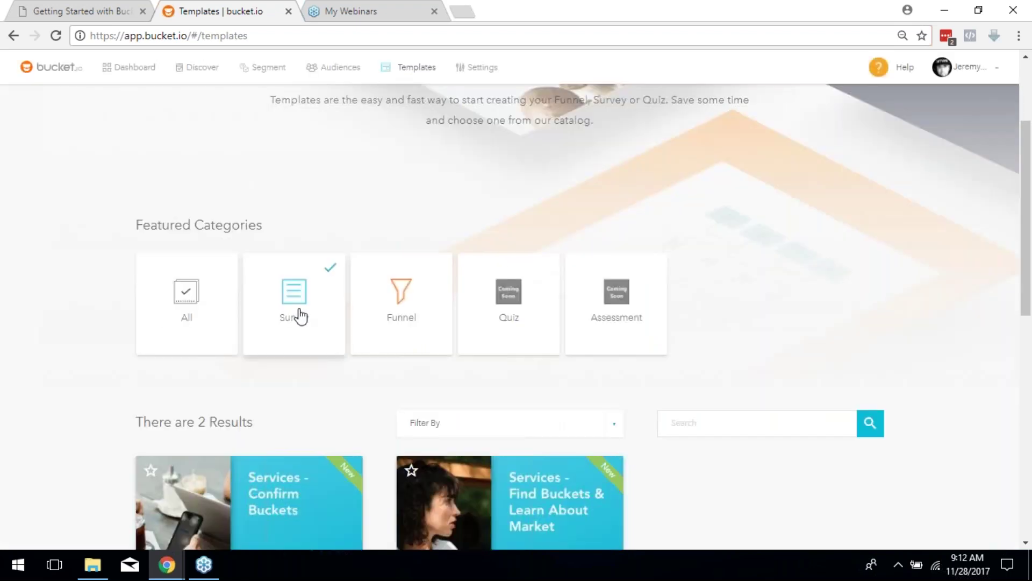
scroll(302, 301, down, 3)
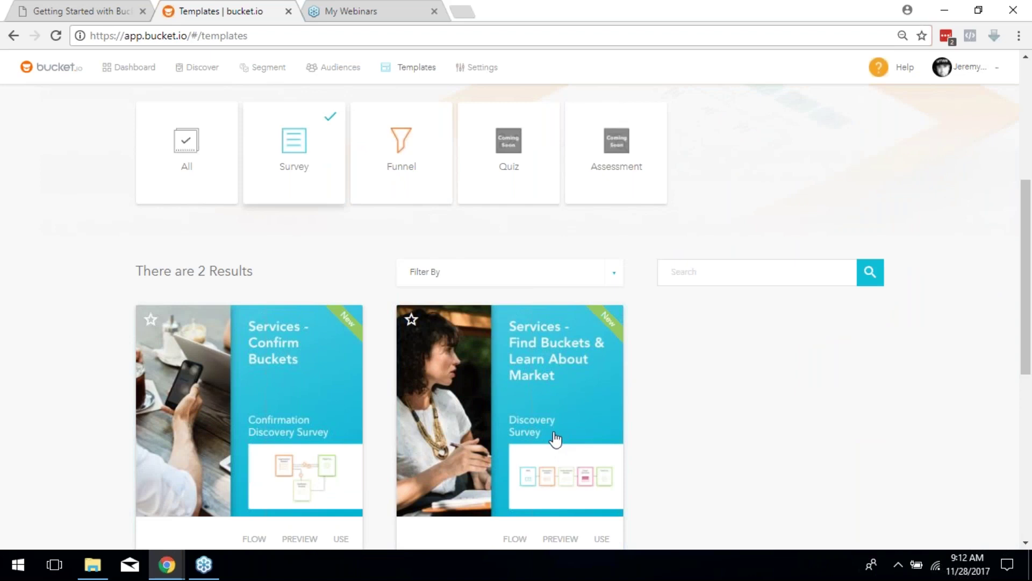
scroll(553, 444, down, 3)
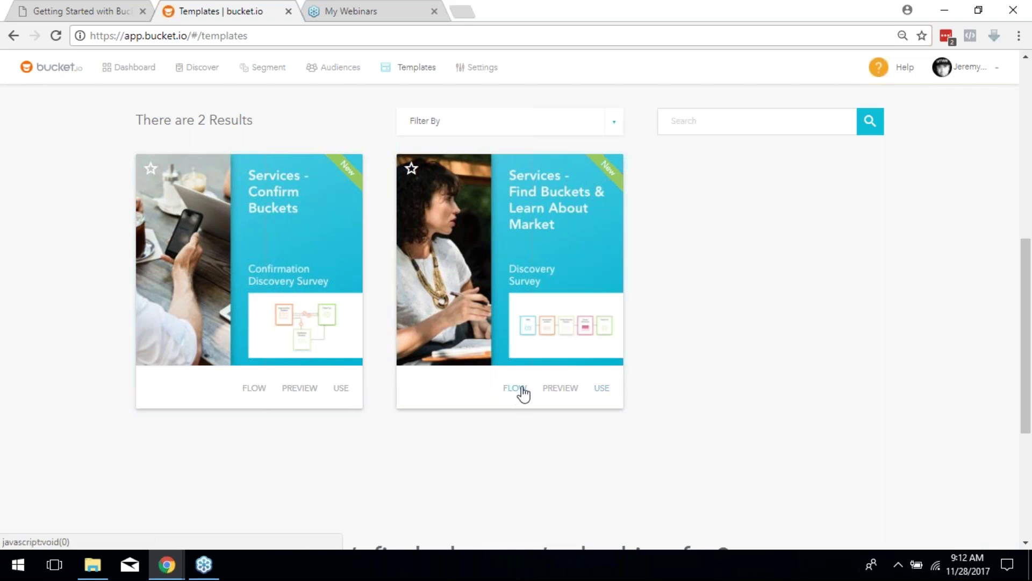
click(602, 388)
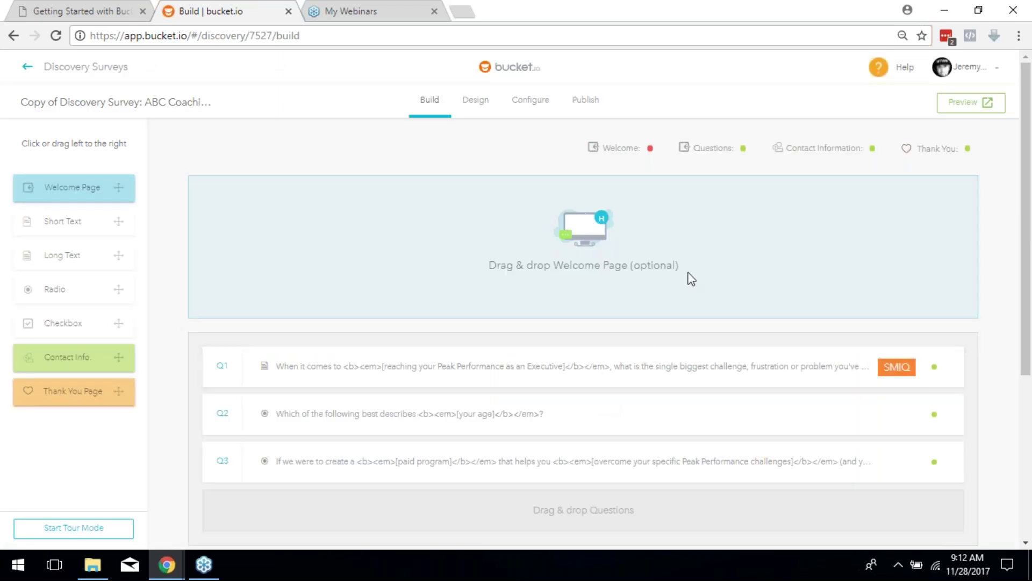
Review the copied survey's questions, contact information and thank you page in the Build stage
scroll(689, 285, down, 3)
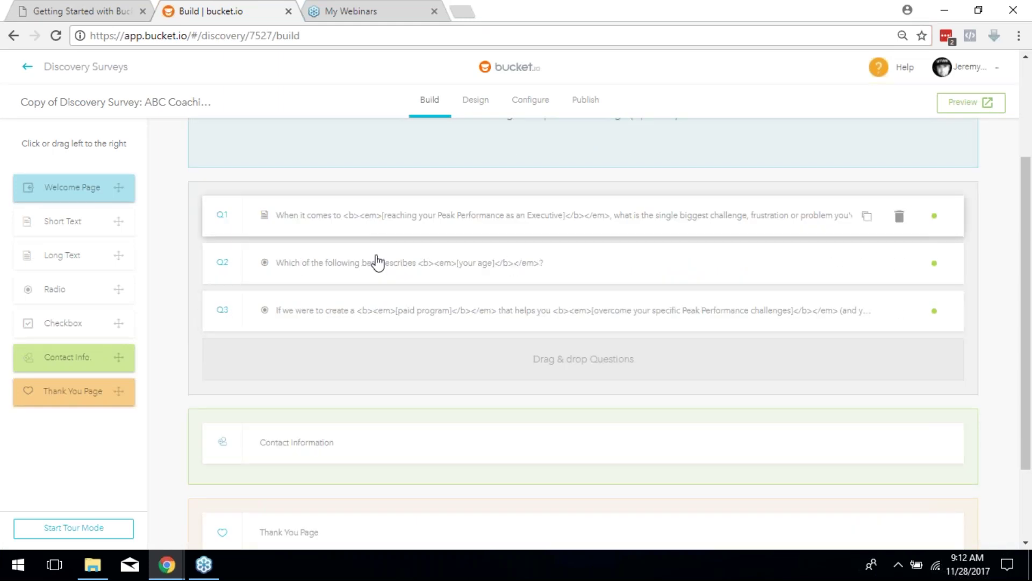
scroll(381, 427, down, 2)
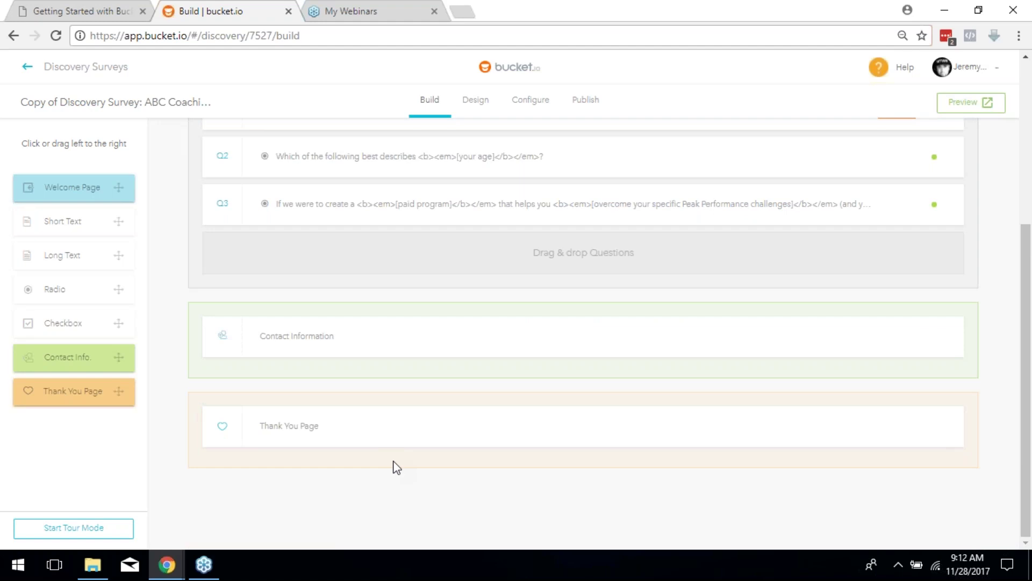
scroll(394, 467, up, 3)
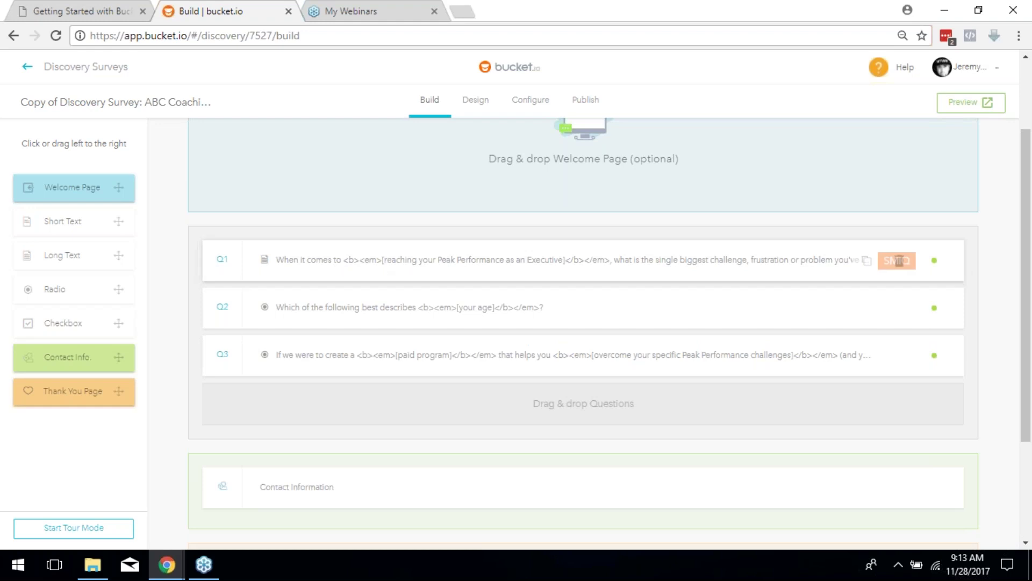
Switch to the Getting Started with Bucket PDF and view the Build, Design, Configure, Publish slide
click(110, 11)
scroll(215, 210, up, 5)
scroll(312, 282, up, 2)
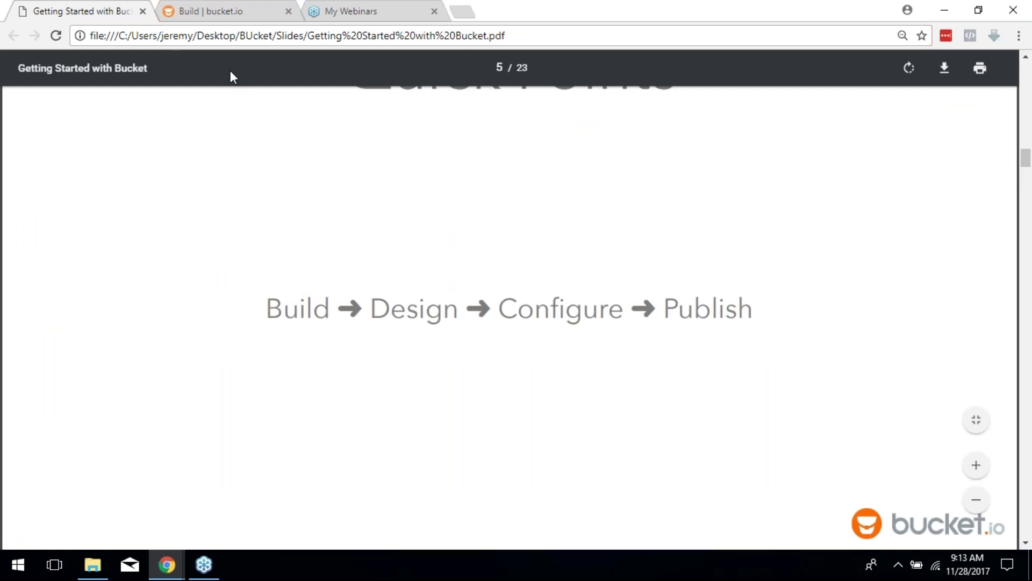
Return to the survey in bucket.io and look over its welcome page area, questions and closing sections
click(198, 10)
scroll(404, 272, down, 2)
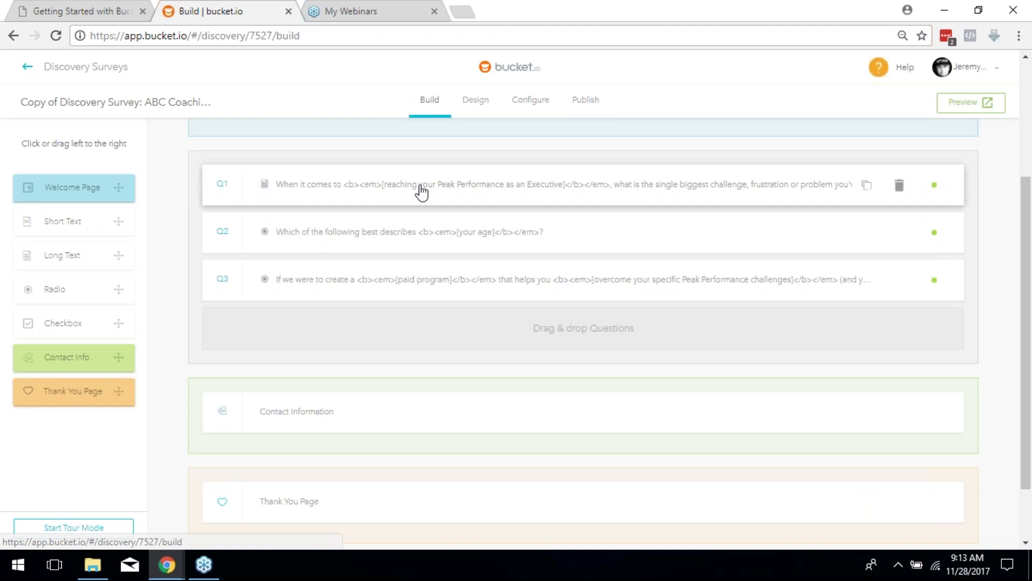
scroll(411, 194, down, 2)
scroll(406, 210, up, 7)
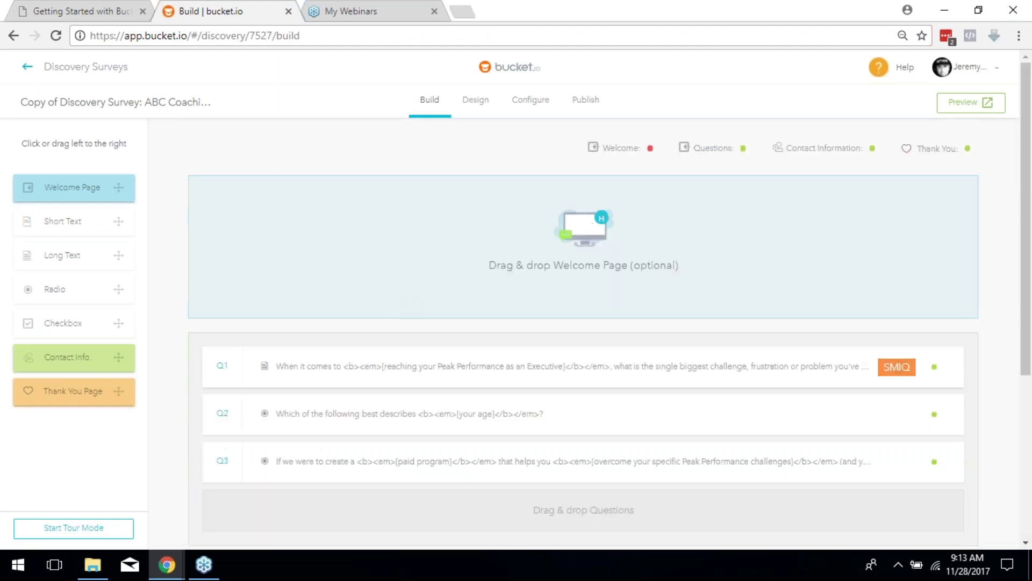
scroll(274, 344, down, 2)
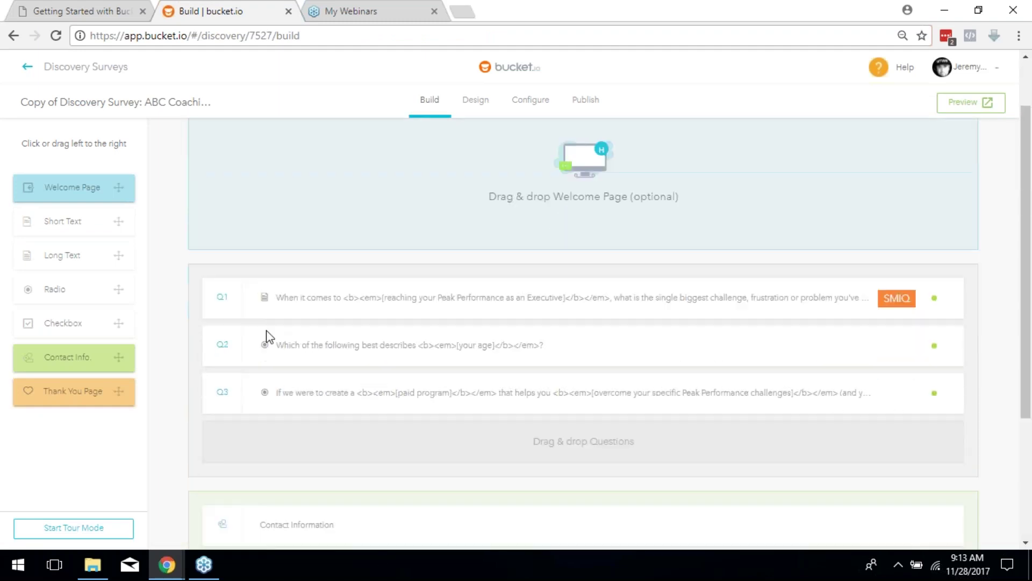
scroll(267, 336, down, 2)
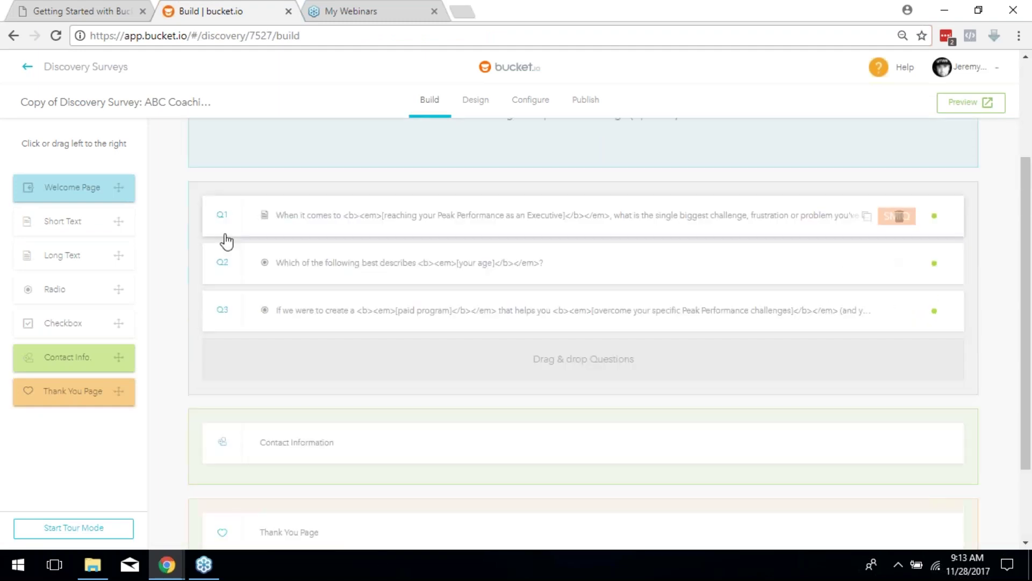
Open question Q1, examine its bracketed topic placeholder, remaining wording and settings, and close it without saving
click(295, 221)
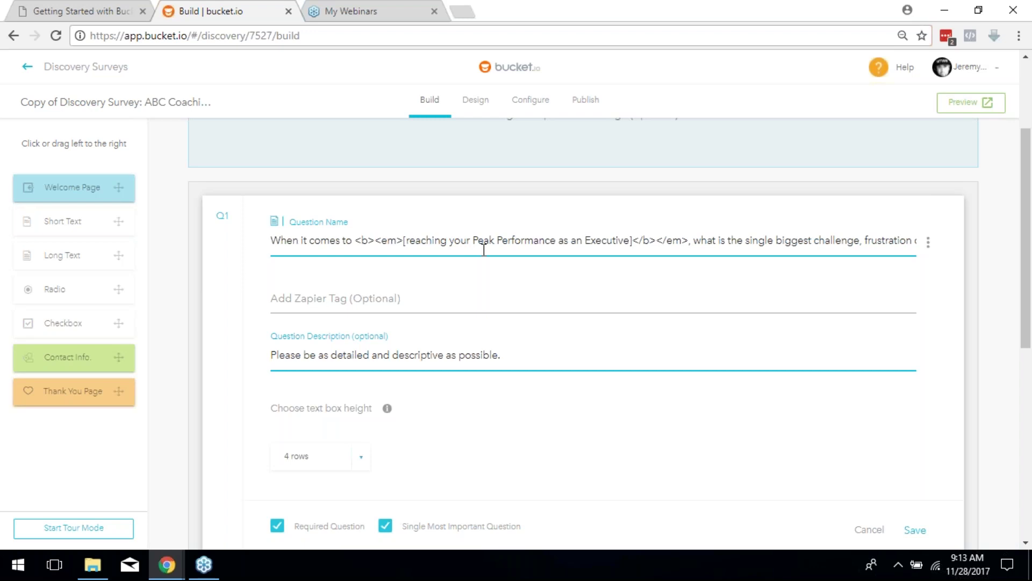
click(405, 245)
key(BackSpace)
drag(404, 244, 634, 239)
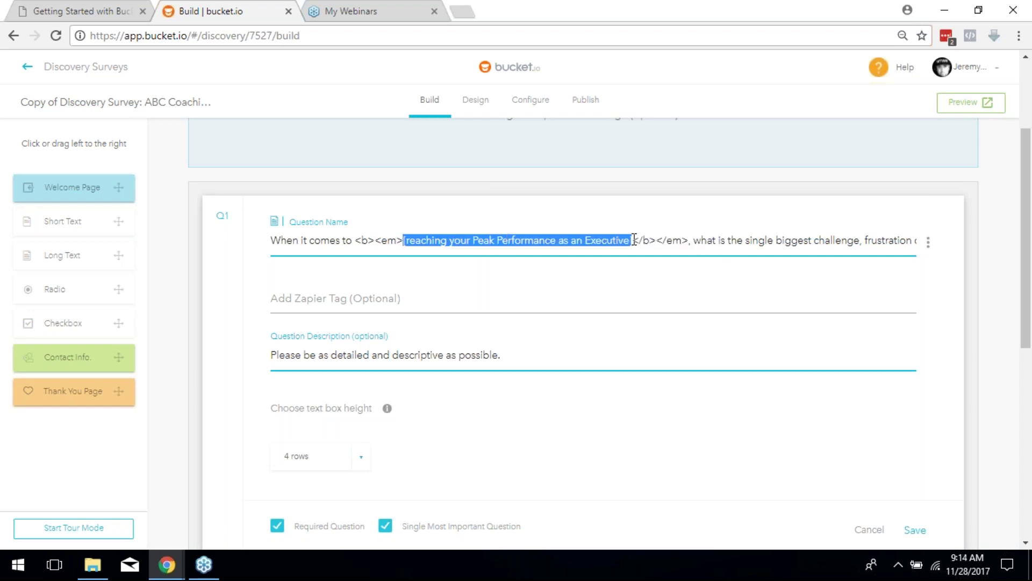
click(629, 242)
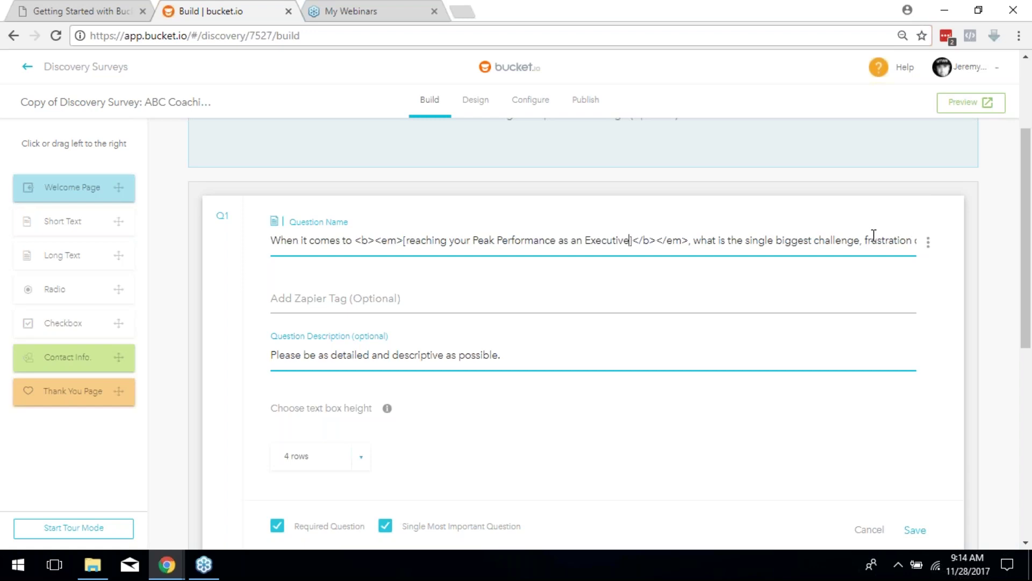
drag(871, 240, 815, 240)
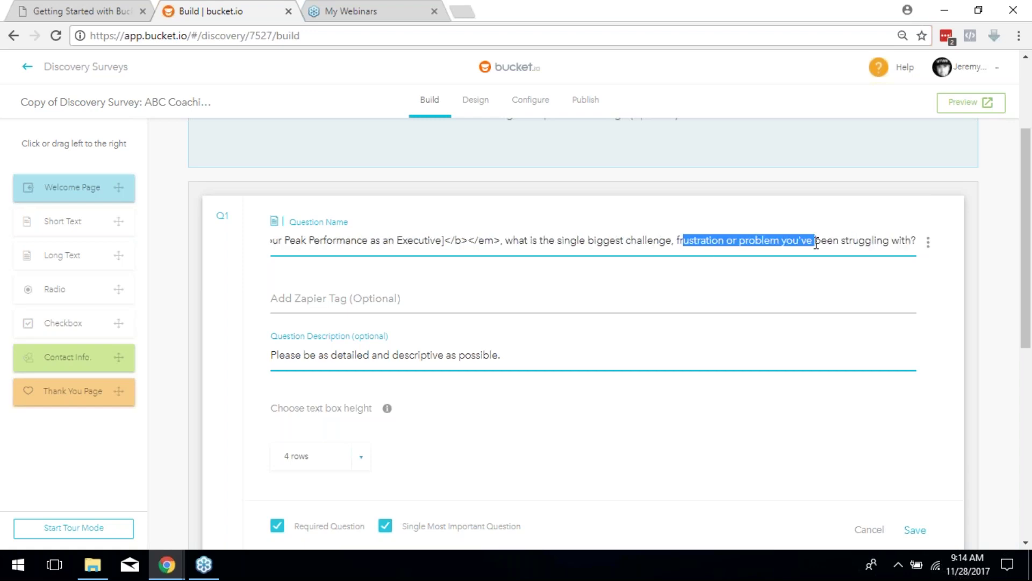
drag(444, 240, 402, 239)
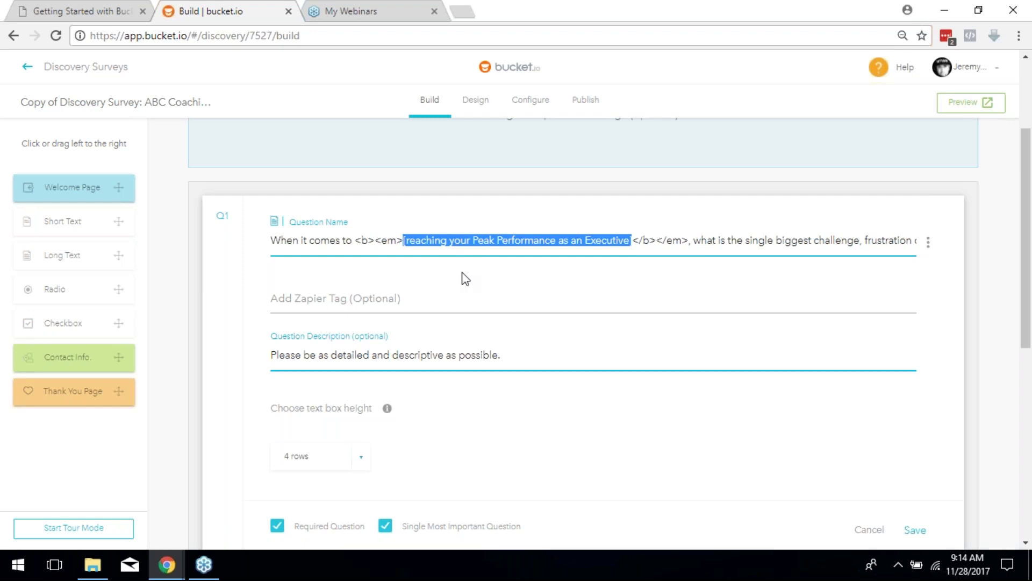
scroll(570, 247, down, 3)
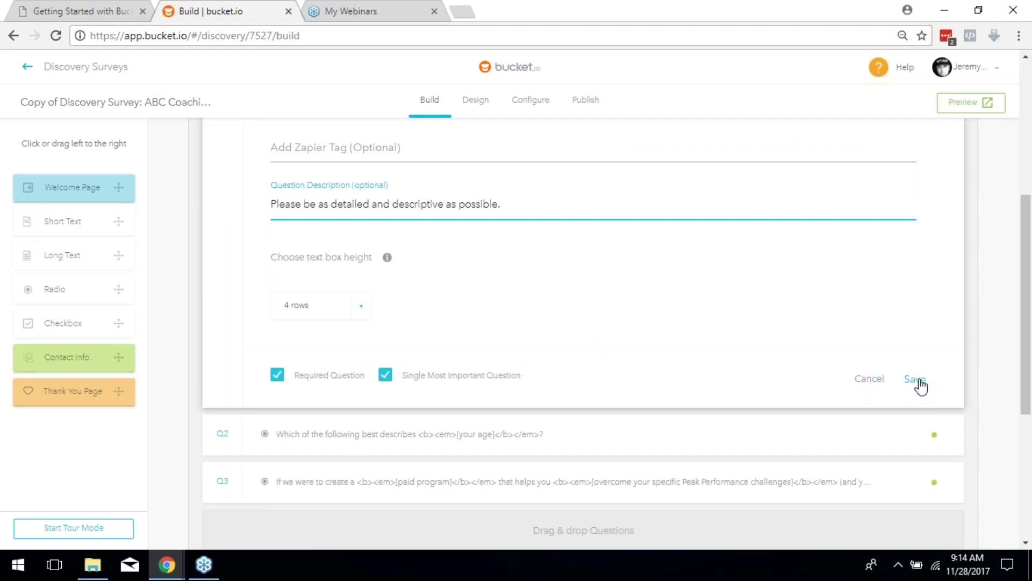
click(868, 382)
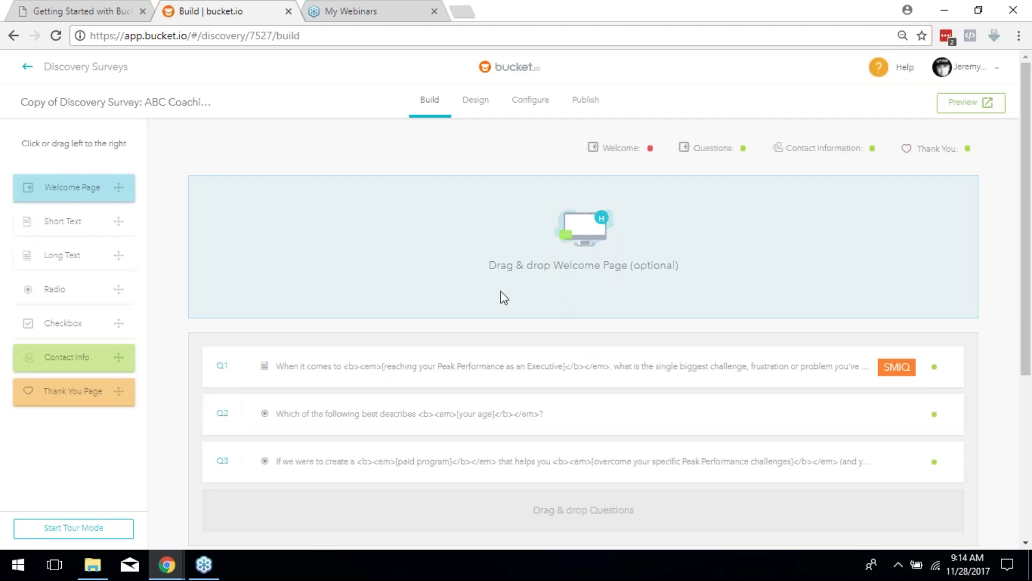
Open question Q2 and look over its question name and age-range answer options
scroll(412, 334, down, 1)
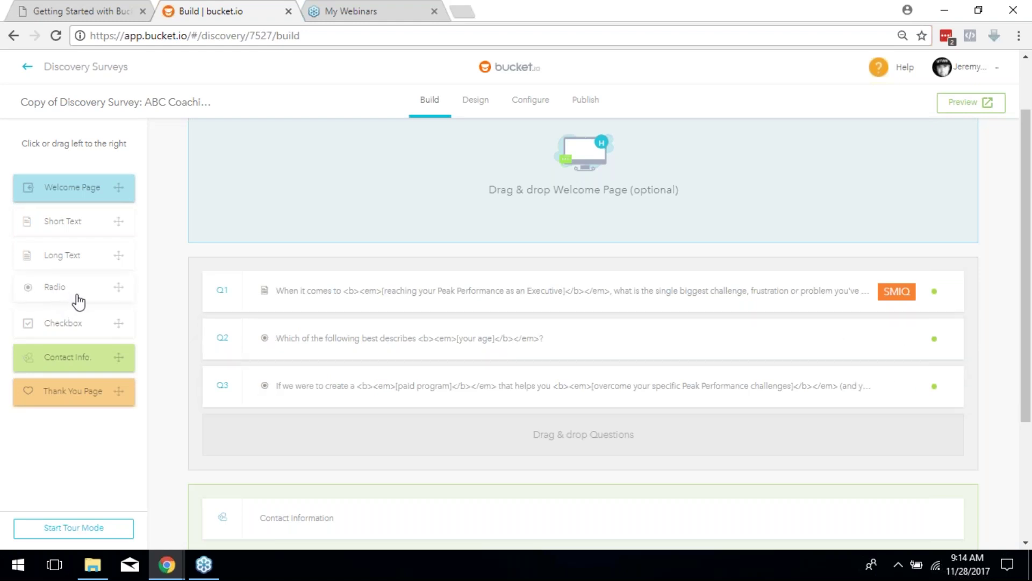
click(327, 353)
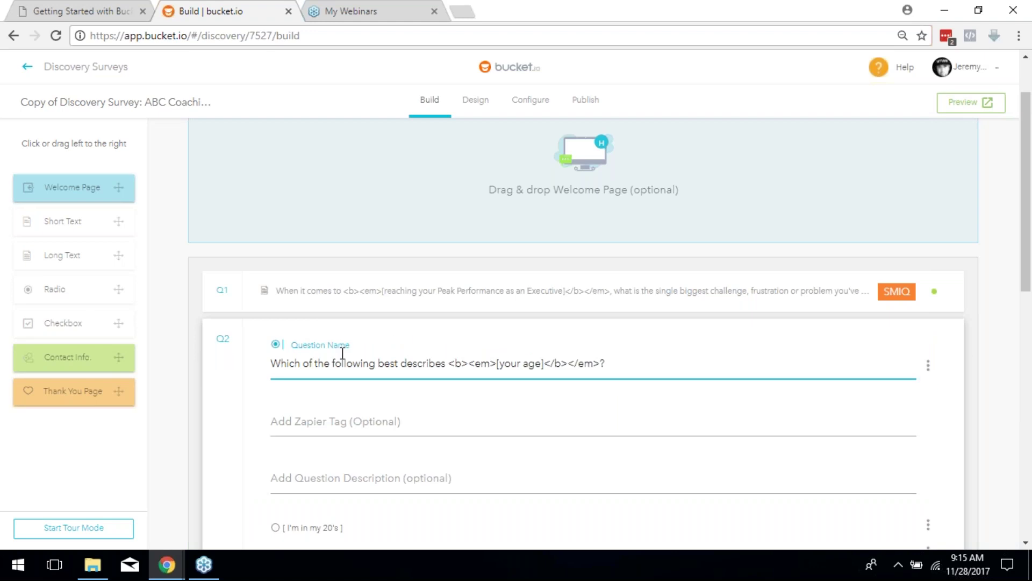
scroll(486, 362, down, 3)
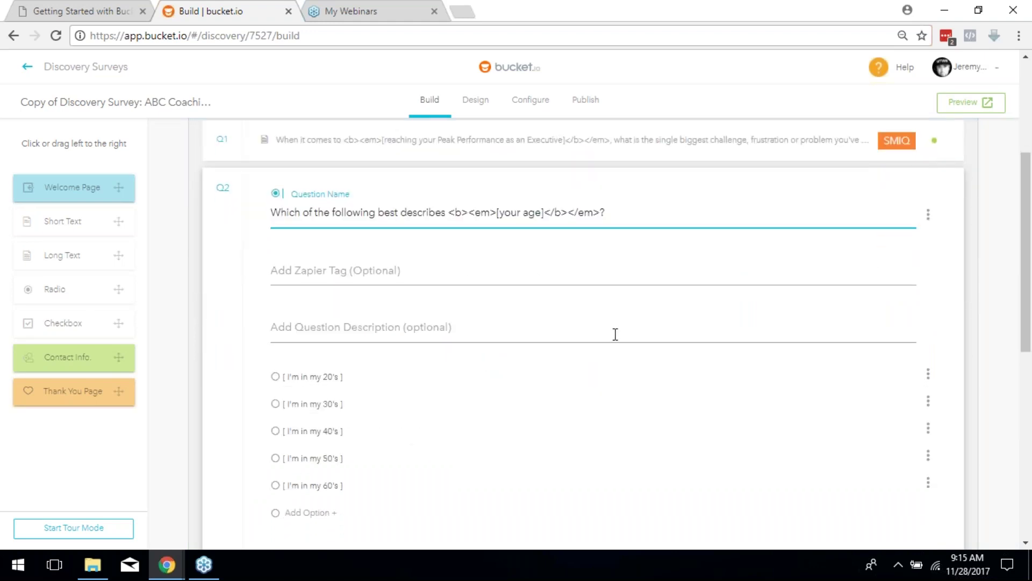
scroll(483, 349, up, 3)
scroll(462, 357, down, 3)
Try replacing the Q2 question name with "whatever you want it to be" and undo the replacement
drag(635, 208, 241, 233)
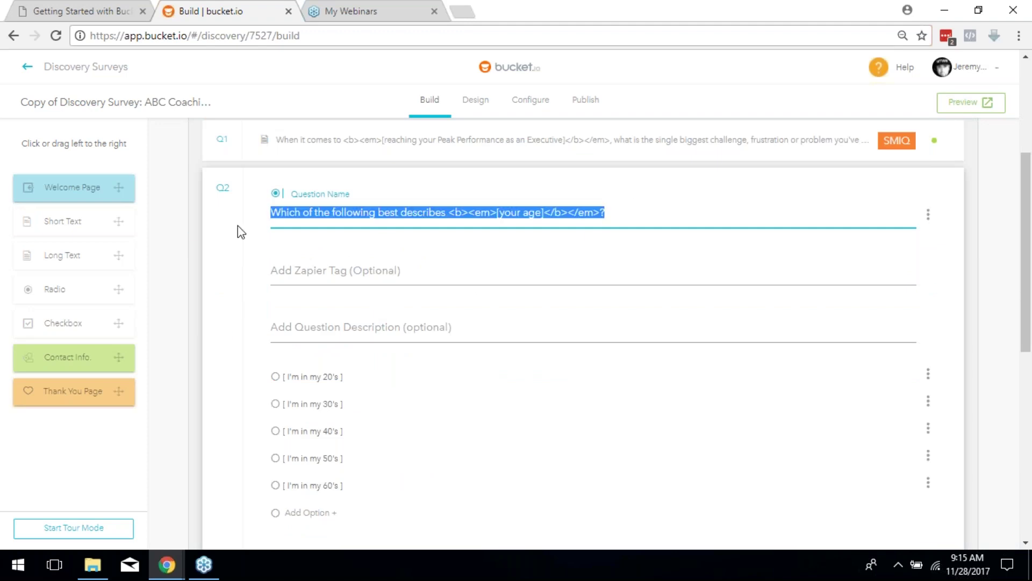
text(whatever y)
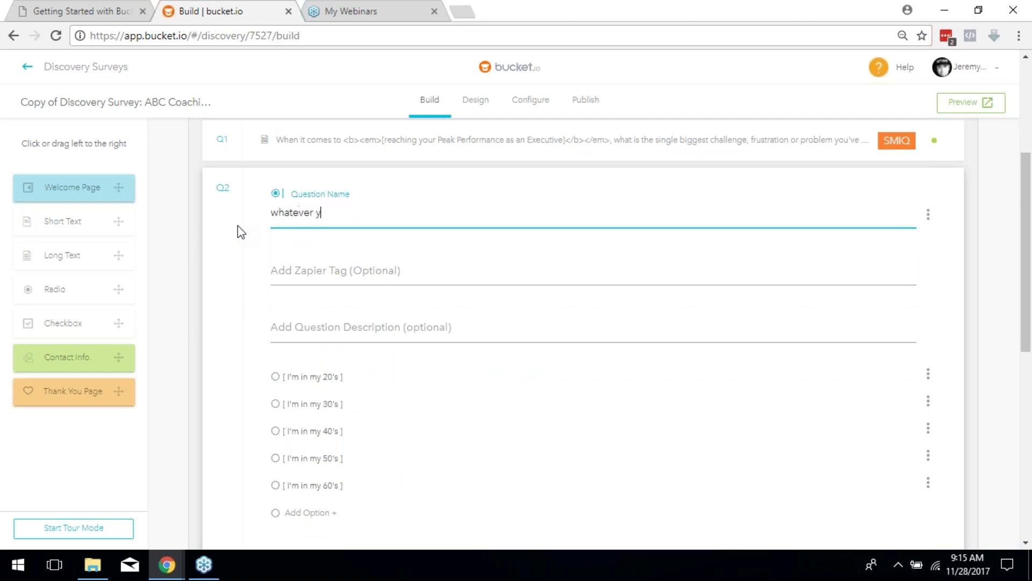
text(ou want it to  be)
key(ctrl+z)
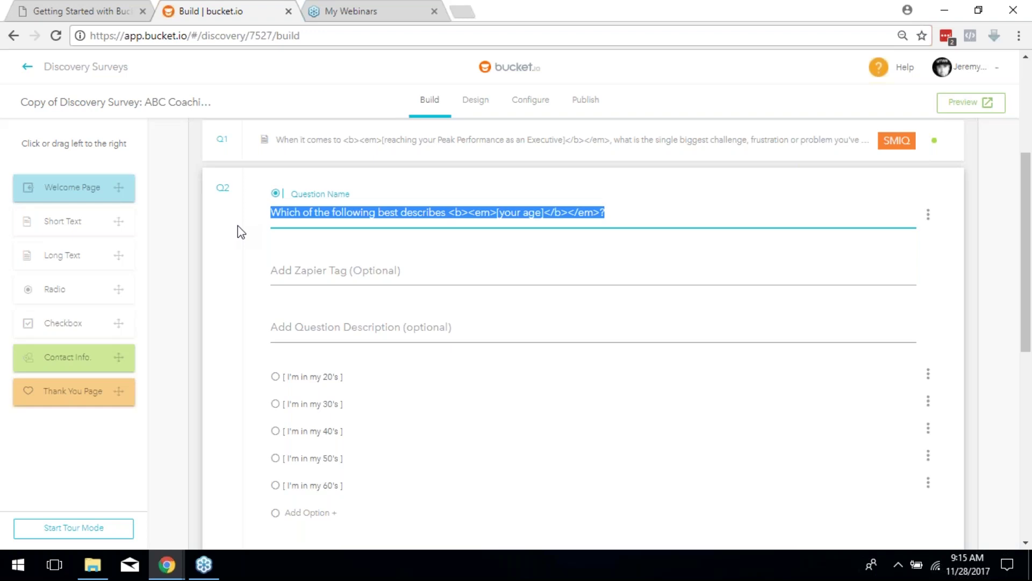
Highlight the bracketed "your age" placeholder in the Q2 question name
click(371, 221)
drag(546, 212, 496, 217)
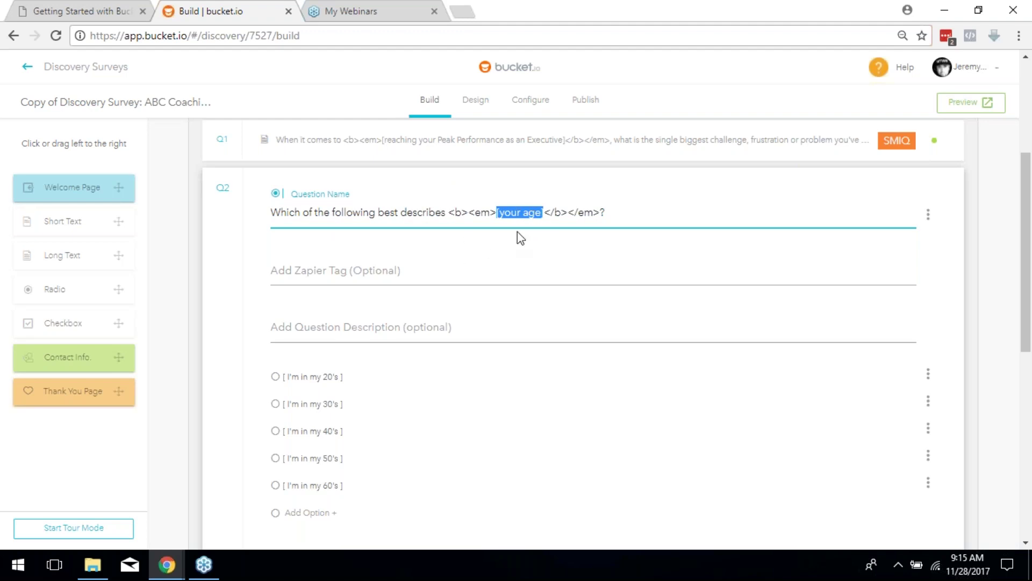
drag(542, 212, 523, 215)
Try changing the first Q2 answer option to "Plumber" and undo the change
scroll(594, 262, down, 1)
click(308, 301)
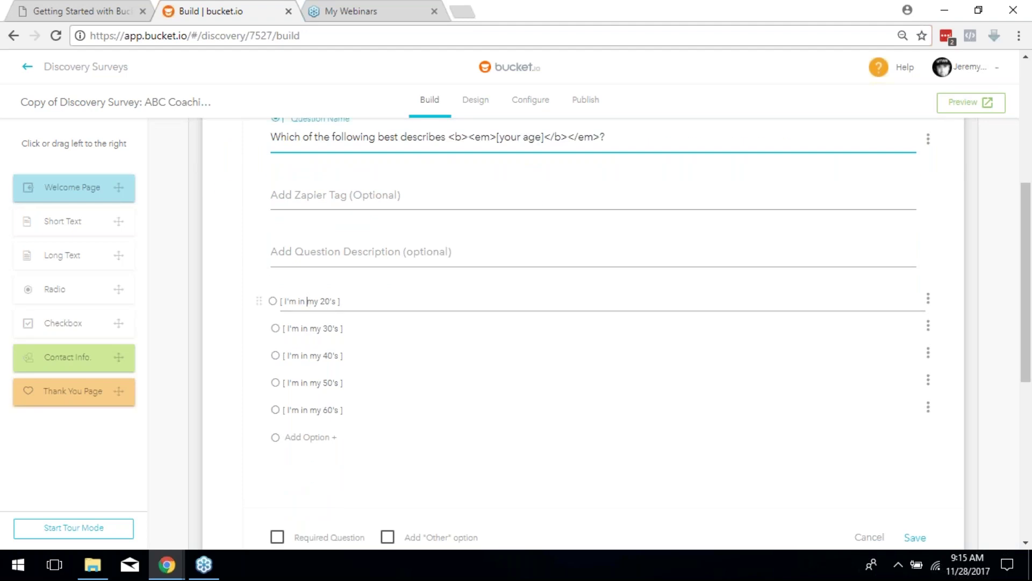
triple_click(316, 301)
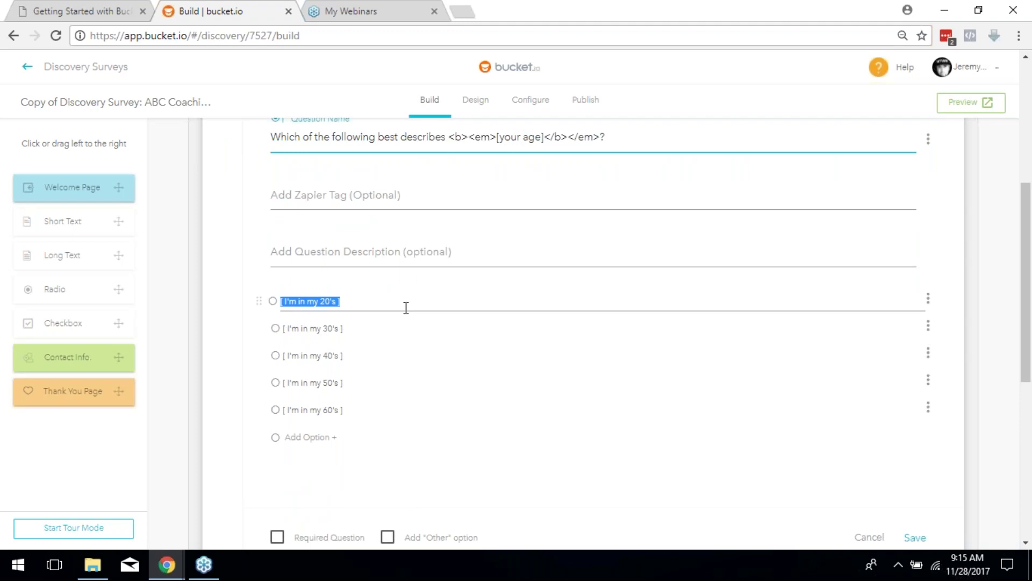
text(20s)
key(BackSpace)
key(BackSpace)
key(BackSpace)
text(Plumber)
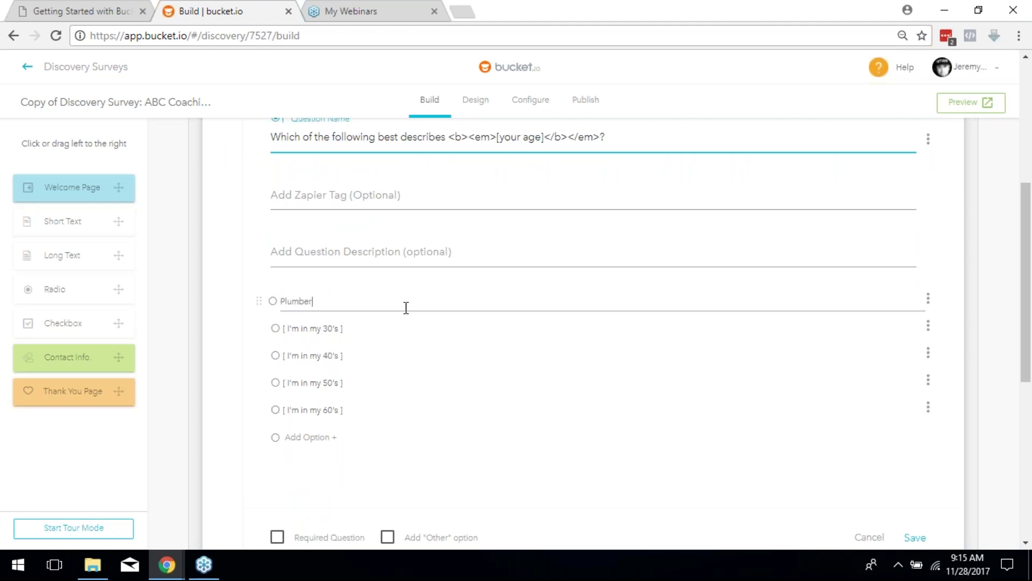
key(BackSpace)
key(BackSpace)
key(BackSpace)
key(BackSpace)
key(ctrl+z)
key(ctrl+z)
key(ctrl+z)
key(ctrl+z)
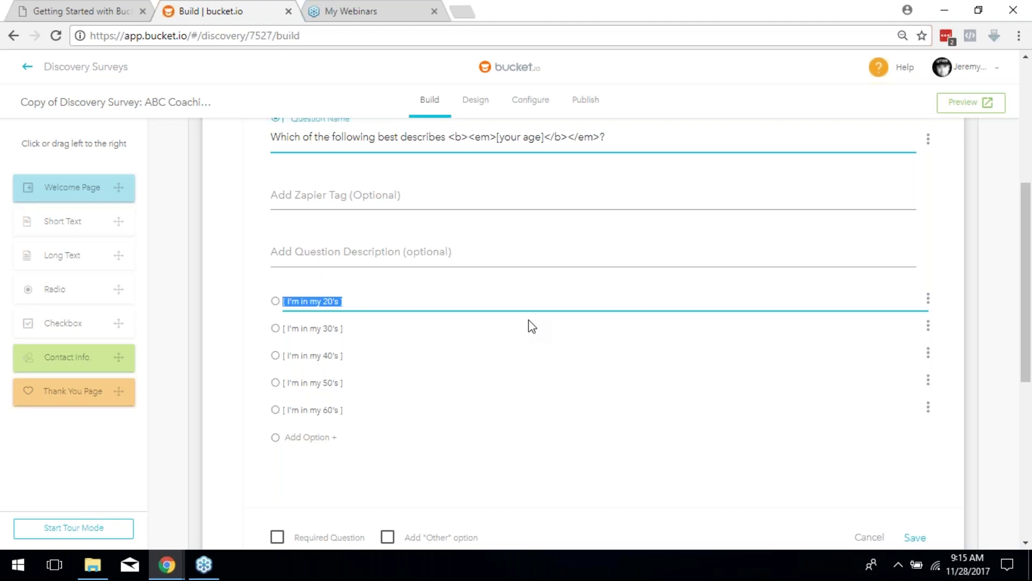
Delete the "I'm in my 40's" and "I'm in my 50's" answer options from Q2
click(927, 355)
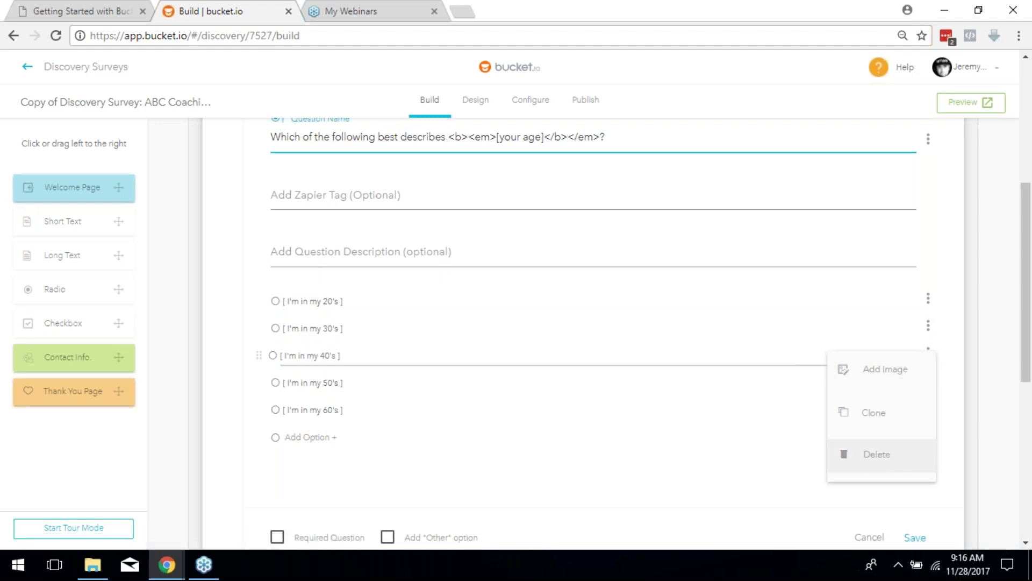
click(876, 456)
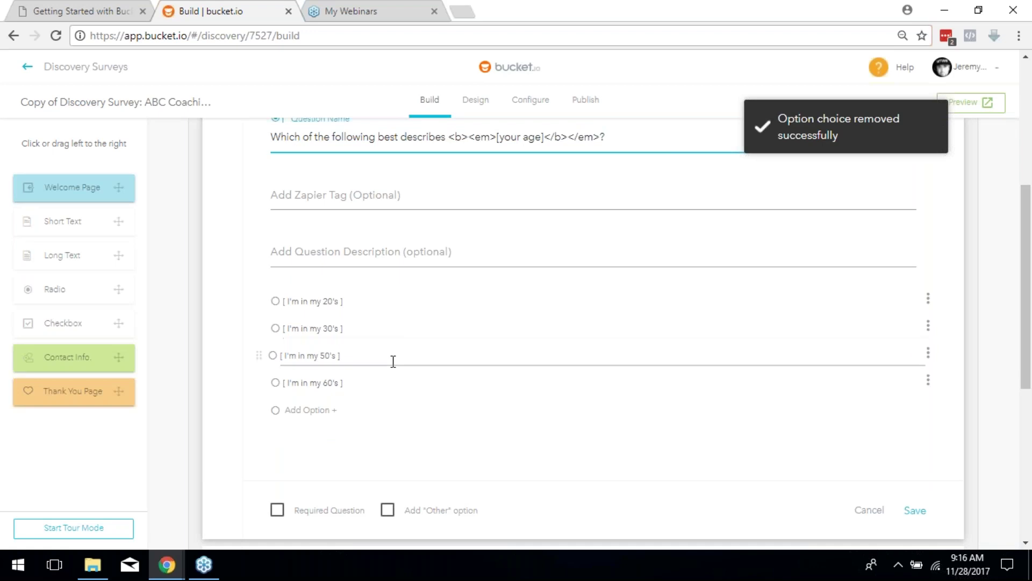
click(927, 358)
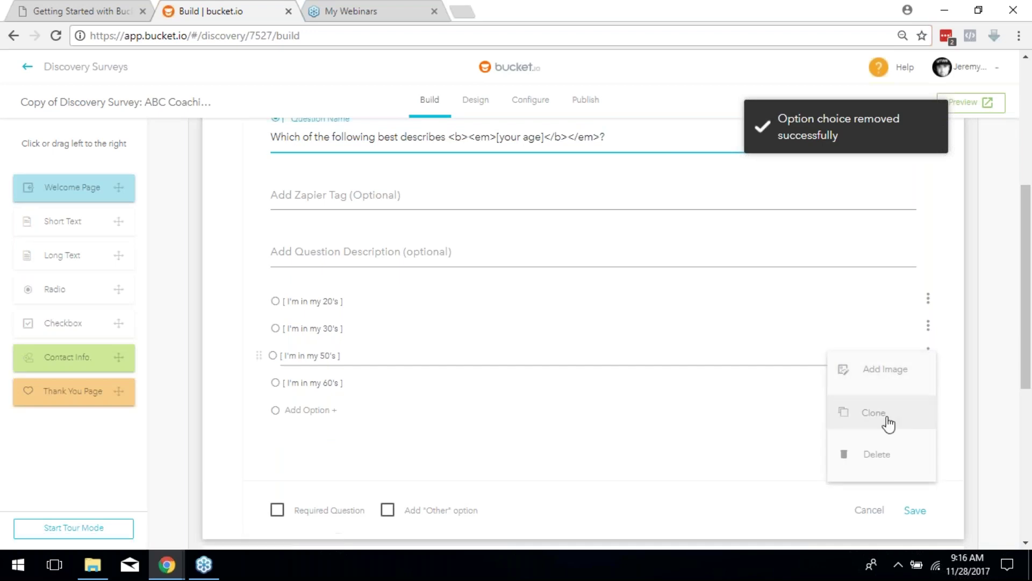
click(872, 454)
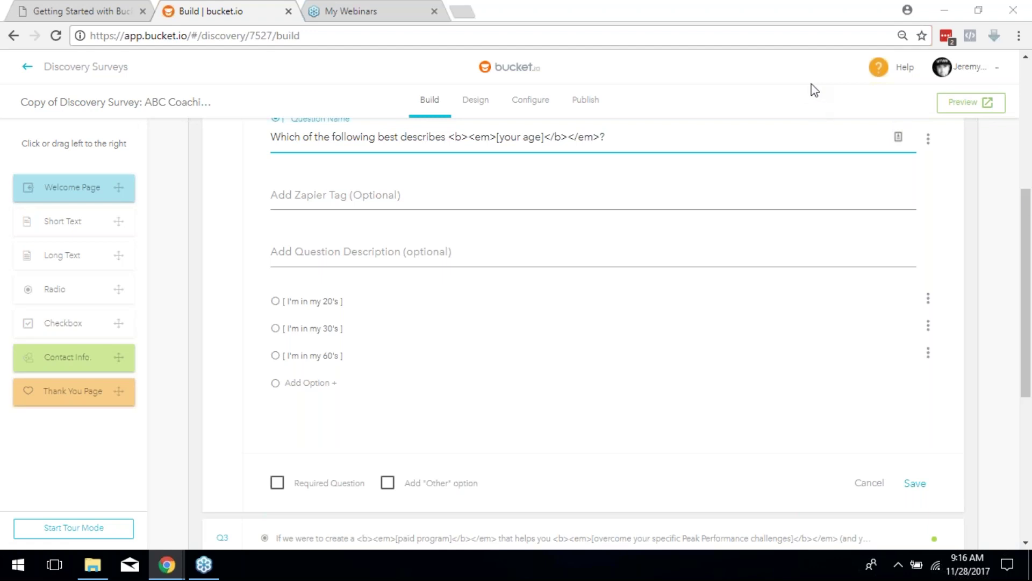
Replace the bracketed age placeholder in the Q2 question name with "your job"
scroll(546, 362, up, 4)
drag(543, 364, 496, 364)
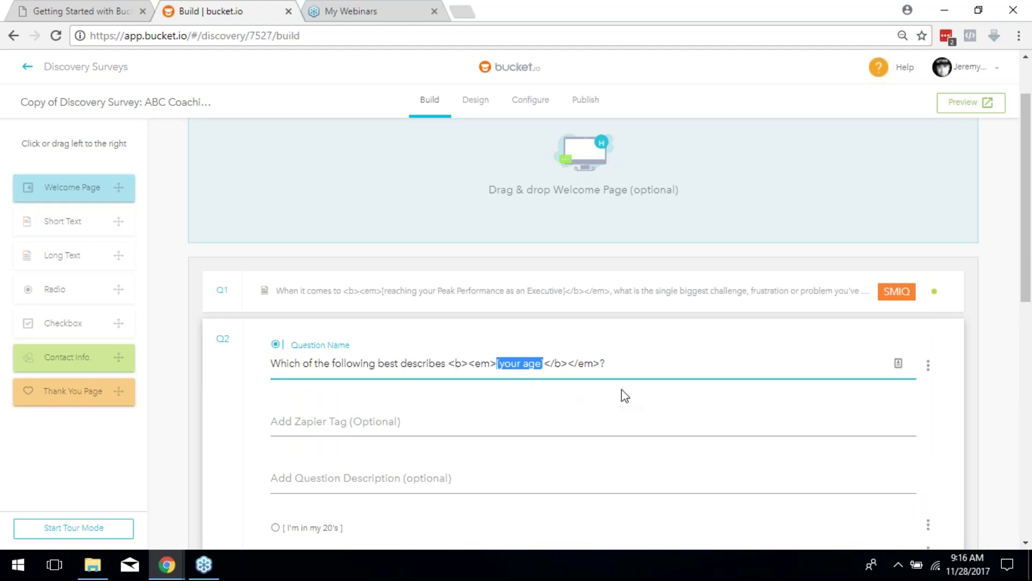
text(your jo)
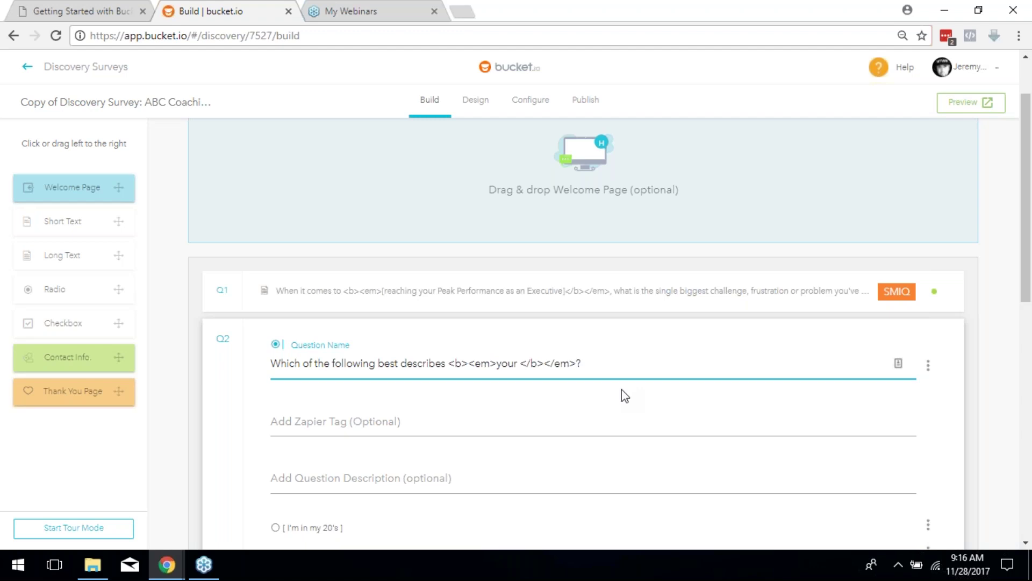
text(b)
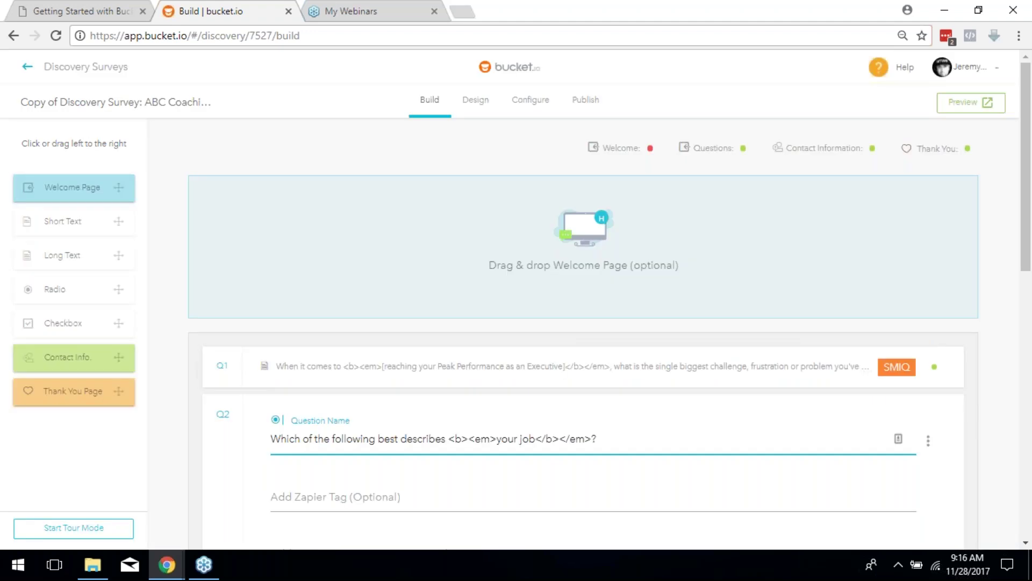
Open question Q1 and close Q2 without saving its question name edit
click(559, 372)
scroll(469, 253, down, 3)
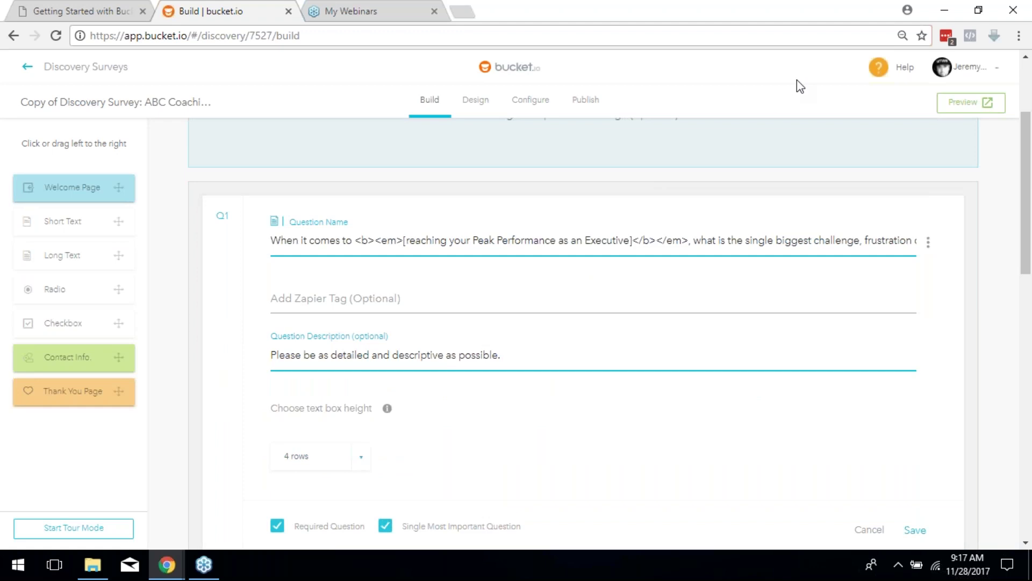
scroll(677, 372, down, 4)
scroll(666, 371, down, 6)
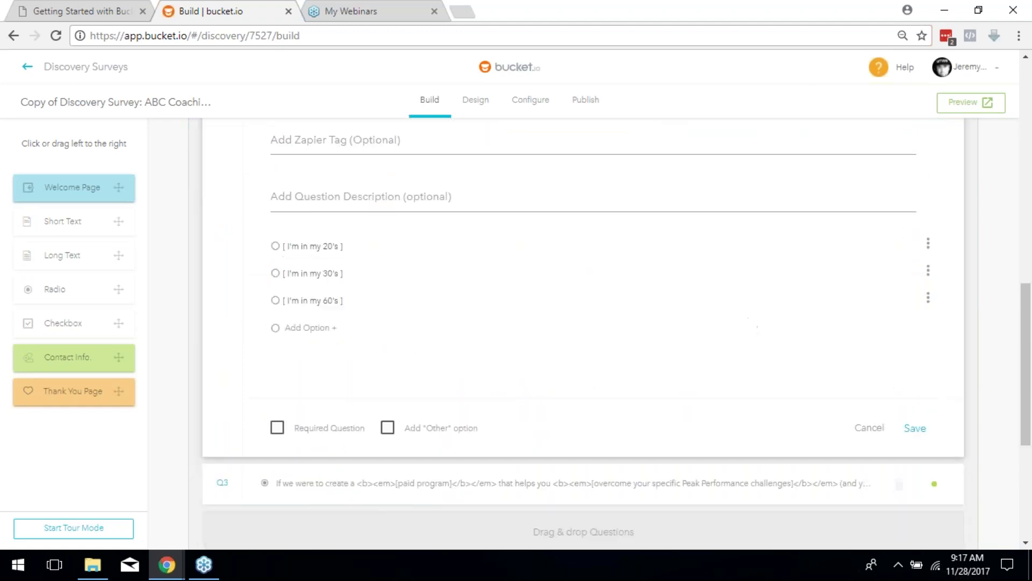
click(869, 428)
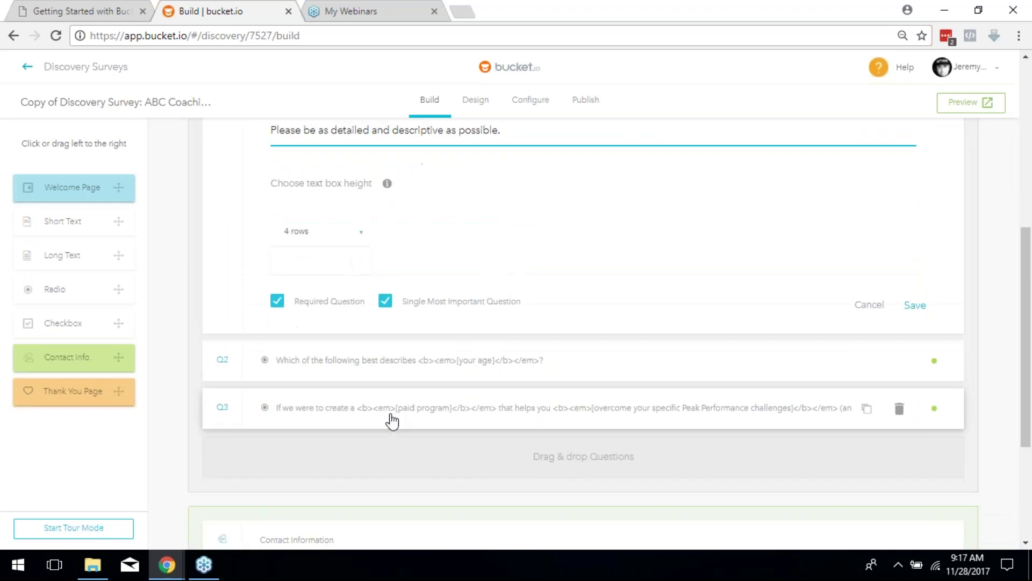
Open question Q3 and look over its paid program wording and answer options
click(392, 419)
scroll(392, 419, down, 3)
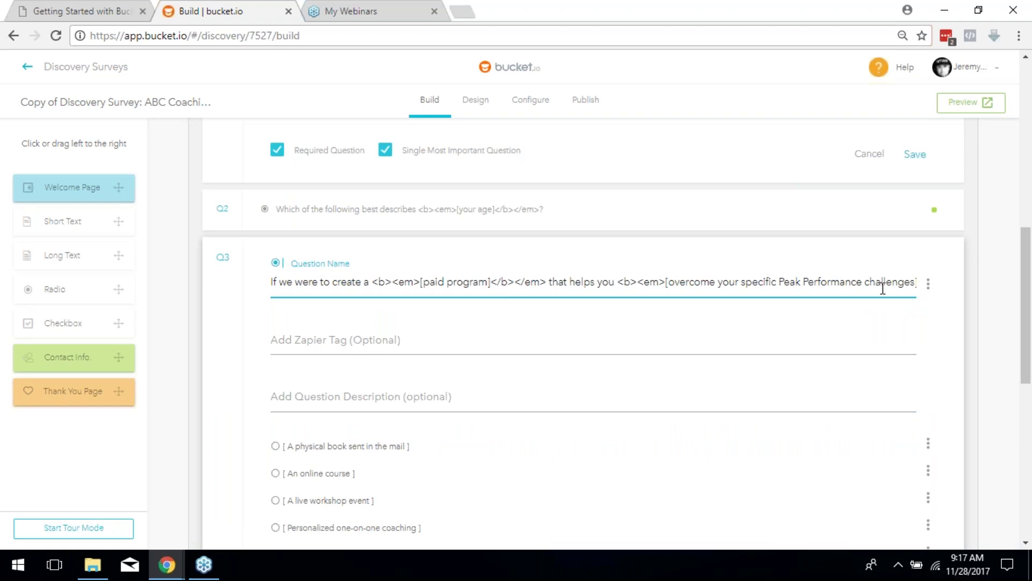
scroll(661, 355, down, 3)
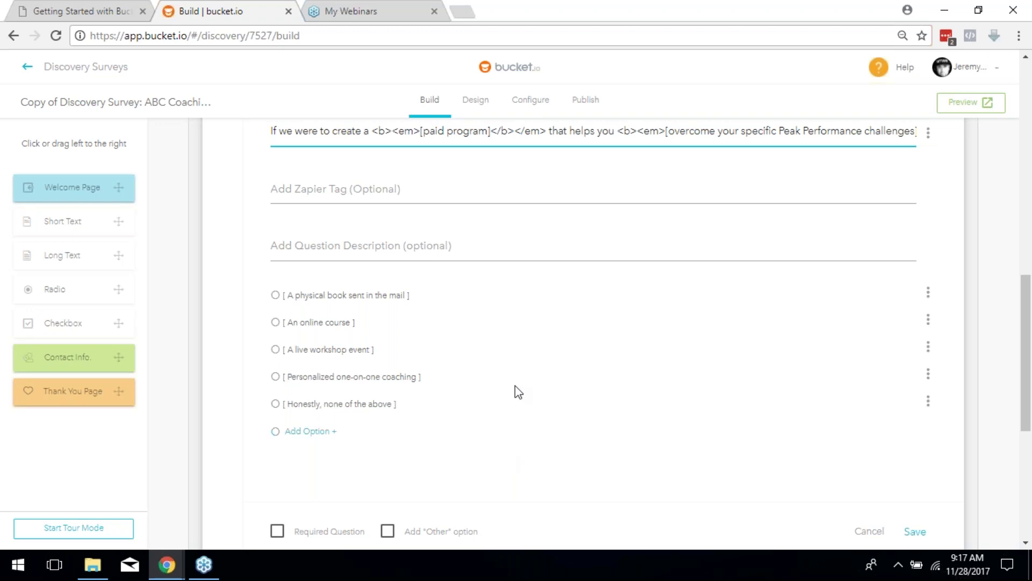
Close questions Q3 and Q1 without saving any edits to them
scroll(514, 344, up, 4)
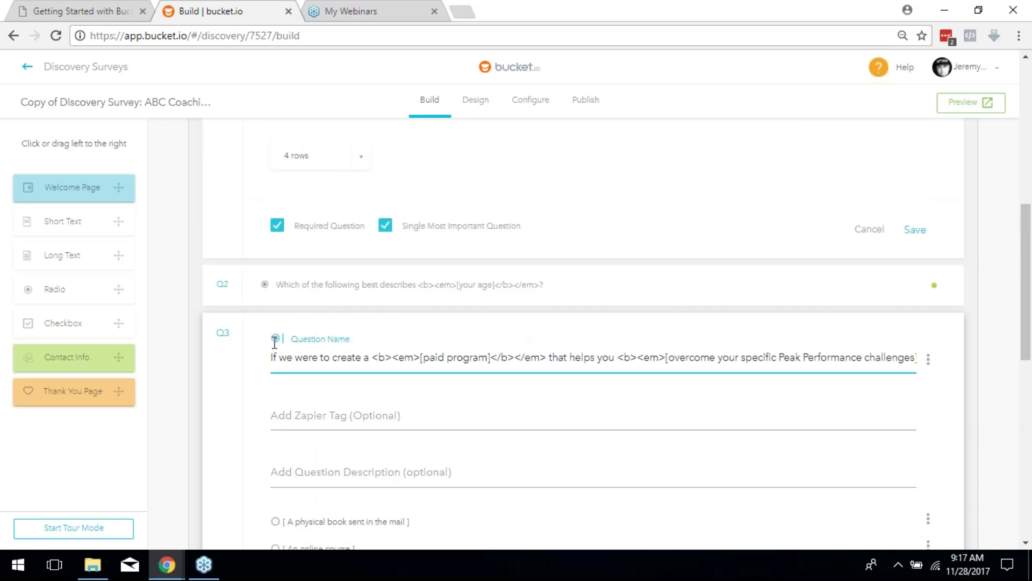
scroll(274, 343, up, 1)
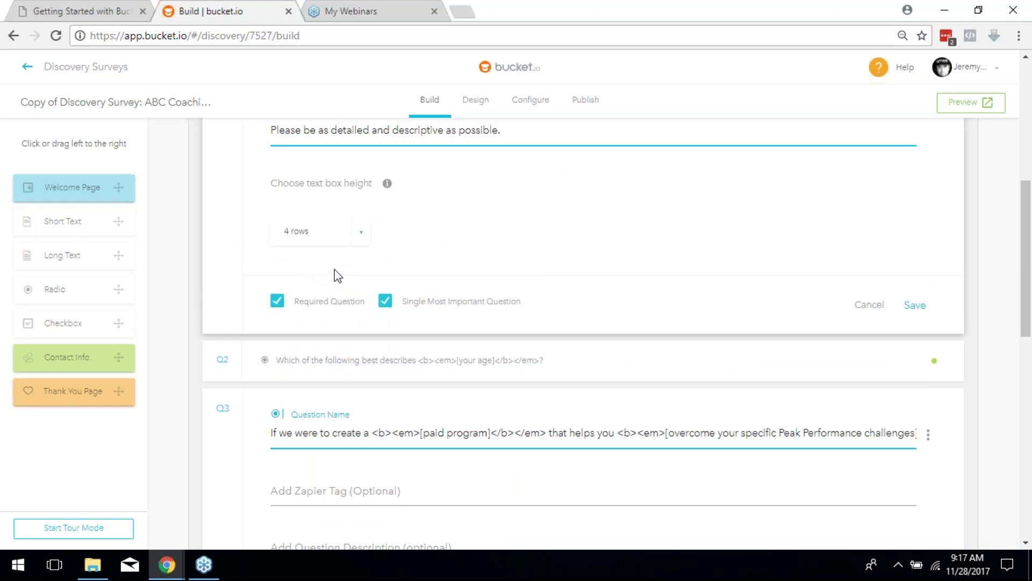
scroll(341, 276, down, 2)
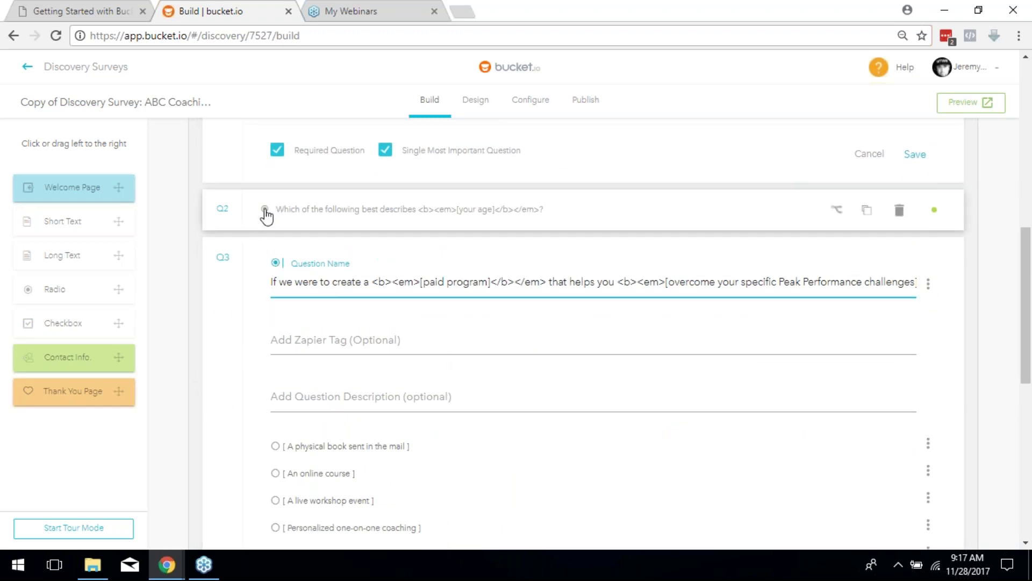
scroll(537, 409, down, 3)
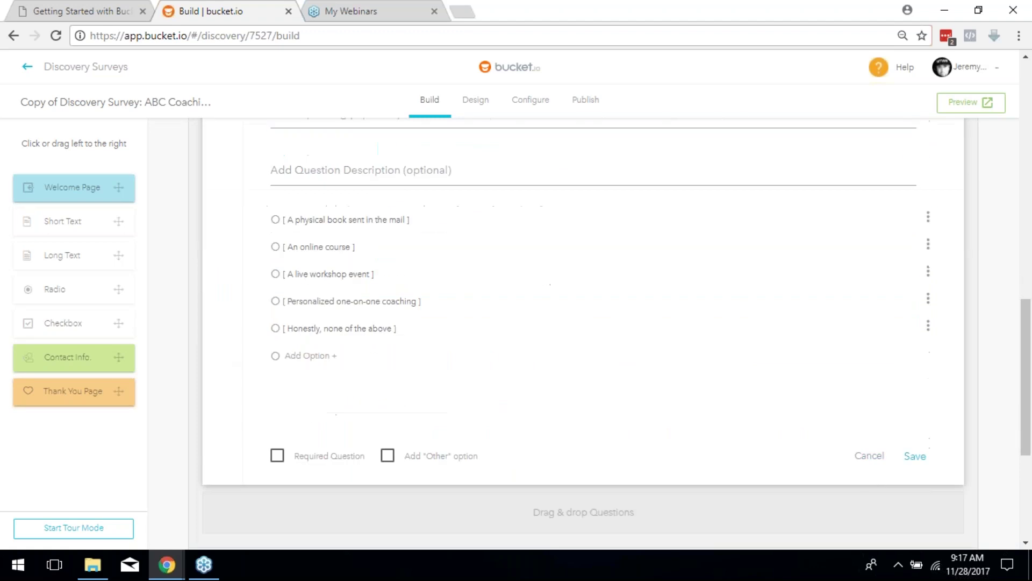
click(867, 468)
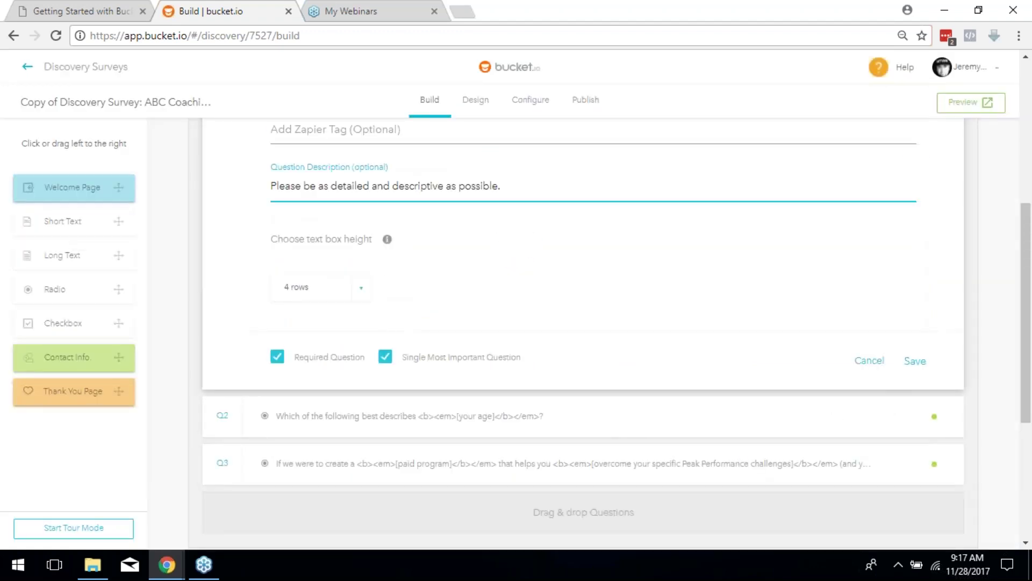
click(863, 359)
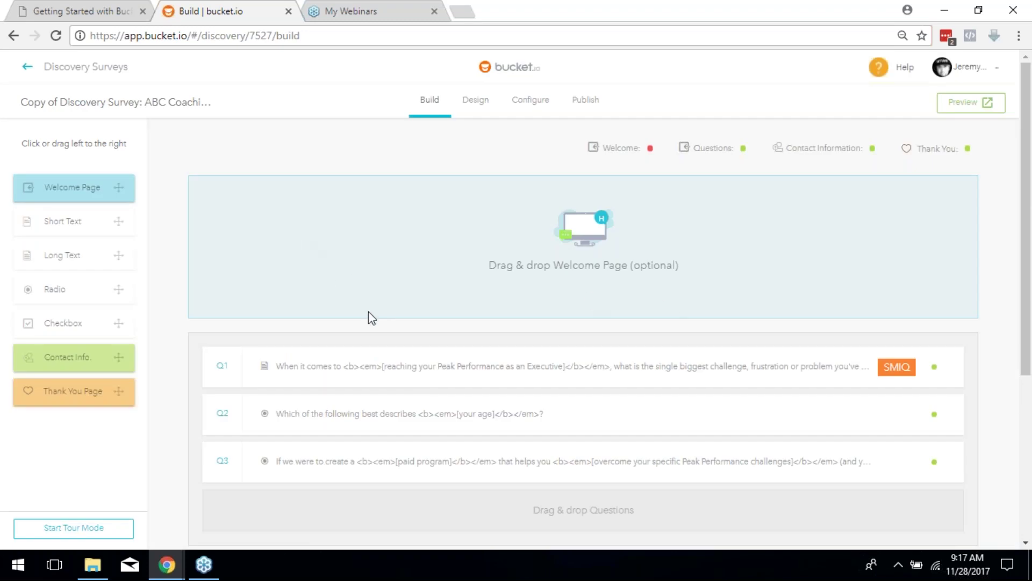
Try adding a checkbox question after Q3, look over its blank fields and options, and discard it
scroll(311, 339, down, 3)
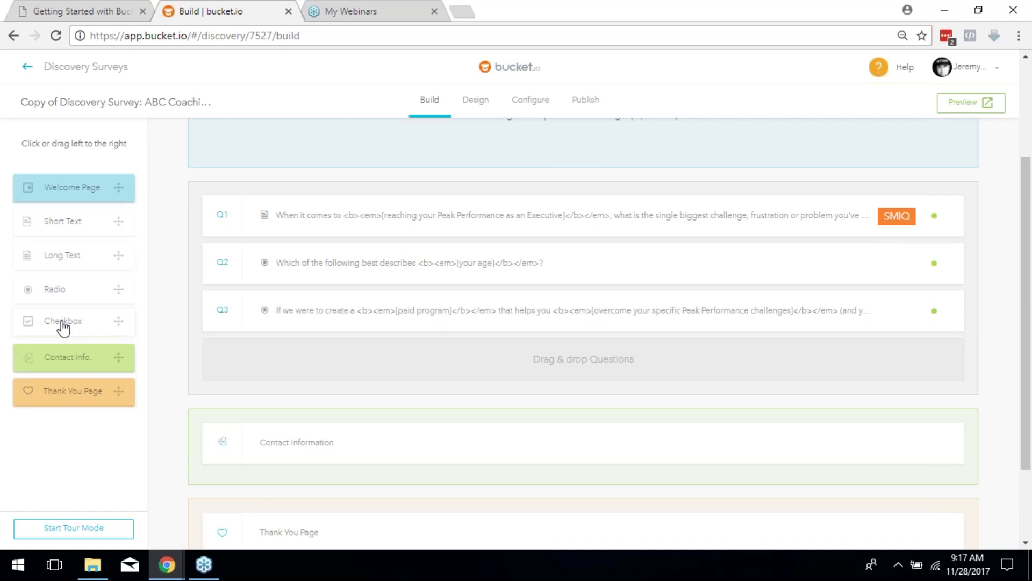
drag(32, 326, 313, 355)
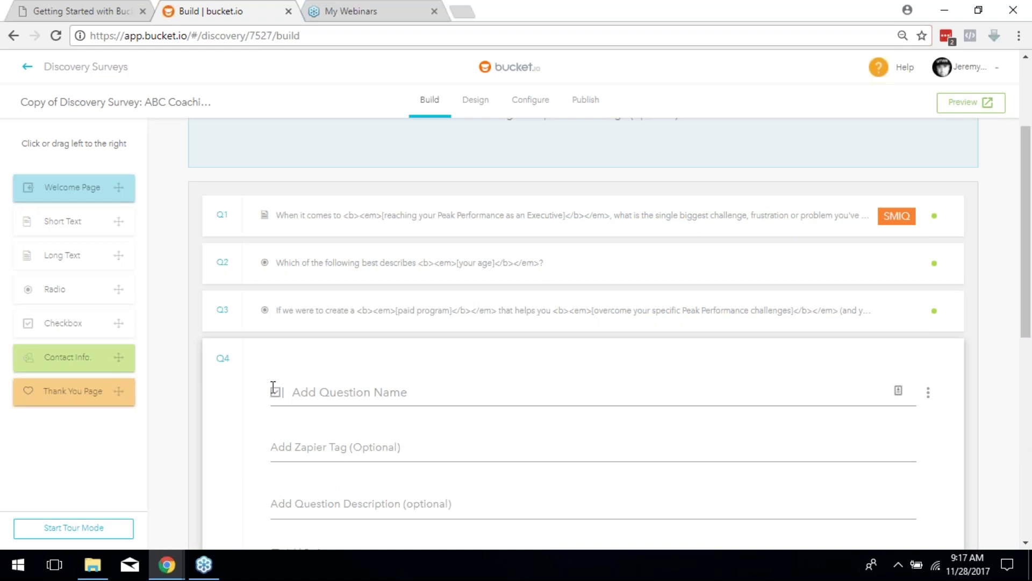
click(393, 395)
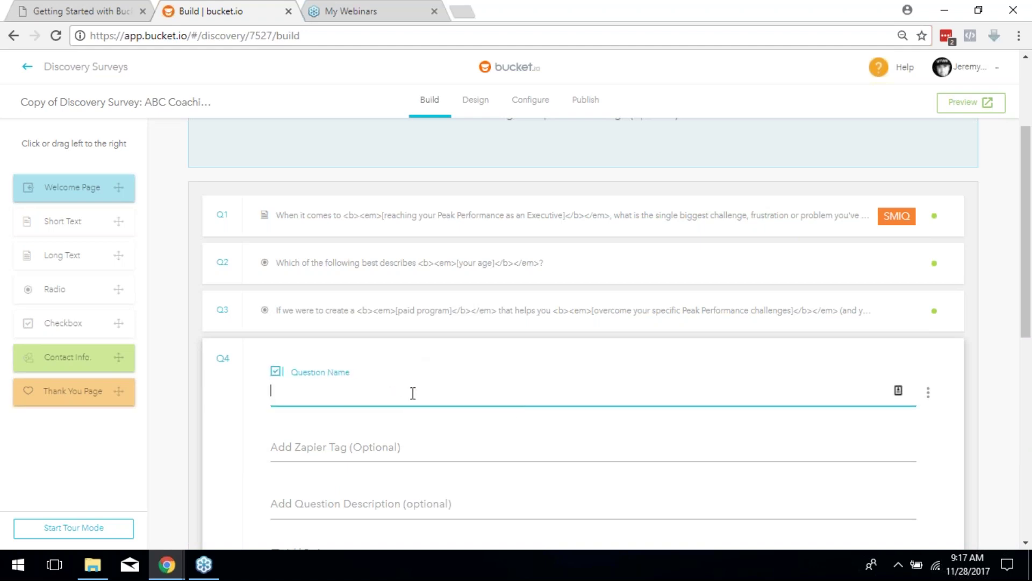
scroll(546, 417, down, 3)
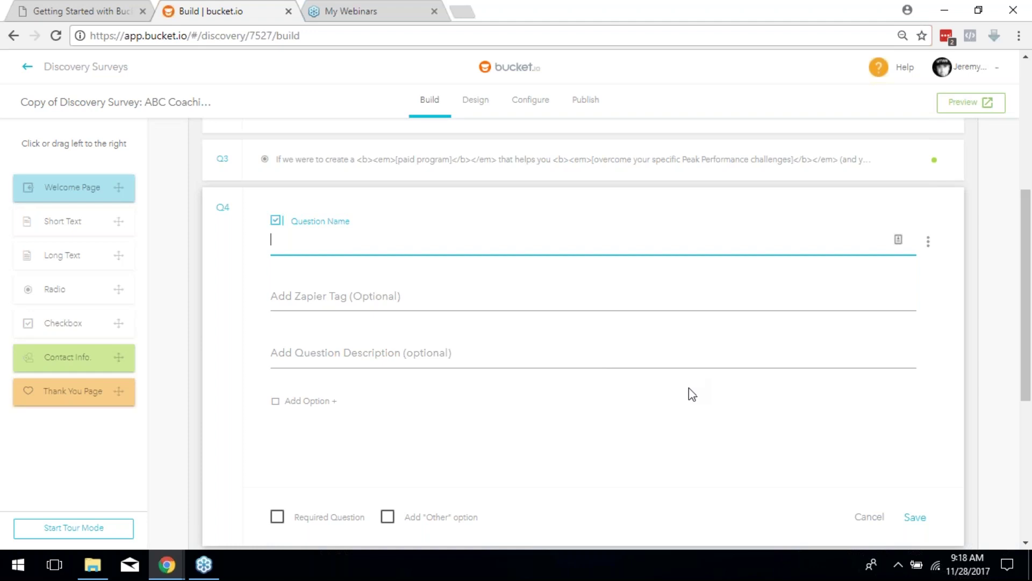
scroll(1006, 461, down, 3)
scroll(540, 401, up, 2)
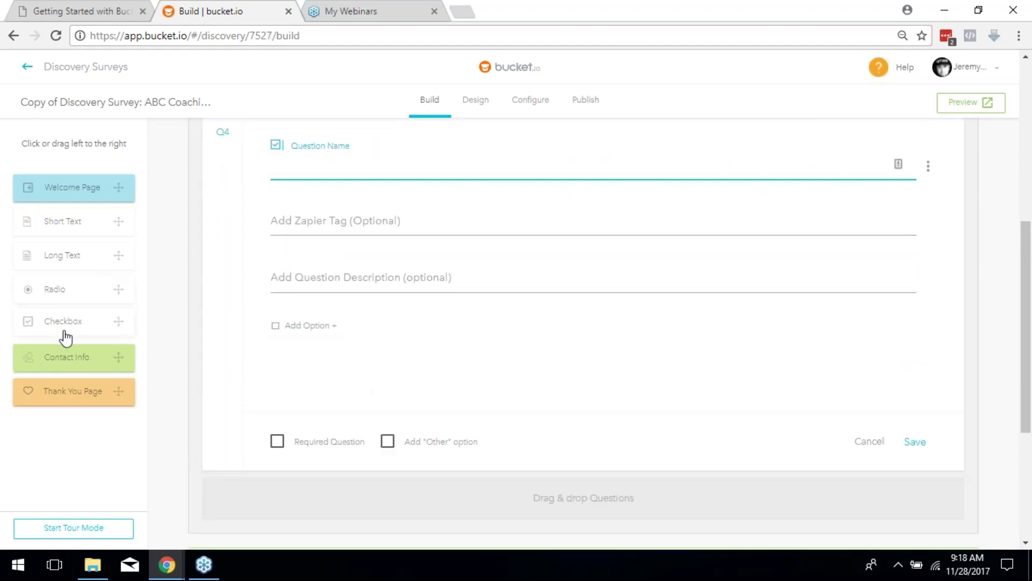
click(869, 442)
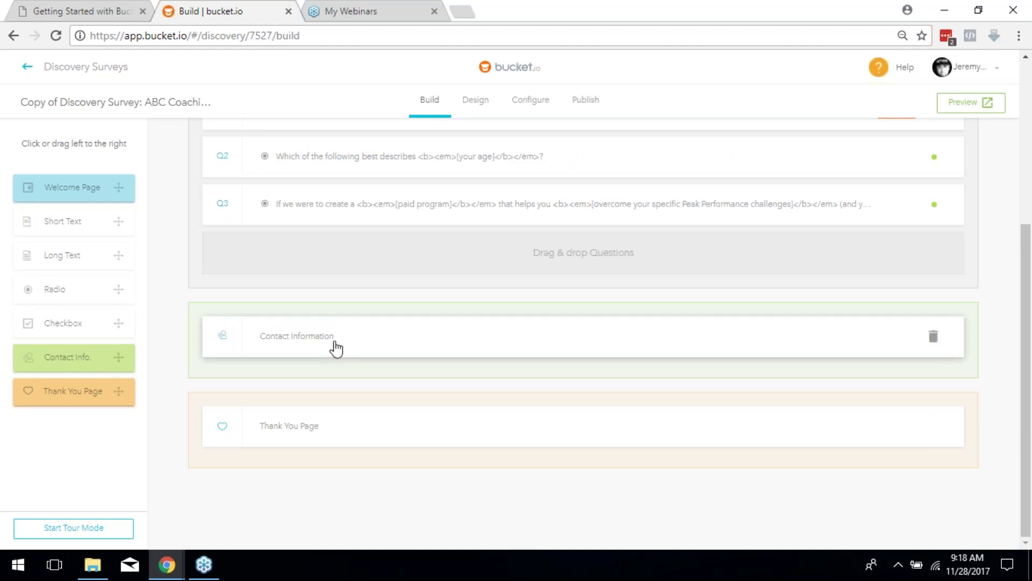
Open the Contact Information page for editing and highlight the bracketed "when the new information is made available" wording in its preview
click(370, 339)
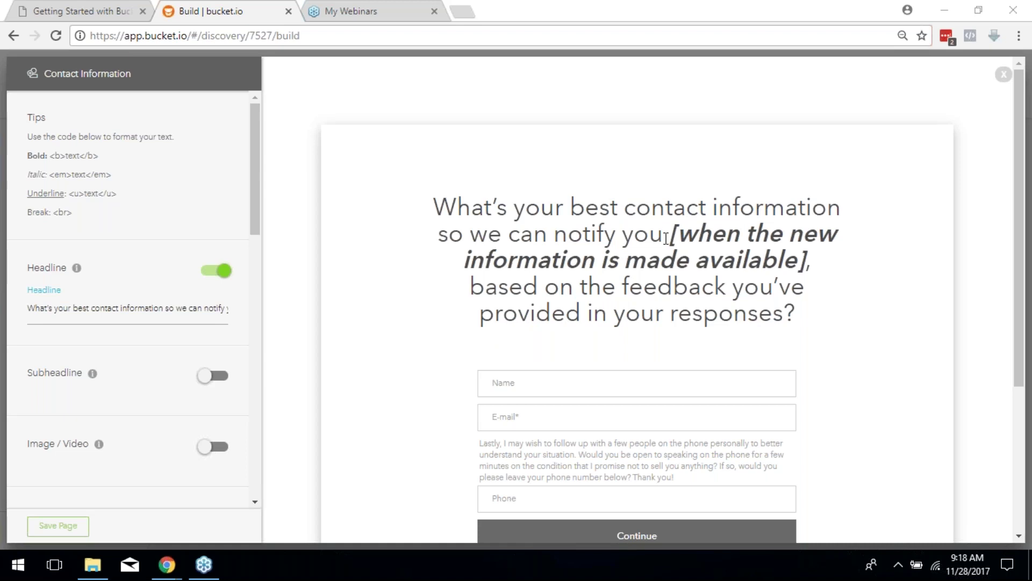
drag(669, 232, 820, 253)
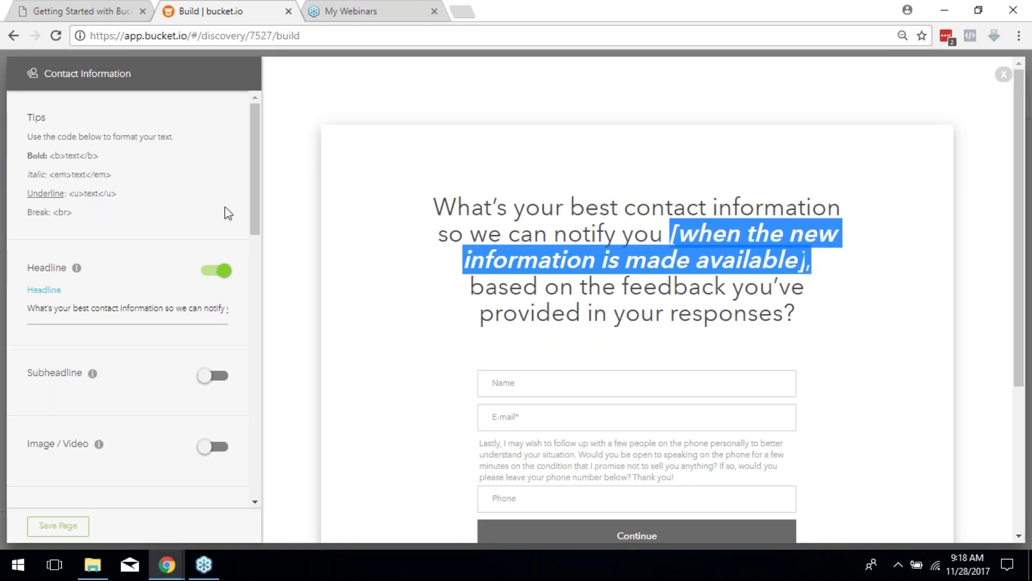
drag(255, 153, 259, 187)
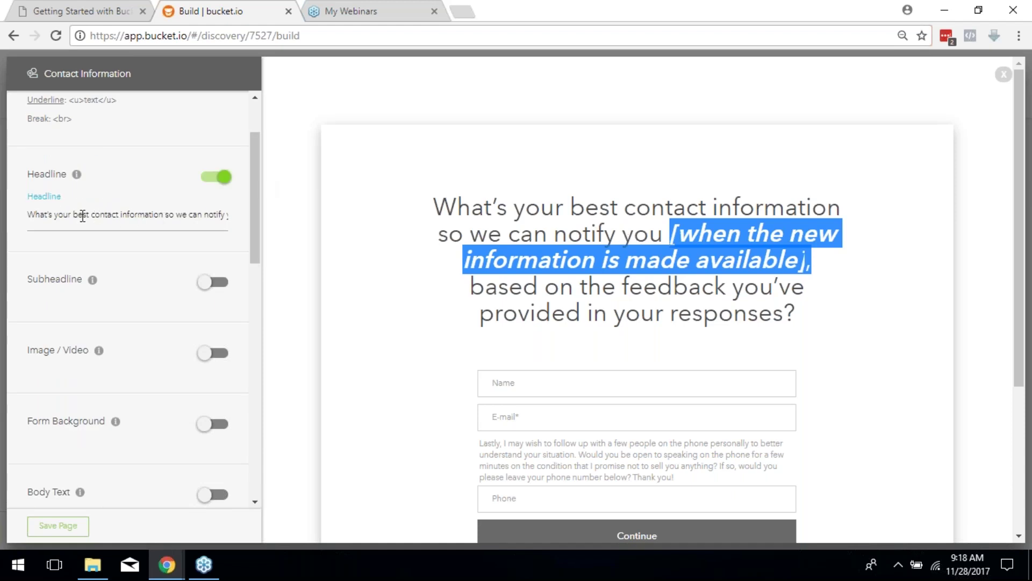
Move through the Contact Information headline text to examine its bracketed, formatted wording, and select the whole headline
click(83, 216)
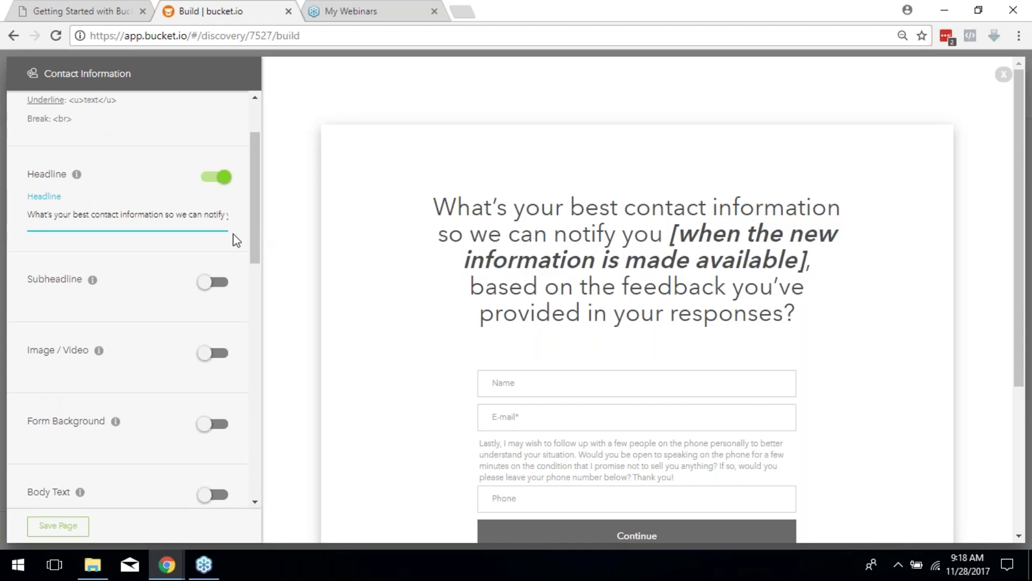
drag(175, 214, 228, 215)
click(214, 215)
click(67, 214)
key(Left)
key(Left)
key(Left)
key(Left)
key(Left)
key(Left)
key(Left)
key(Left)
key(Left)
key(Left)
key(Left)
key(Left)
key(Left)
key(Left)
key(Left)
key(Left)
key(Left)
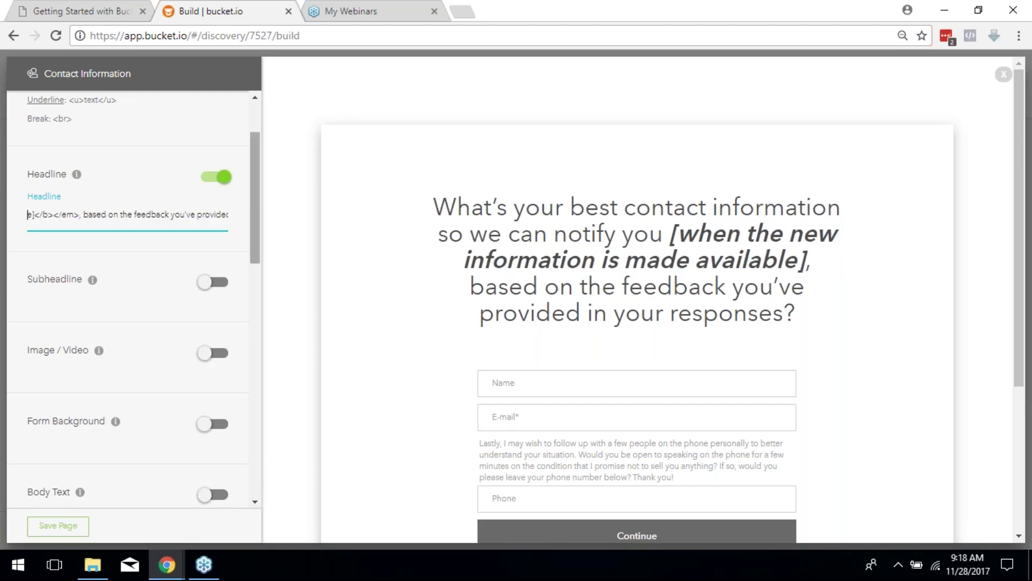
key(Left)
key(Left)
key(Left)
key(Left)
key(Left)
key(Left)
key(Left)
key(Left)
key(Left)
key(Left)
key(Left)
key(Left)
key(Left)
key(Left)
key(Left)
key(Left)
key(Left)
key(Left)
key(Left)
key(Left)
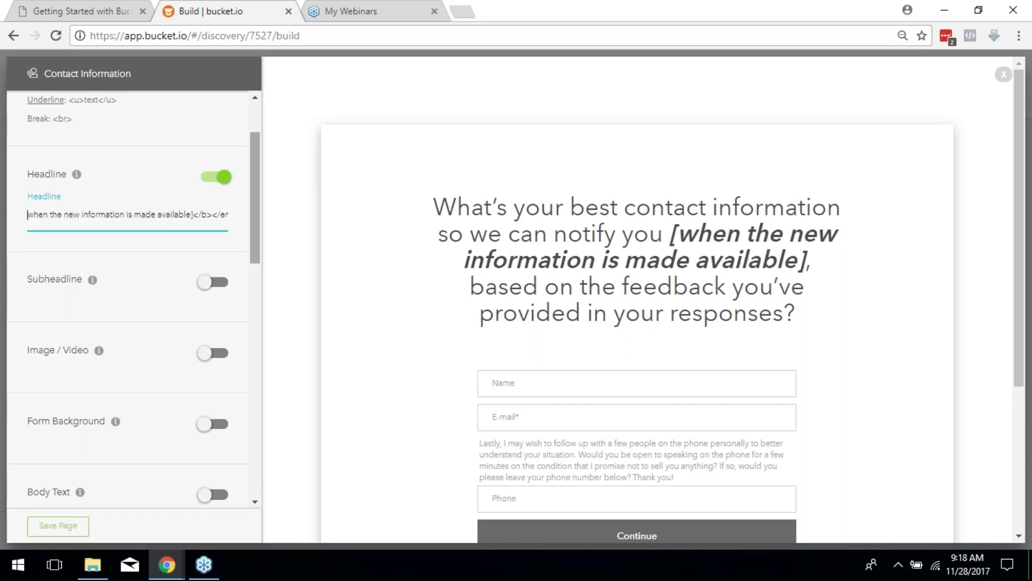
key(Left)
key(Left)
key(Left)
key(Left)
key(Left)
key(Left)
key(Left)
key(Left)
key(Left)
key(Left)
key(Left)
key(Left)
key(Left)
key(Left)
key(Left)
key(Left)
key(Left)
key(Left)
key(Left)
key(Left)
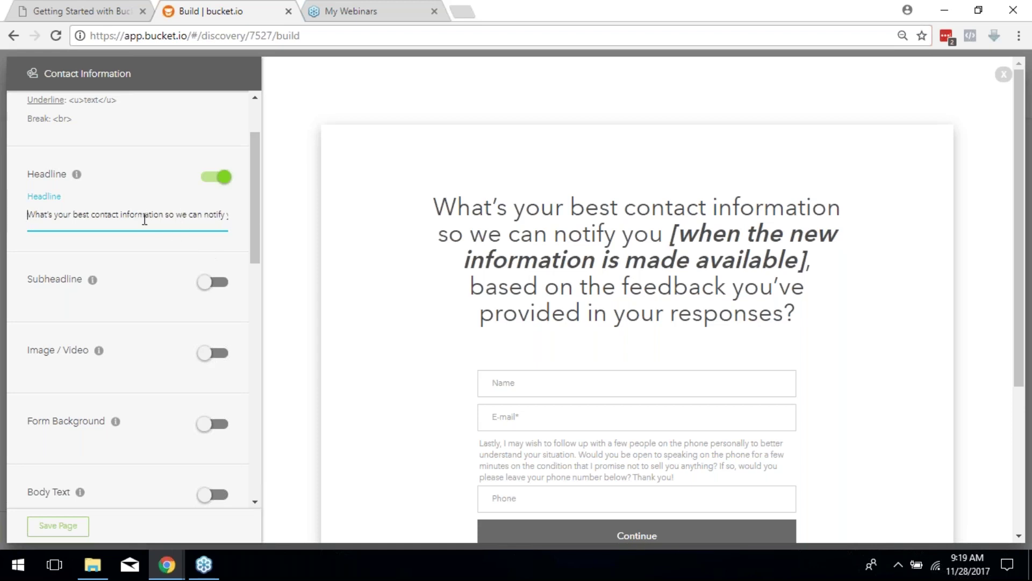
key(ctrl+a)
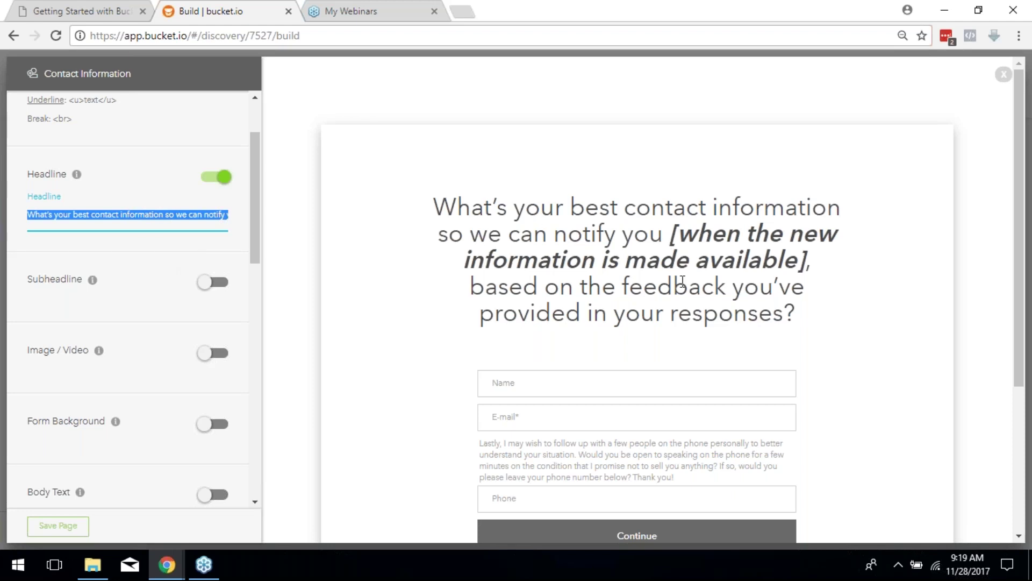
Look over the Name, Email Address and Phone settings, switch Phone off and back on, and exit the Contact Information editor
scroll(172, 414, down, 10)
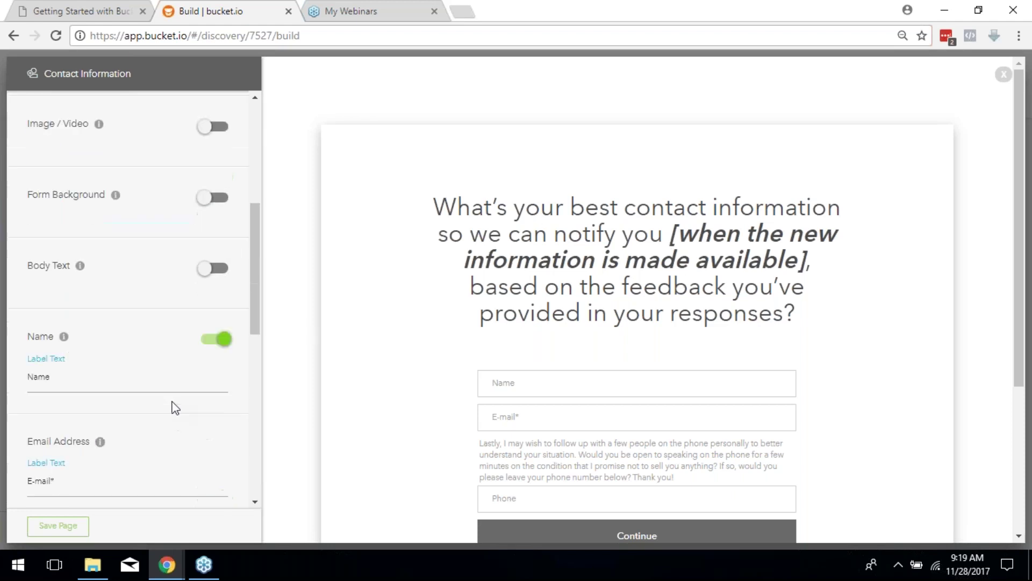
scroll(166, 389, up, 1)
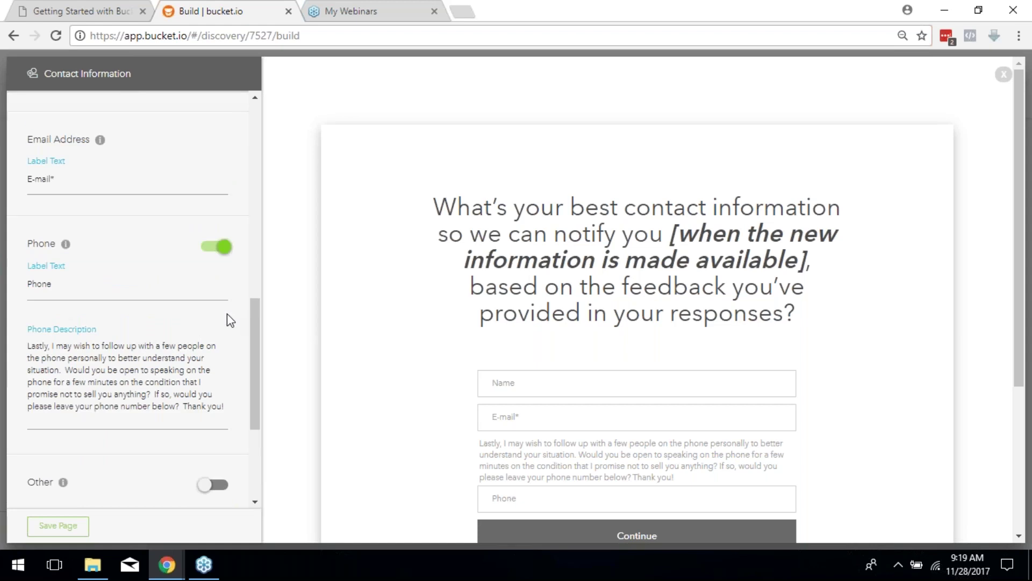
click(215, 249)
click(215, 248)
click(1003, 74)
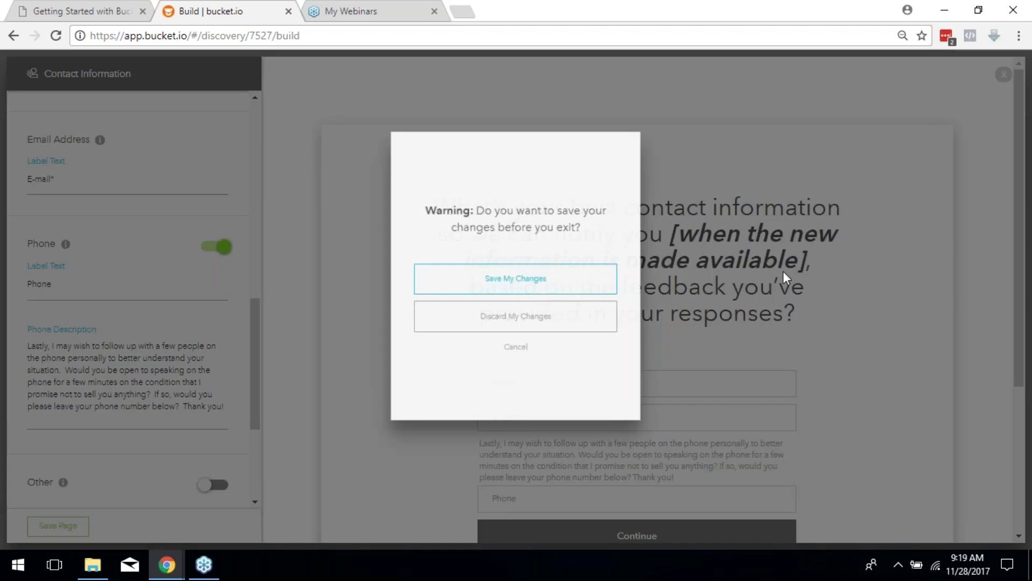
click(572, 370)
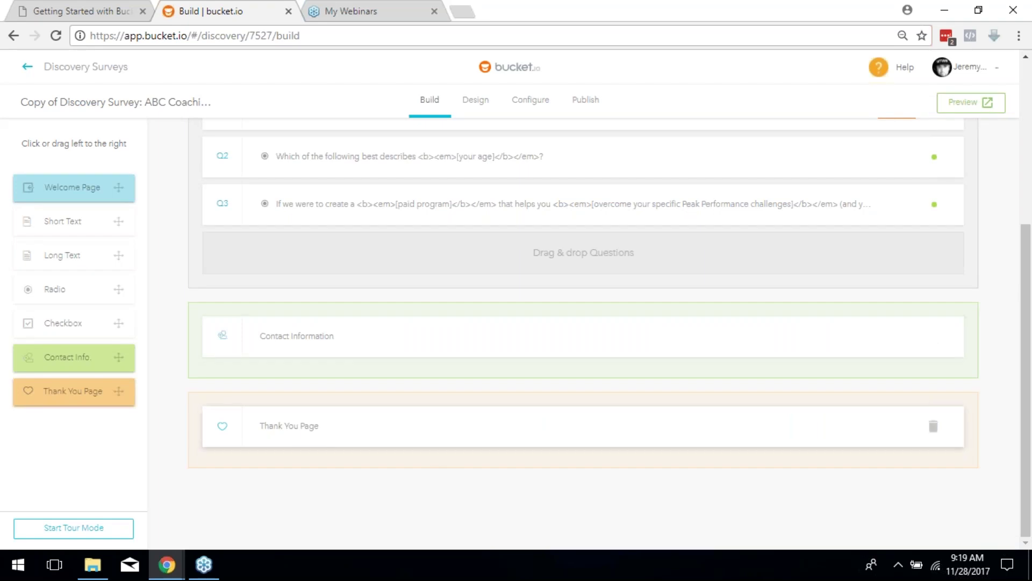
Open the Thank You Page for editing and review its headline, subheadline, body text and optional element settings
click(308, 443)
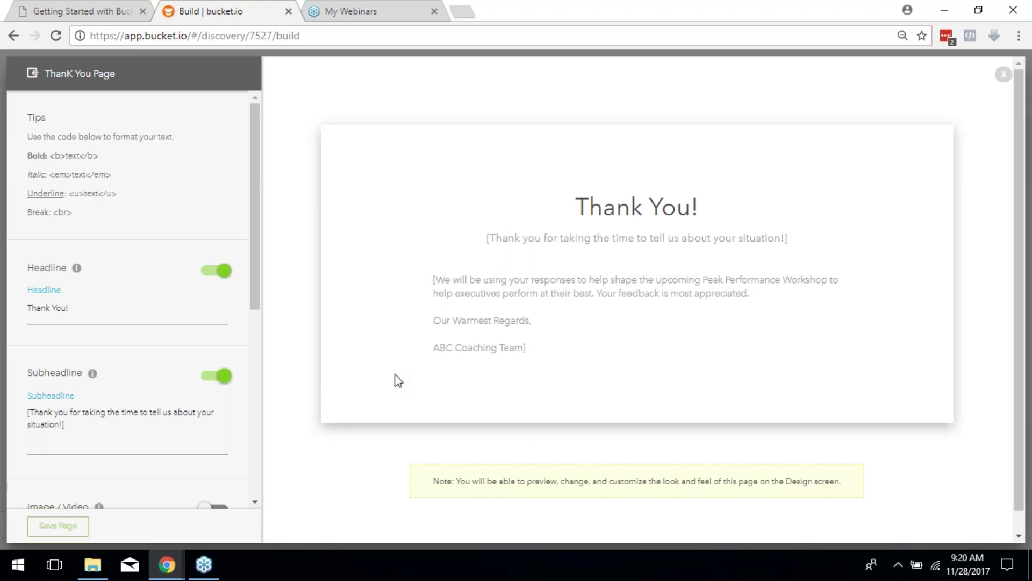
drag(250, 167, 252, 209)
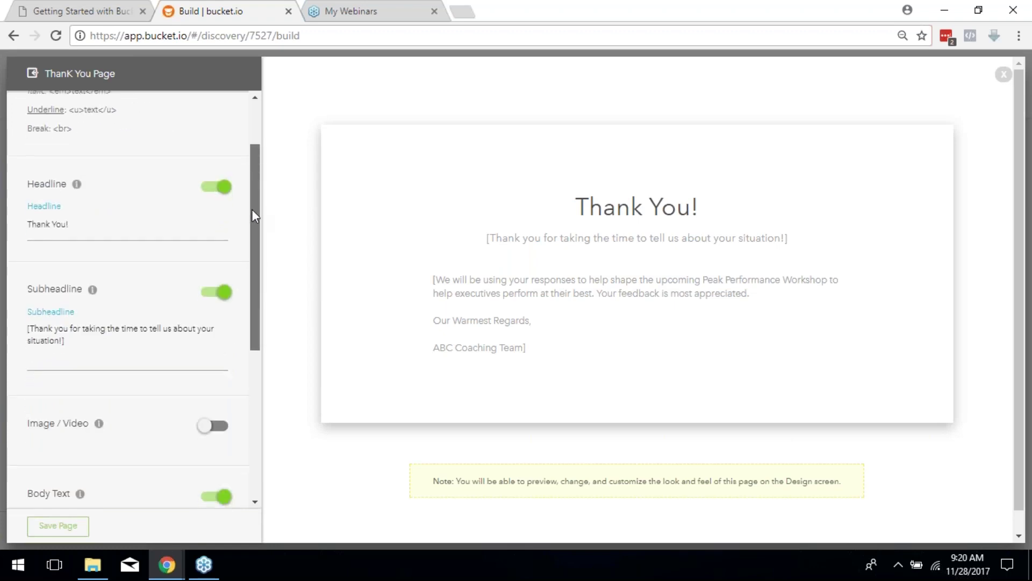
mouse_move(252, 210)
mouse_down()
mouse_move(267, 157)
mouse_move(246, 222)
mouse_up()
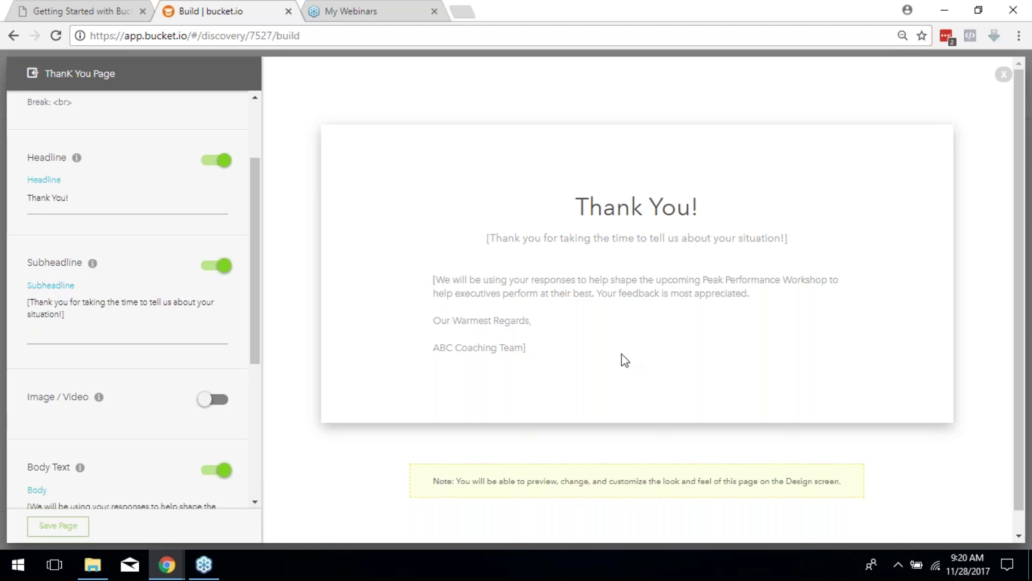
drag(255, 293, 277, 445)
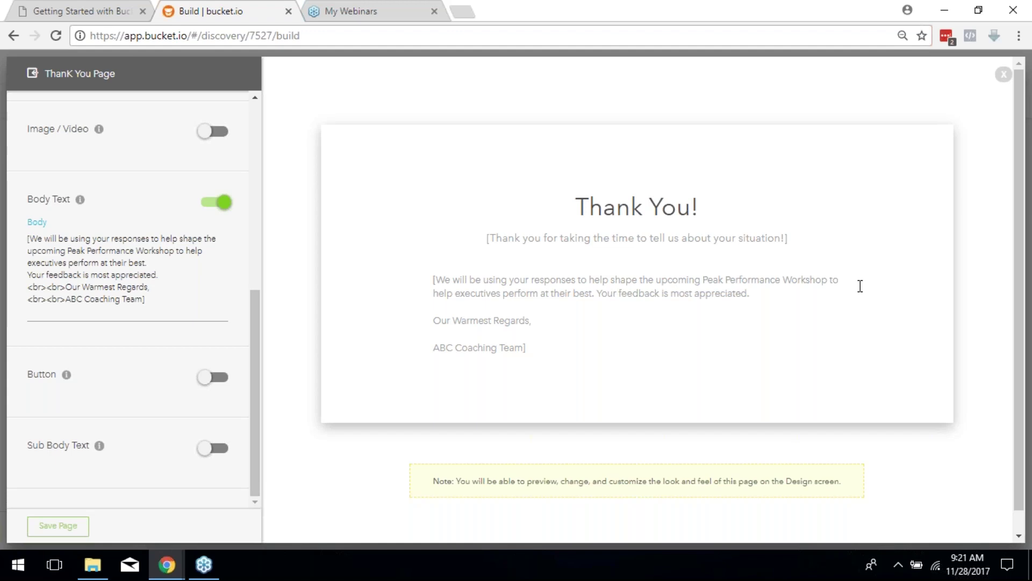
scroll(258, 253, up, 7)
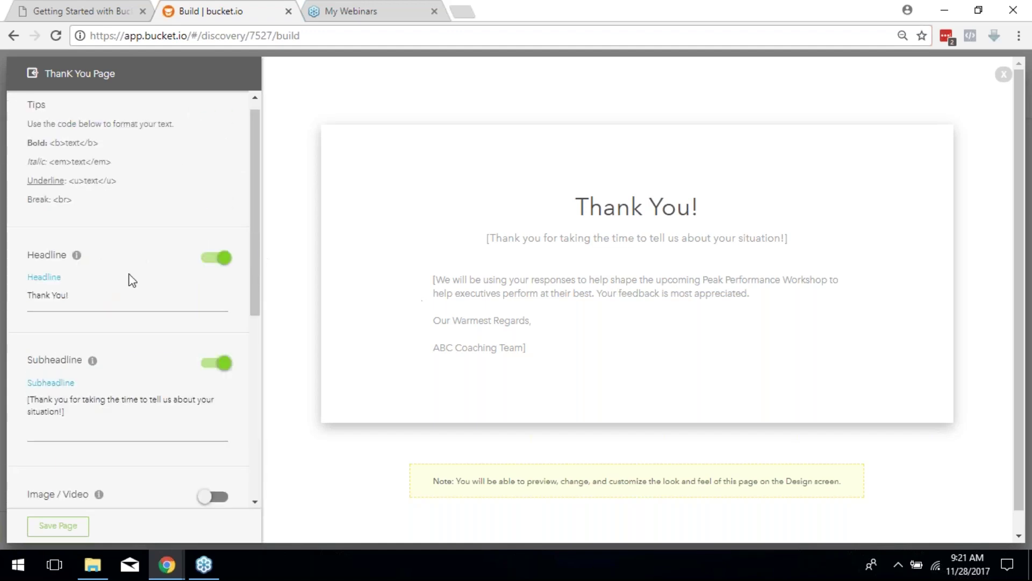
drag(256, 278, 265, 410)
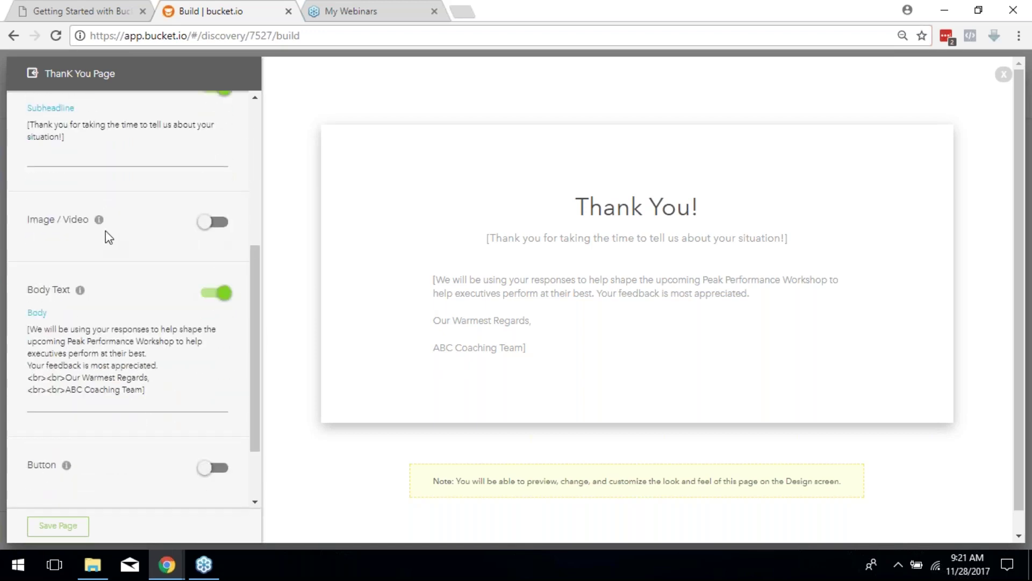
Enable Image / Video on the Thank You Page, check the Video embed option, and set the media type back to Image
click(215, 224)
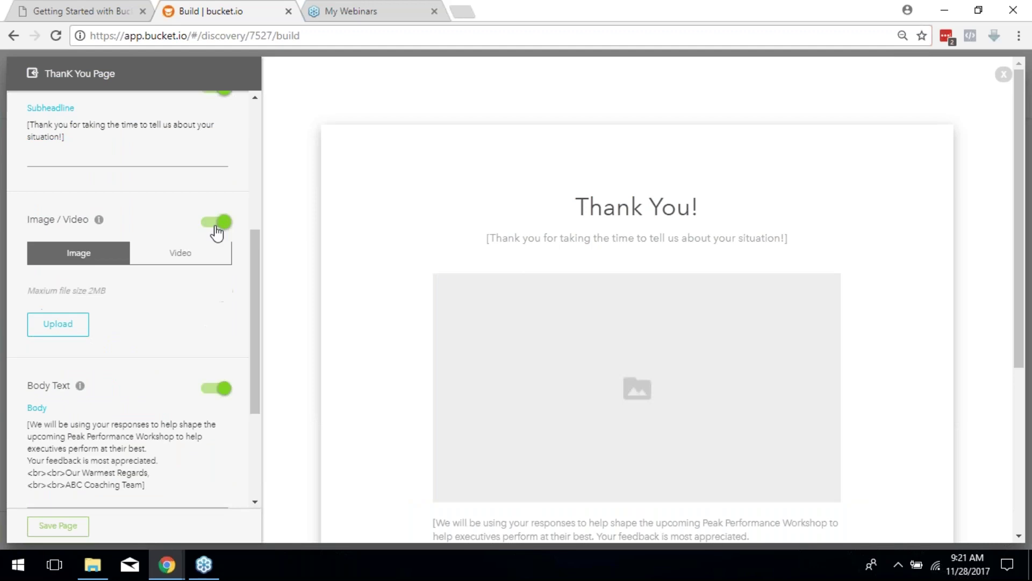
click(180, 252)
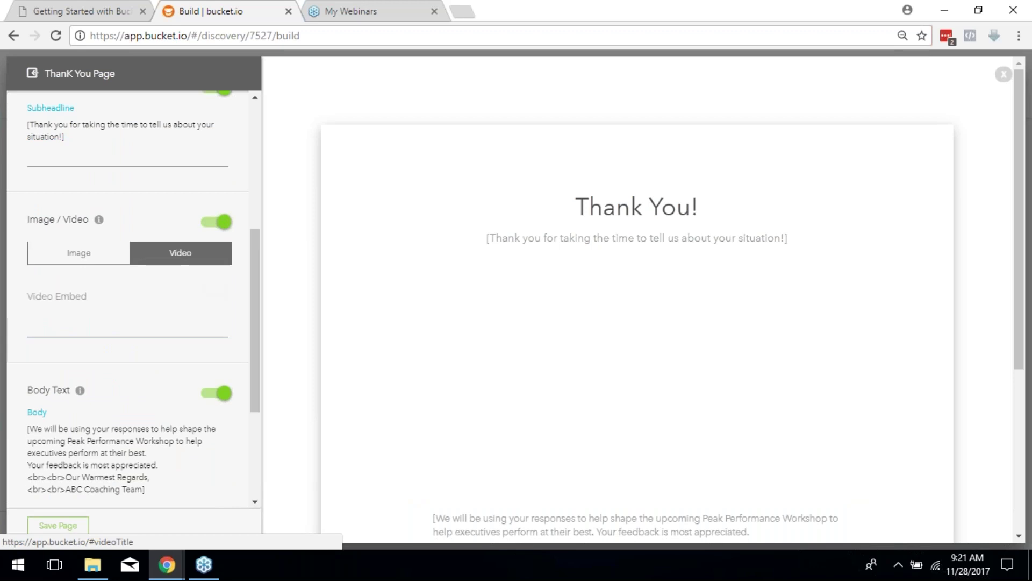
mouse_move(254, 260)
mouse_down()
mouse_move(255, 231)
mouse_move(253, 259)
mouse_up()
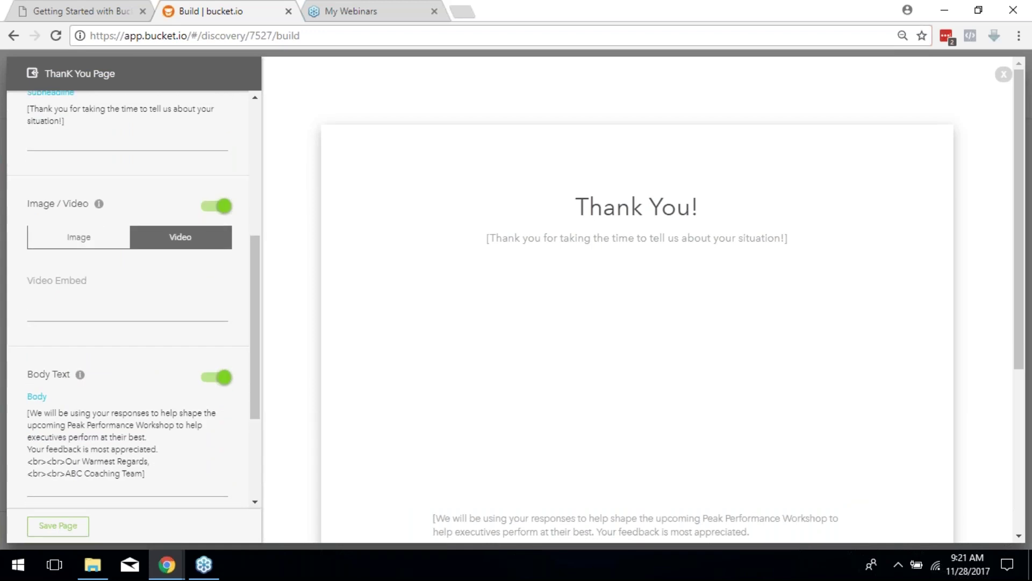
click(114, 315)
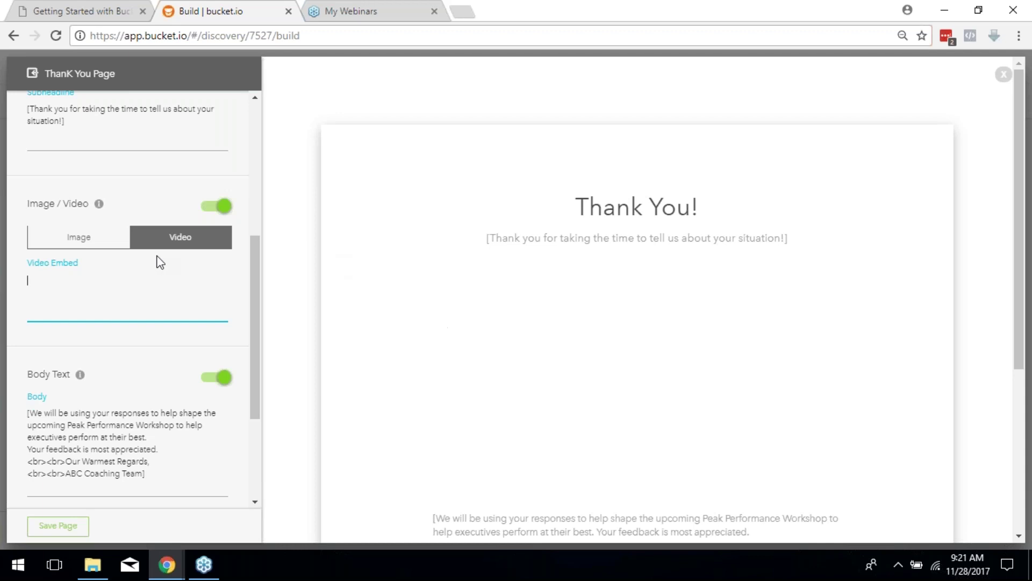
click(78, 237)
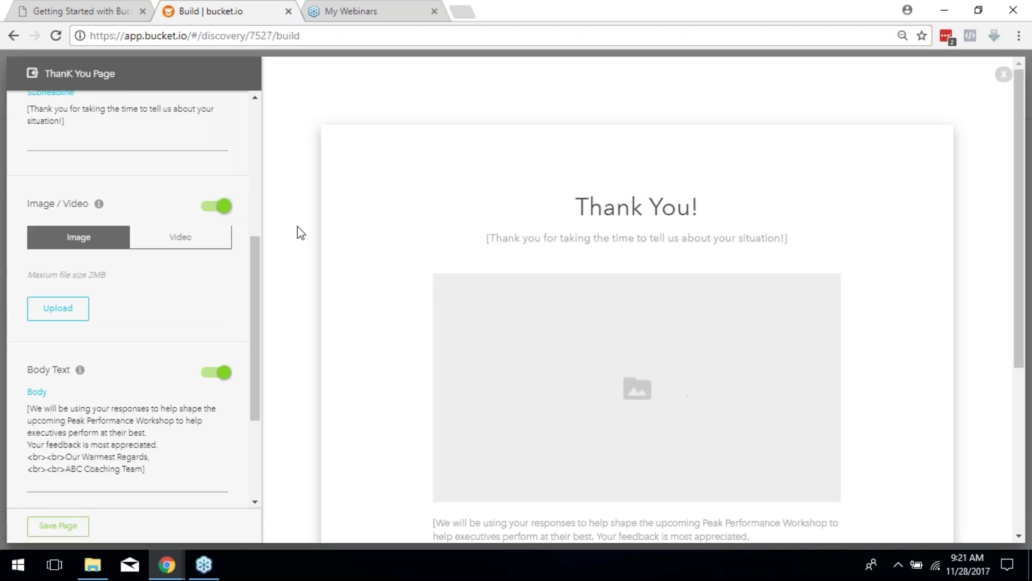
Switch off Image / Video on the Thank You Page and look over the page's remaining elements
click(206, 210)
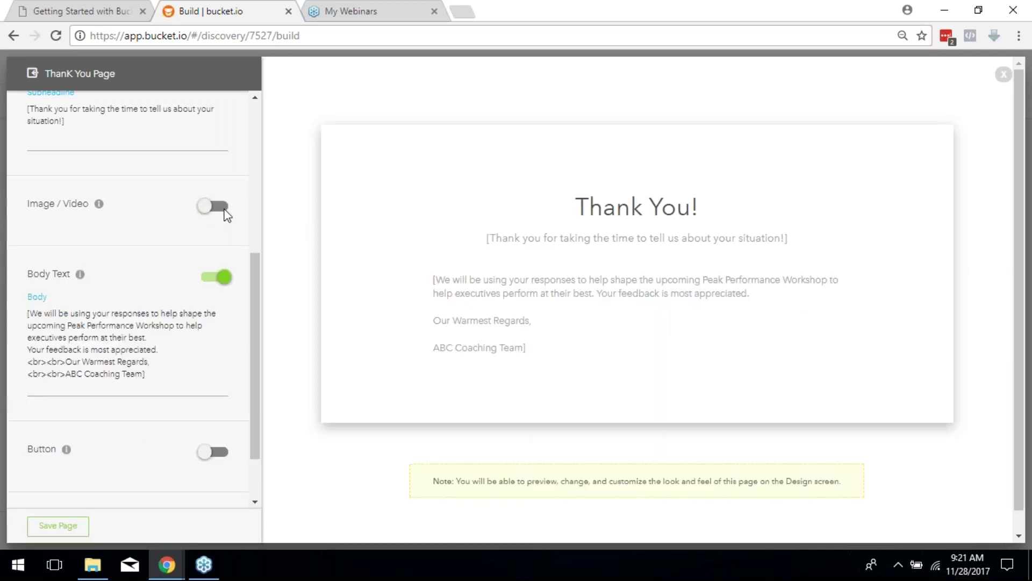
scroll(216, 296, up, 4)
scroll(152, 301, down, 4)
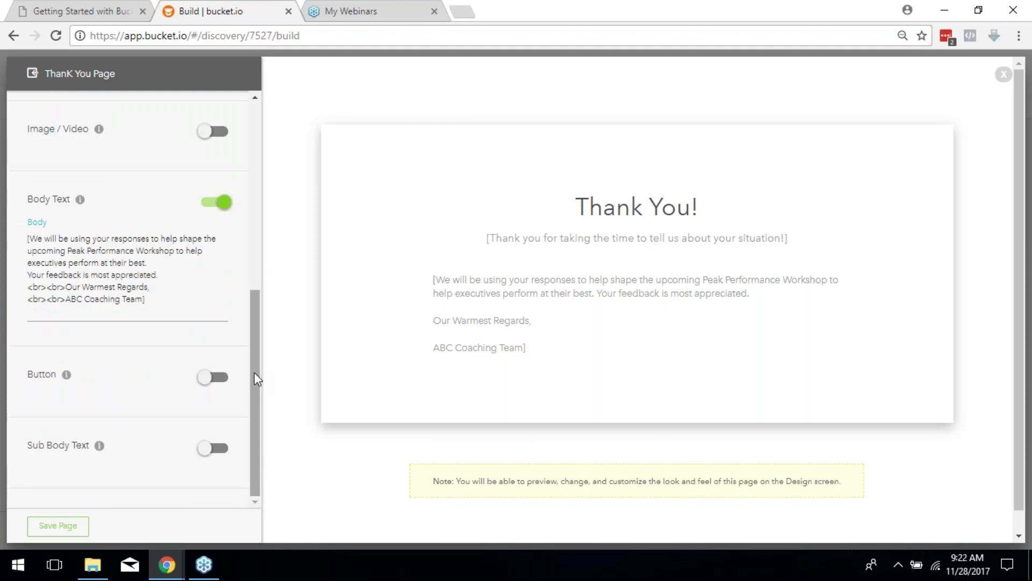
Enable the Button element on the Thank You Page, examine its Button Url and Button Text, and switch it back off
click(215, 378)
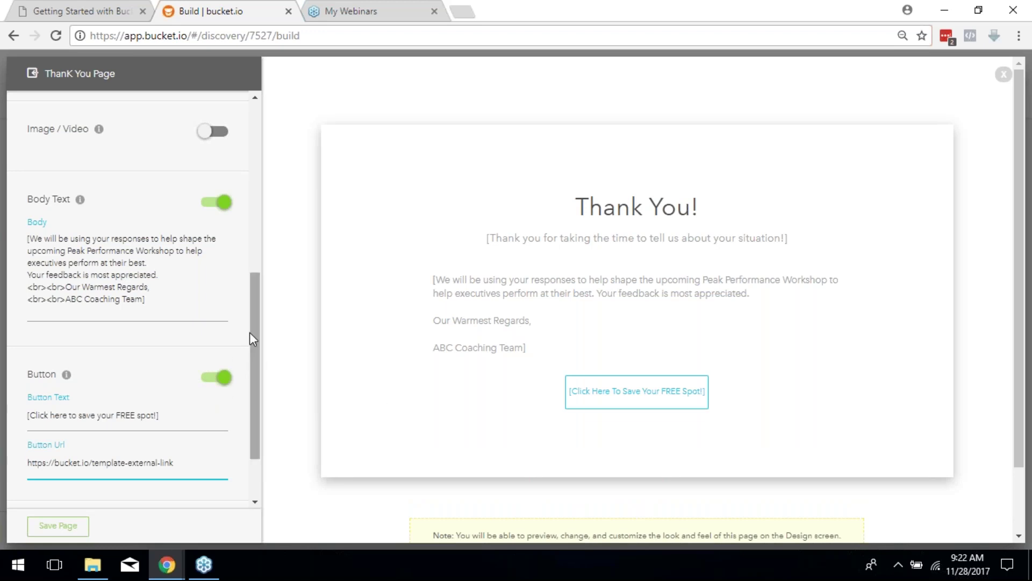
drag(250, 331, 254, 364)
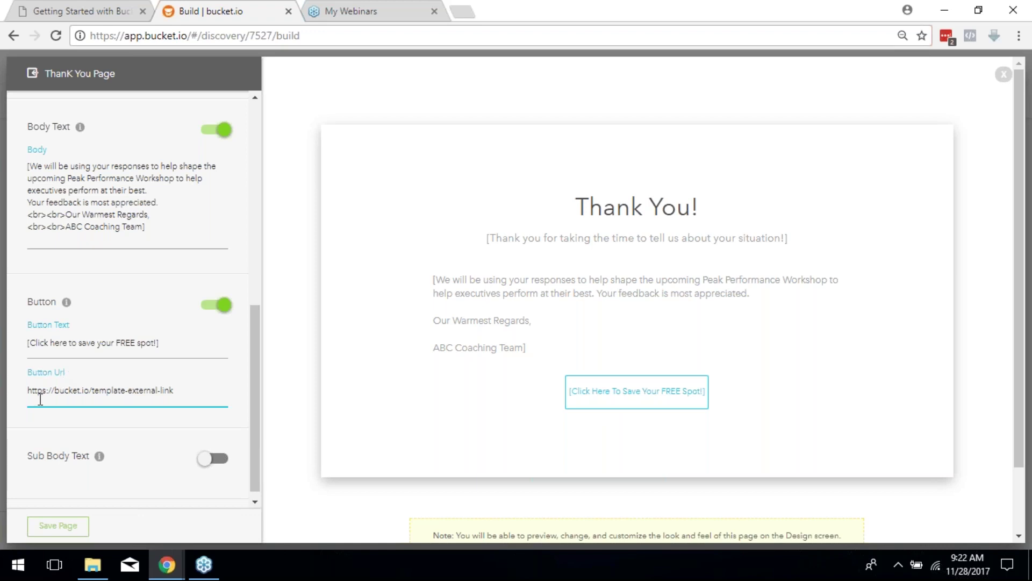
drag(186, 388, 25, 391)
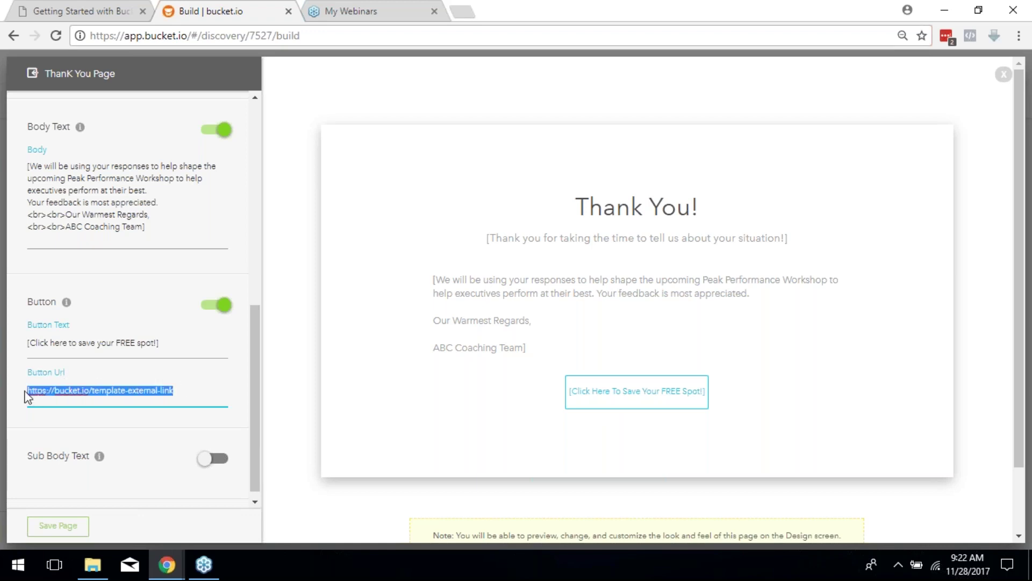
triple_click(144, 343)
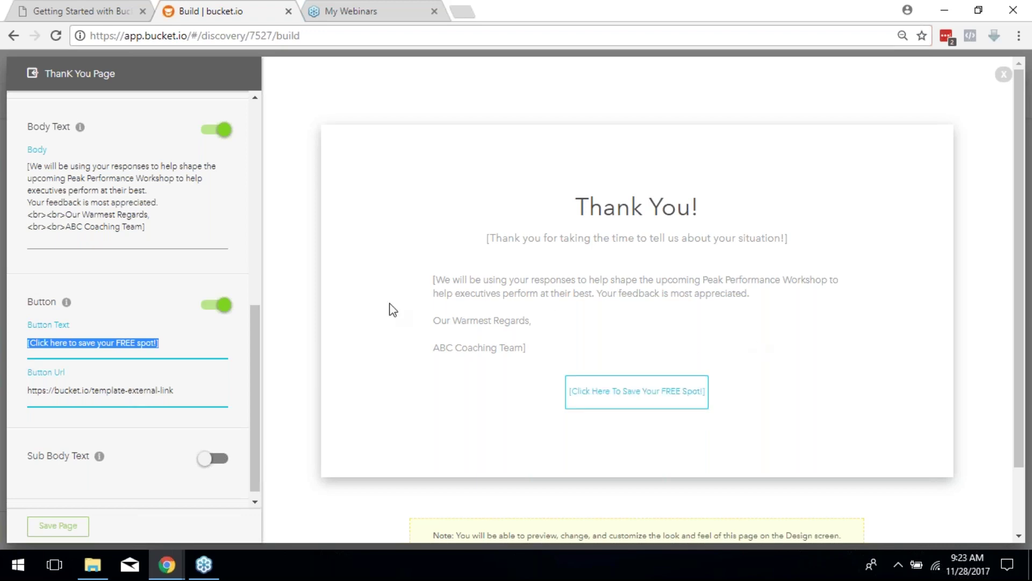
click(220, 311)
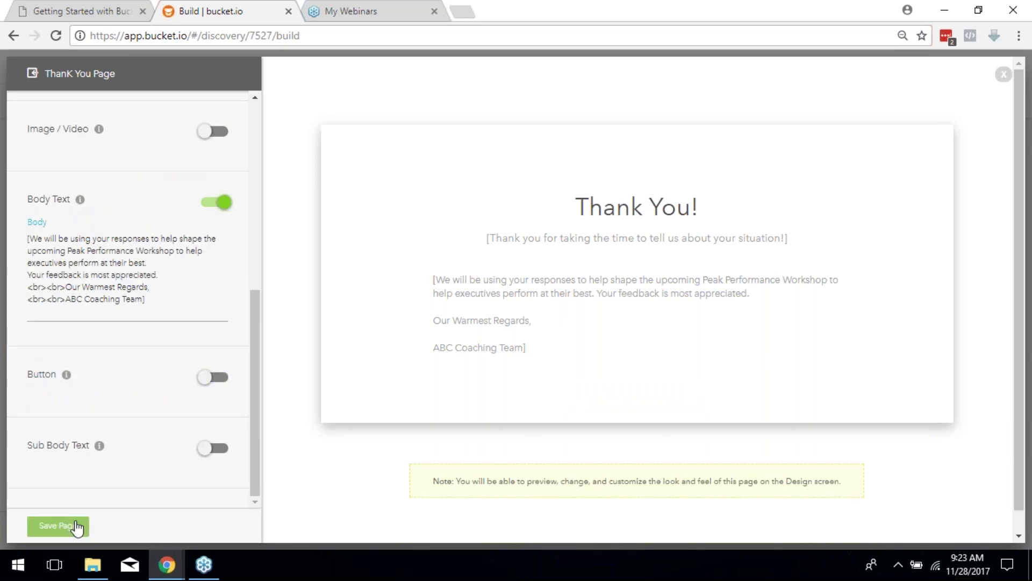
Save the Thank You Page and review the survey's questions, contact information and thank-you sections in the build overview
click(75, 527)
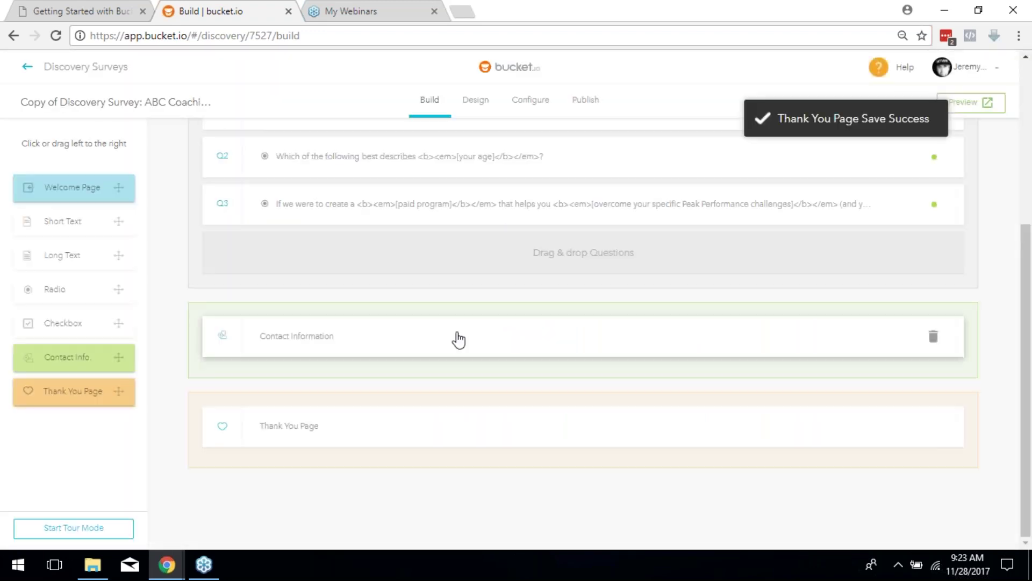
scroll(549, 410, up, 5)
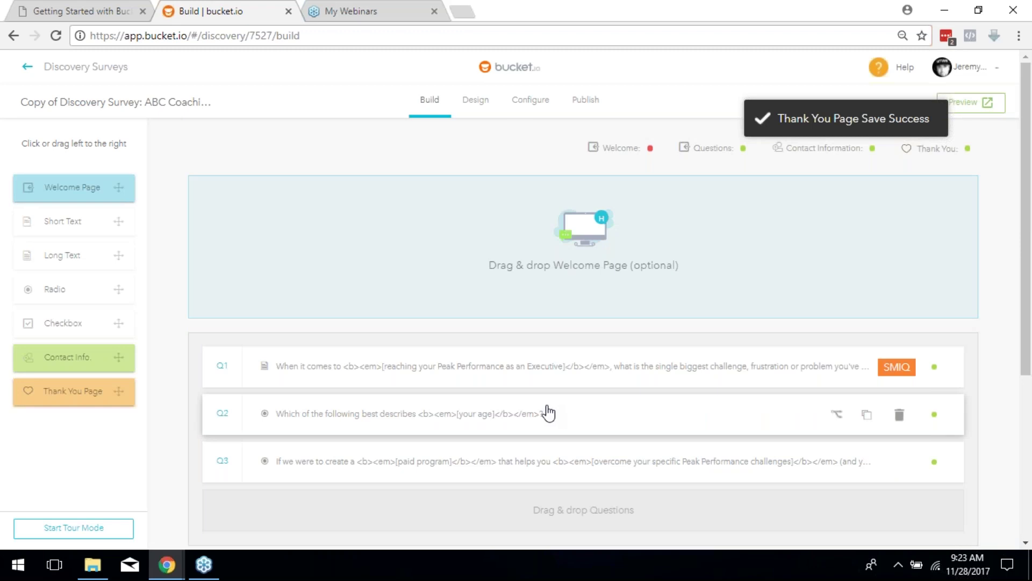
scroll(548, 410, down, 3)
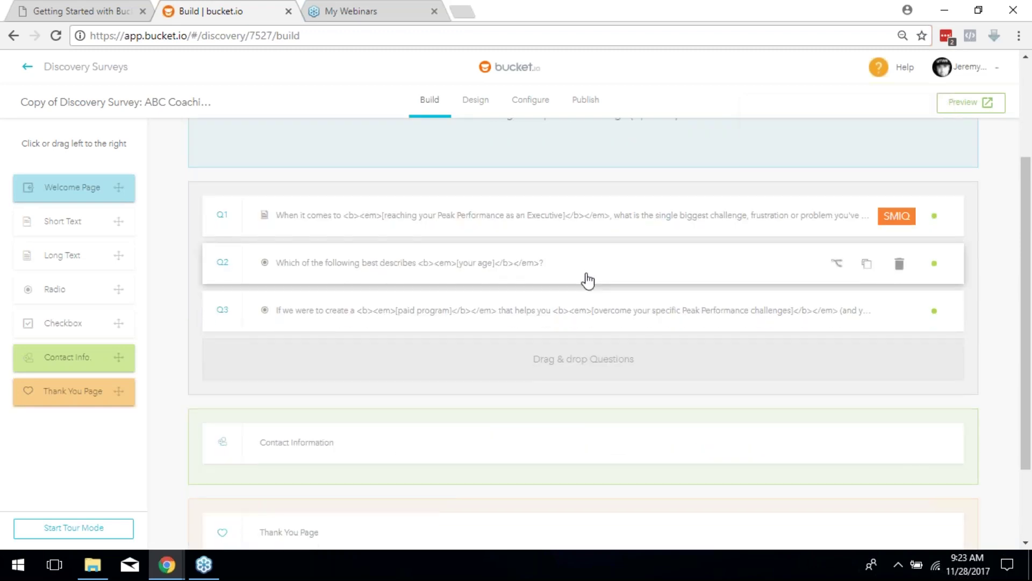
scroll(587, 280, down, 2)
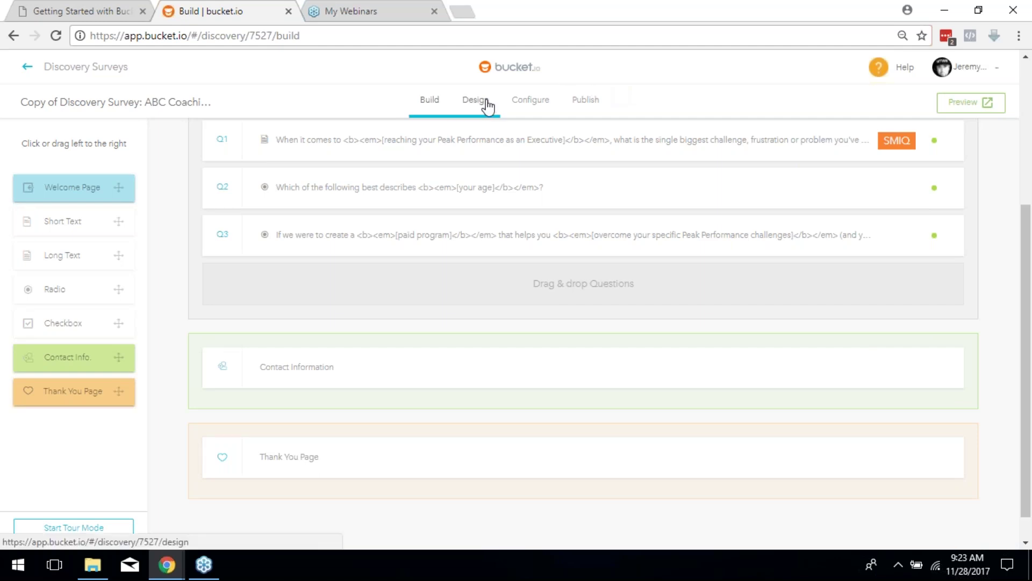
Check the Build, Design, Configure, Publish sequence on the Getting Started with Bucket slide and return to the survey
click(73, 9)
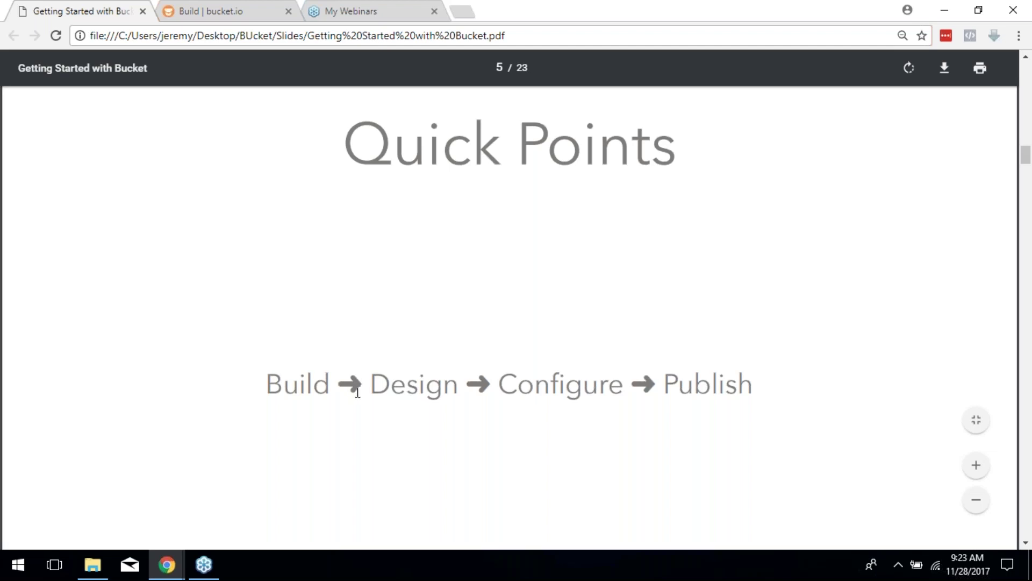
scroll(461, 398, down, 3)
scroll(461, 398, up, 1)
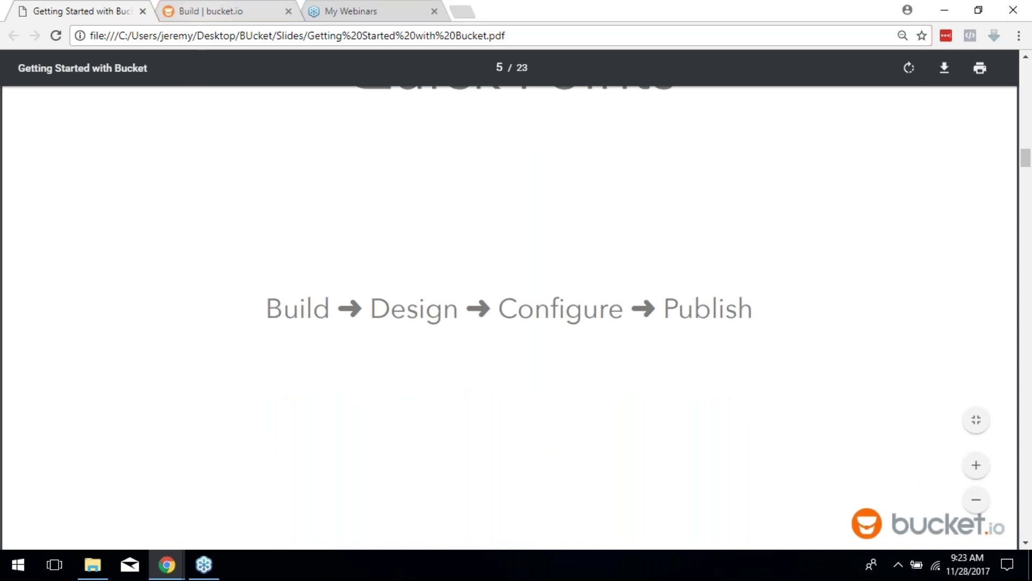
click(215, 16)
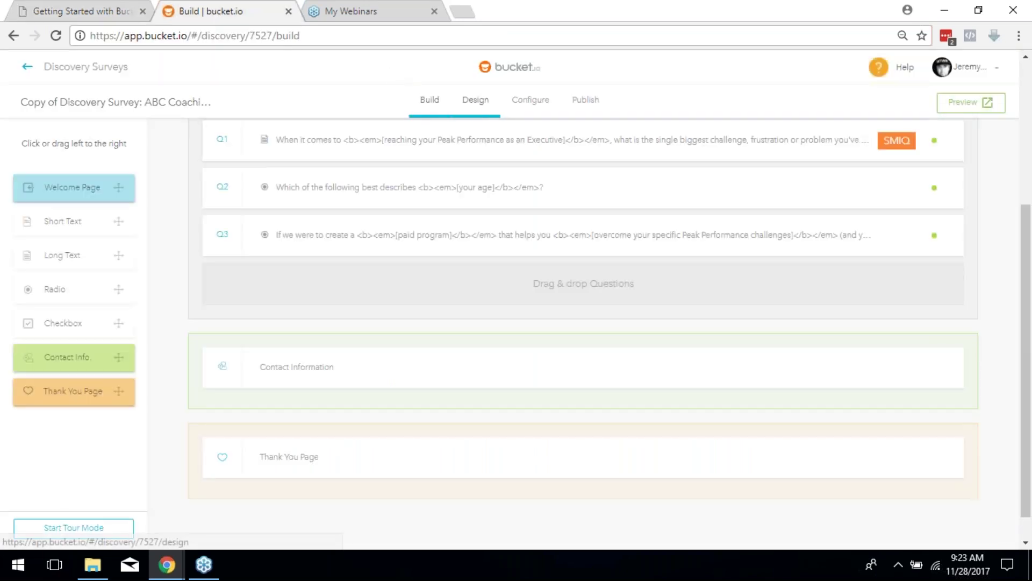
Open the survey's Design stage and look through the whole survey page preview
click(474, 109)
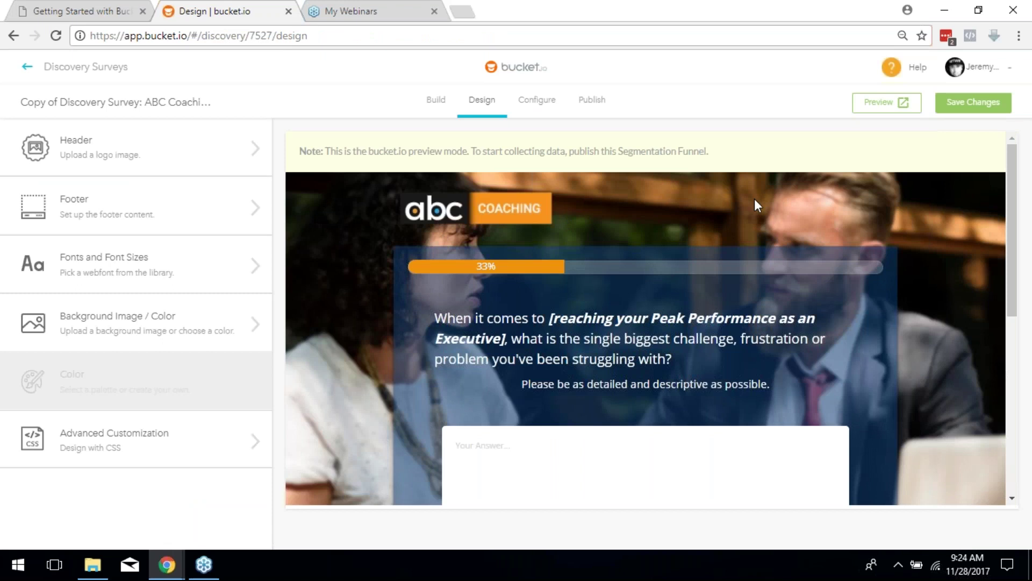
scroll(663, 259, down, 5)
scroll(812, 357, up, 5)
Remove the logo file in the Header settings, look at the upload dialog without choosing an image, and return to the design options
click(104, 156)
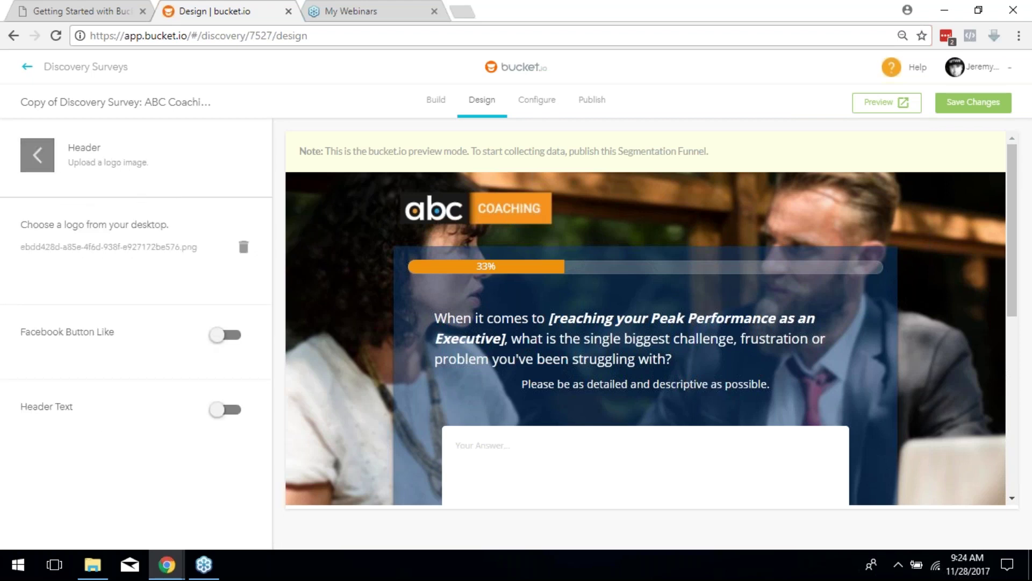
click(76, 155)
click(79, 154)
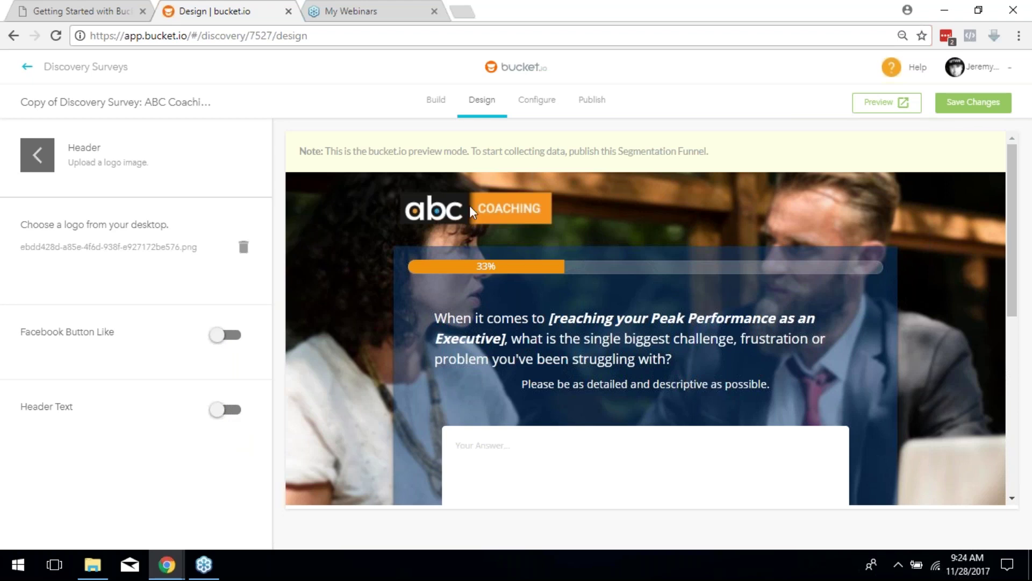
click(243, 253)
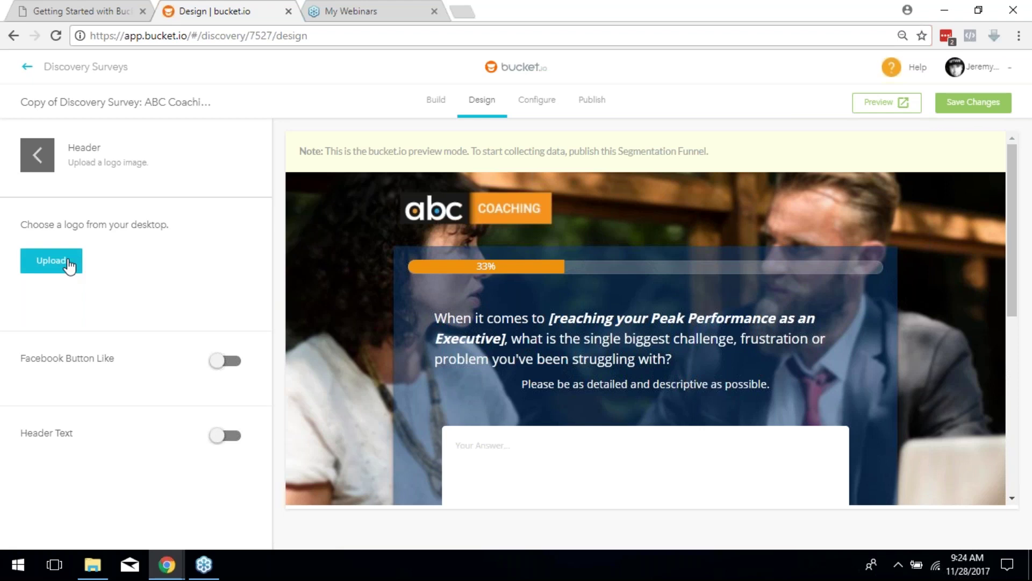
click(68, 263)
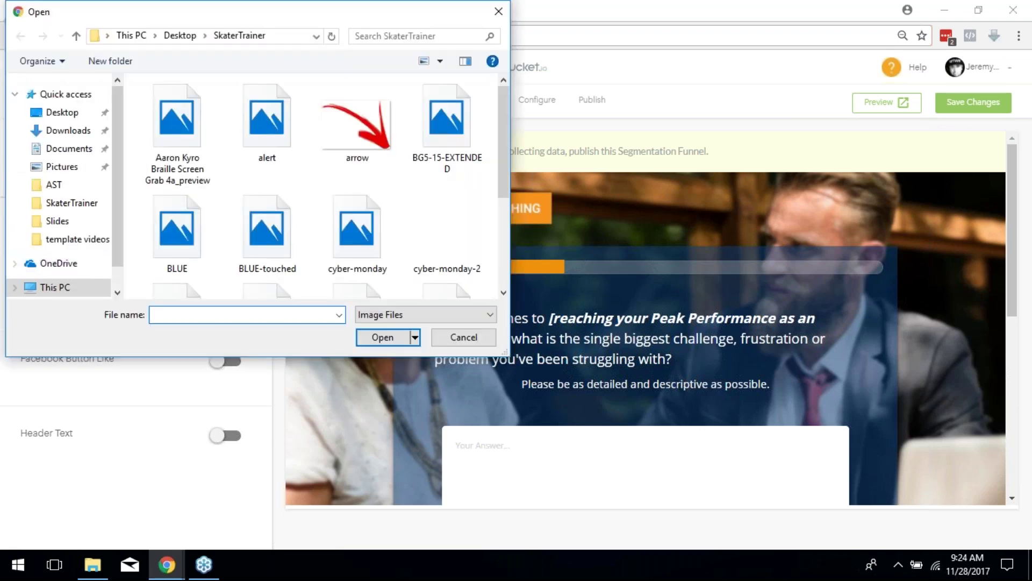
click(497, 12)
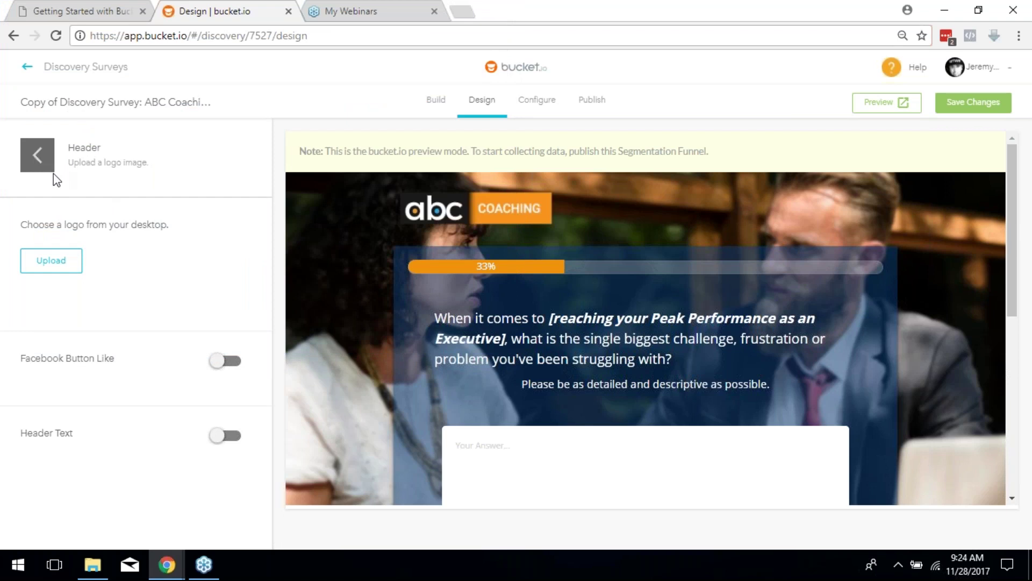
click(43, 162)
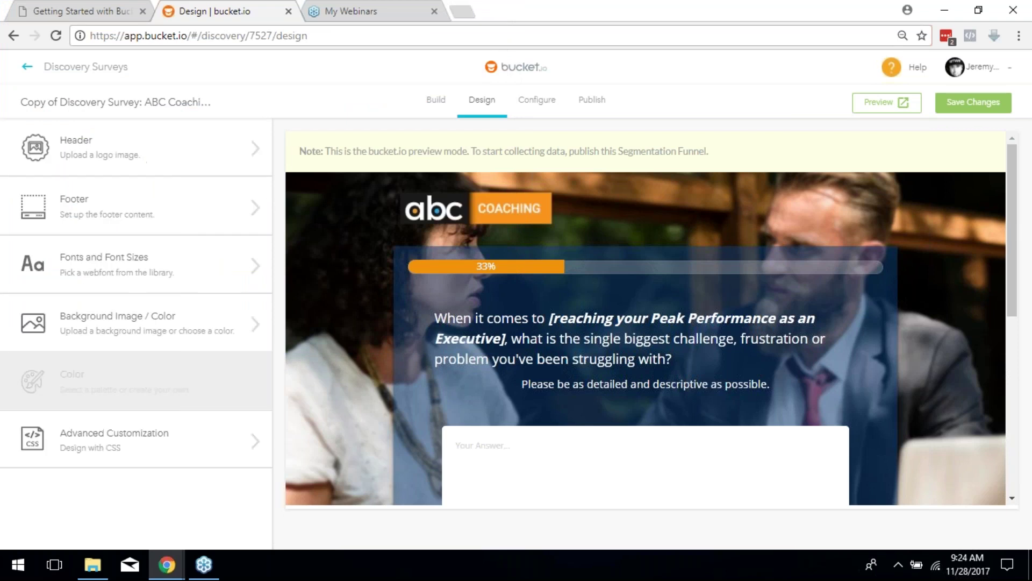
Open the Footer settings and review the Terms, Privacy and Contact Us navigation options and URLs alongside the footer preview
click(114, 216)
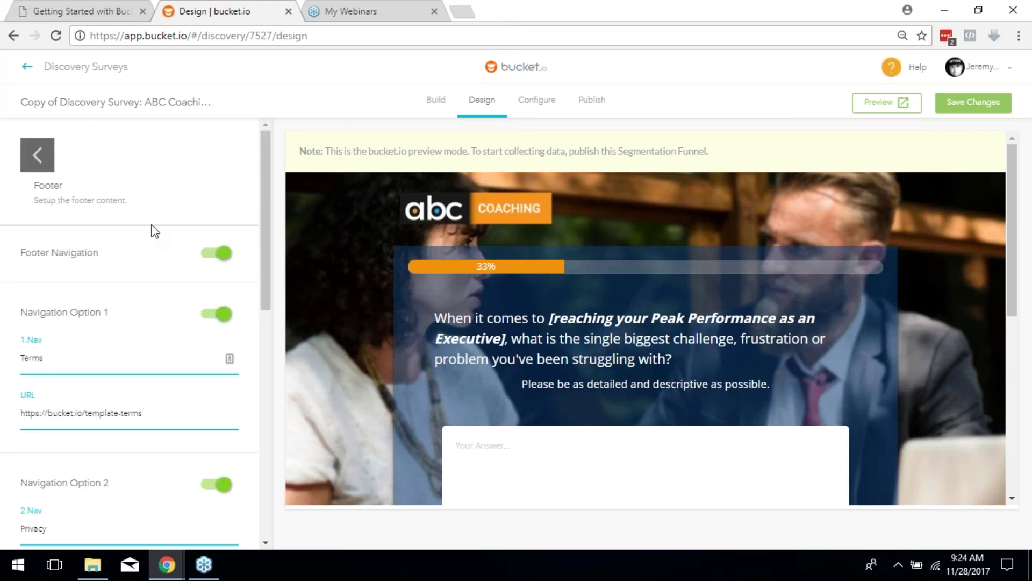
scroll(570, 371, down, 5)
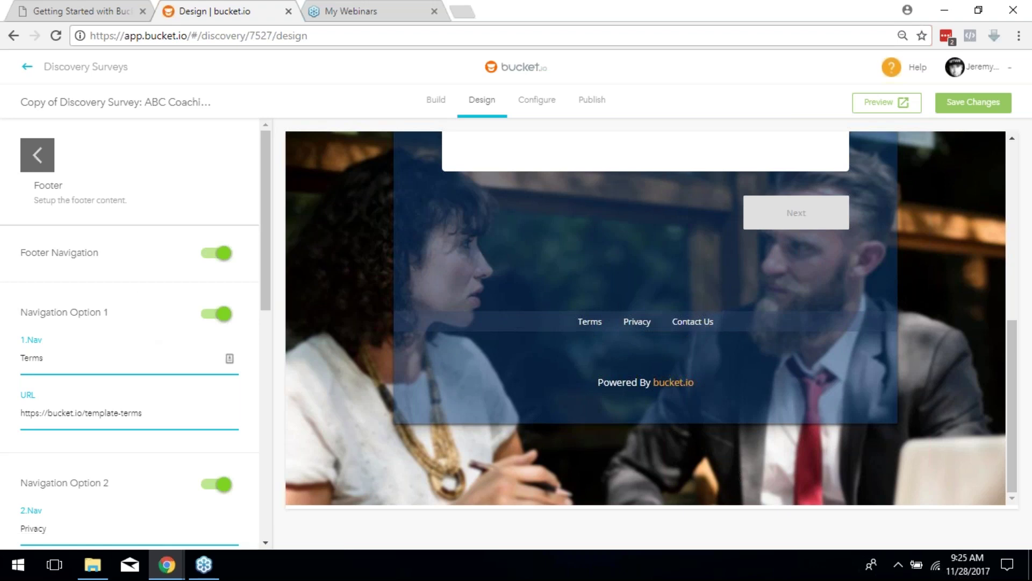
scroll(71, 322, down, 2)
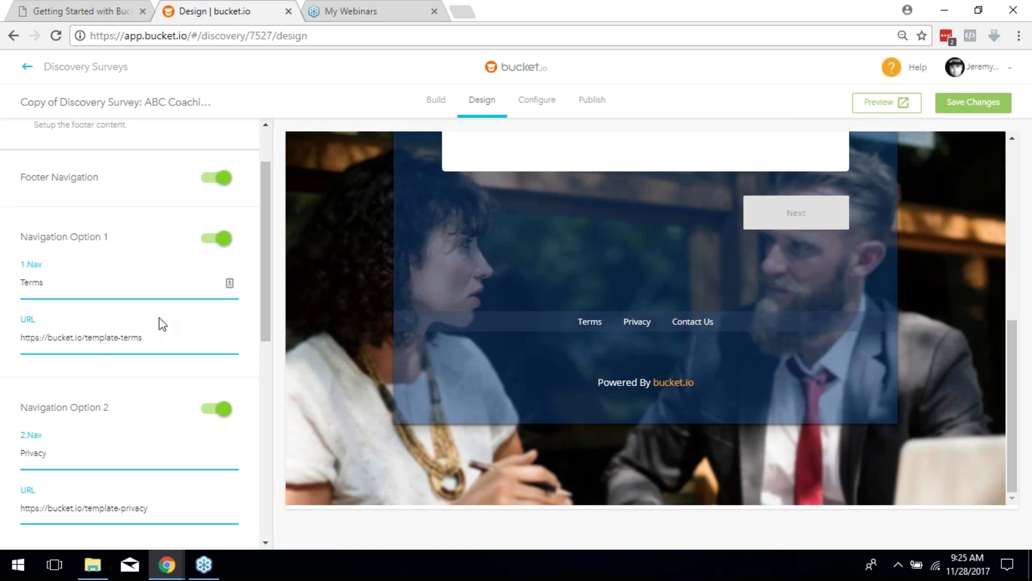
click(177, 338)
scroll(180, 344, down, 3)
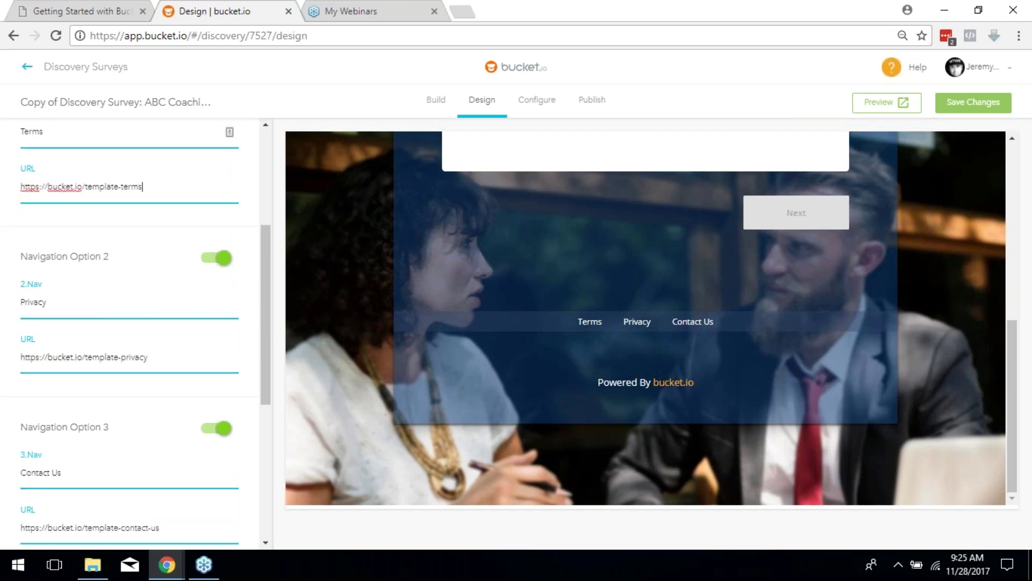
scroll(138, 369, down, 3)
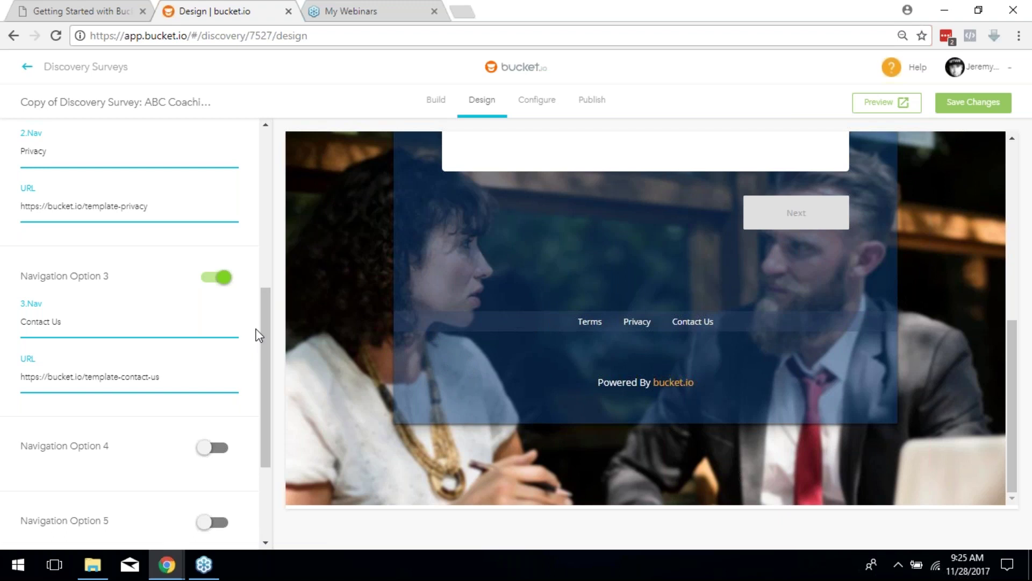
scroll(249, 328, up, 3)
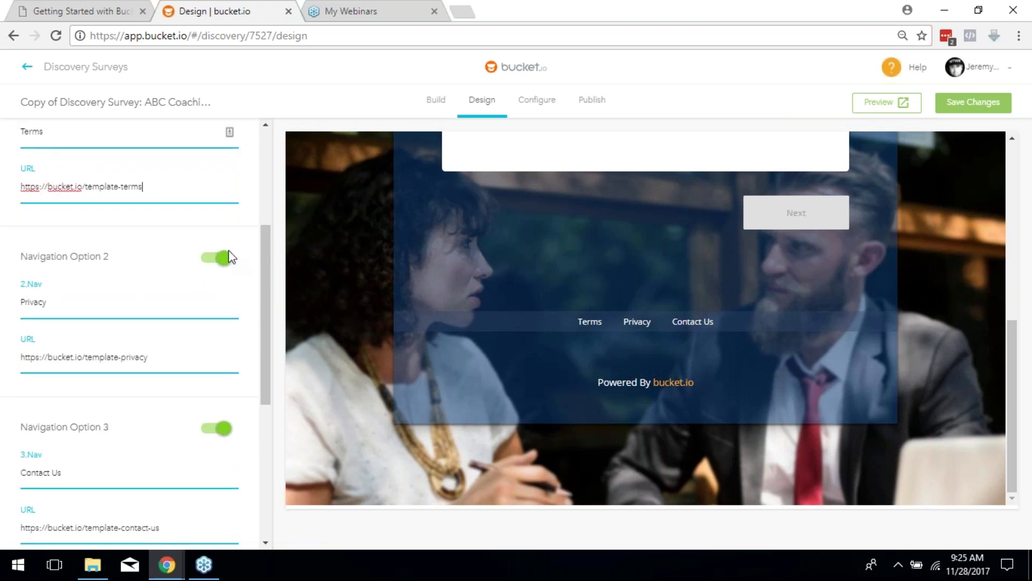
scroll(232, 256, up, 3)
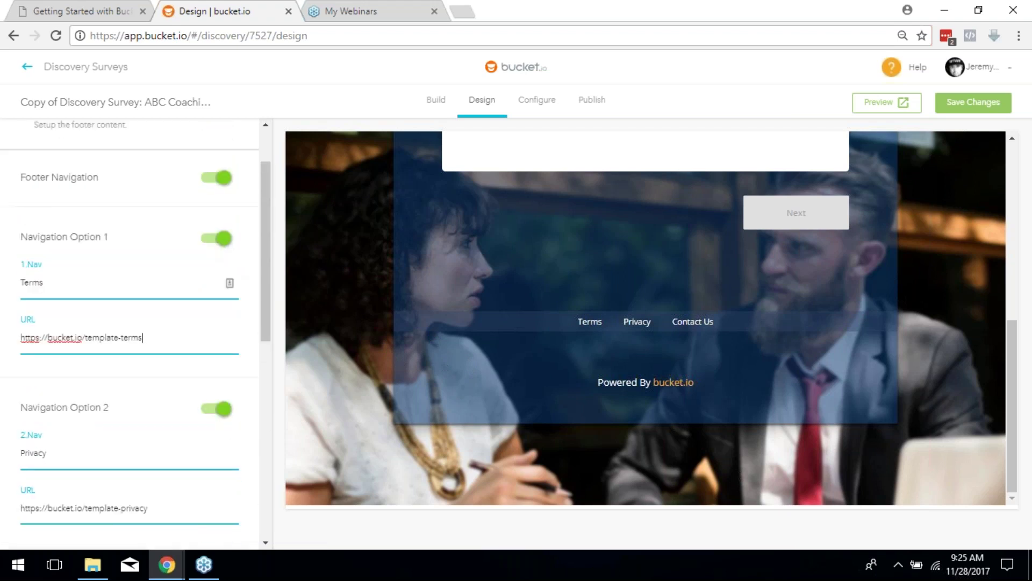
Switch Footer Navigation and Bucket Branding/Logo each off and back on, and exit the Footer settings
click(217, 179)
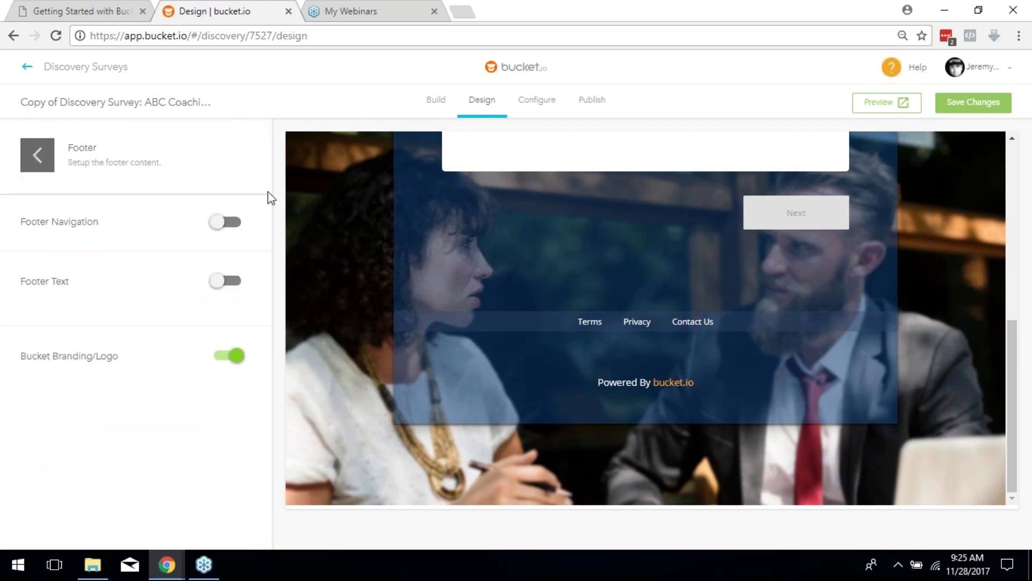
click(230, 222)
scroll(207, 463, down, 10)
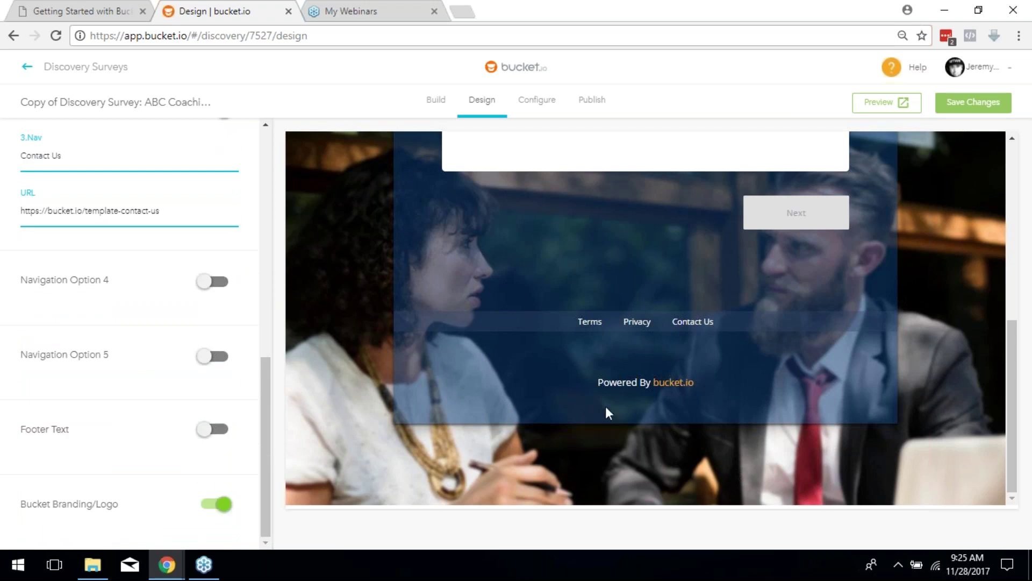
click(215, 508)
click(215, 508)
scroll(170, 429, up, 7)
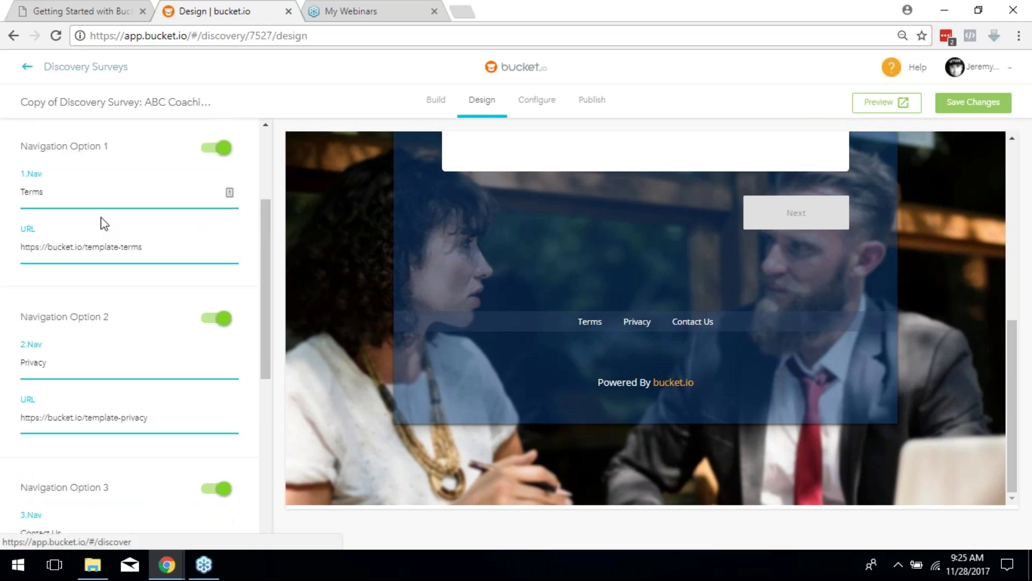
scroll(102, 226, up, 3)
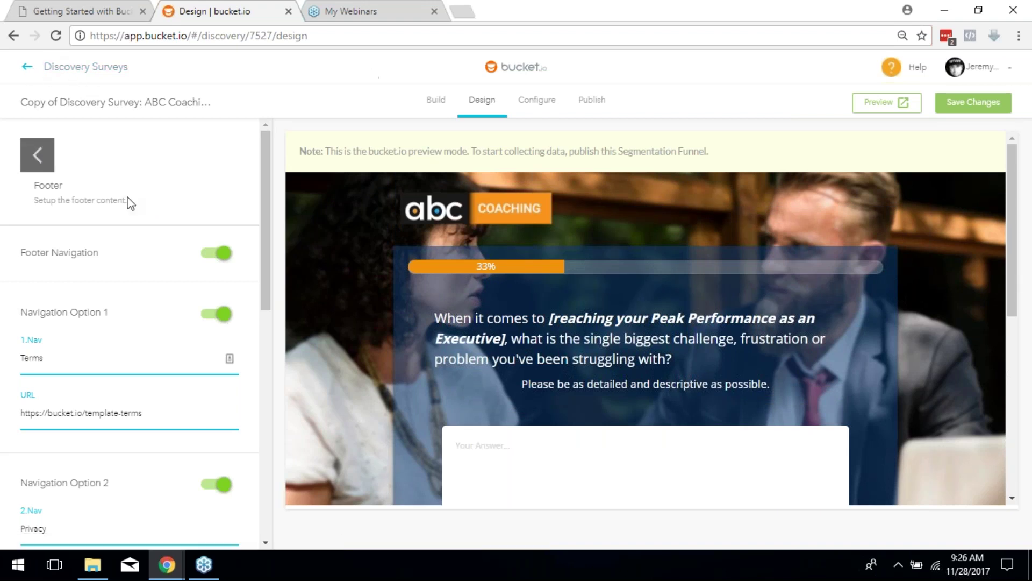
click(37, 155)
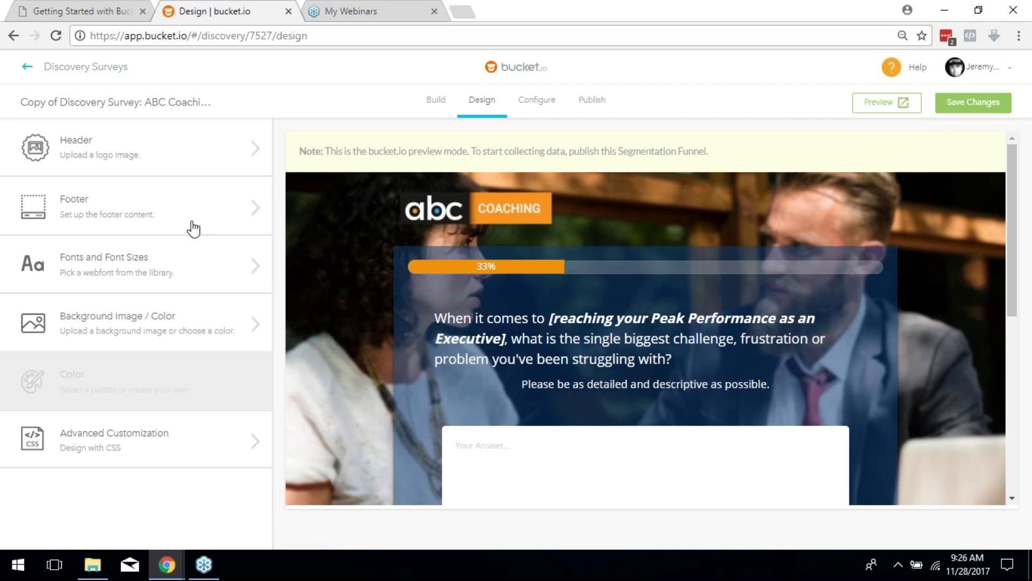
Look into Fonts and Font Sizes, and review the Background Image / Color settings against the survey preview
click(104, 264)
click(35, 154)
click(72, 320)
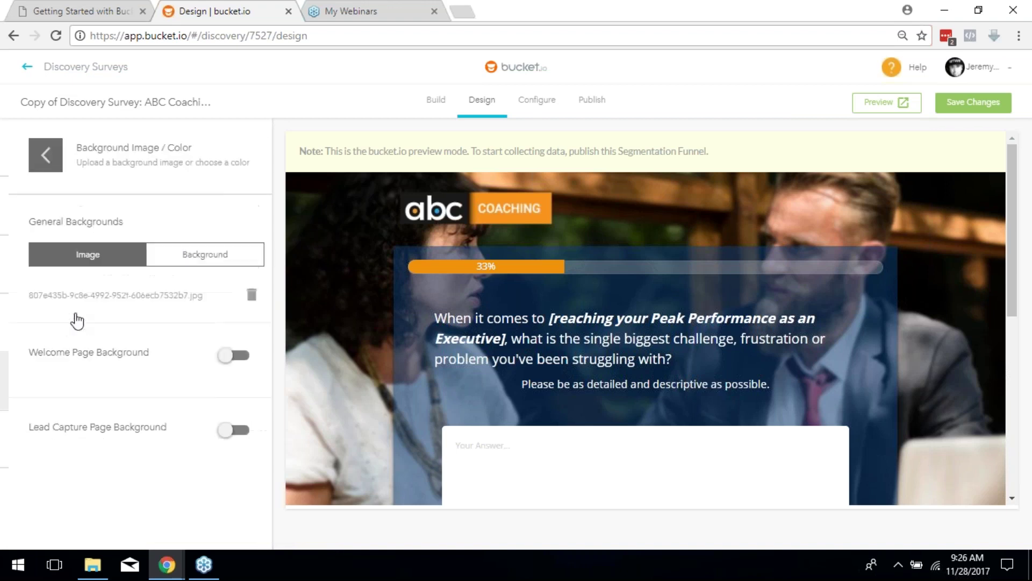
scroll(882, 346, down, 5)
scroll(869, 359, up, 4)
scroll(948, 285, up, 2)
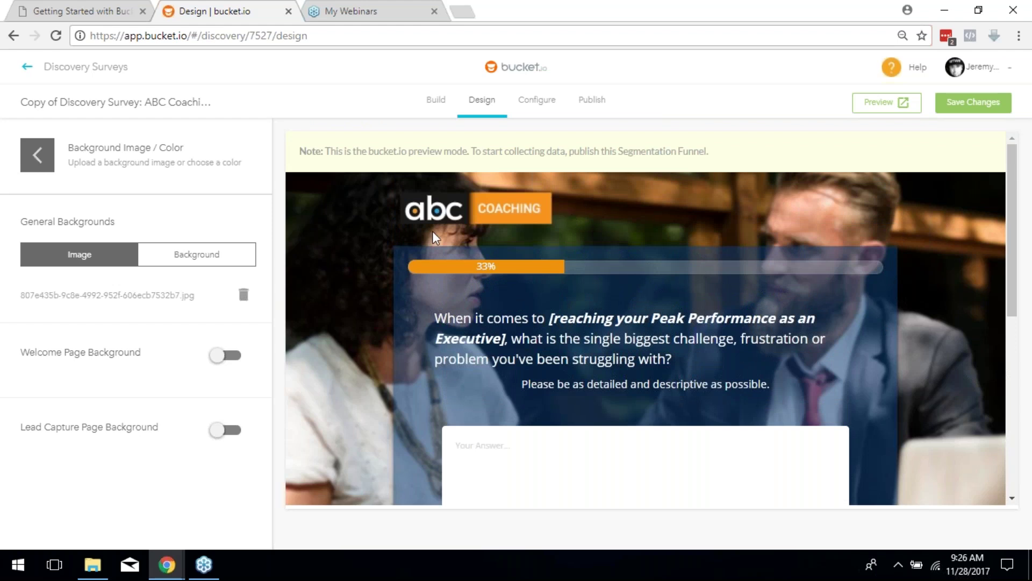
Remove the image file under General Backgrounds, look over the survey preview, and return to the design options
click(245, 295)
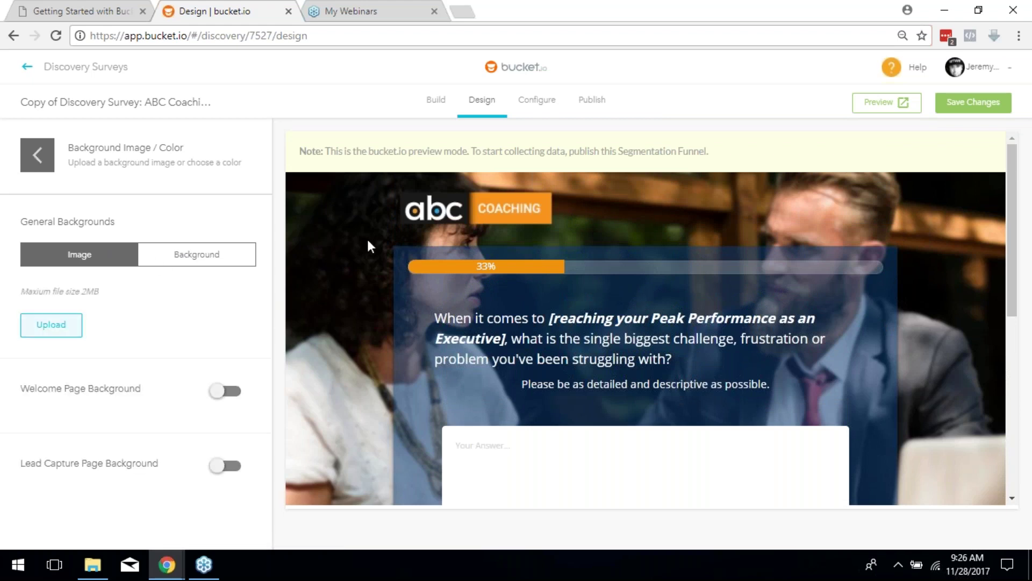
scroll(427, 374, down, 5)
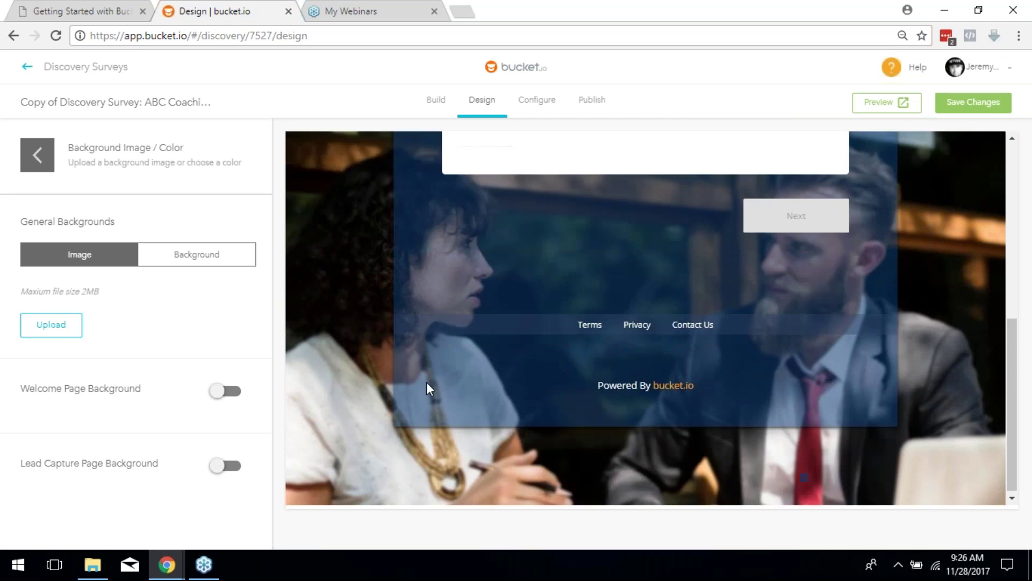
scroll(427, 388, up, 5)
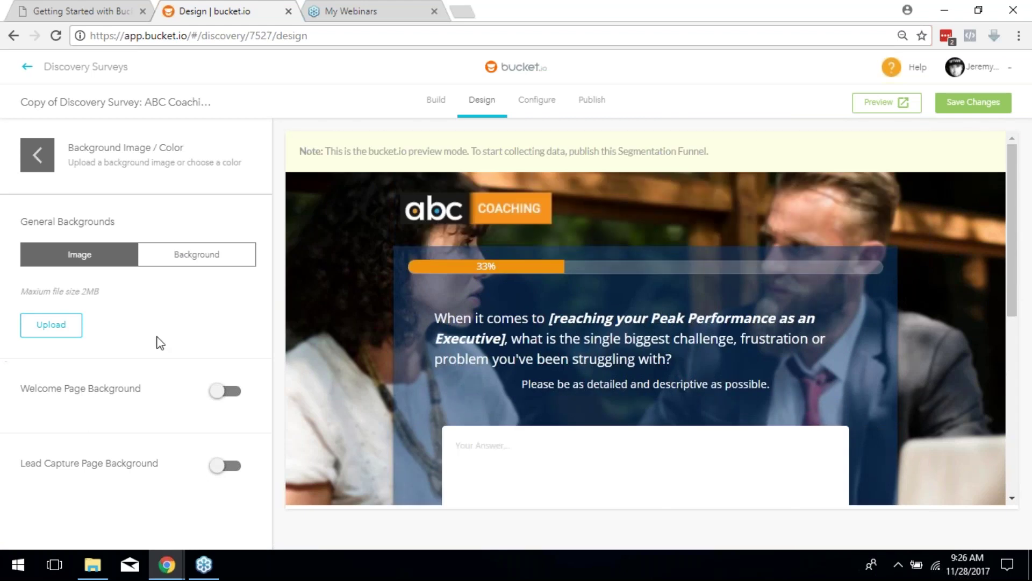
click(37, 150)
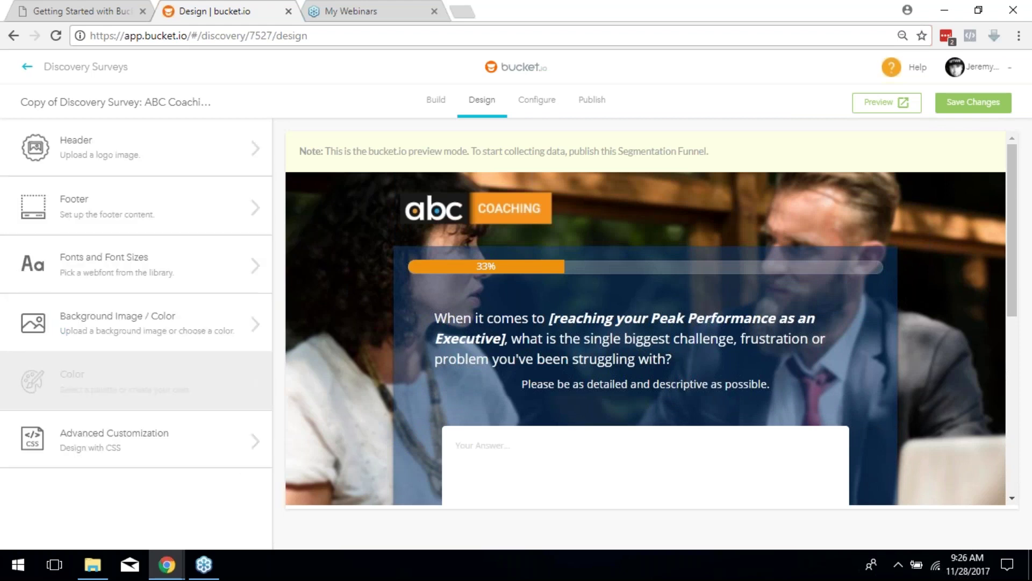
Open the full survey preview and submit "aaaa" as the answer to the open-ended challenge question
click(876, 107)
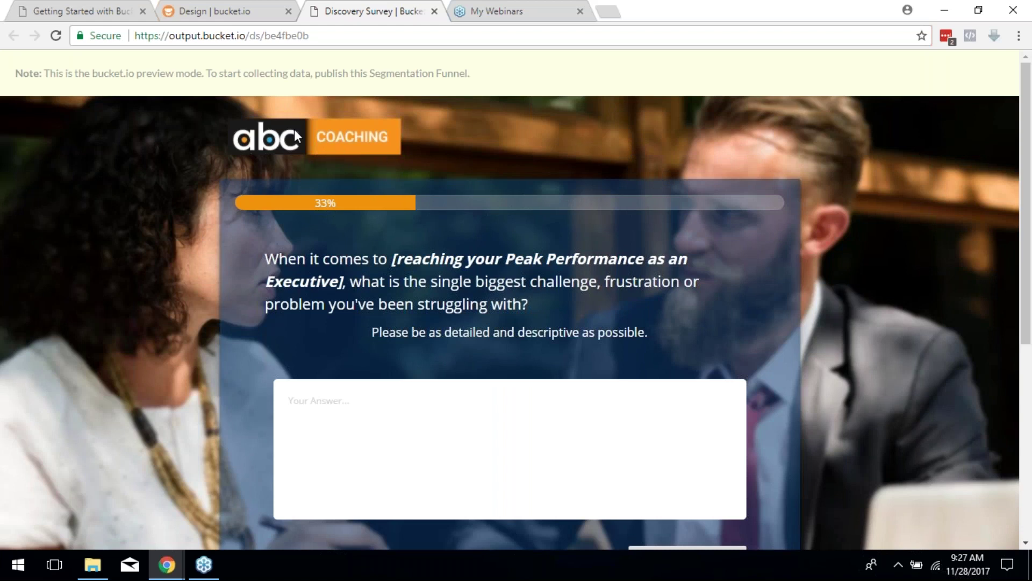
scroll(601, 215, down, 5)
scroll(424, 193, up, 3)
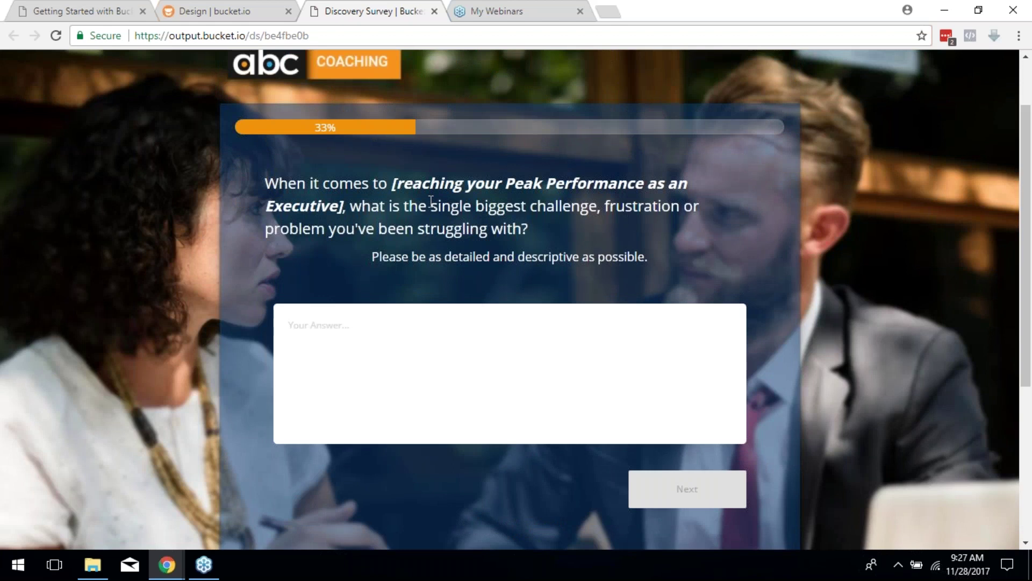
click(379, 329)
text(aaaa)
click(710, 500)
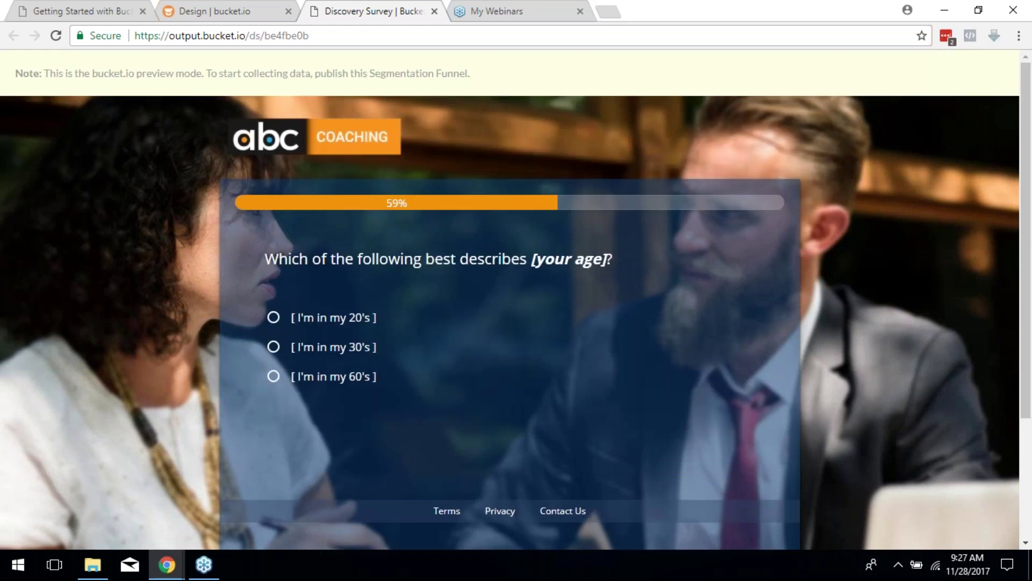
Answer the age question with "I'm in my 20's" and the paid program question with "An online course"
scroll(409, 225, down, 2)
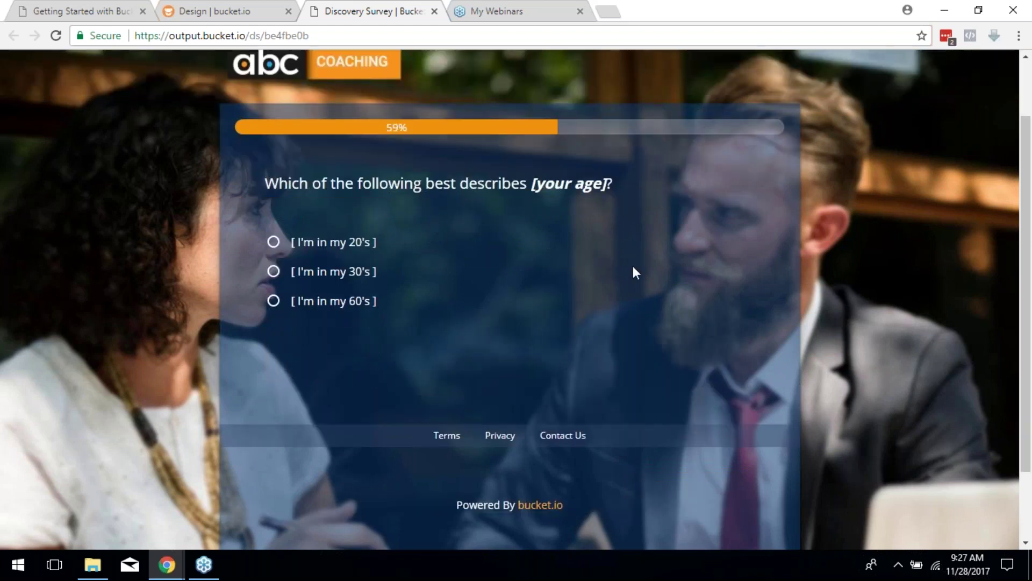
click(337, 245)
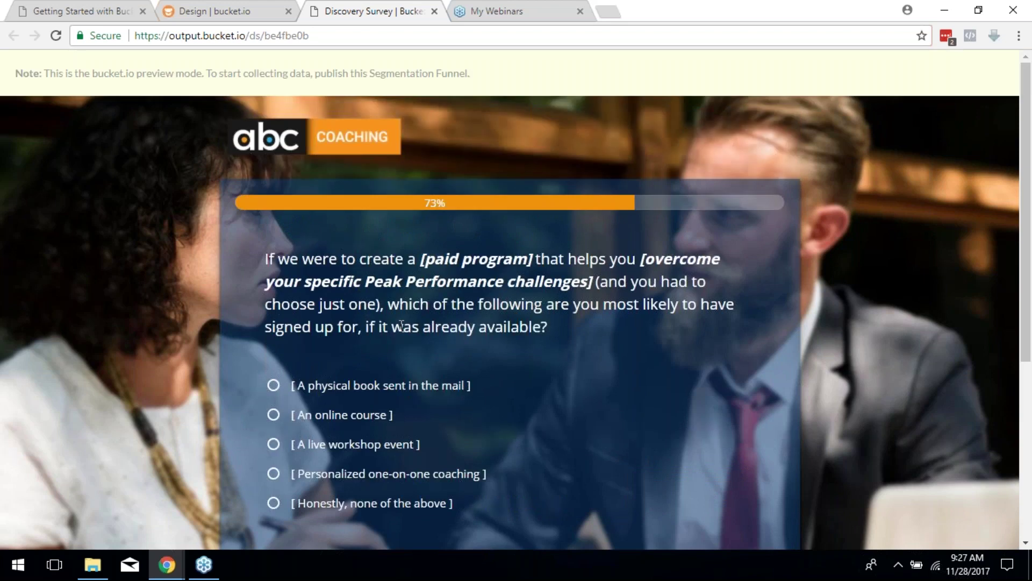
scroll(401, 326, down, 5)
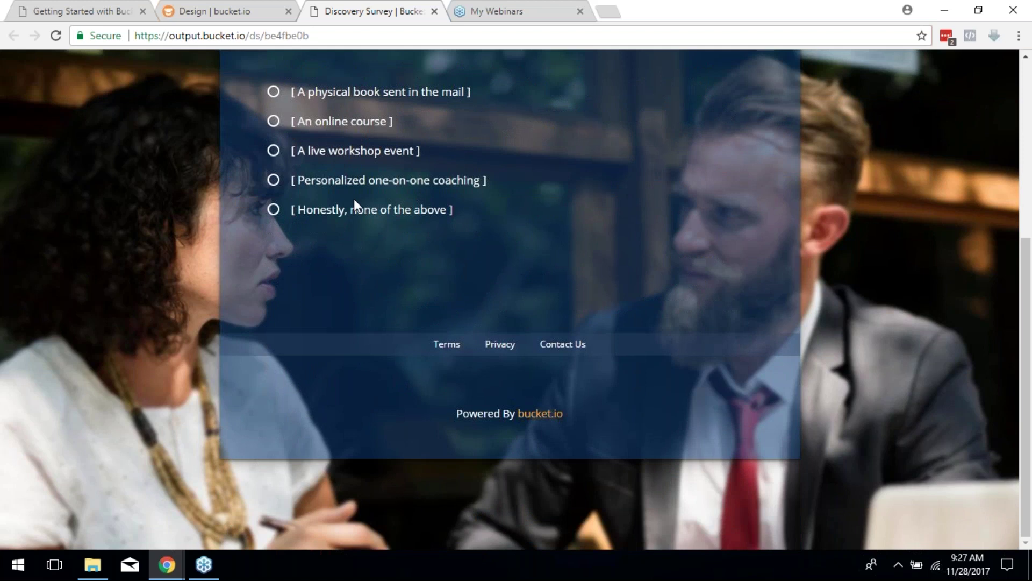
scroll(407, 279, up, 4)
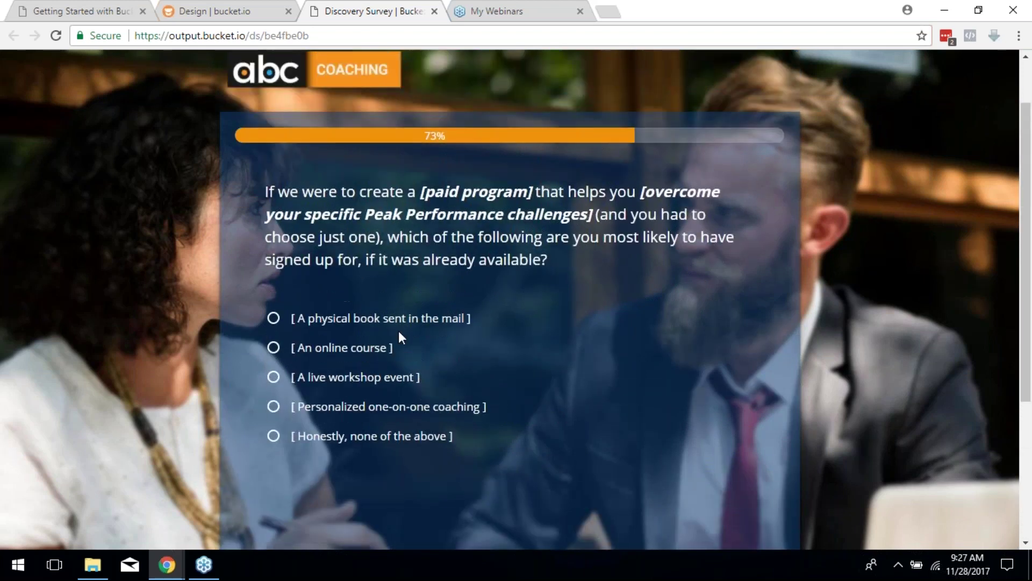
click(364, 348)
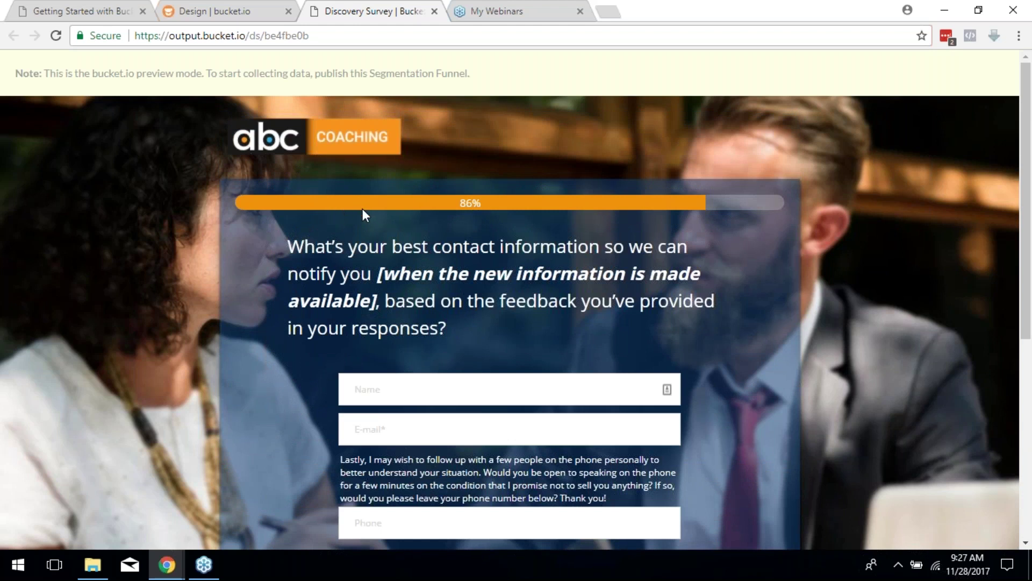
Fill in the contact form with a name and a test e-mail, submit it, and review the thank-you page
scroll(622, 323, down, 3)
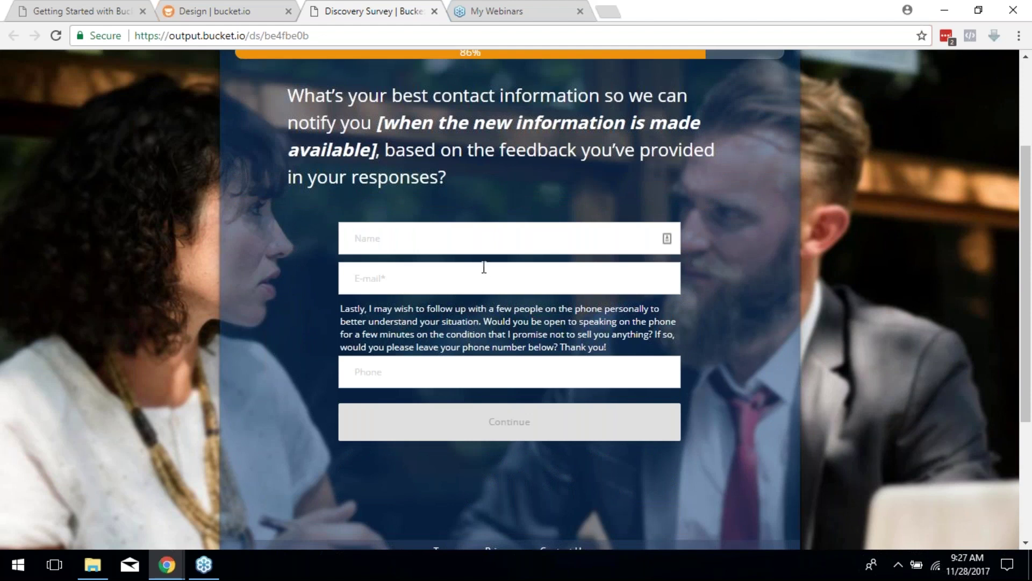
click(479, 228)
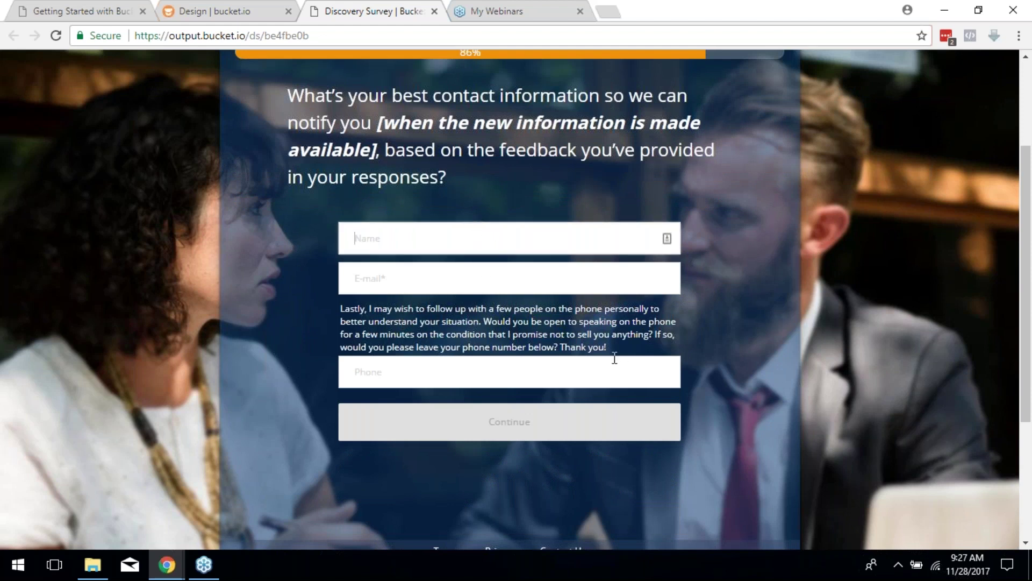
text(jeremy)
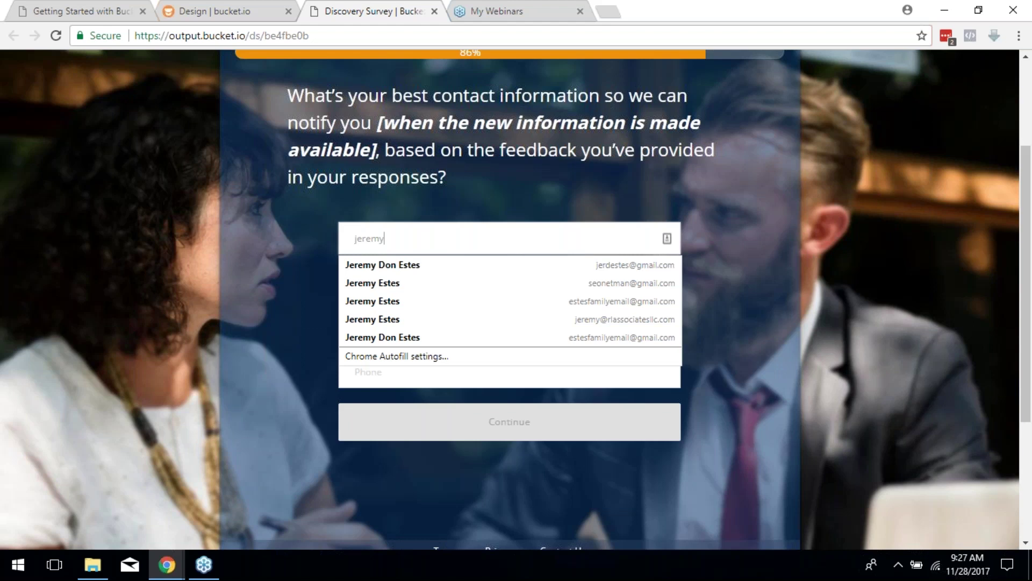
key(Tab)
text(test)
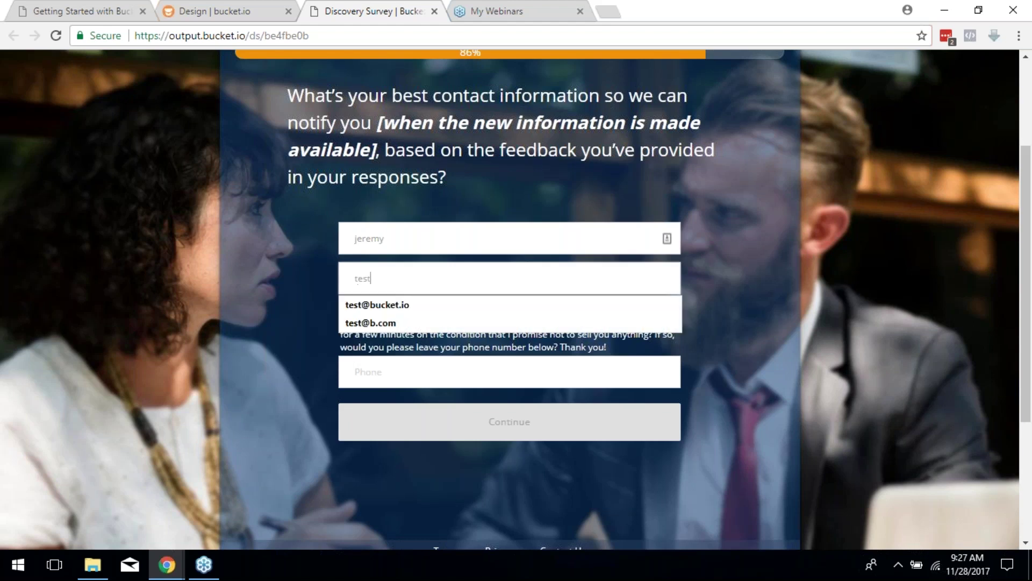
key(Down)
key(Return)
key(Tab)
click(491, 433)
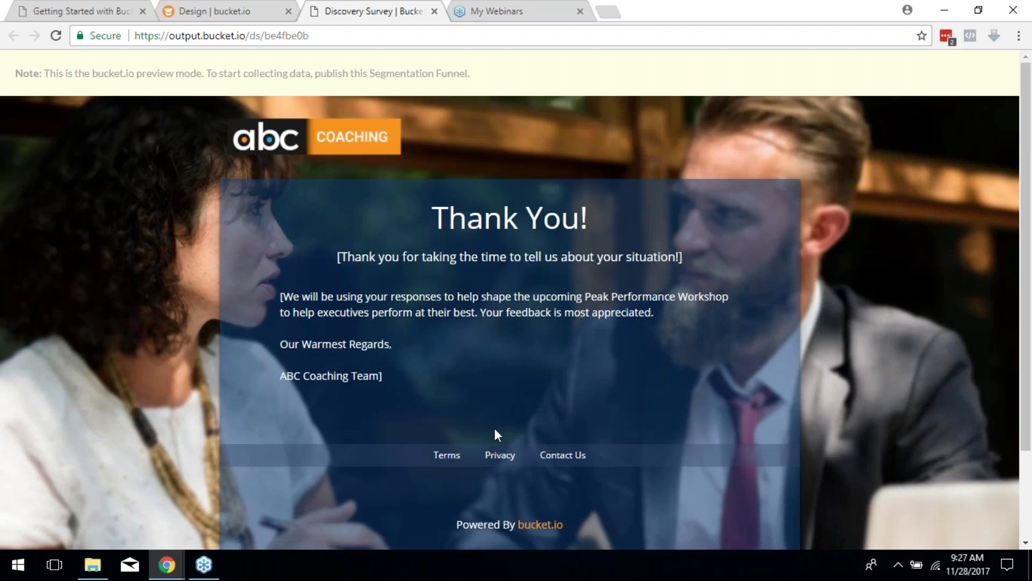
scroll(617, 379, down, 2)
scroll(618, 399, up, 2)
Open the survey's Configure settings, and consult the Build, Design, Configure, Publish slide in the Getting Started PDF before coming back
click(236, 6)
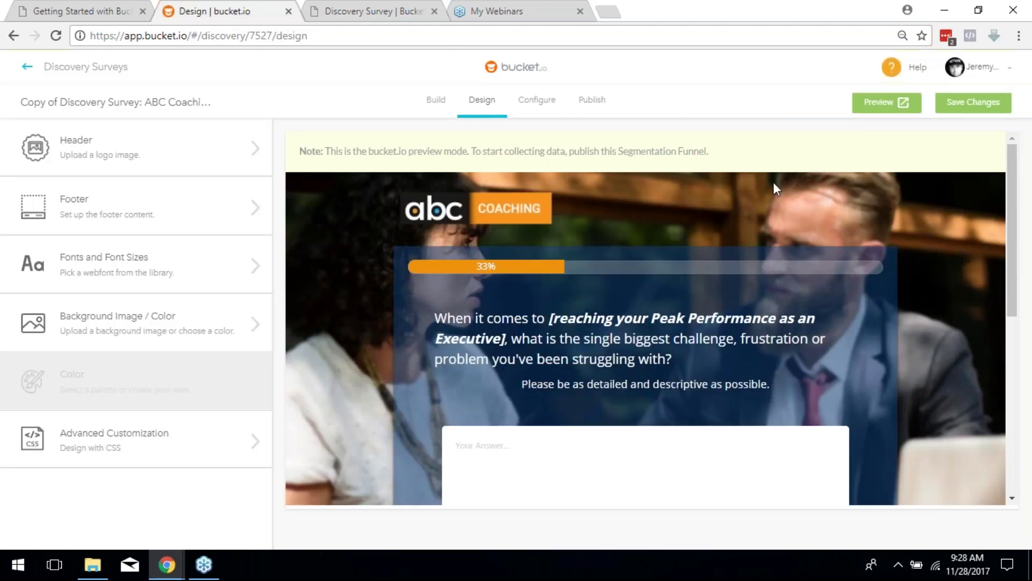
click(548, 101)
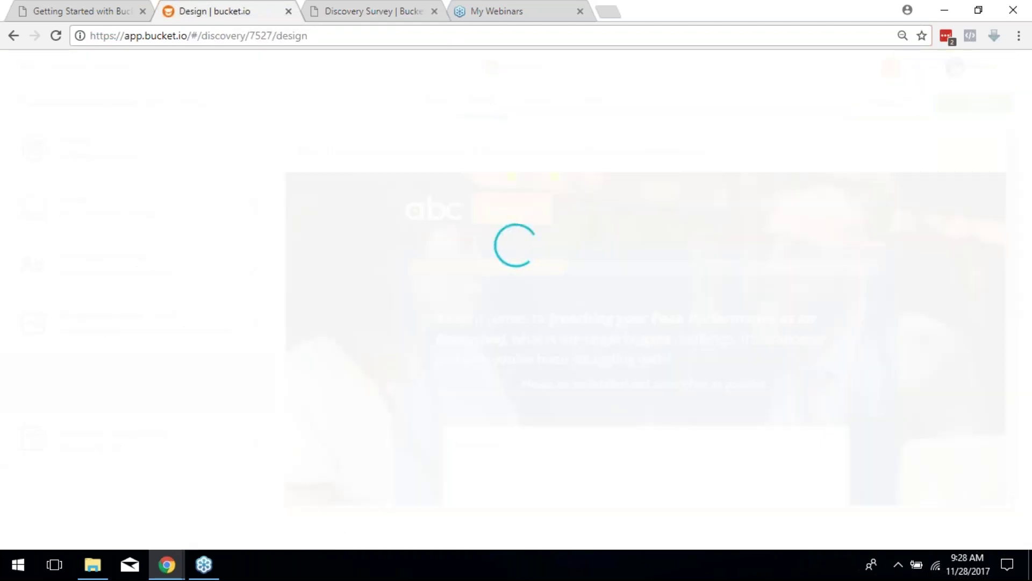
click(84, 7)
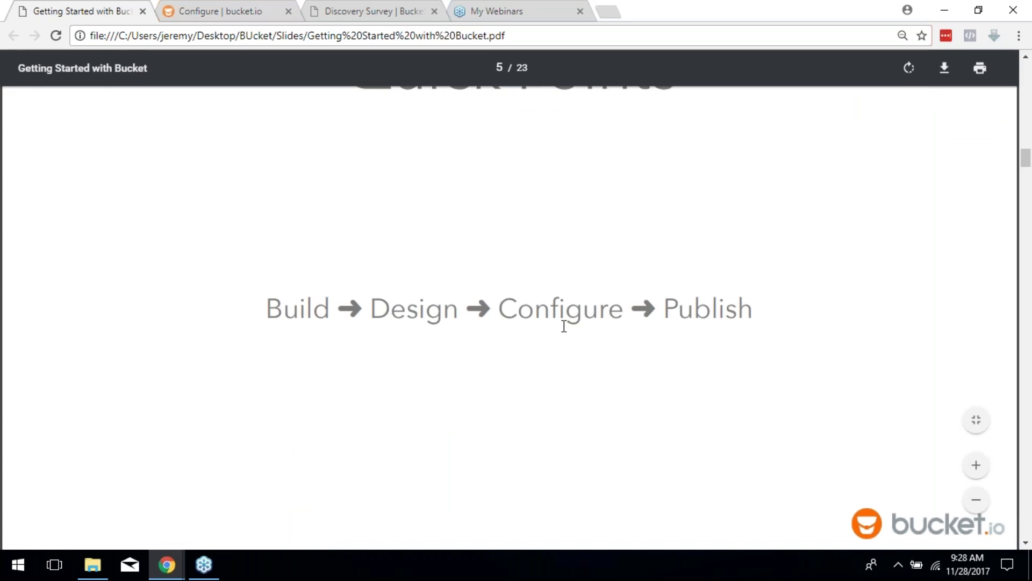
key(ctrl+Tab)
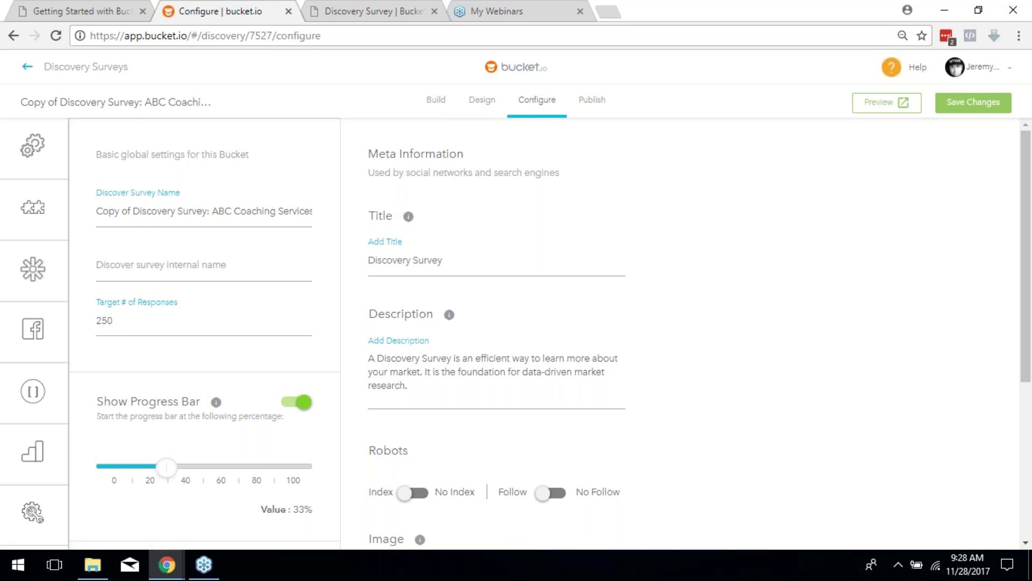
Rename the discovery survey as "11-28 Survey to so and so"
click(238, 211)
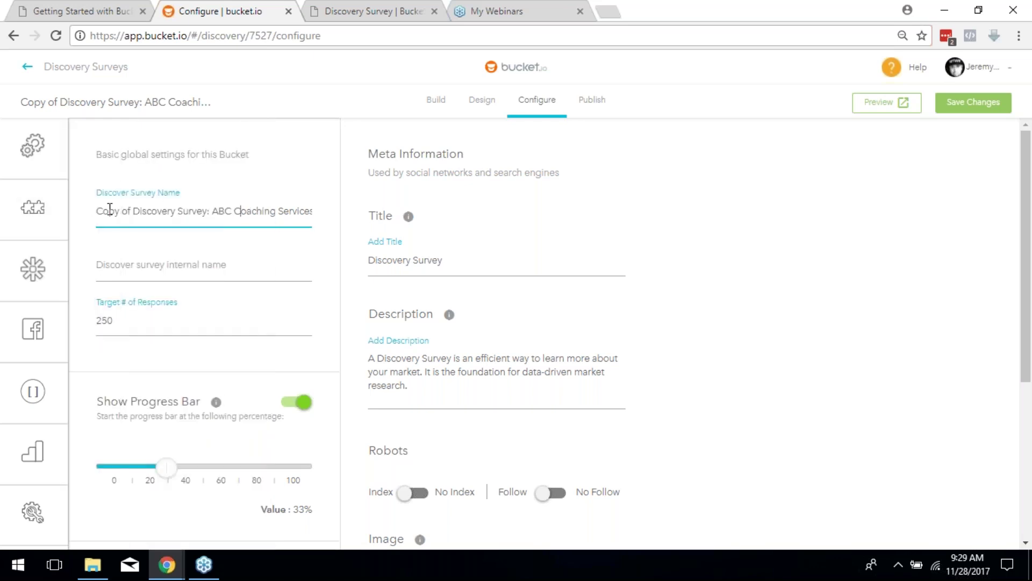
drag(97, 210, 330, 214)
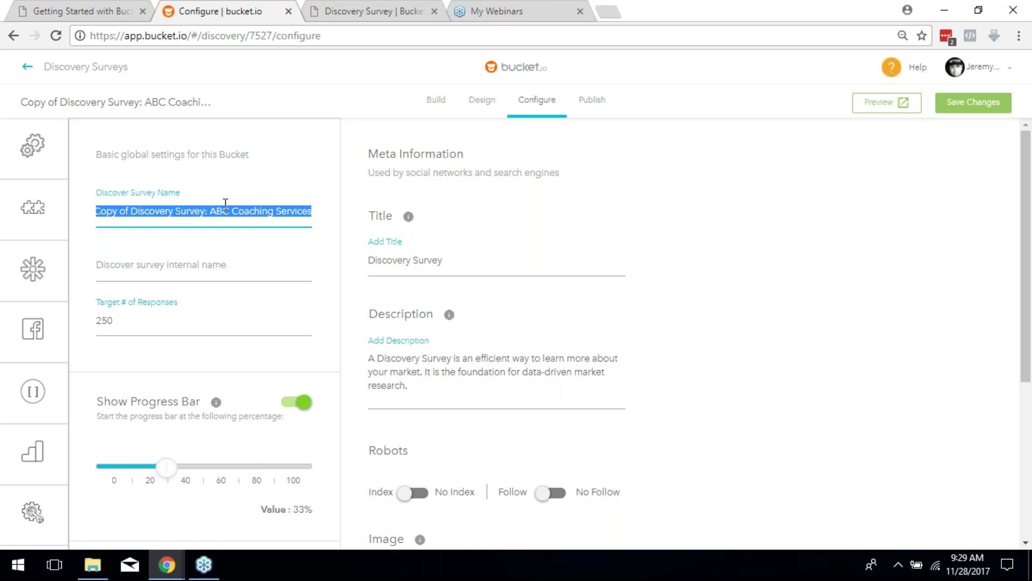
text(11-28)
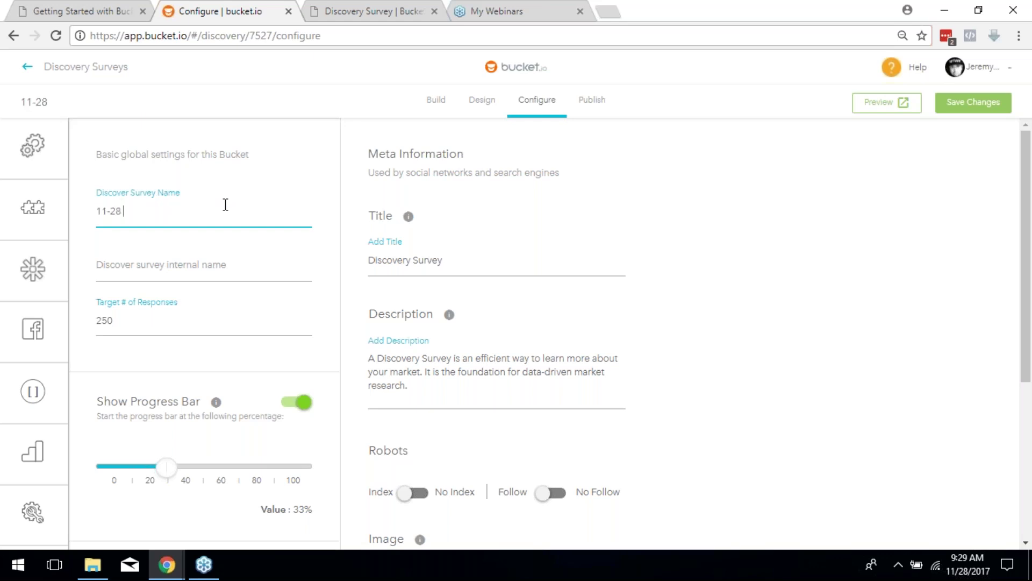
text( F)
key(BackSpace)
text(Survey to so and so)
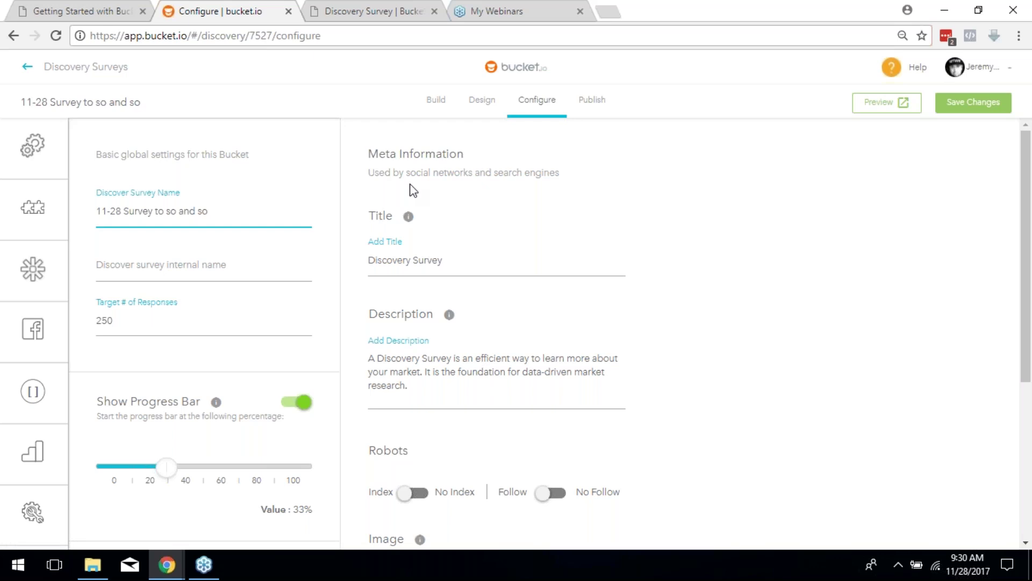
Set the meta information title to "Get a 40% Discount on so and so"
triple_click(467, 267)
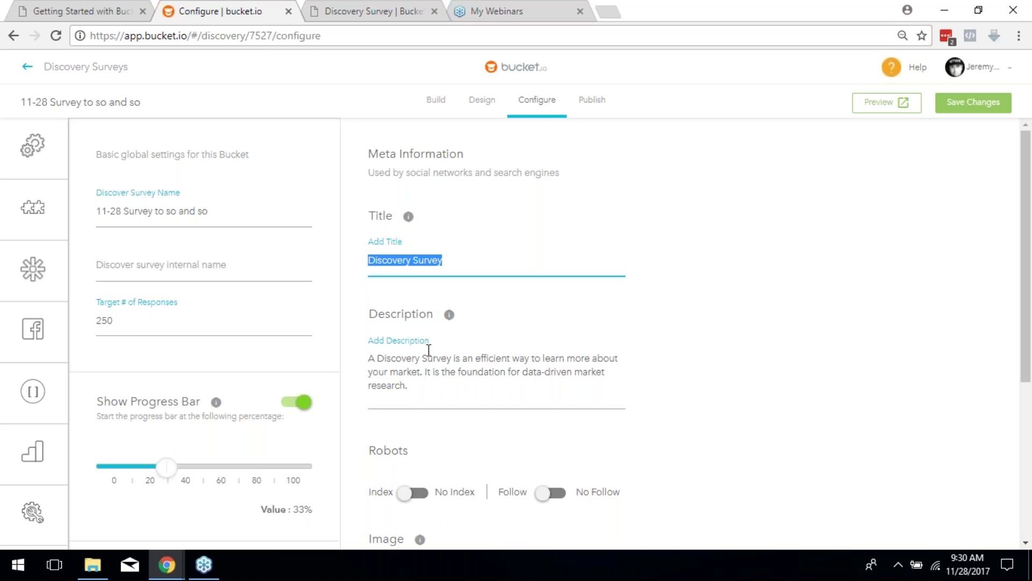
mouse_move(448, 315)
text(Get a 40)
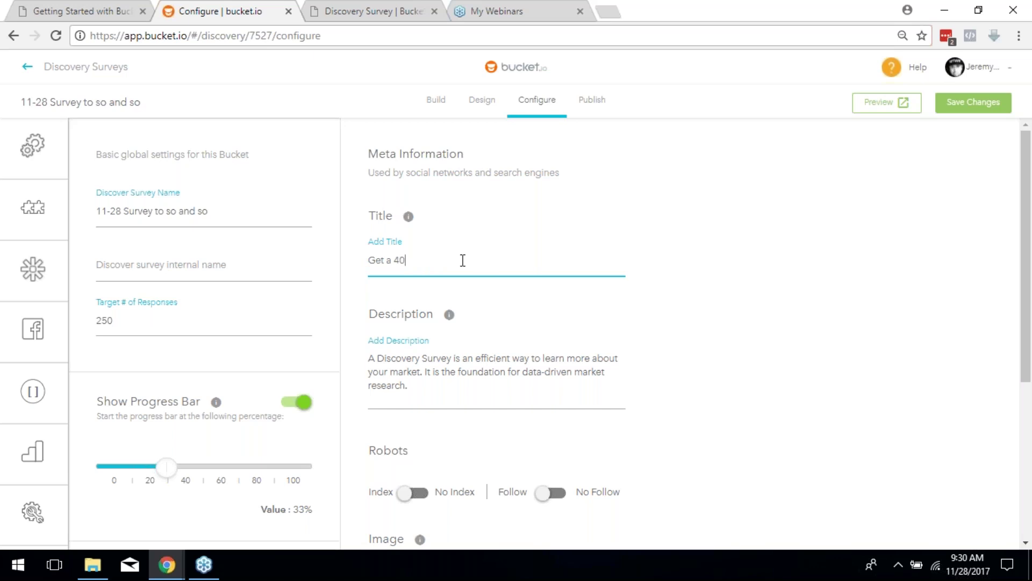
text(% Discount on so and so)
Try 100 and 25000 as the target number of responses, and set it back to 250
click(195, 318)
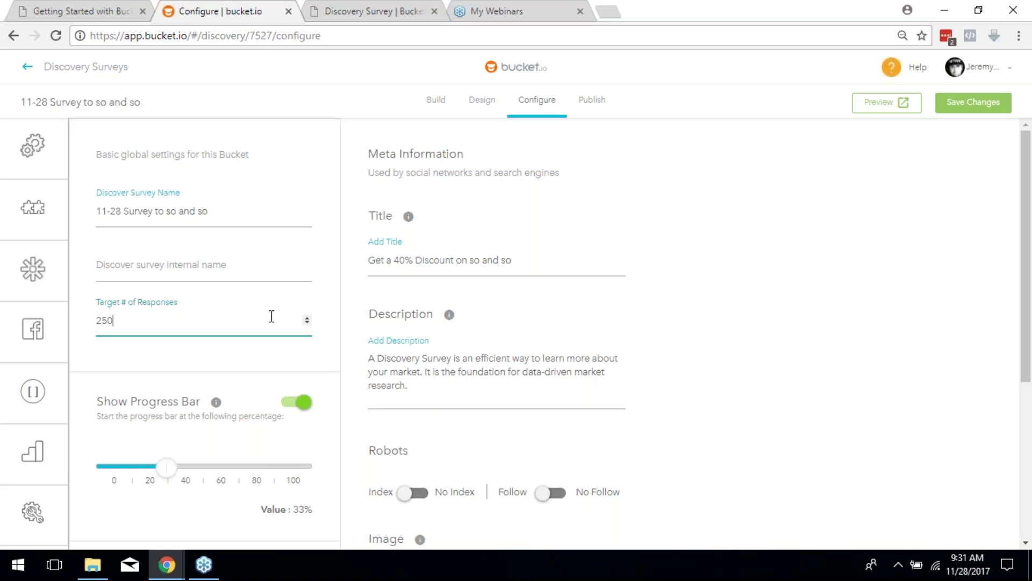
key(ctrl+a)
text(100)
key(BackSpace)
key(BackSpace)
key(BackSpace)
text(25000)
key(BackSpace)
key(BackSpace)
key(BackSpace)
key(BackSpace)
key(BackSpace)
text(250)
click(498, 257)
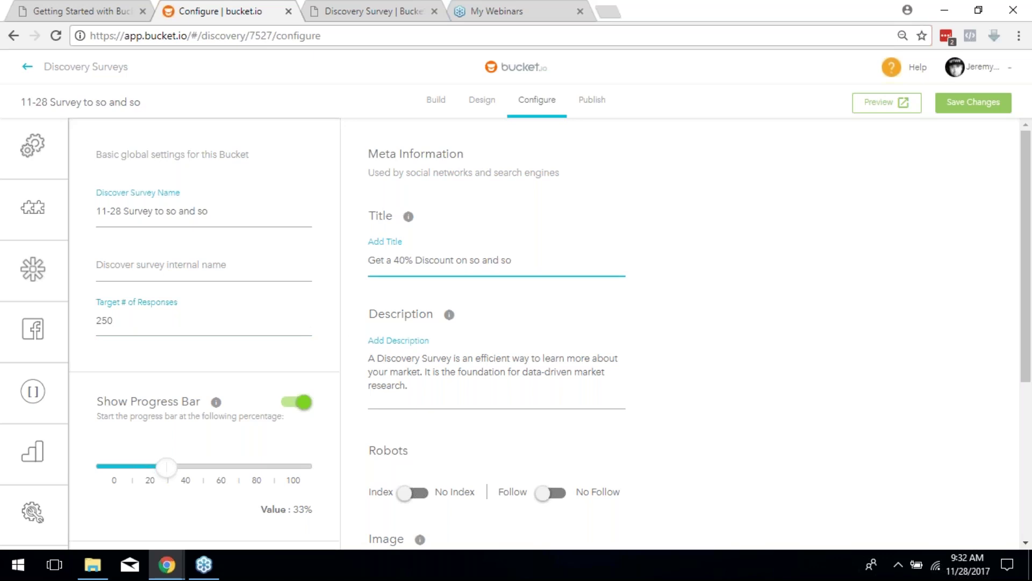
Reload the survey preview from its first question, examine the progress bar there, and return to the Configure settings
scroll(341, 327, down, 1)
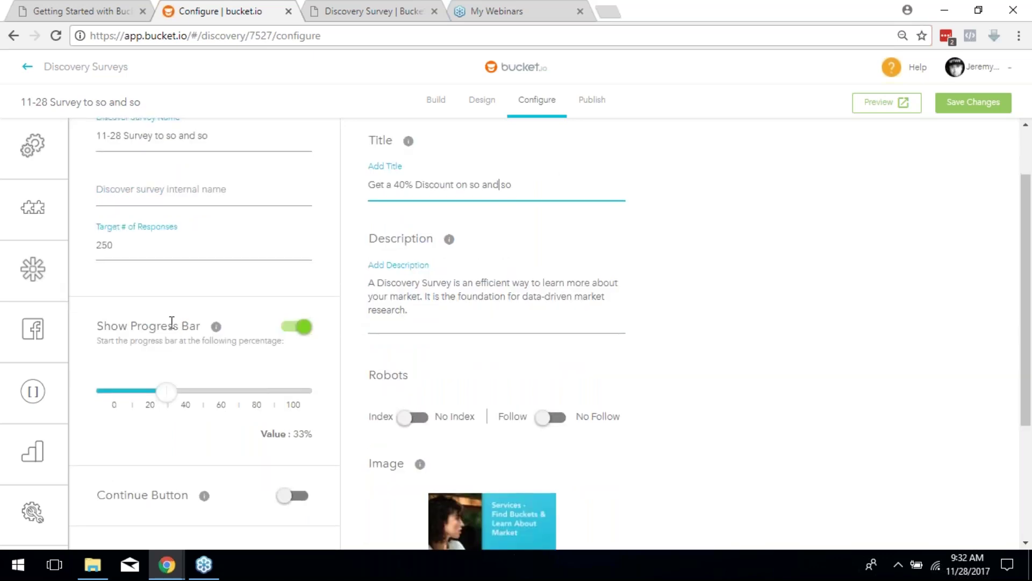
click(350, 9)
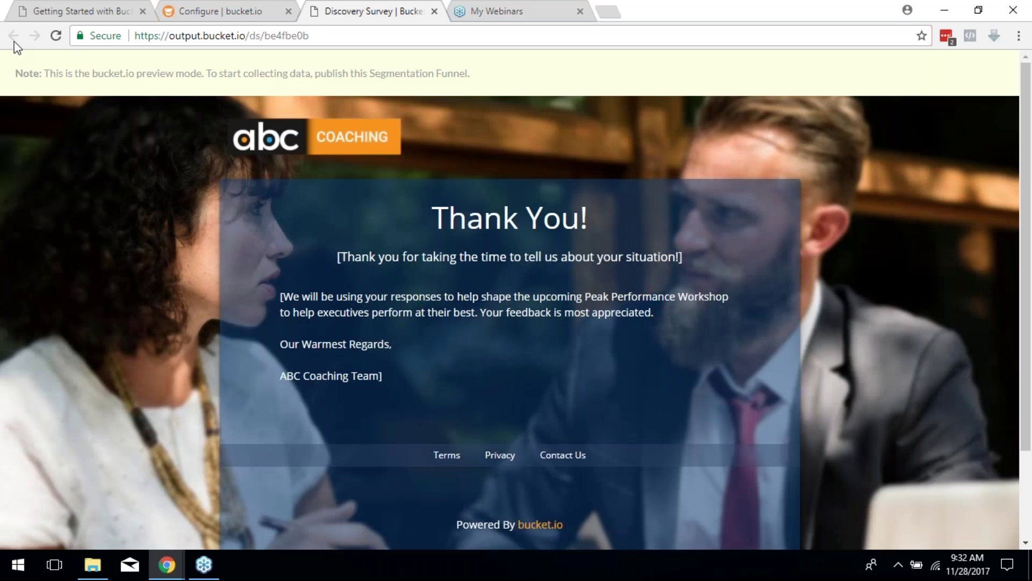
click(162, 36)
key(Return)
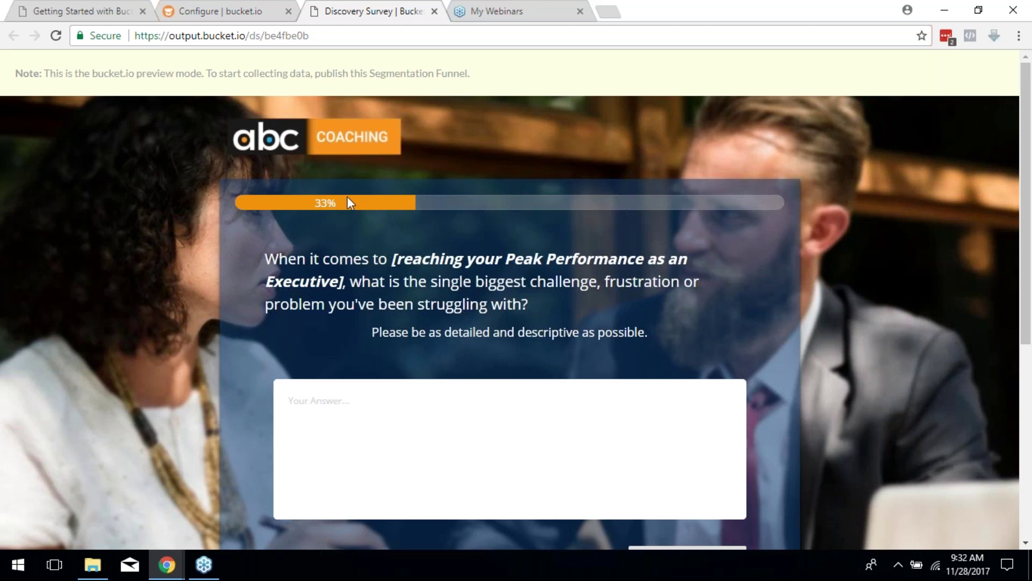
click(204, 9)
Set the progress bar's starting percentage to 35%, and switch Show Progress Bar off and back on
scroll(320, 450, down, 1)
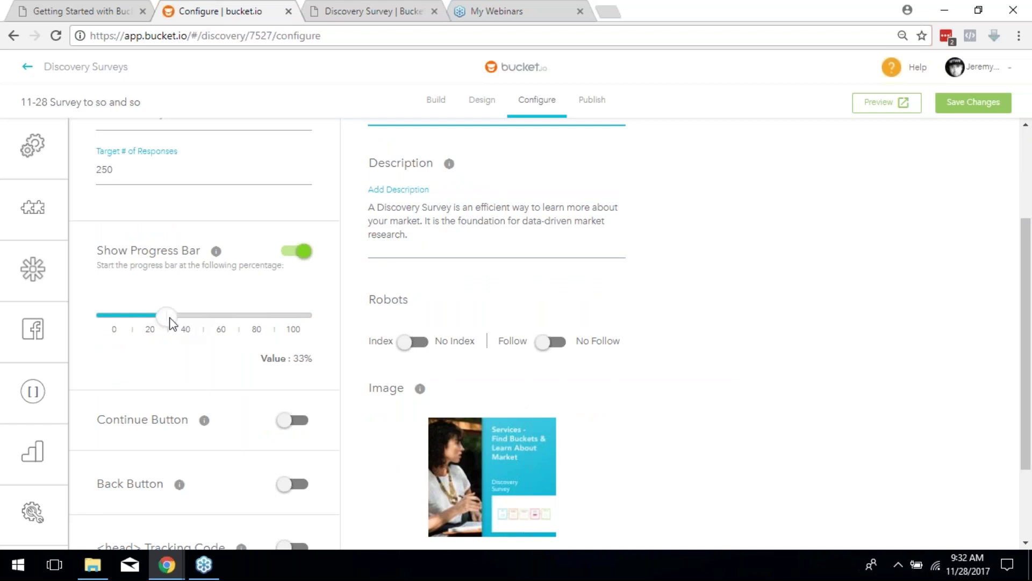
mouse_move(173, 319)
mouse_down()
mouse_move(212, 317)
mouse_move(172, 321)
mouse_up()
click(295, 251)
click(294, 252)
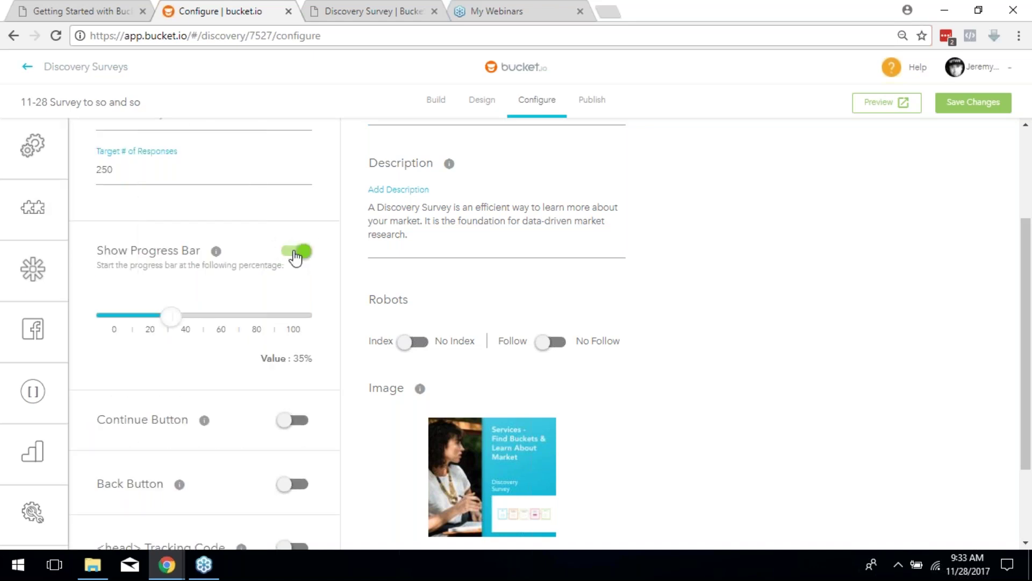
scroll(733, 385, down, 2)
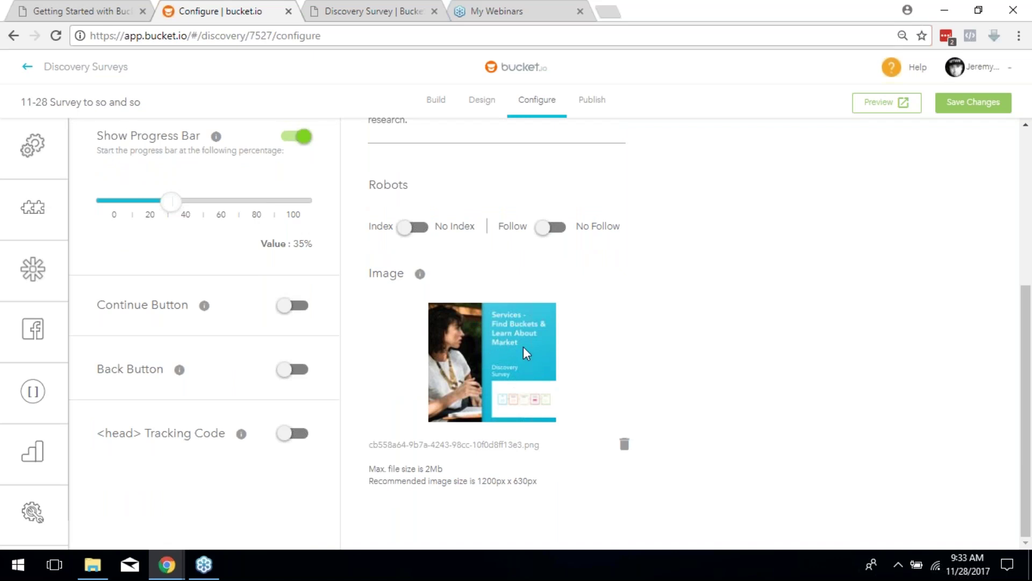
Open the MailChimp integration from the survey's direct ESP integrations
scroll(507, 319, up, 5)
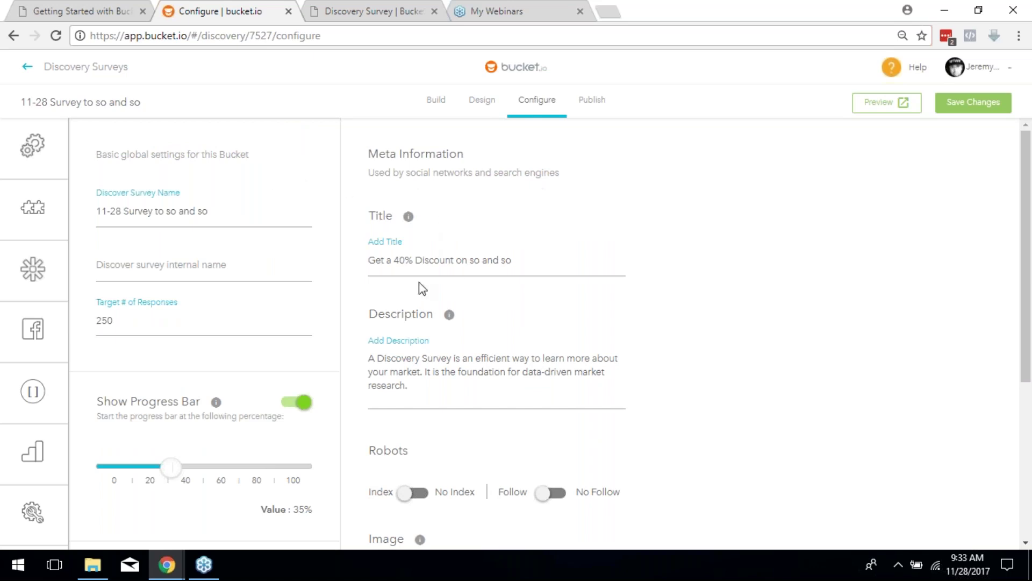
scroll(420, 288, down, 1)
scroll(514, 438, down, 4)
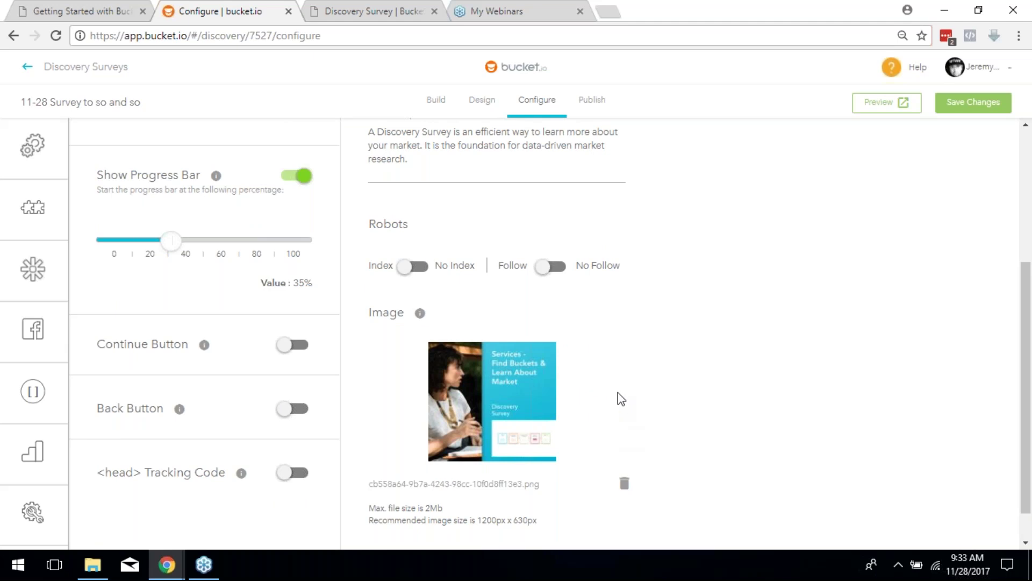
scroll(611, 430, down, 1)
scroll(226, 207, up, 5)
mouse_move(4, 200)
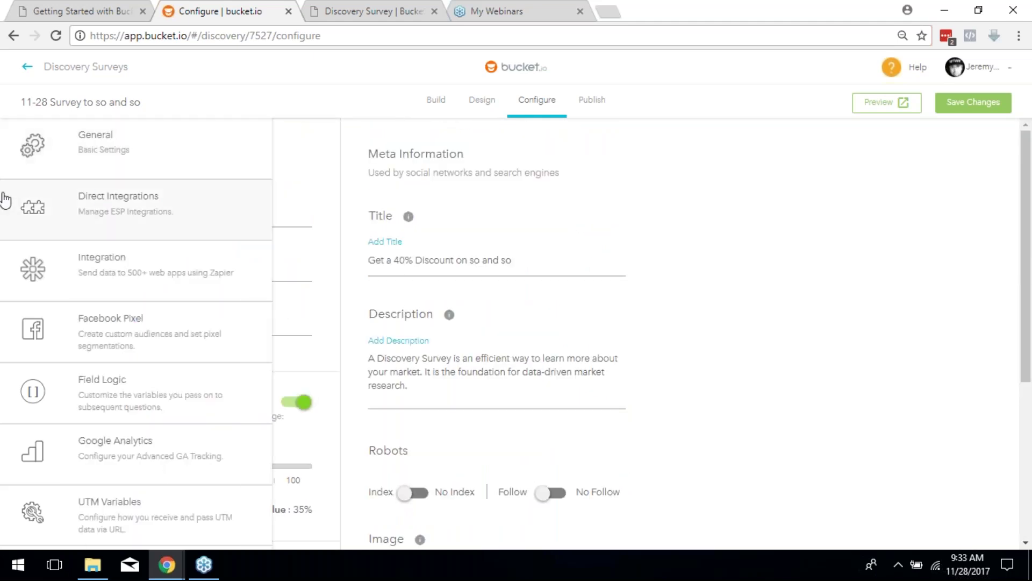
click(171, 215)
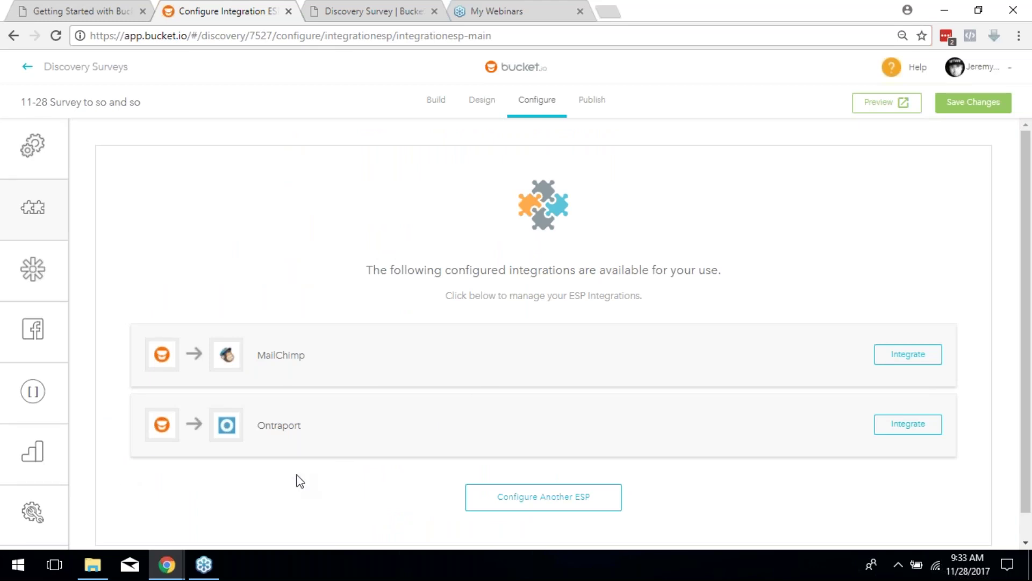
scroll(352, 387, down, 1)
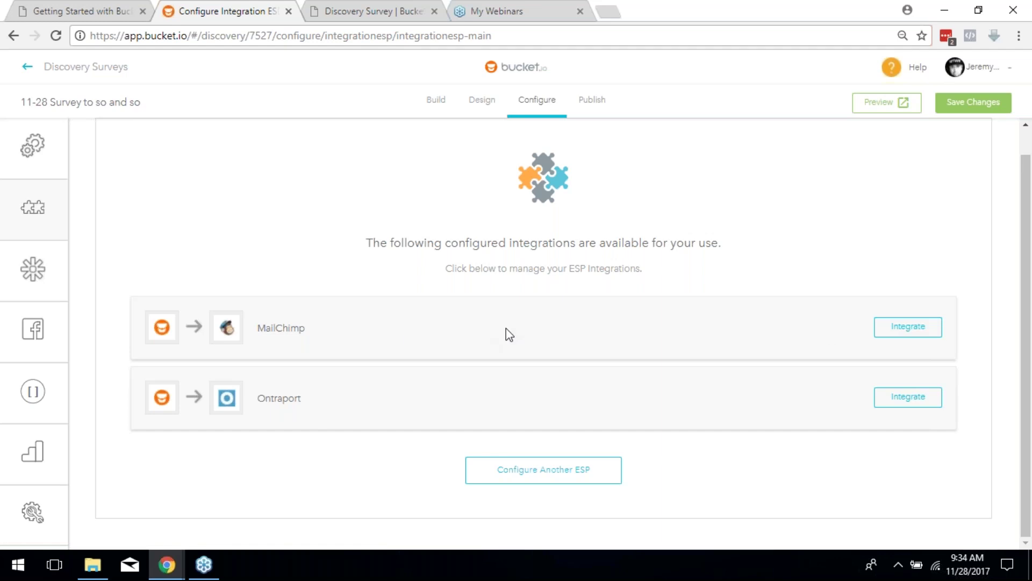
click(908, 334)
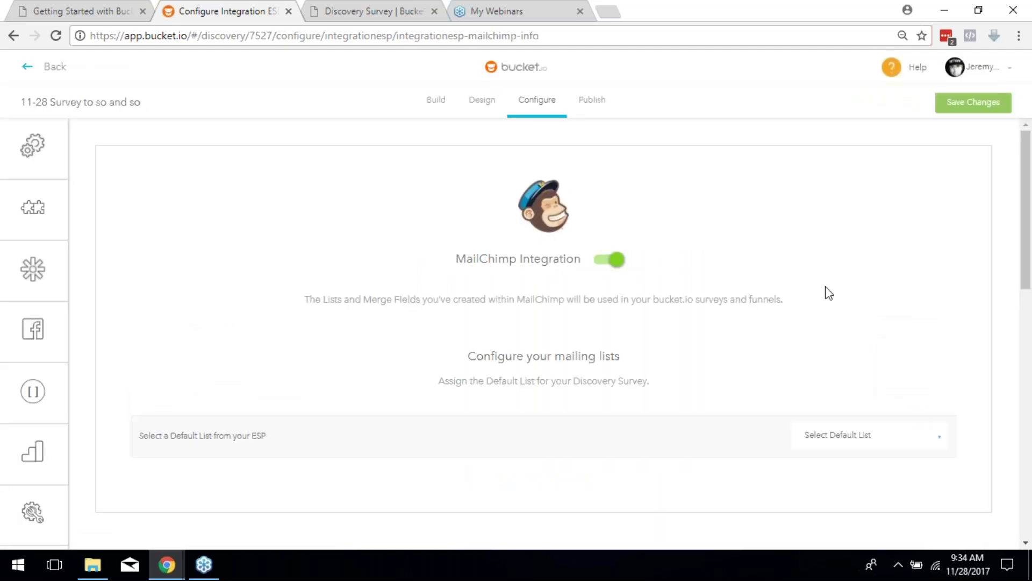
Assign the account owner's mailing list as the survey's default MailChimp list
scroll(678, 350, down, 3)
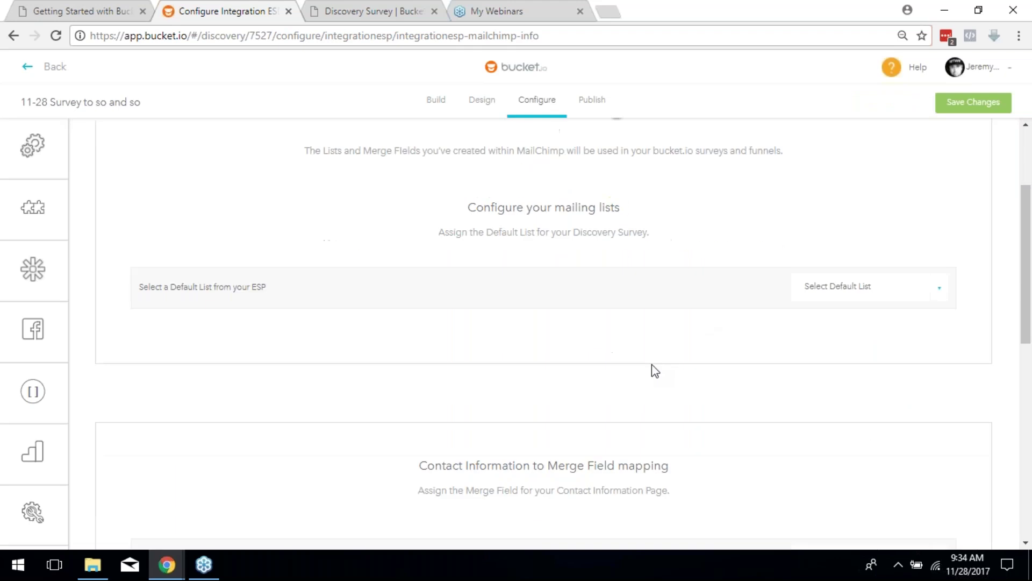
click(848, 297)
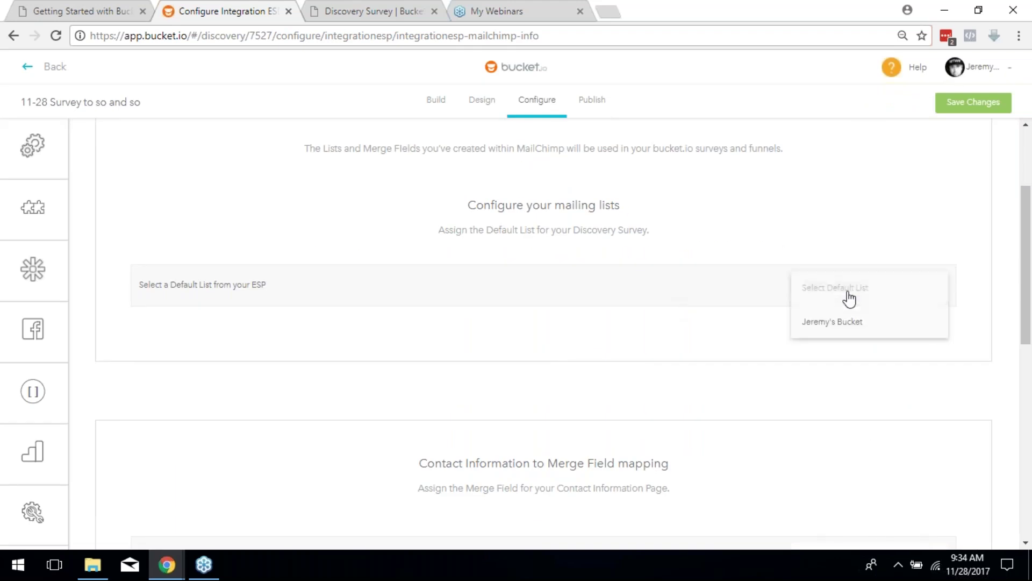
click(834, 334)
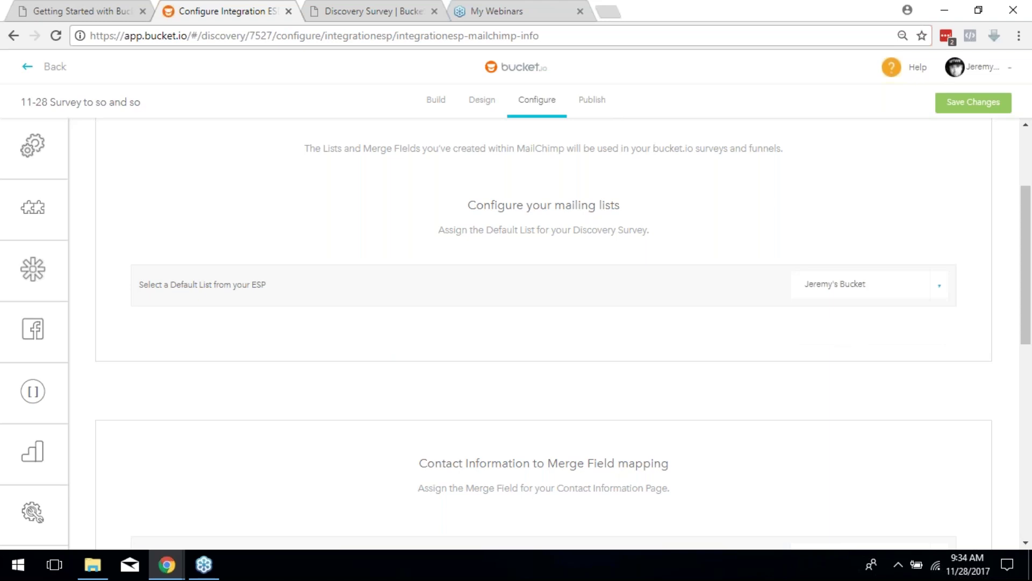
Map the contact information page's Name field to the FNAME merge field
scroll(658, 304, down, 4)
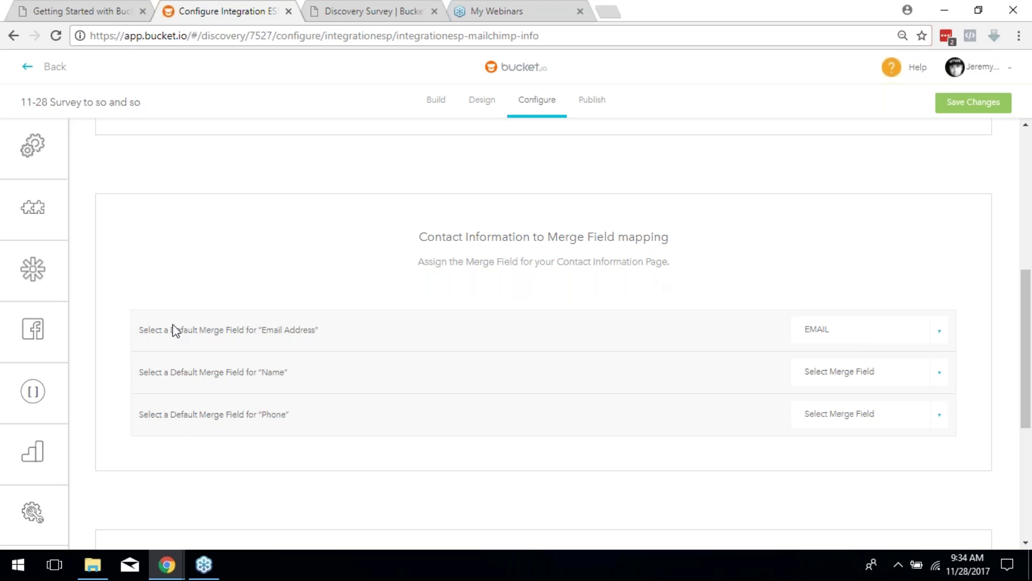
drag(537, 262, 669, 260)
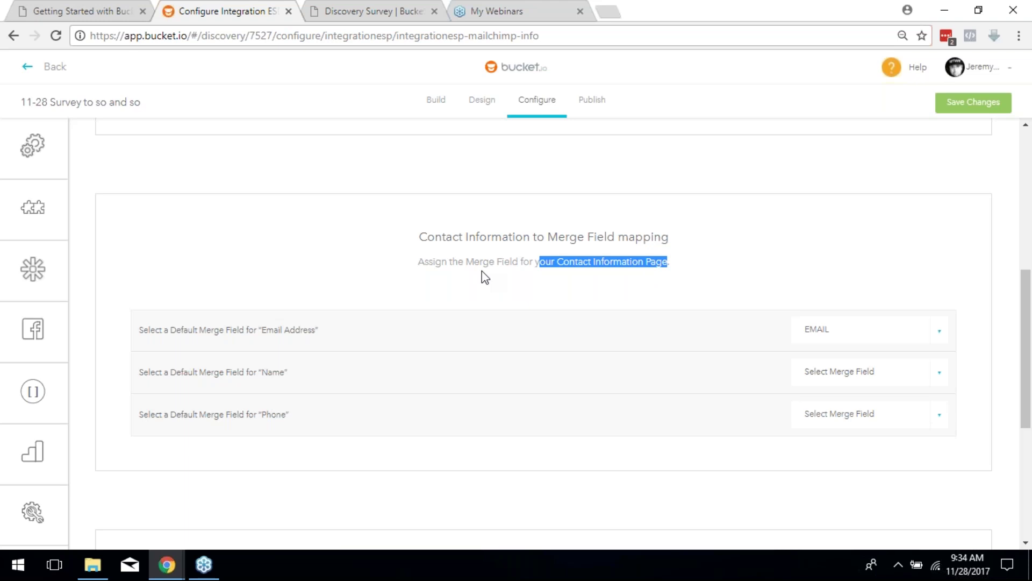
click(630, 264)
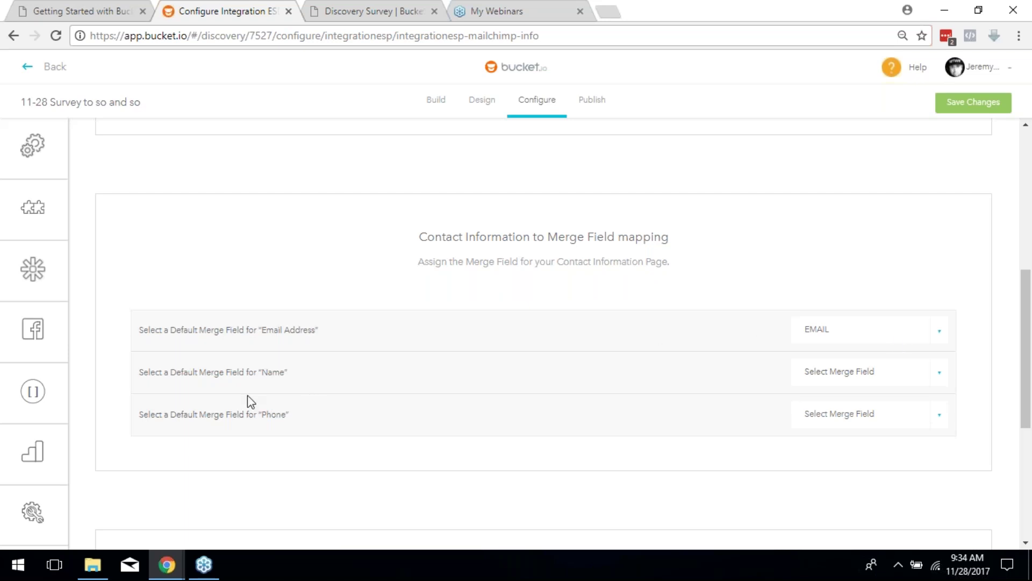
click(851, 377)
click(828, 442)
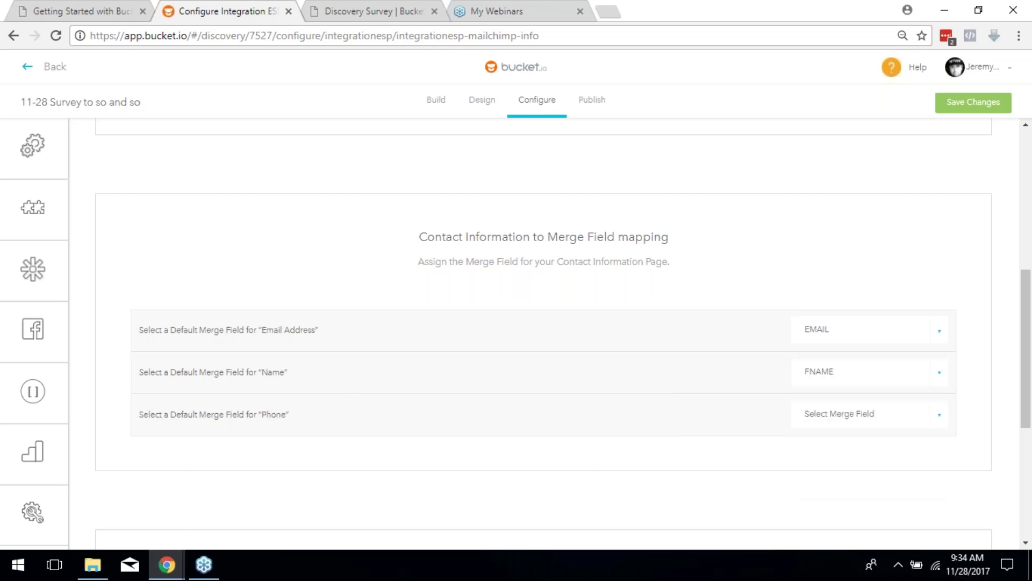
Map the contact information page's Phone field to the BIRTHDAY merge field
click(839, 417)
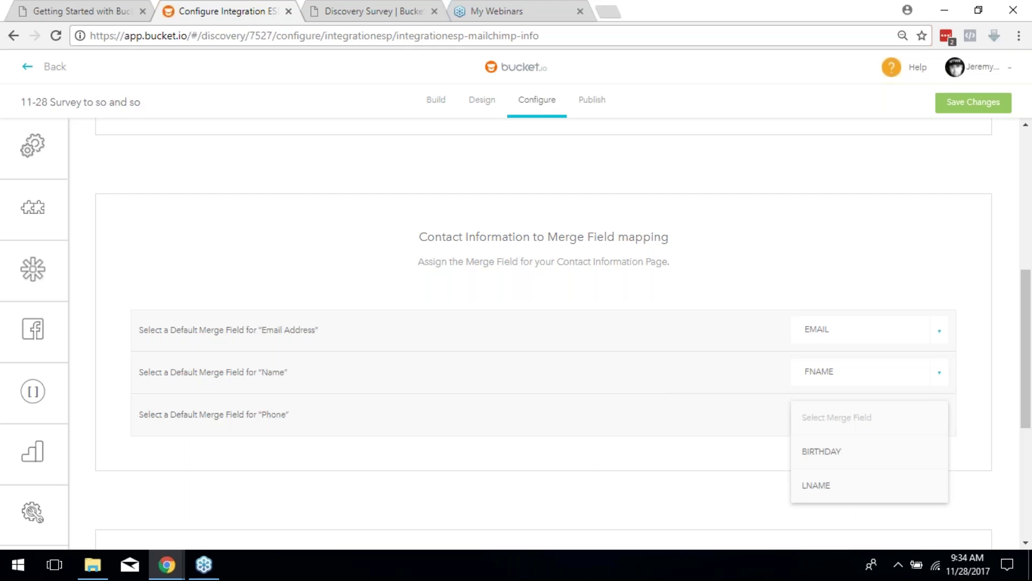
click(465, 442)
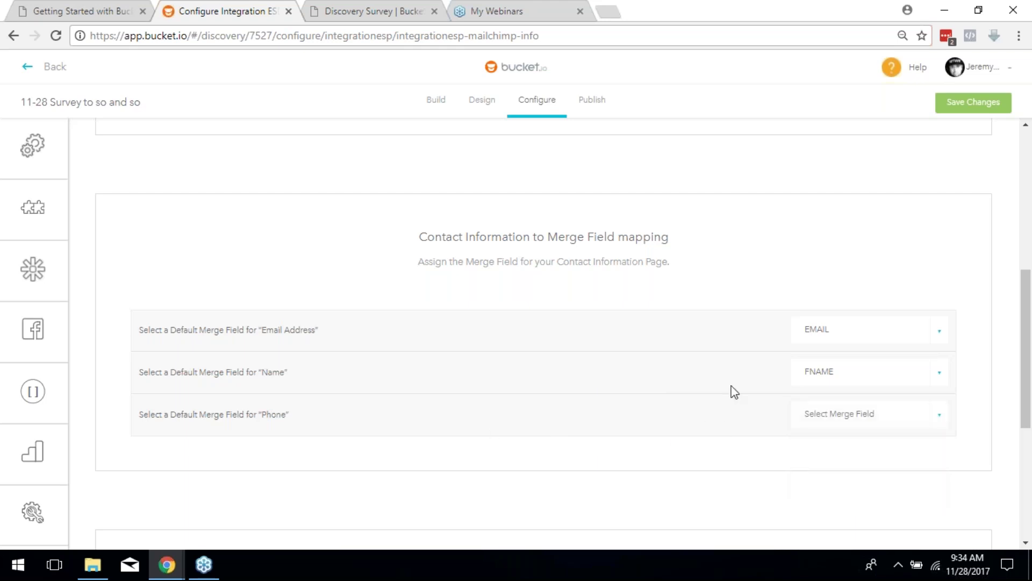
click(854, 415)
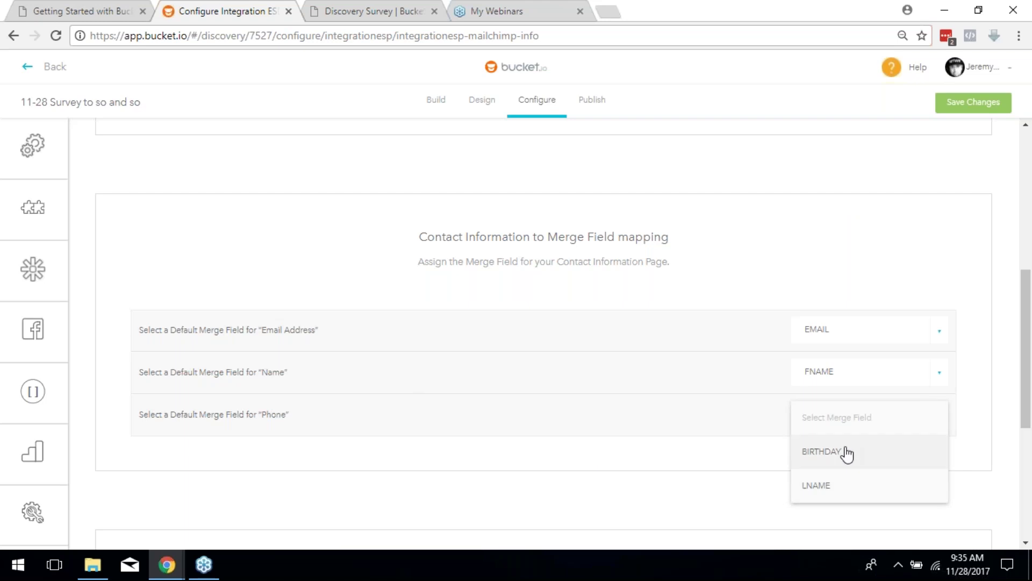
scroll(584, 399, down, 3)
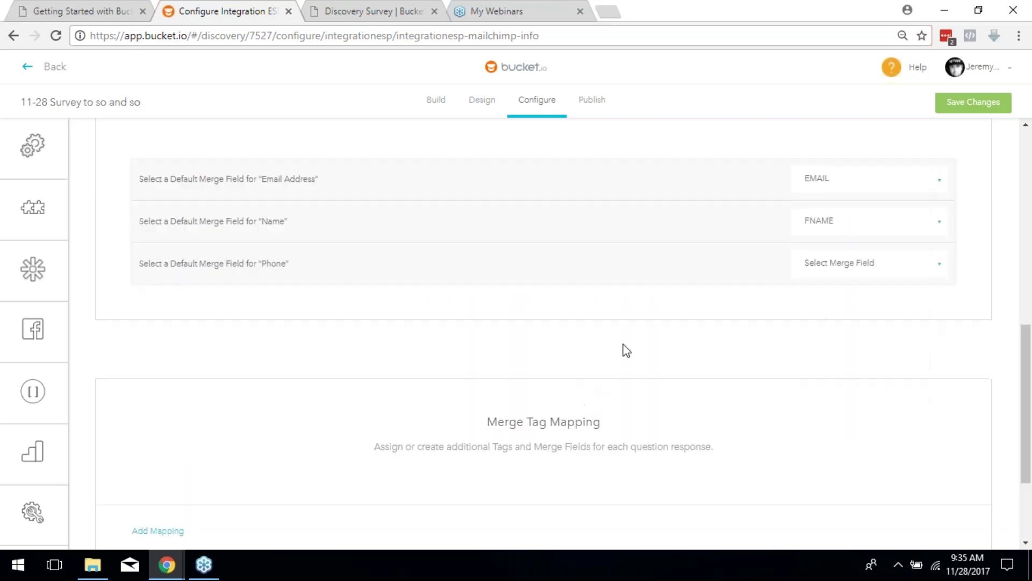
click(823, 269)
click(827, 320)
click(809, 264)
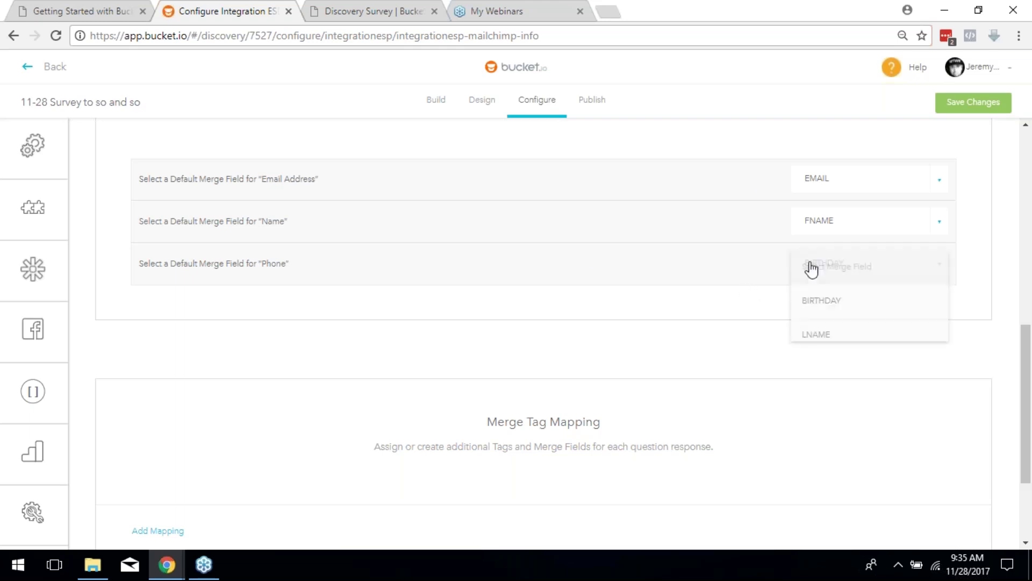
click(819, 299)
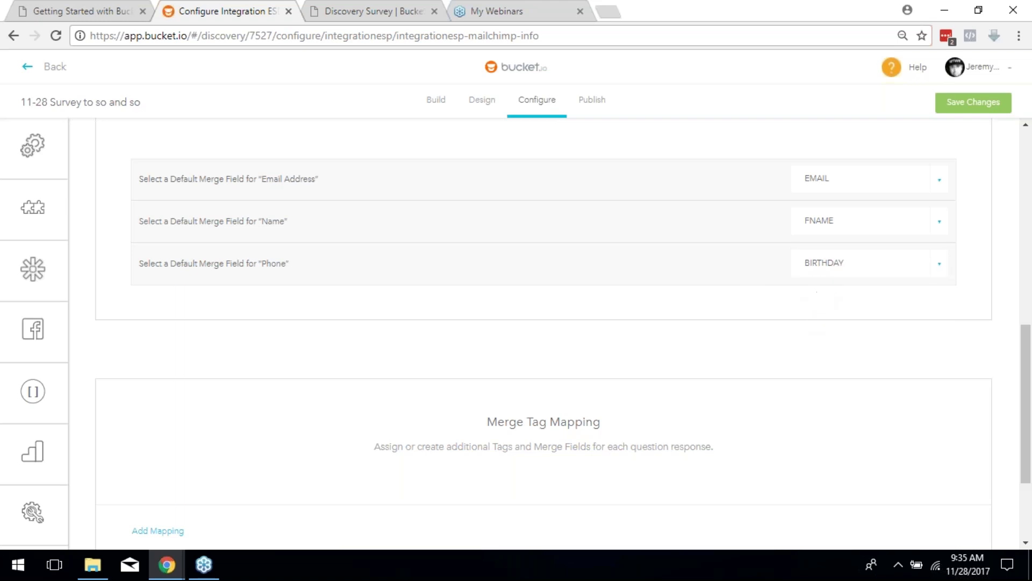
Add a merge tag mapping that links the "Which of the following best describes [your age]" question to the BIRTHDAY merge field
scroll(702, 376, down, 3)
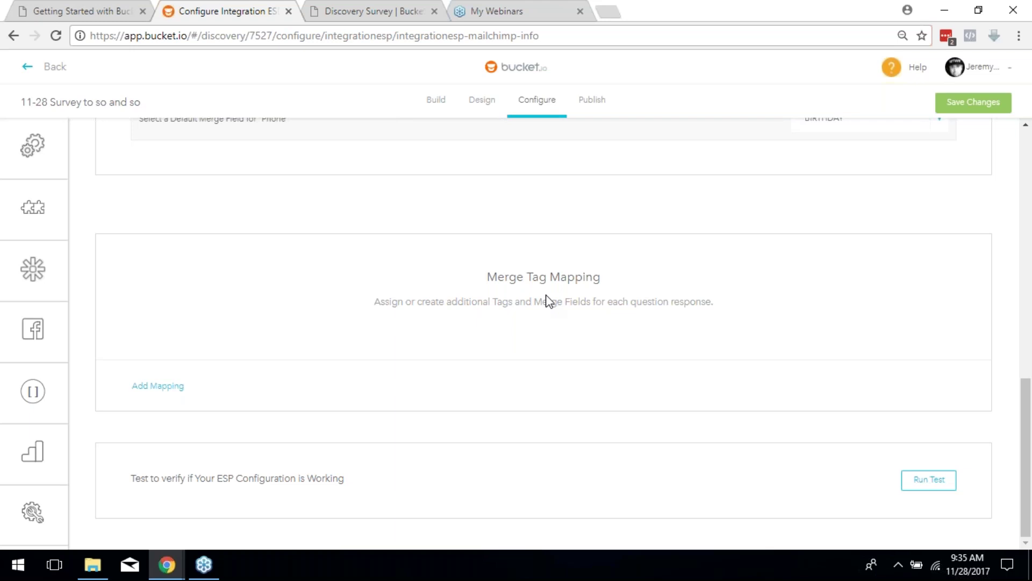
click(164, 389)
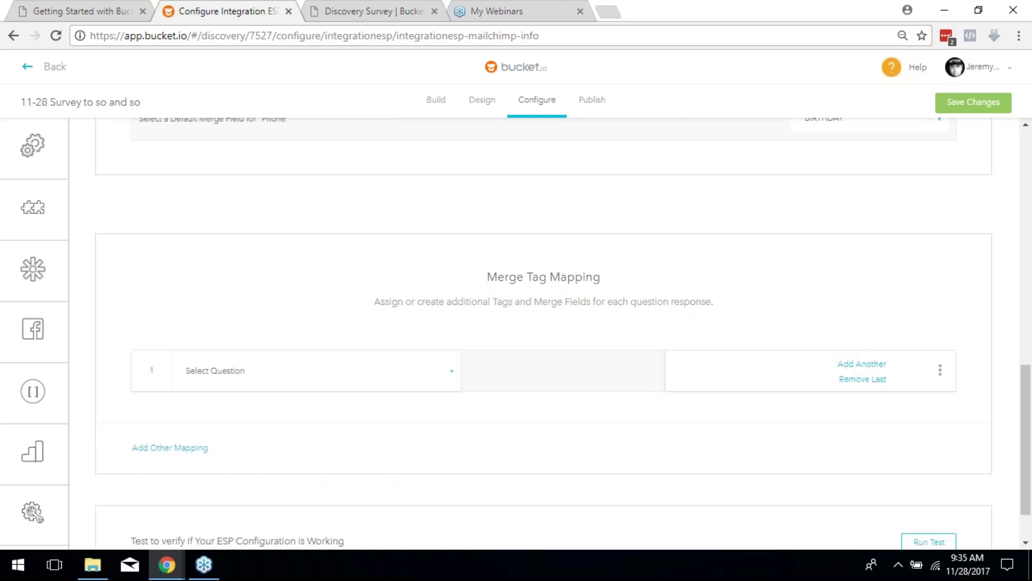
click(368, 371)
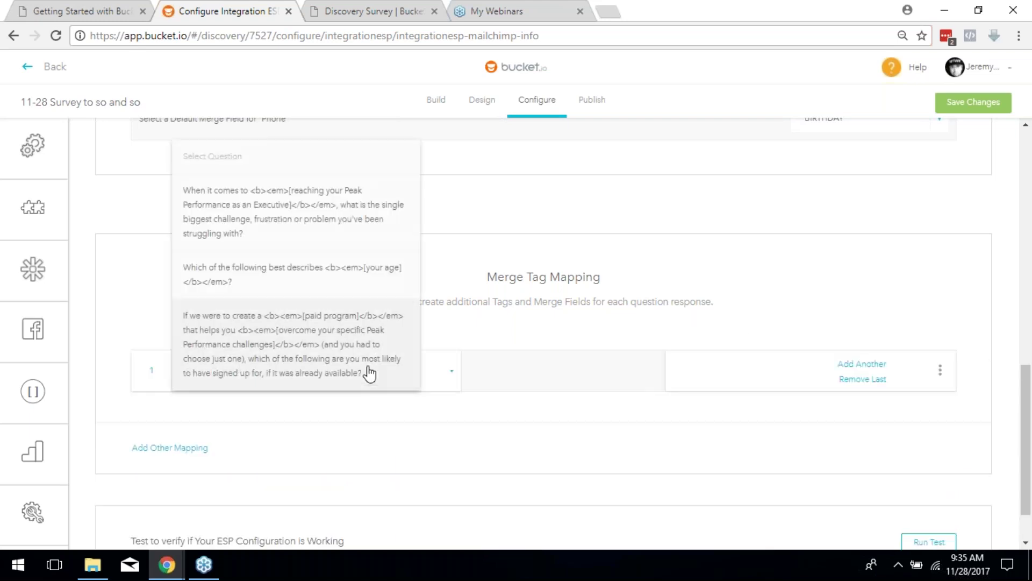
click(294, 282)
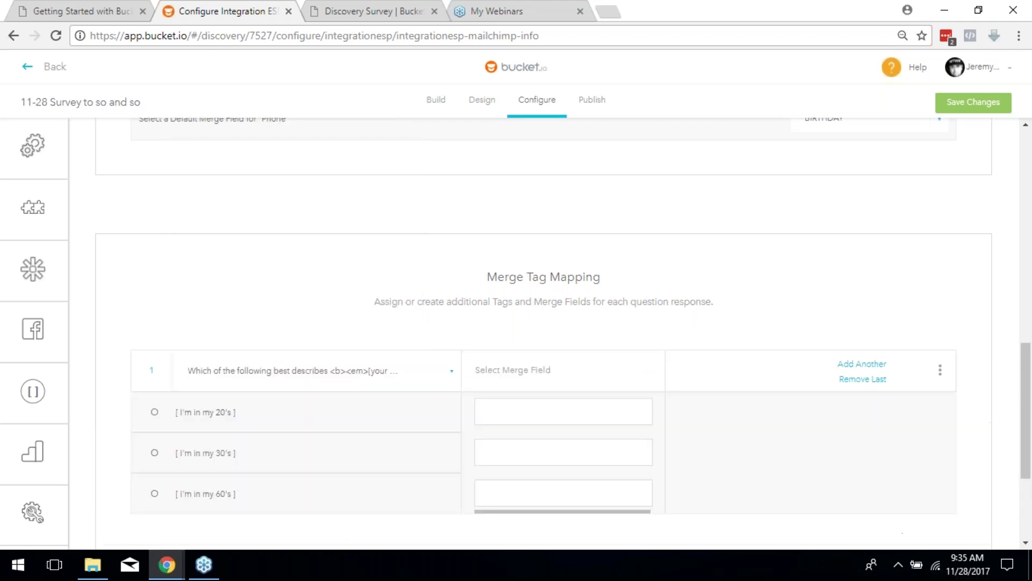
click(593, 377)
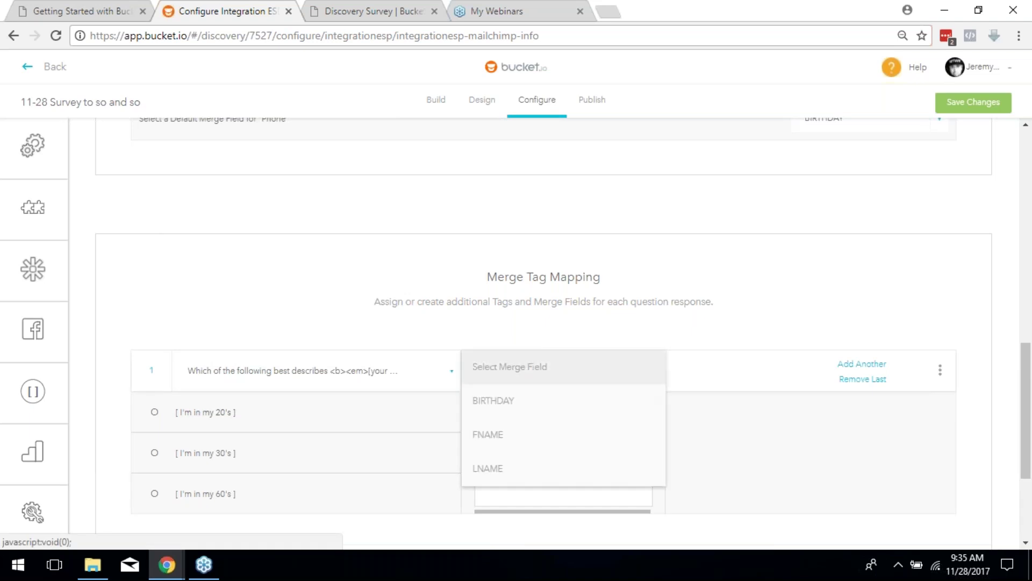
click(517, 414)
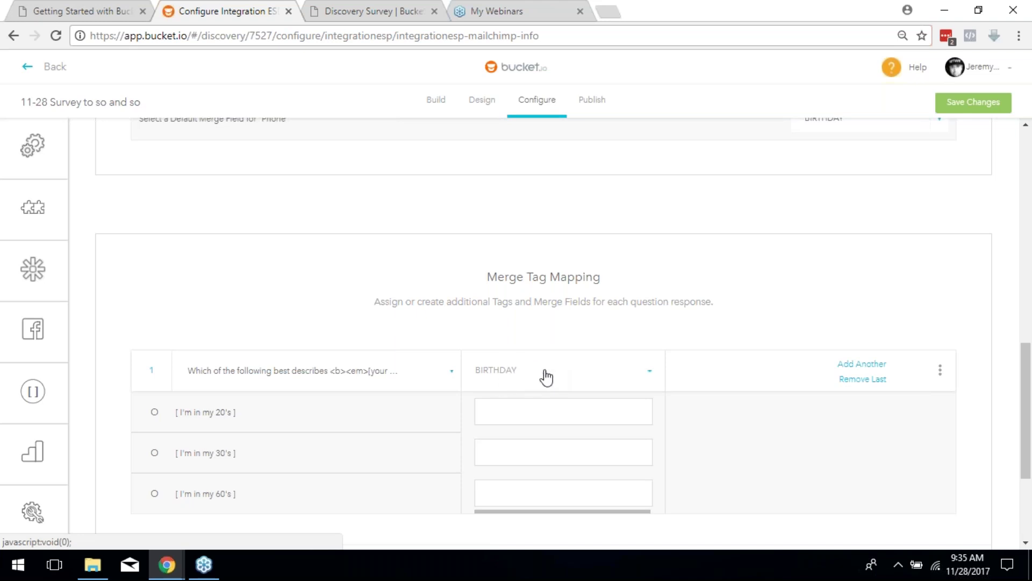
Enter 20s, 30s and 60s as the merge values for the three matching age responses
scroll(788, 489, down, 2)
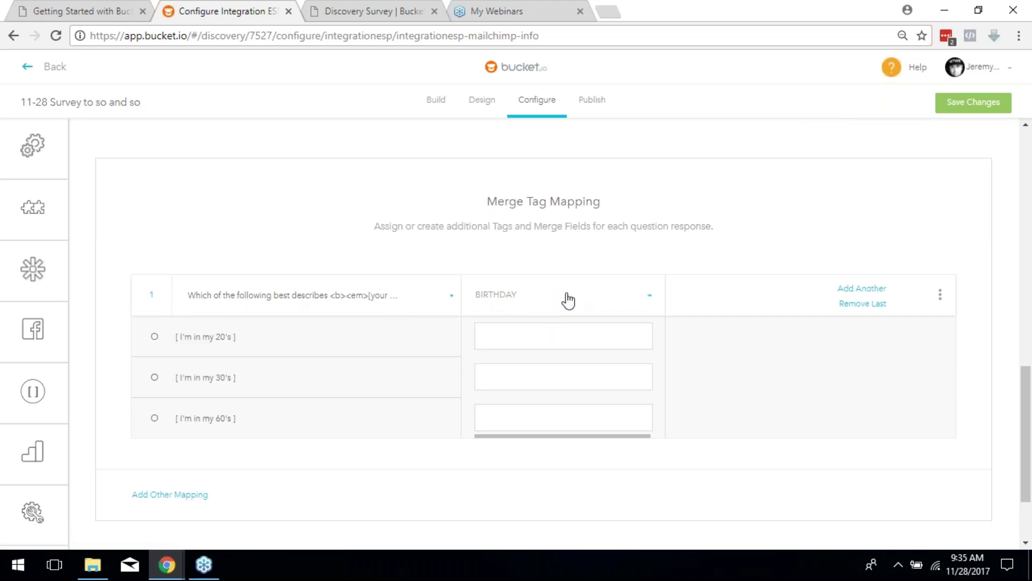
click(537, 344)
text(20s)
click(520, 376)
text(30s)
click(520, 418)
text(60s)
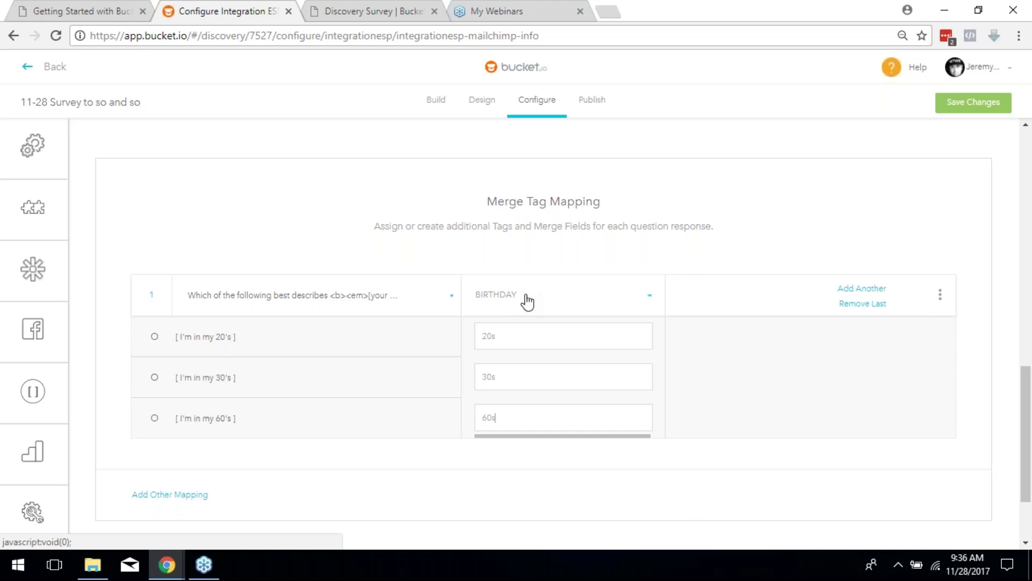
Add a second merge tag mapping that links the paid program question to the LNAME merge field
scroll(350, 417, down, 2)
click(163, 387)
scroll(376, 354, down, 1)
click(231, 314)
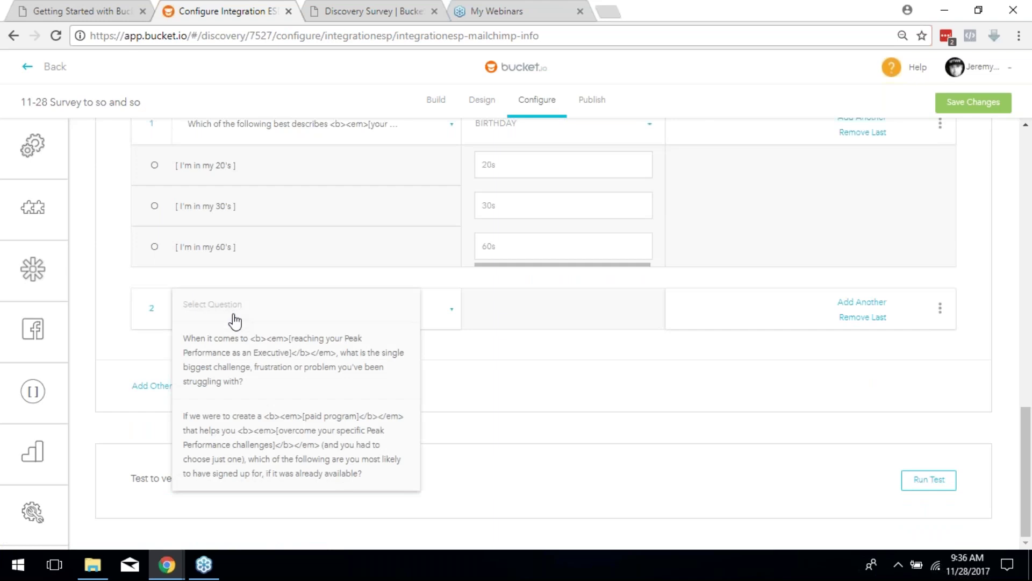
click(237, 441)
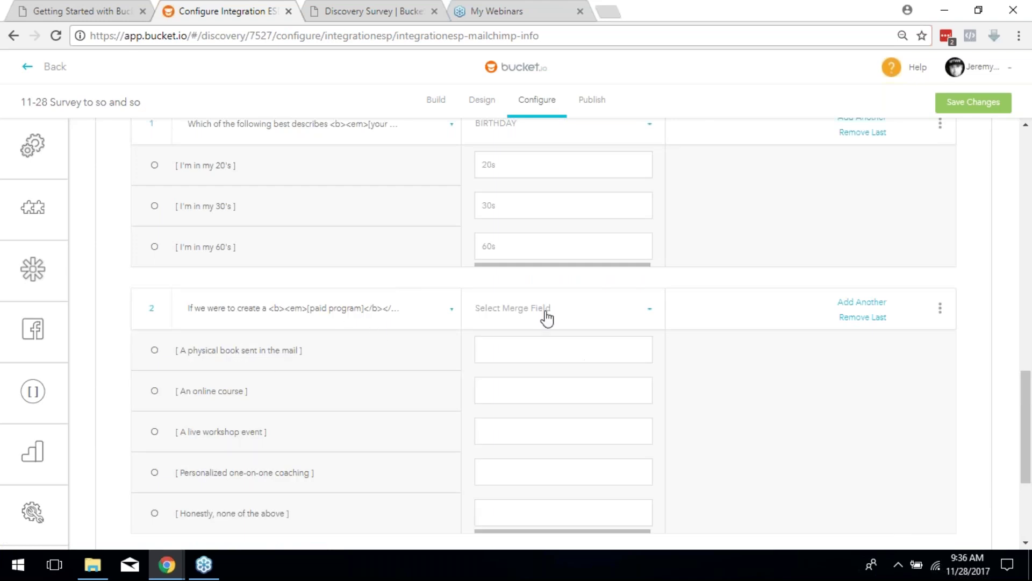
click(546, 313)
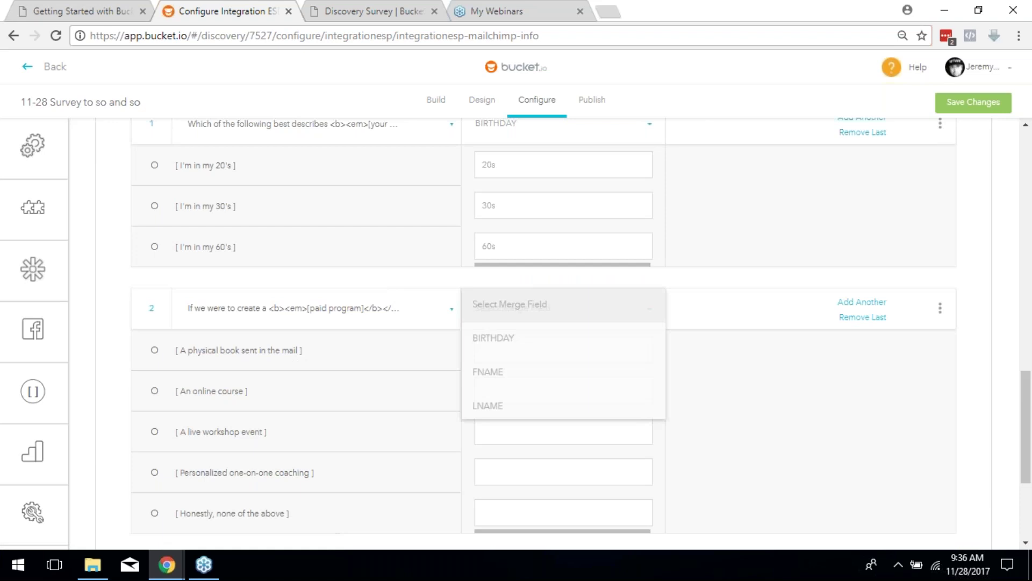
click(541, 414)
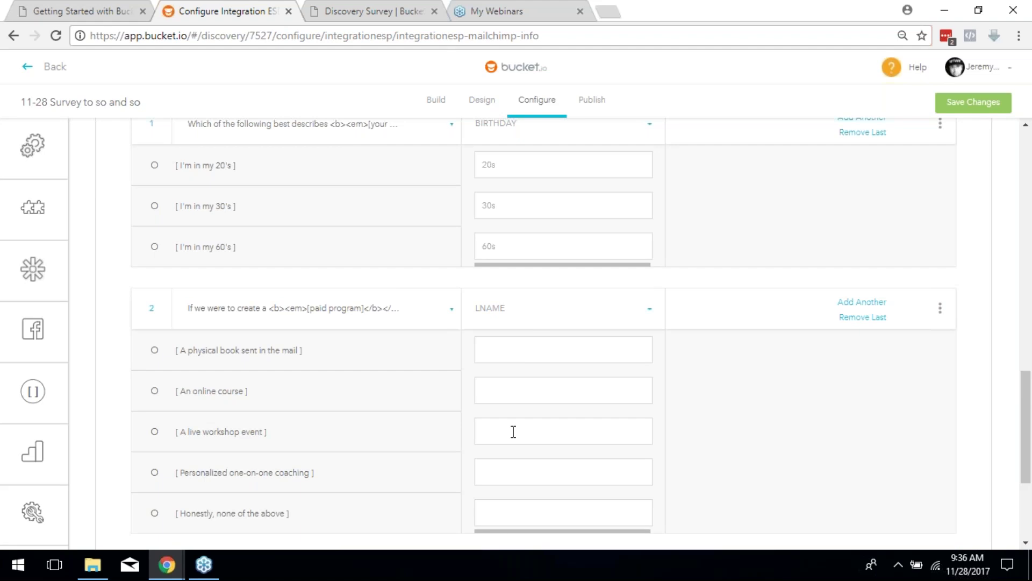
scroll(503, 540, down, 3)
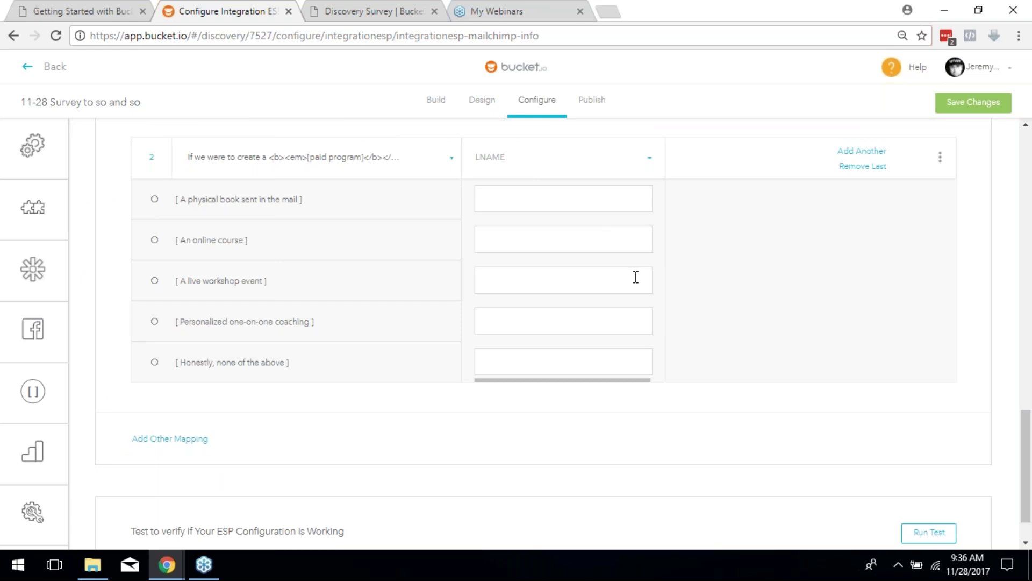
mouse_move(19, 211)
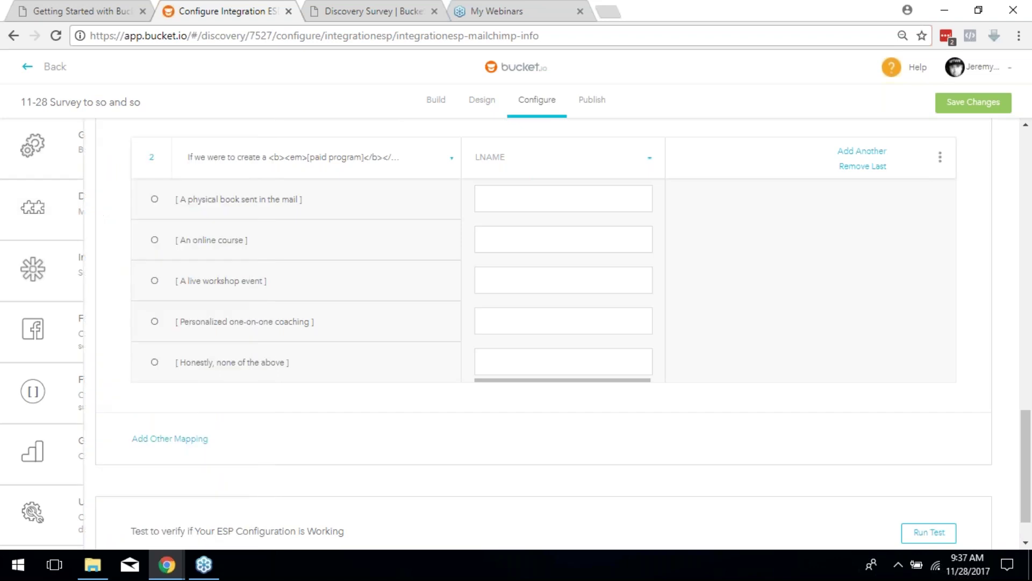
scroll(516, 256, up, 4)
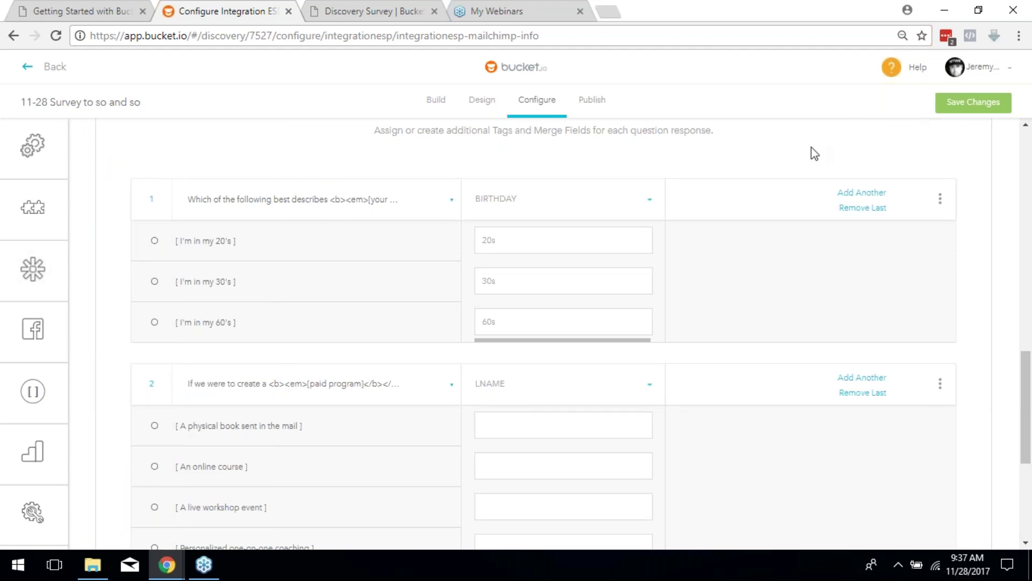
mouse_move(72, 200)
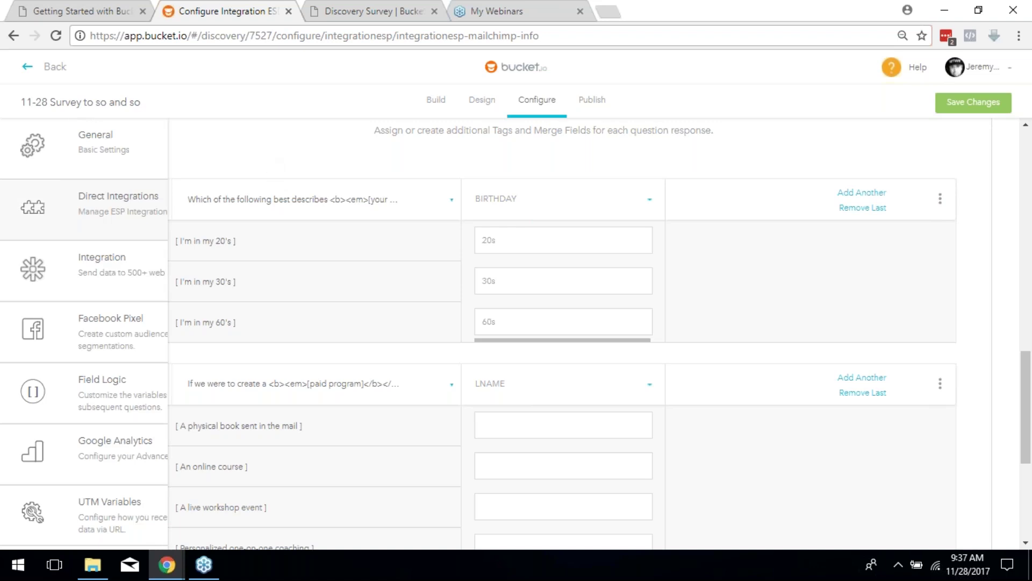
Open the survey's Zapier integration settings to view the option for connecting other email service providers
click(89, 260)
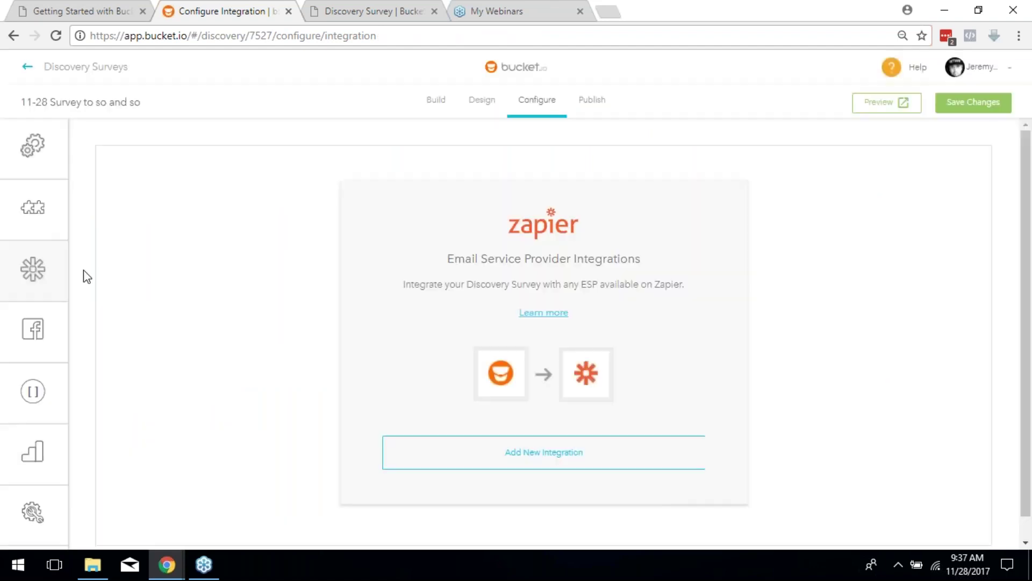
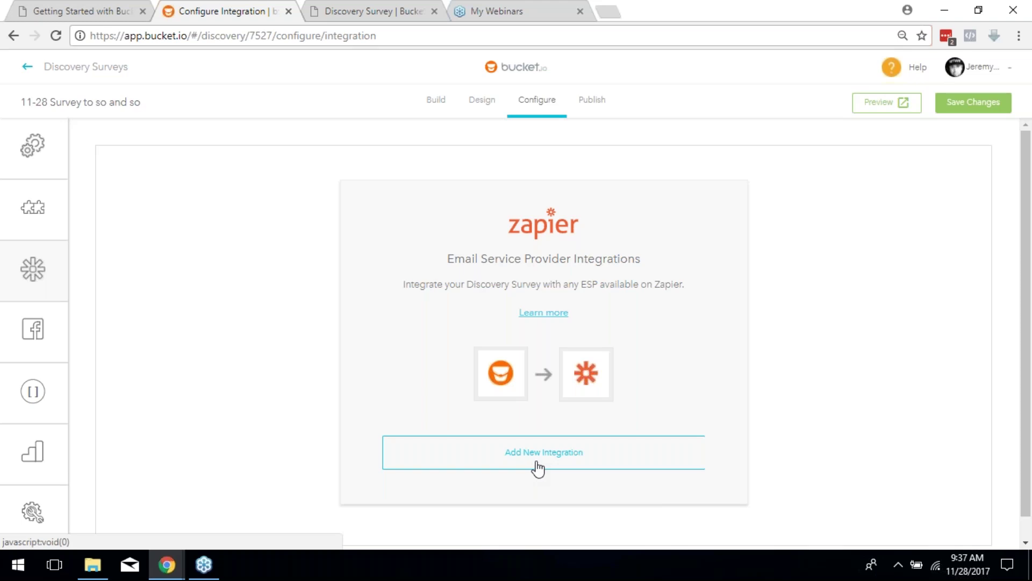
Browse the Integrations articles in the Bucket.io Support Center and return to the Support Center's home page
click(914, 74)
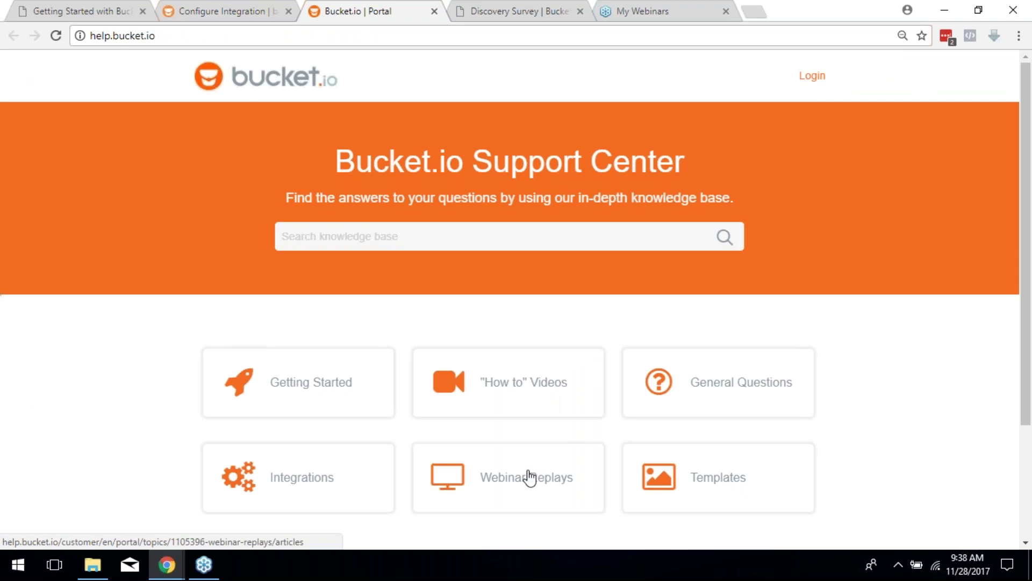
click(269, 480)
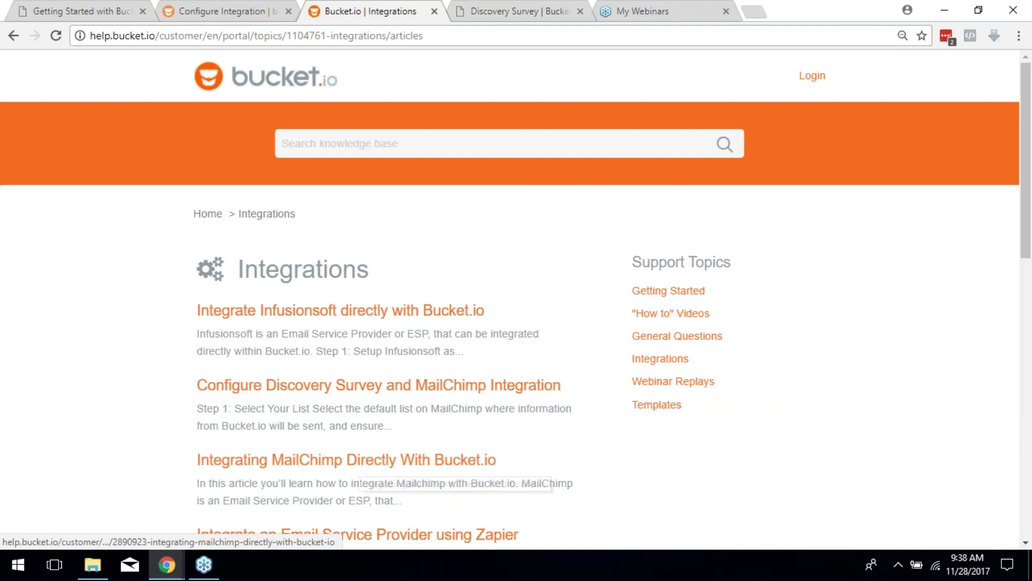
scroll(374, 375, down, 6)
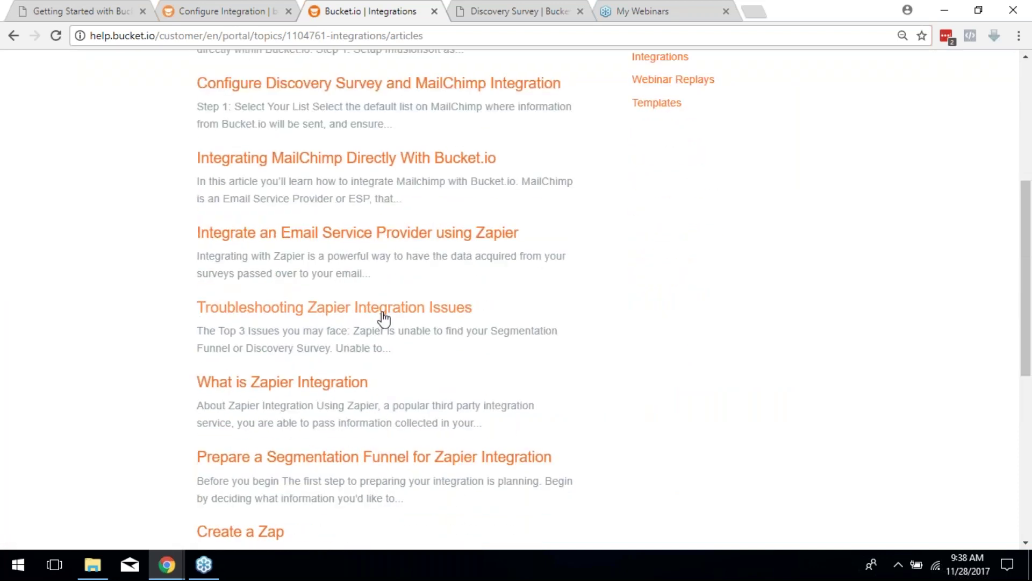
scroll(312, 412, down, 1)
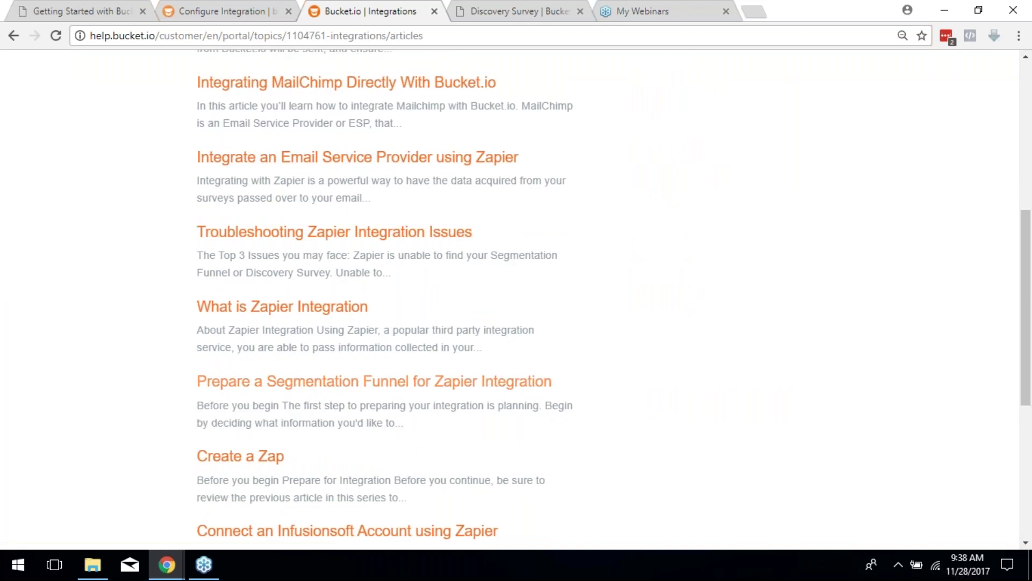
scroll(336, 392, up, 7)
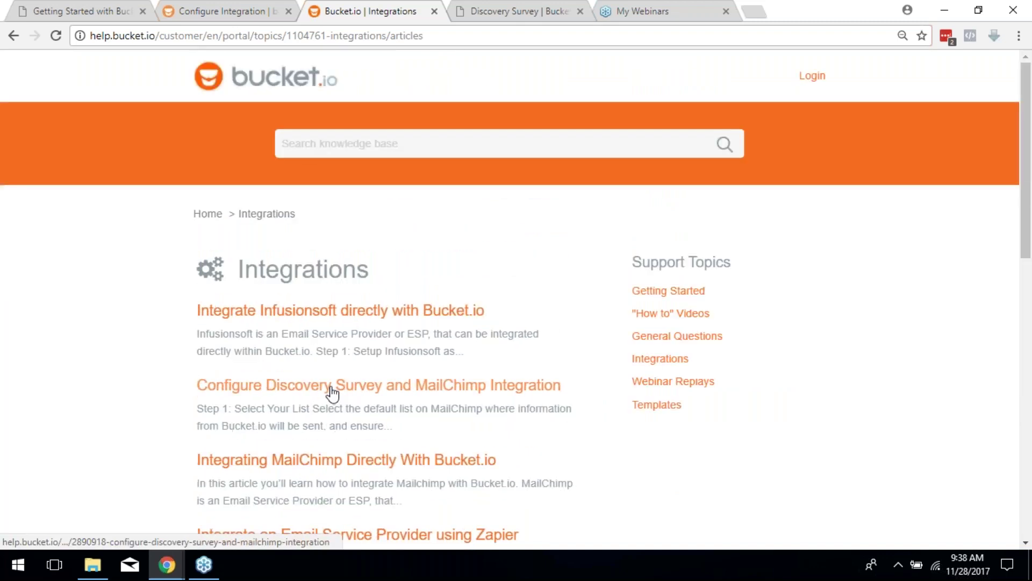
click(14, 35)
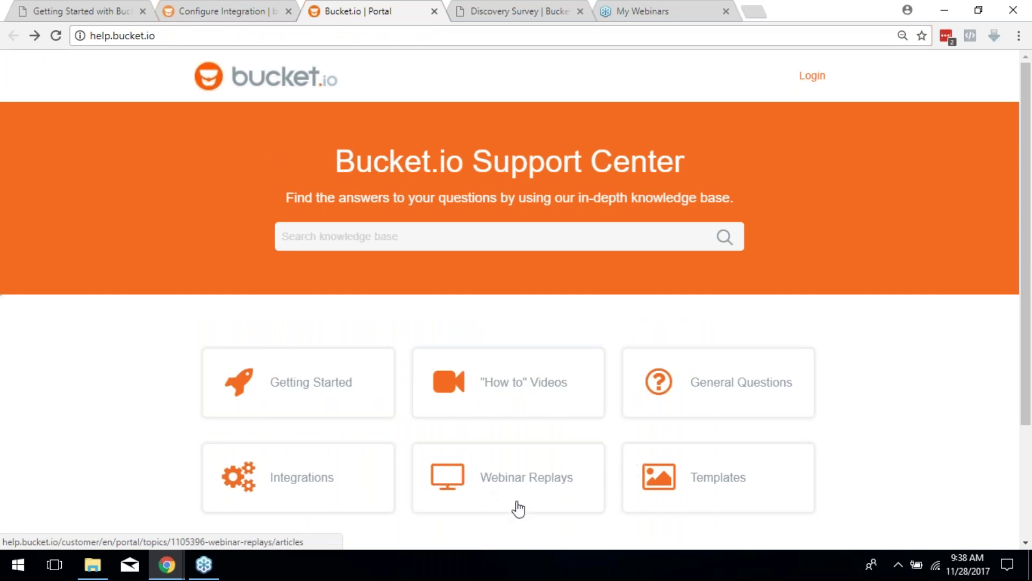
Examine the list of Webinar Replays in the support center, including the How to Integrate Zapier entry
click(509, 482)
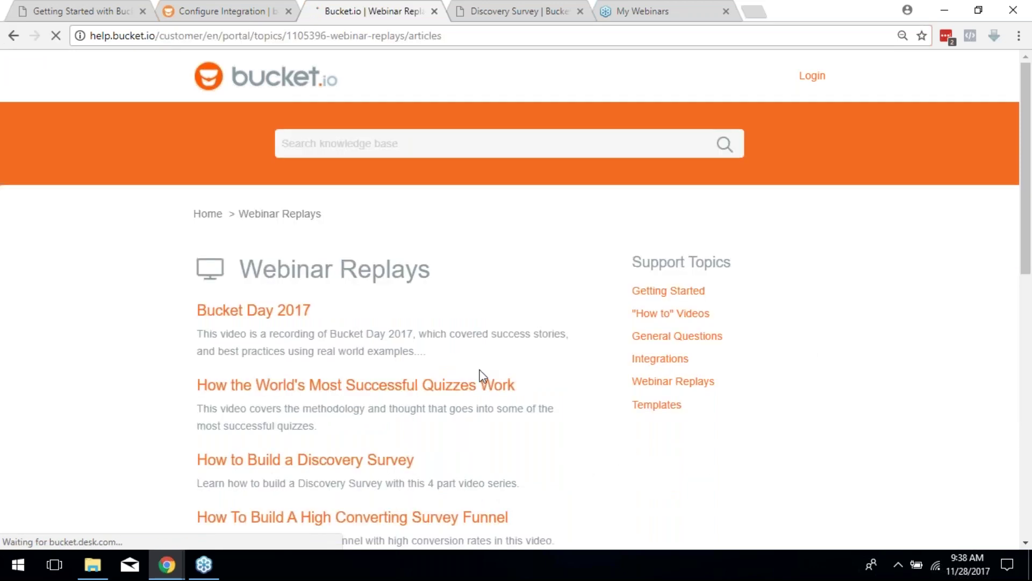
scroll(480, 371, down, 4)
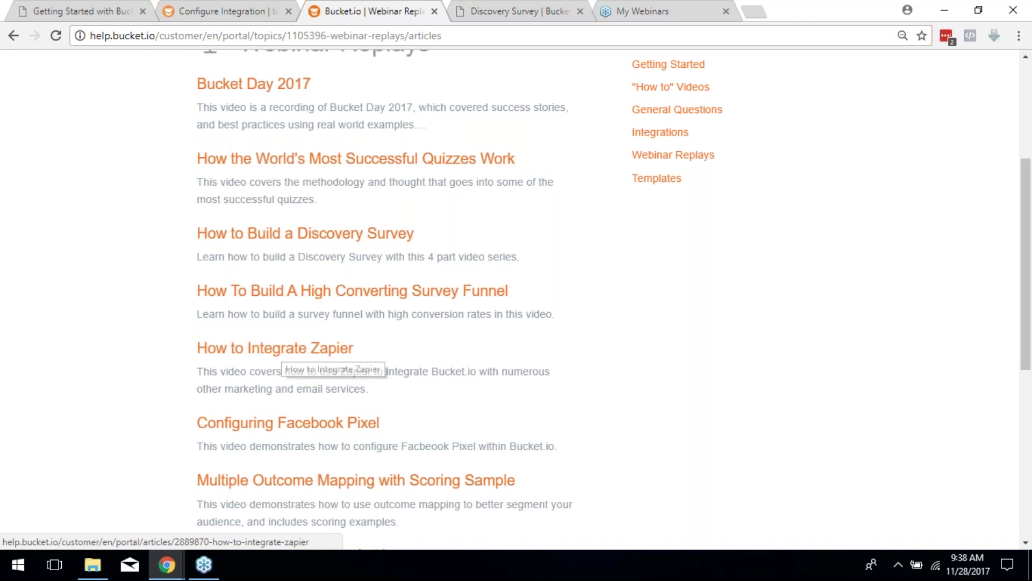
click(8, 41)
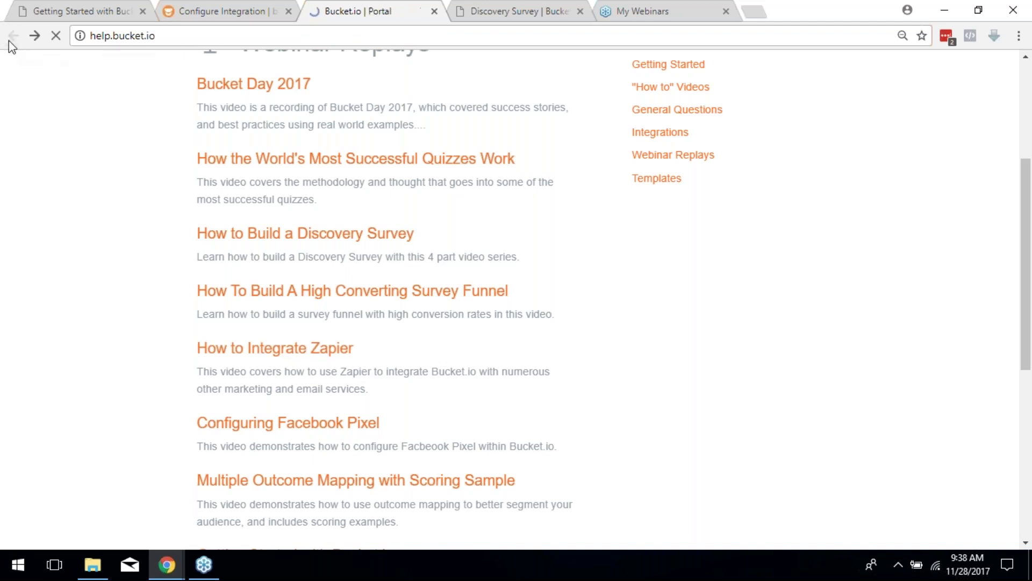
click(515, 480)
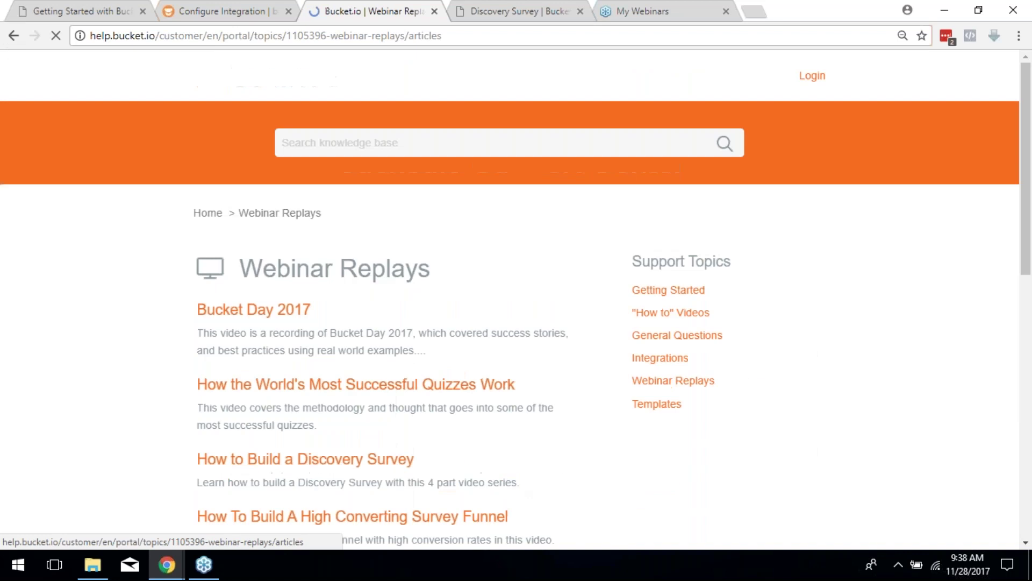
scroll(515, 480, down, 1)
scroll(208, 364, down, 1)
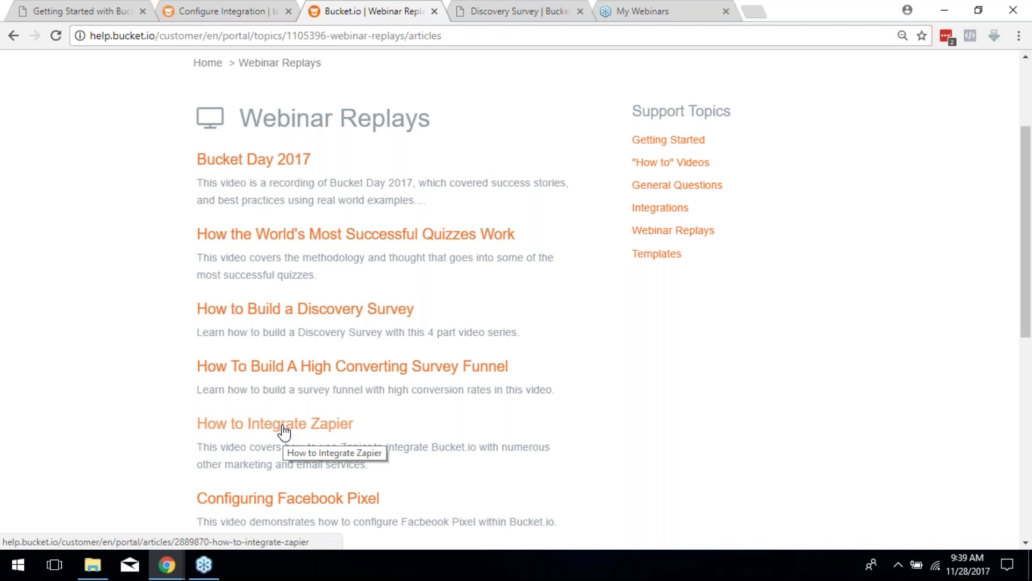
Return to the survey's configuration and switch the Facebook Pixel integration on and back off
click(235, 11)
mouse_move(152, 271)
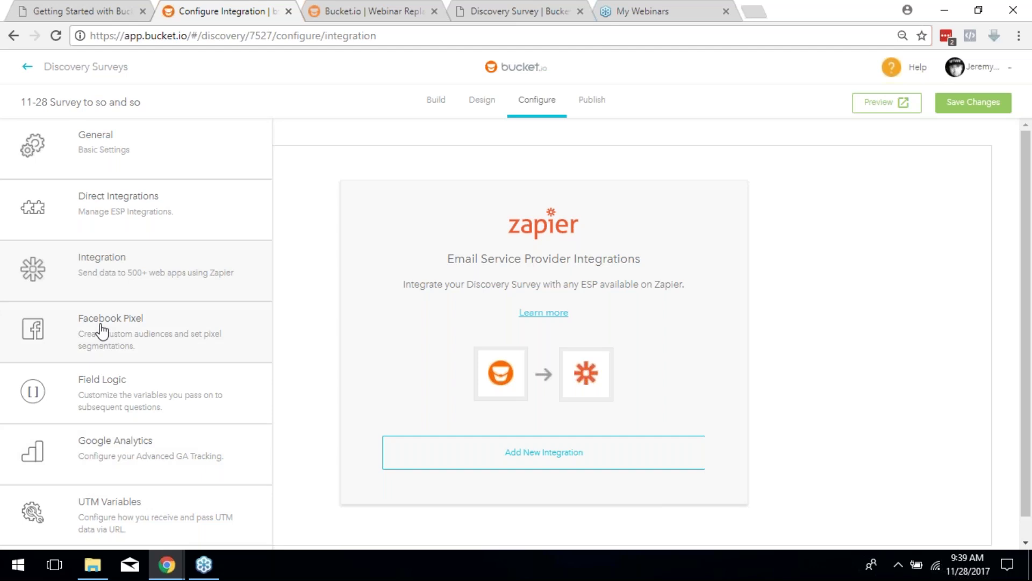
click(172, 329)
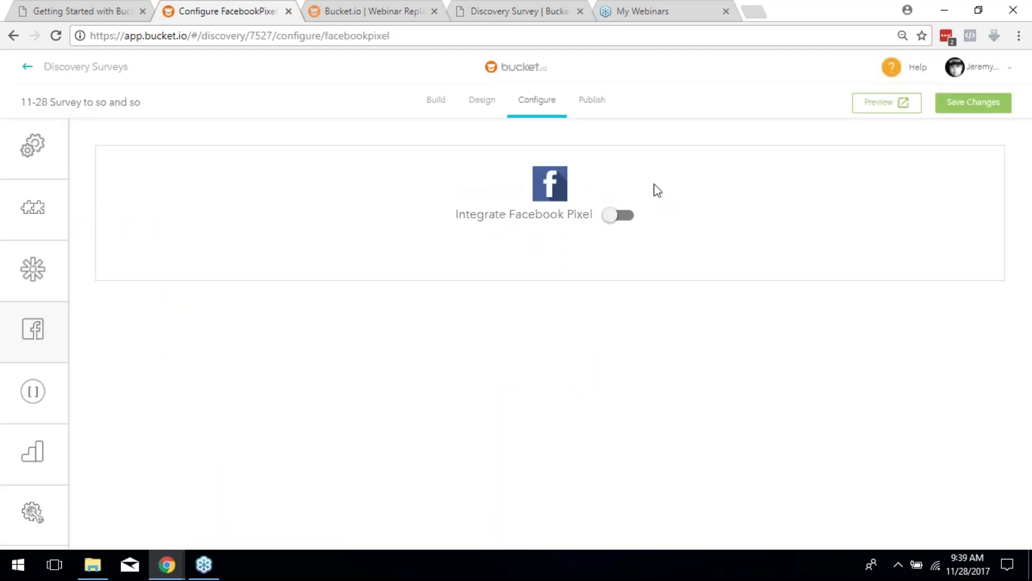
click(616, 216)
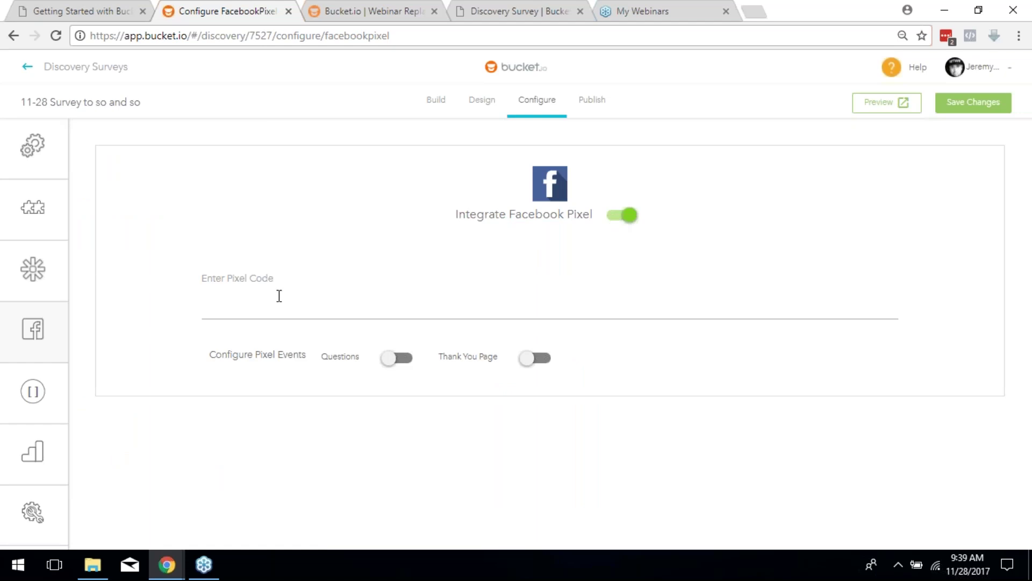
click(616, 216)
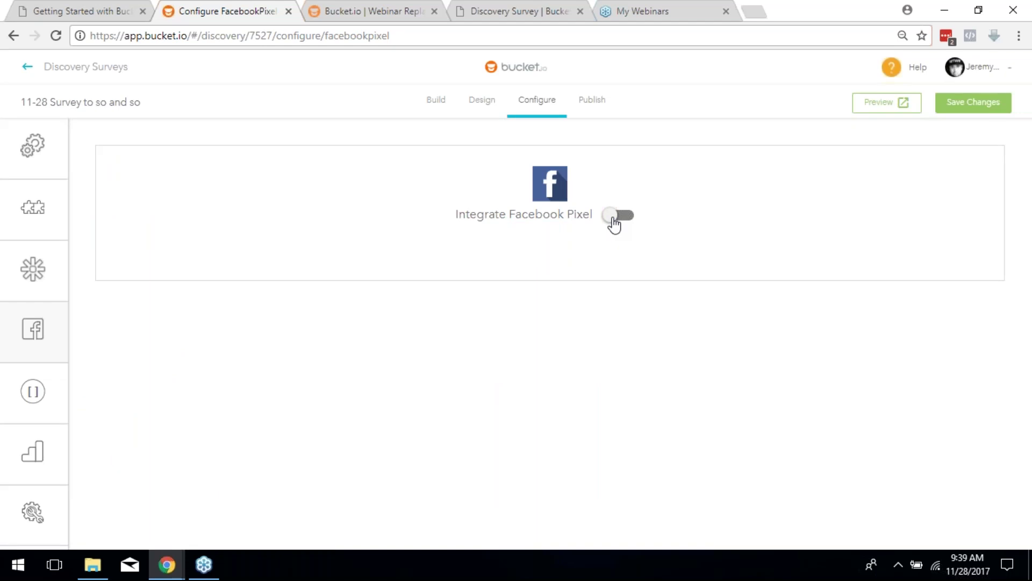
Open the survey's UTM Variables configuration and review its pass and append options
mouse_move(51, 385)
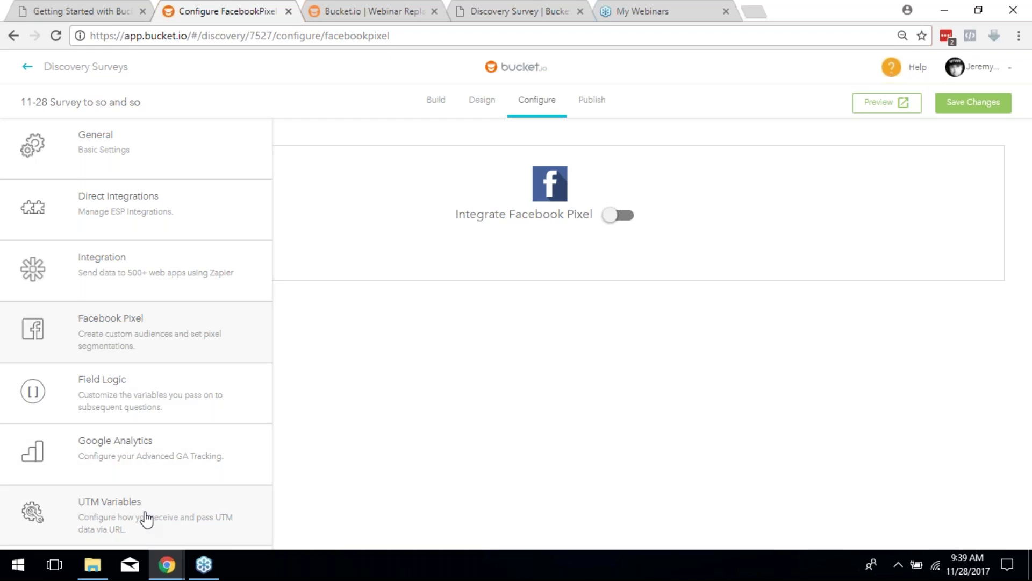
click(98, 513)
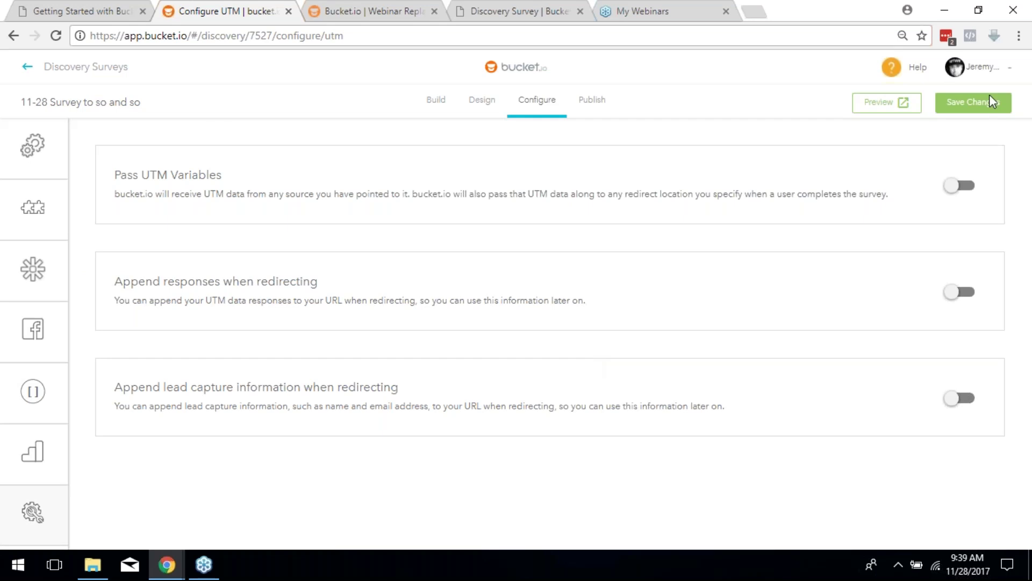
mouse_move(15, 458)
mouse_move(94, 461)
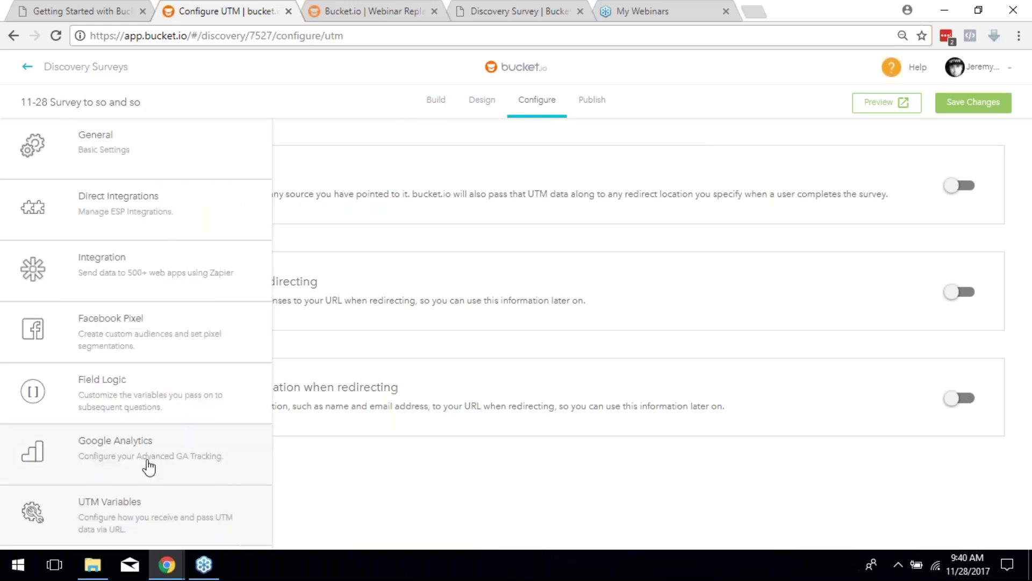
Open the support center from the survey's help link, look through the Webinar Replays, and return to the portal's home page
click(913, 72)
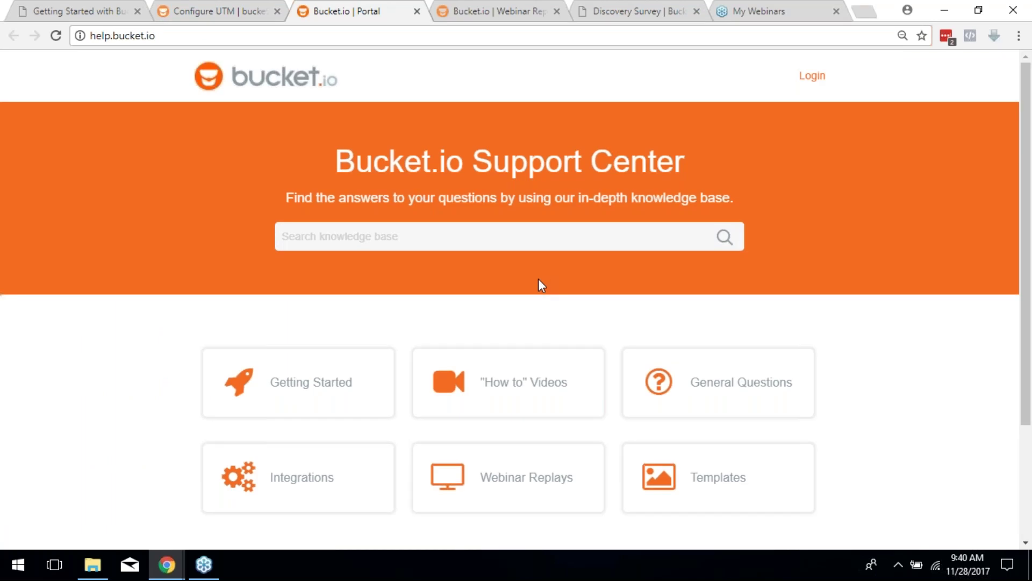
scroll(541, 302, down, 3)
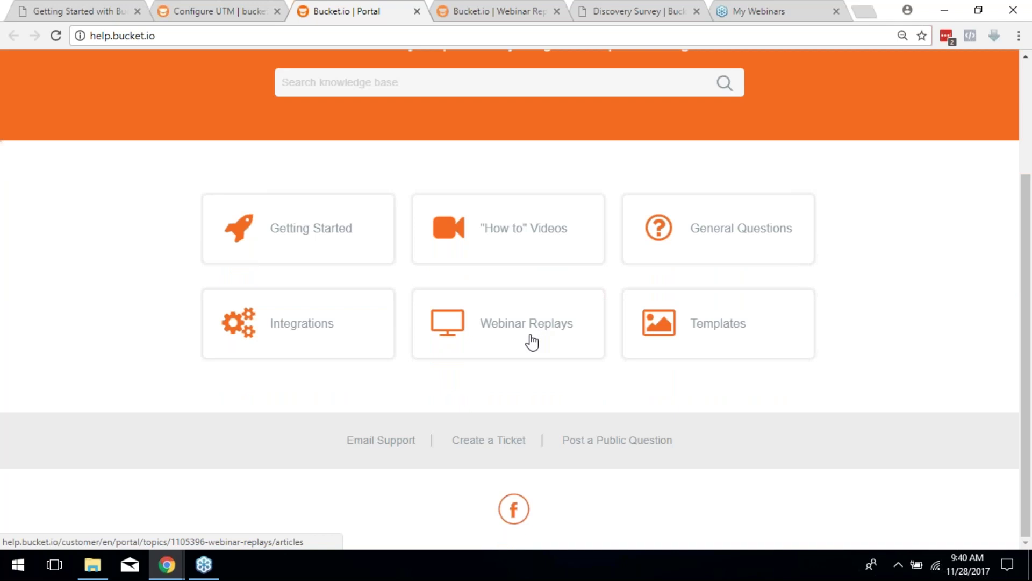
click(531, 340)
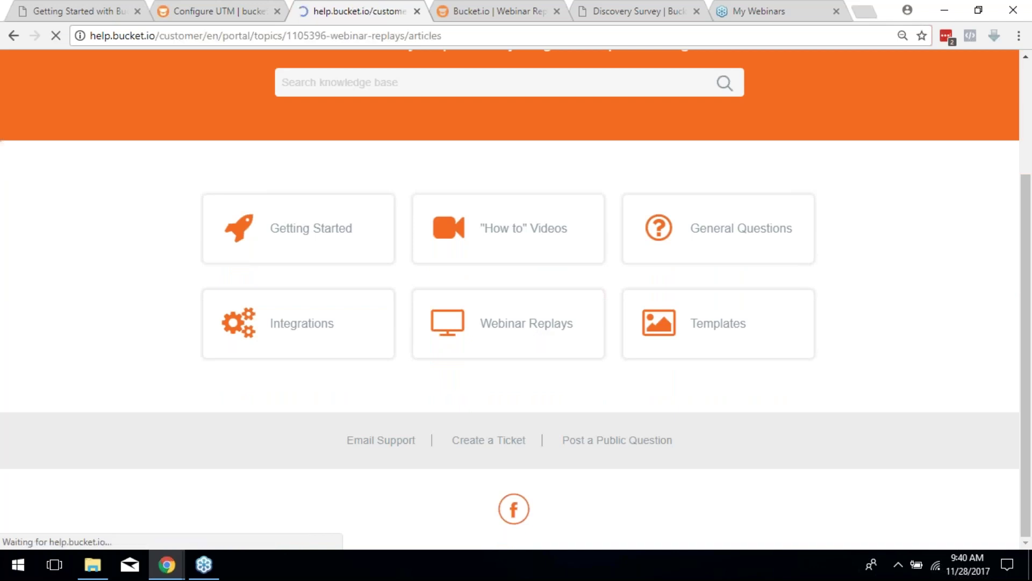
scroll(538, 315, down, 2)
scroll(530, 361, down, 5)
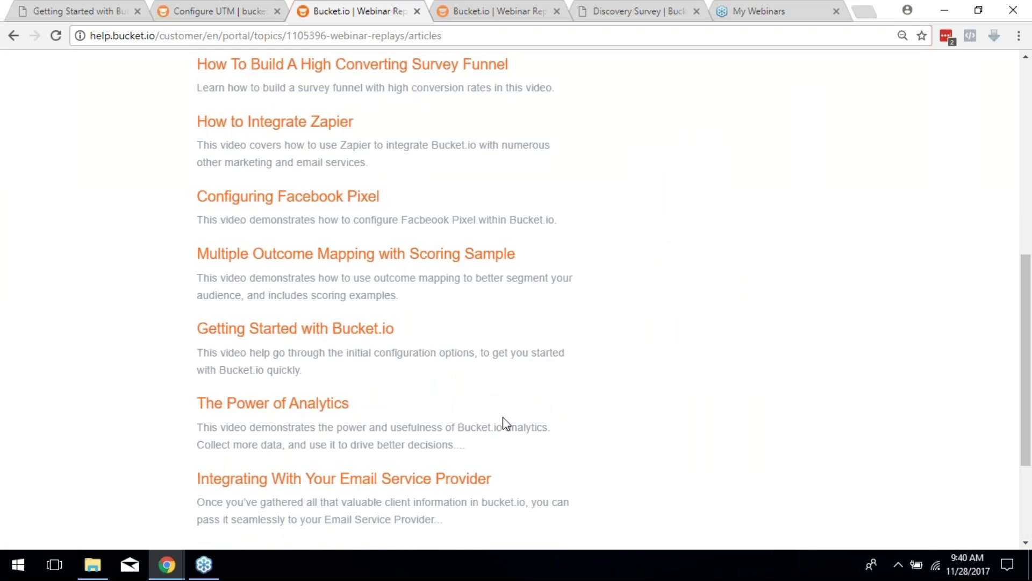
scroll(509, 414, down, 2)
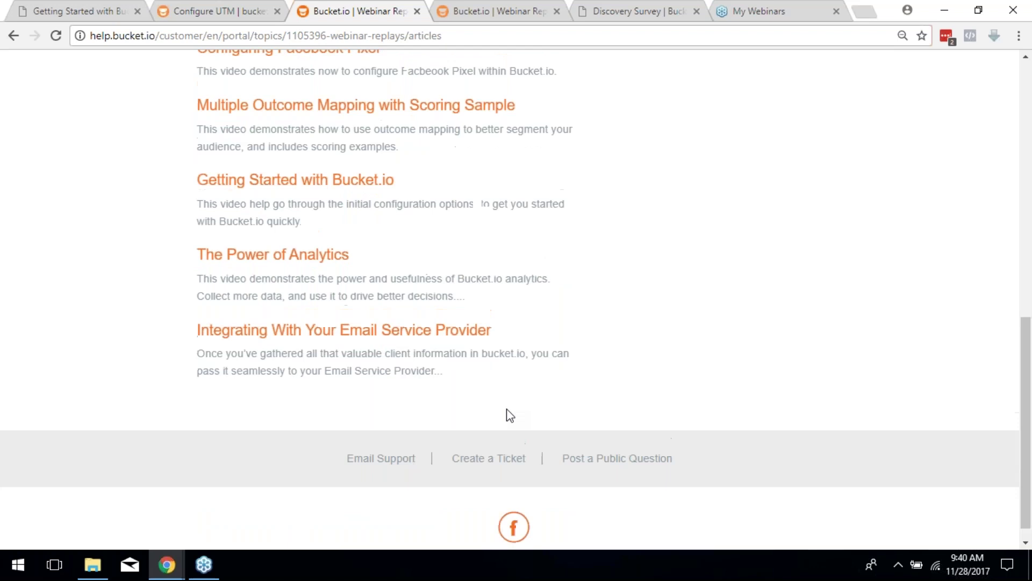
scroll(510, 414, up, 6)
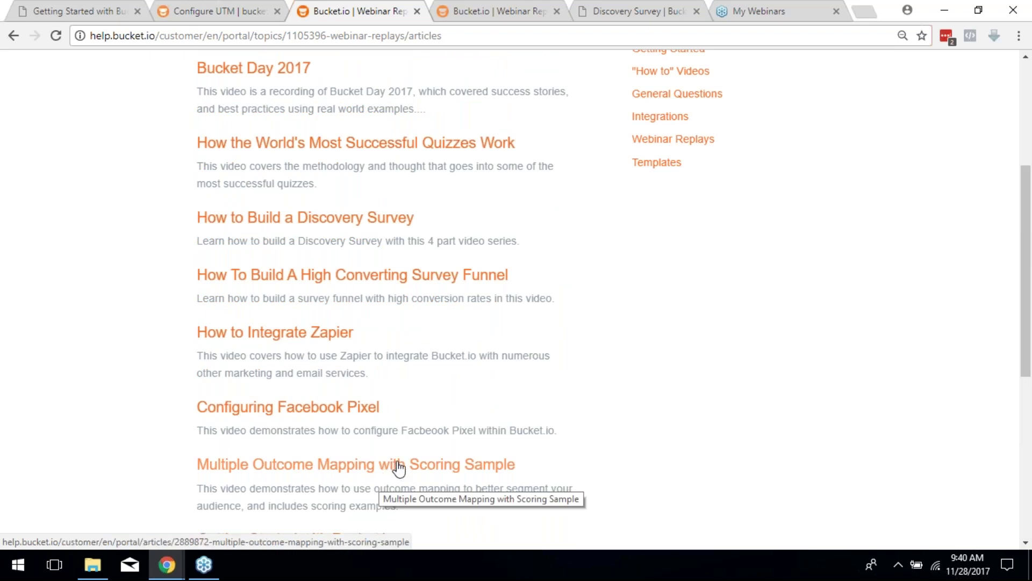
scroll(280, 264, up, 5)
click(14, 35)
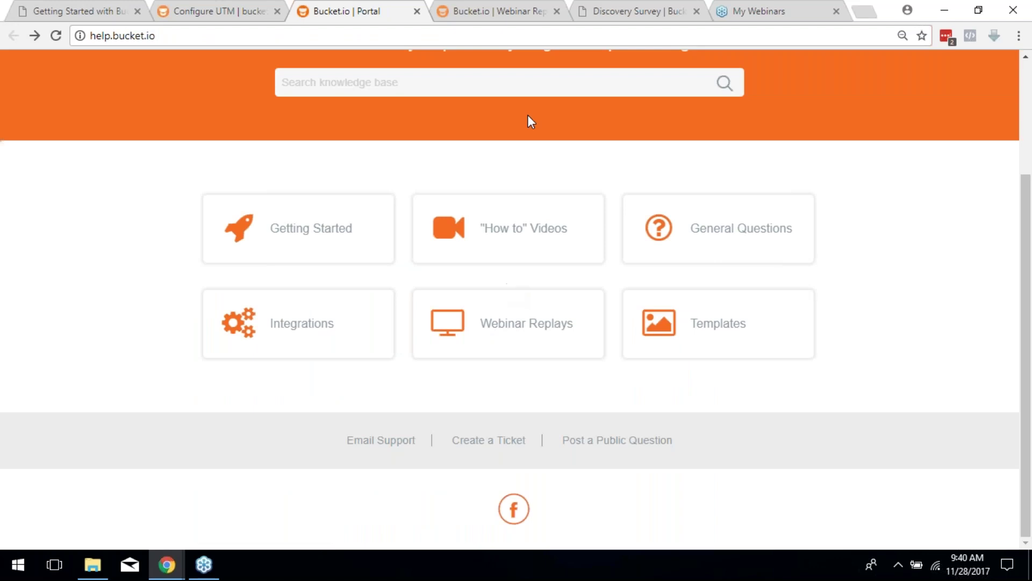
Close the duplicate Webinar Replays page and return to the support portal
click(516, 11)
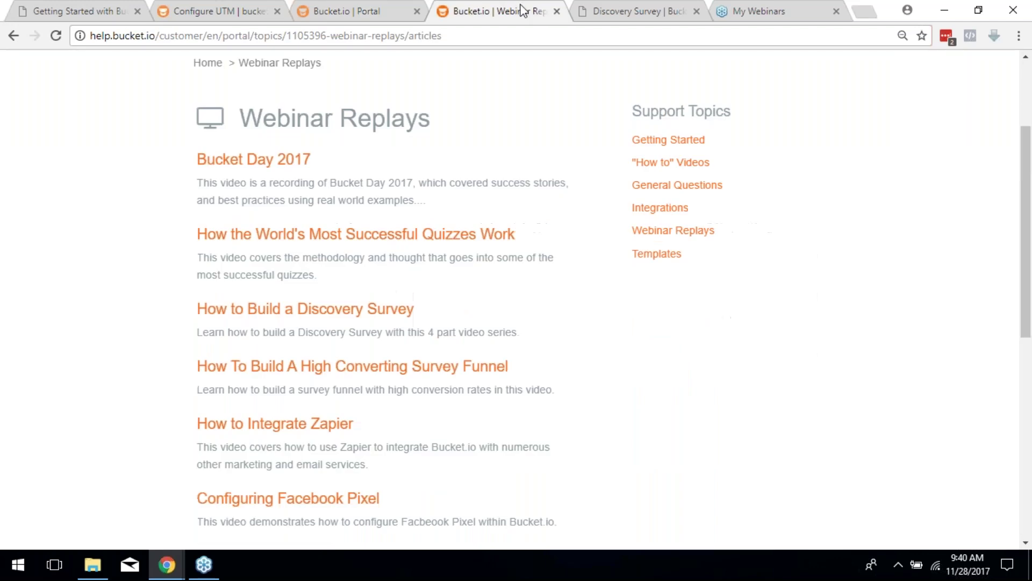
click(557, 11)
click(371, 11)
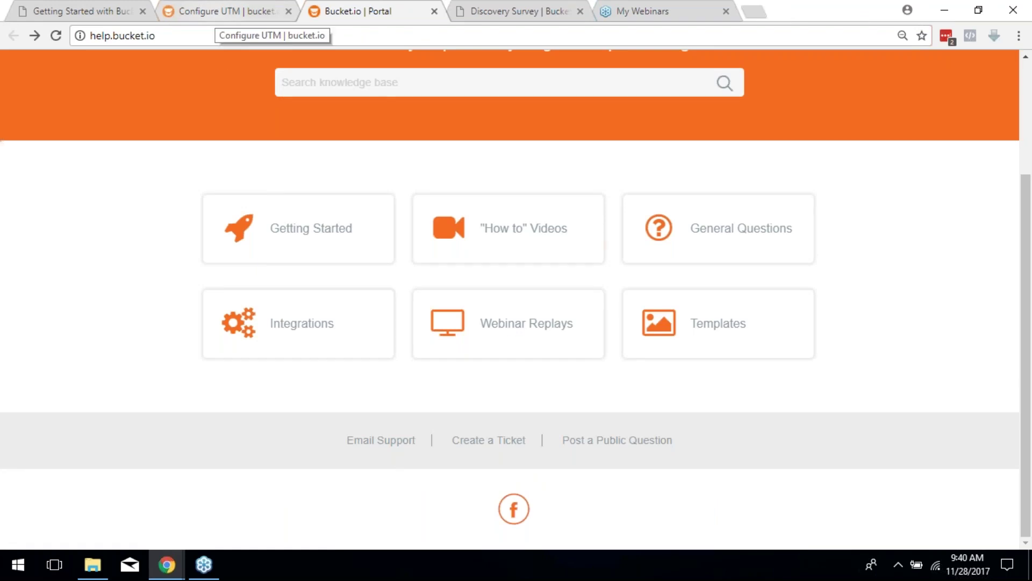
Return to the 11-28 survey and move on to its Publish stage, discarding the unsaved changes
click(226, 10)
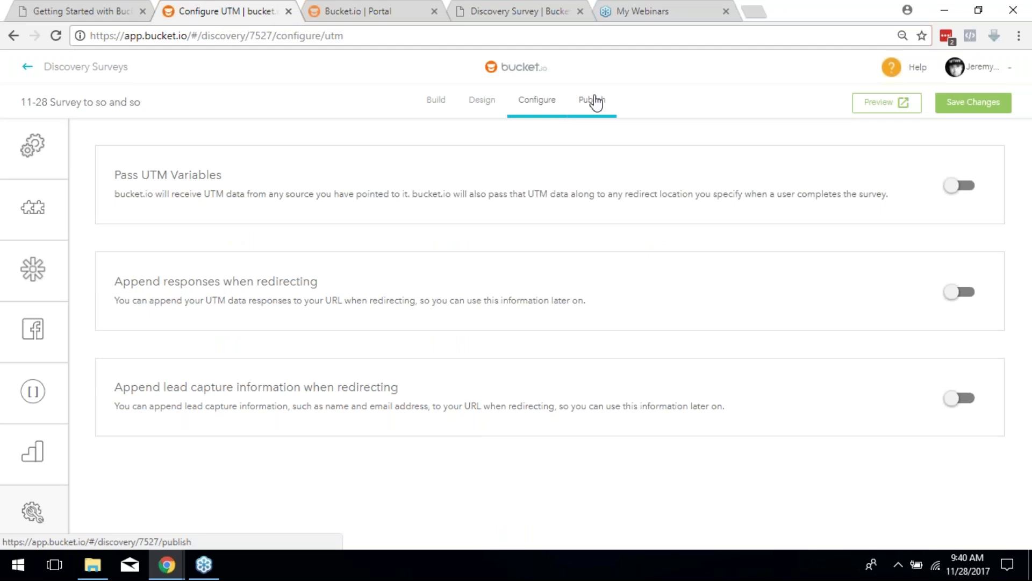
click(94, 15)
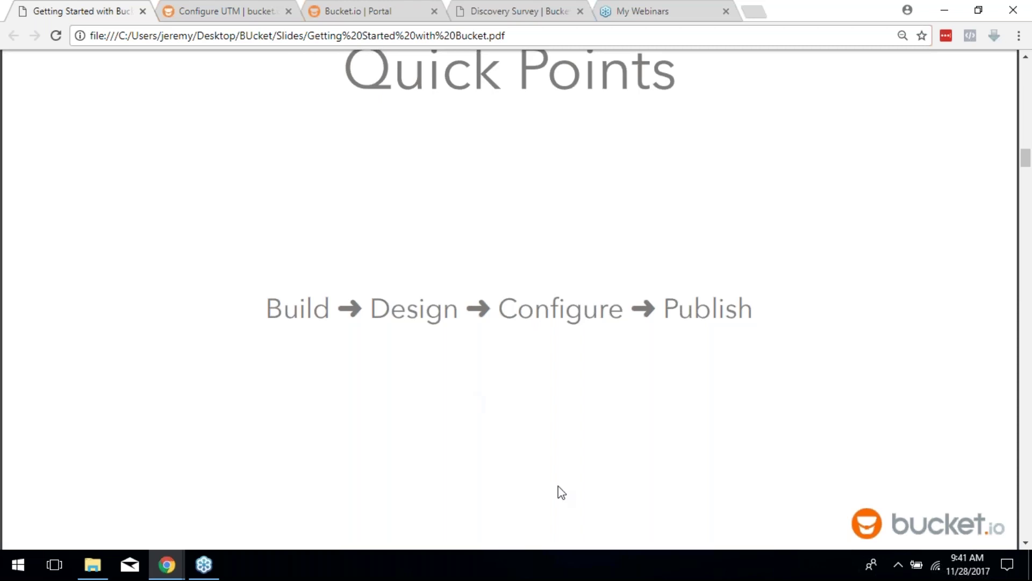
click(243, 7)
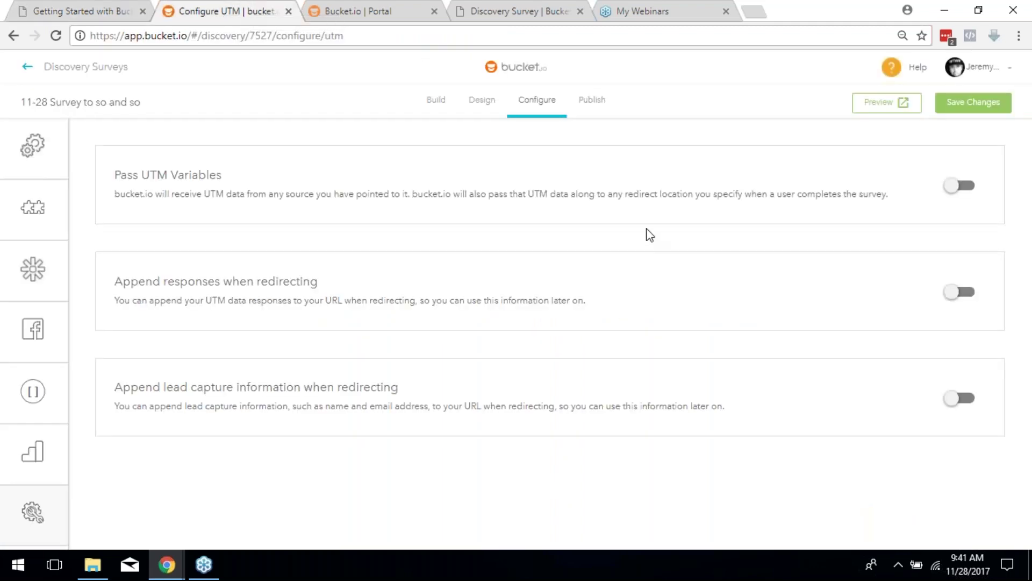
click(599, 106)
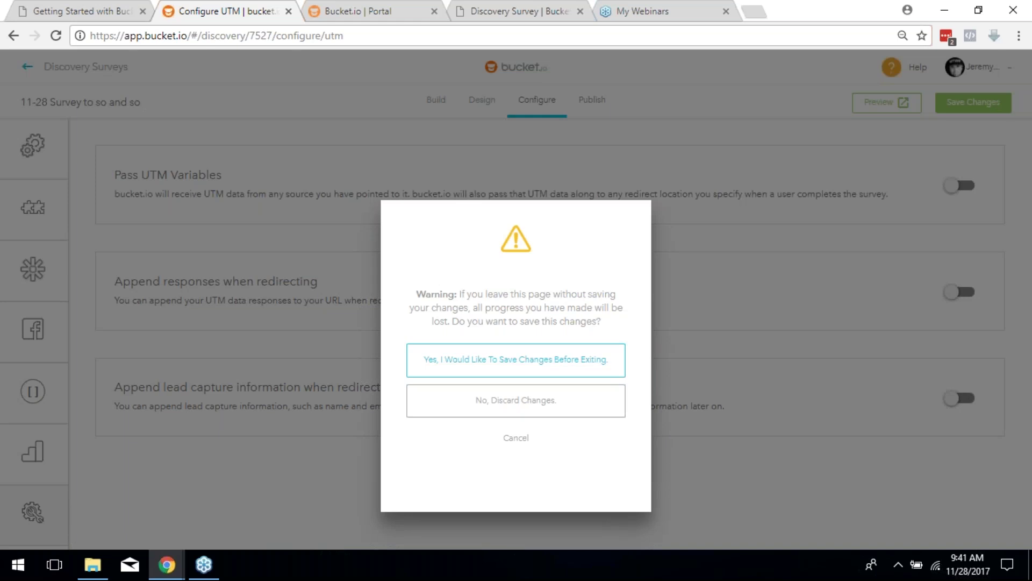
click(549, 407)
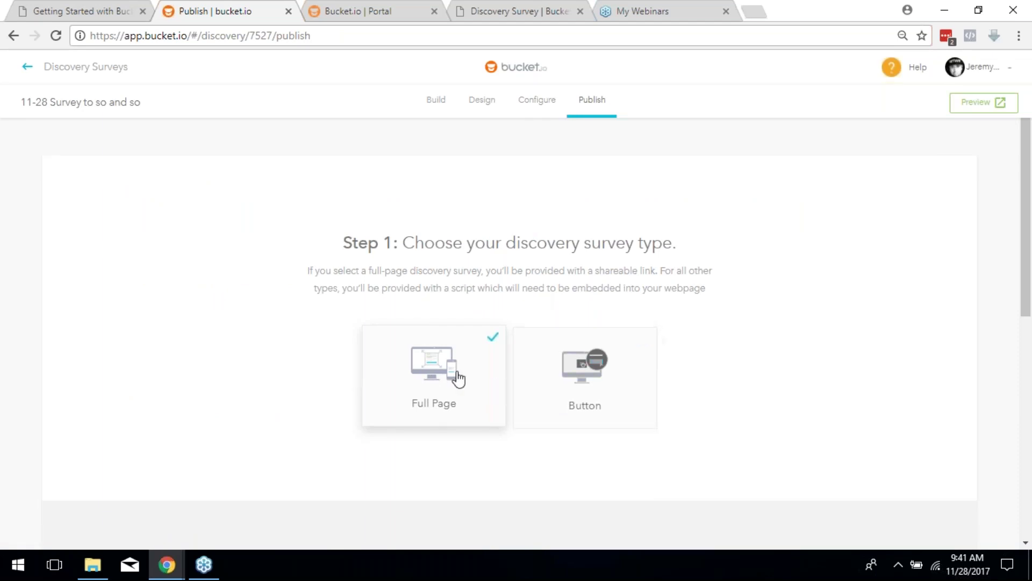
Try the Button discovery survey type and settle on Full Page as the only selected type
click(572, 412)
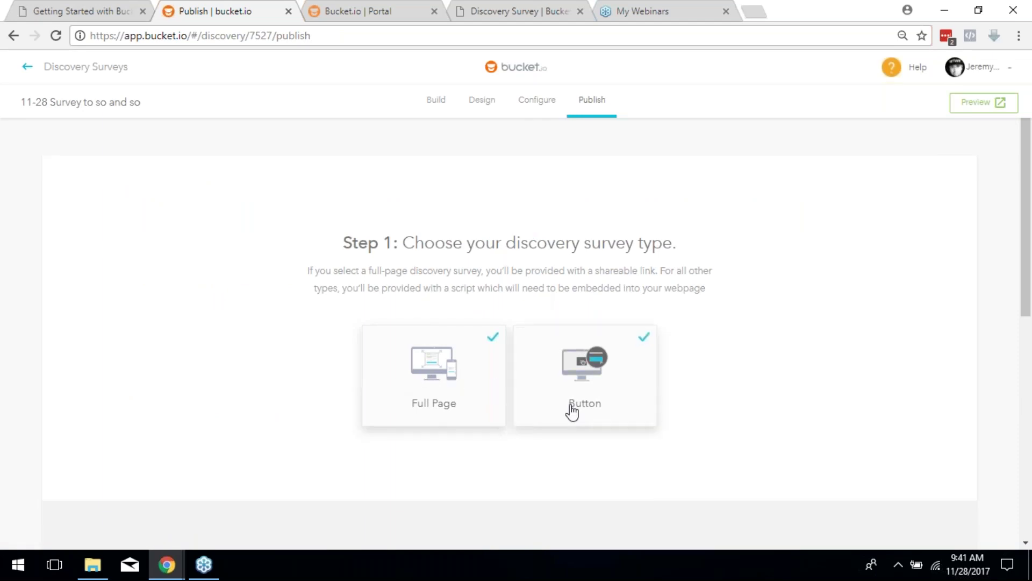
click(639, 347)
click(596, 387)
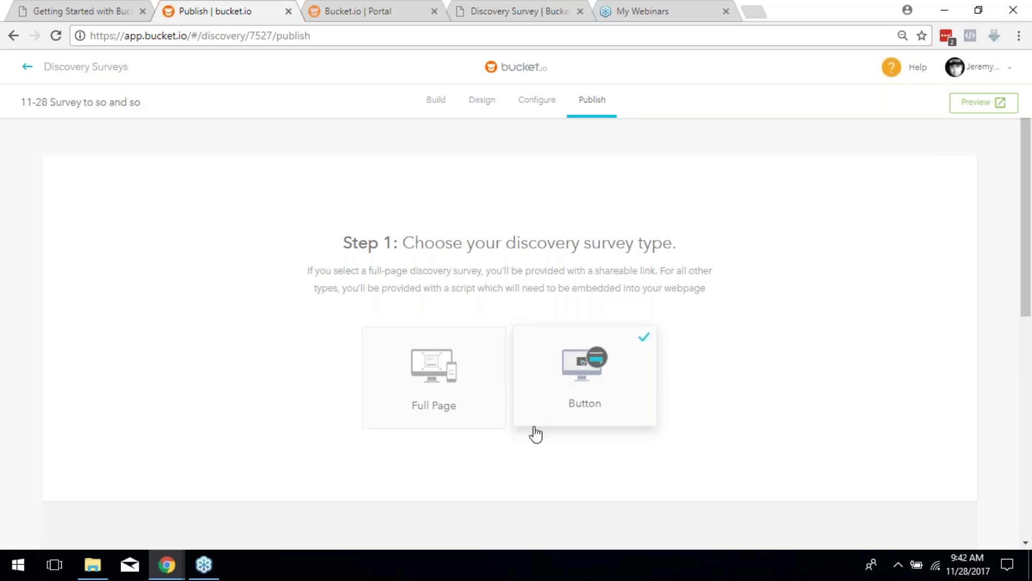
click(500, 376)
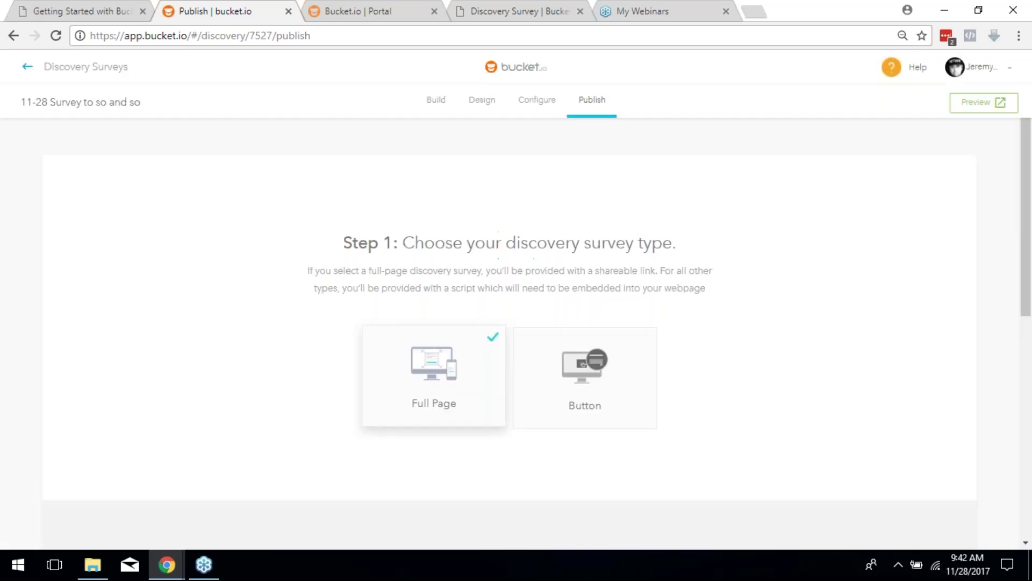
Choose go.bucketsurveys.com as the domain for the survey
scroll(900, 327, down, 5)
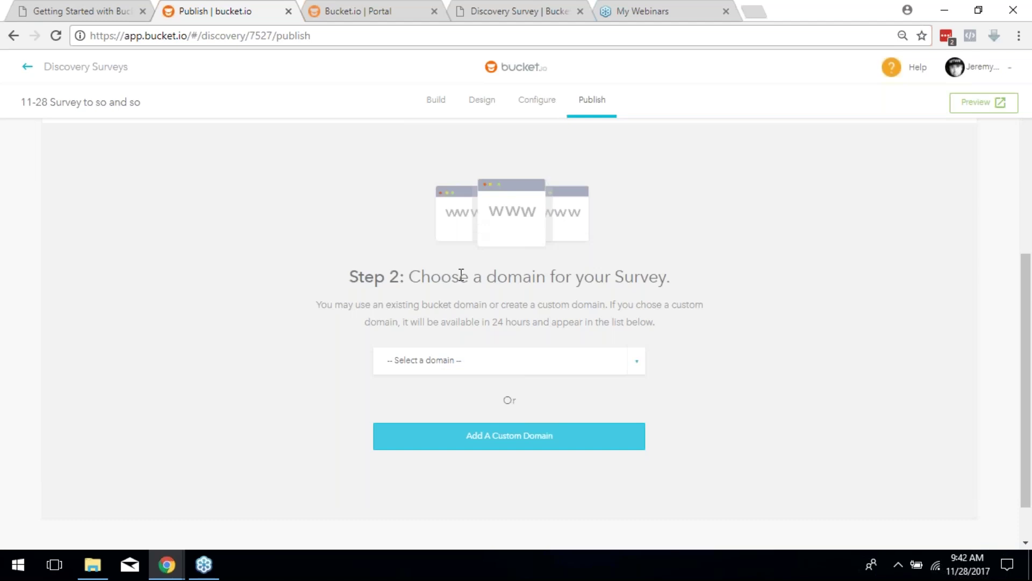
drag(460, 277, 651, 278)
click(738, 344)
click(480, 360)
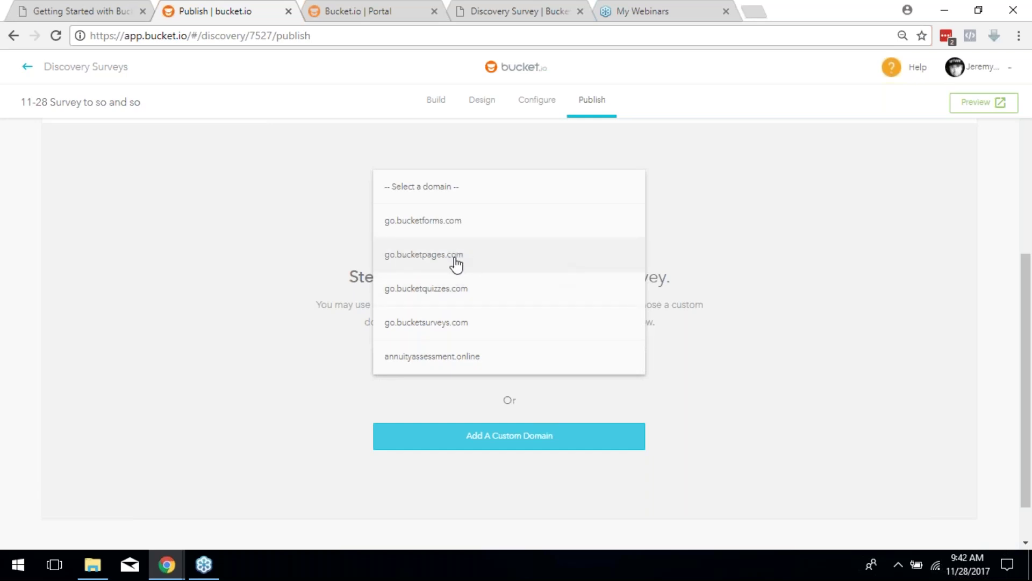
click(462, 325)
Publish the survey anyway despite its incomplete welcome page, and bring up its shareable link
scroll(548, 441, down, 4)
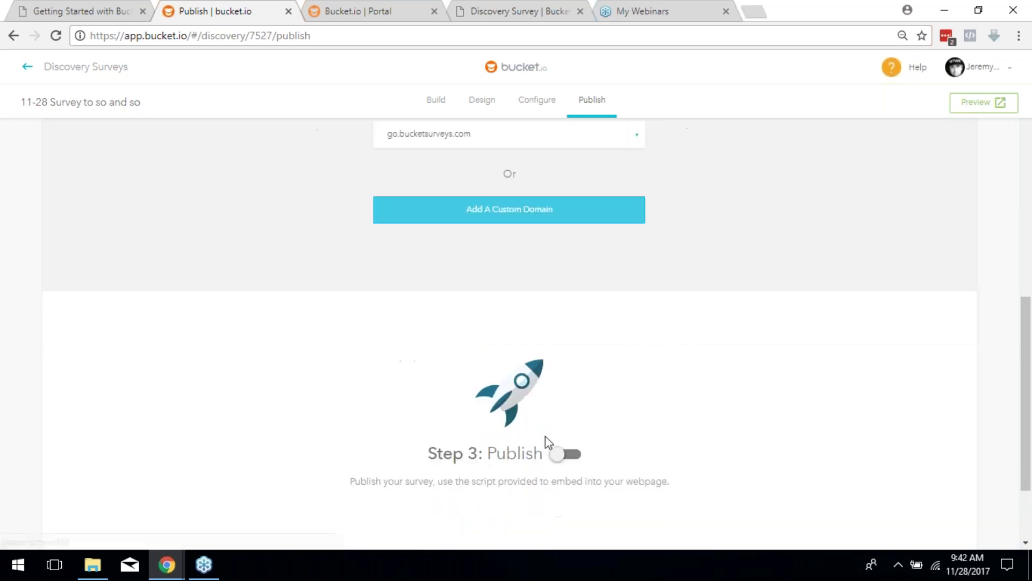
click(566, 456)
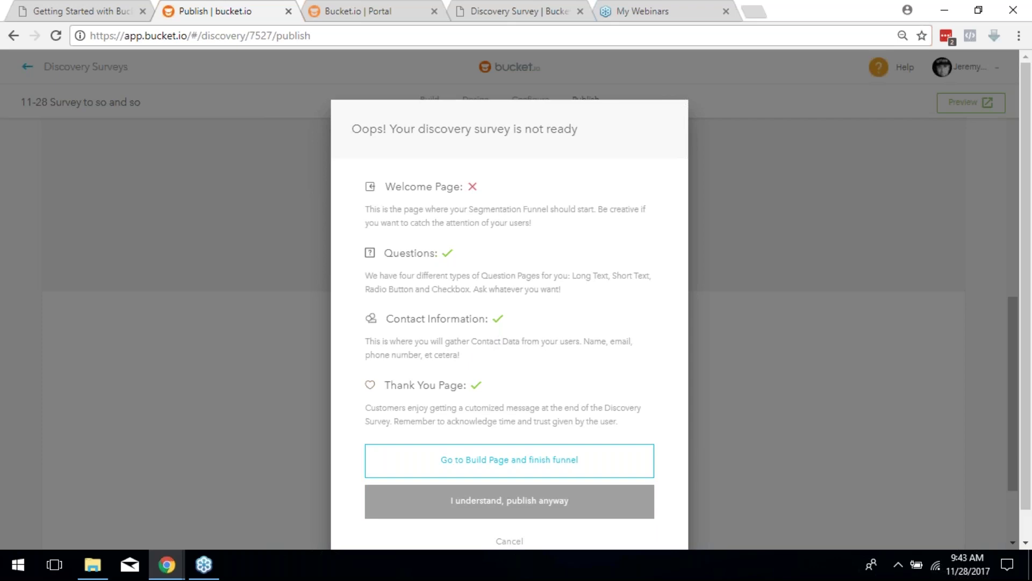
click(522, 513)
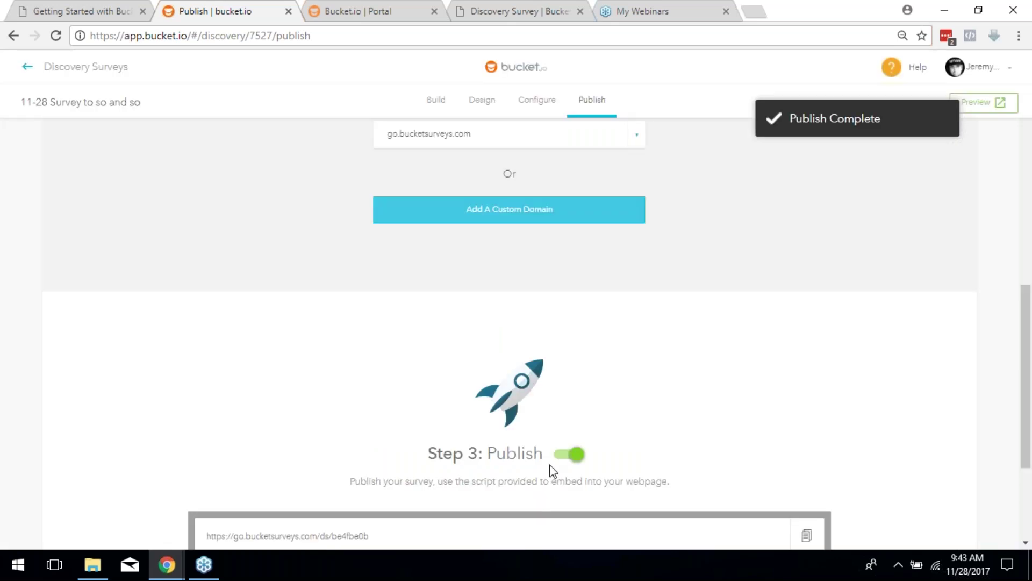
scroll(770, 375, down, 1)
scroll(769, 374, down, 3)
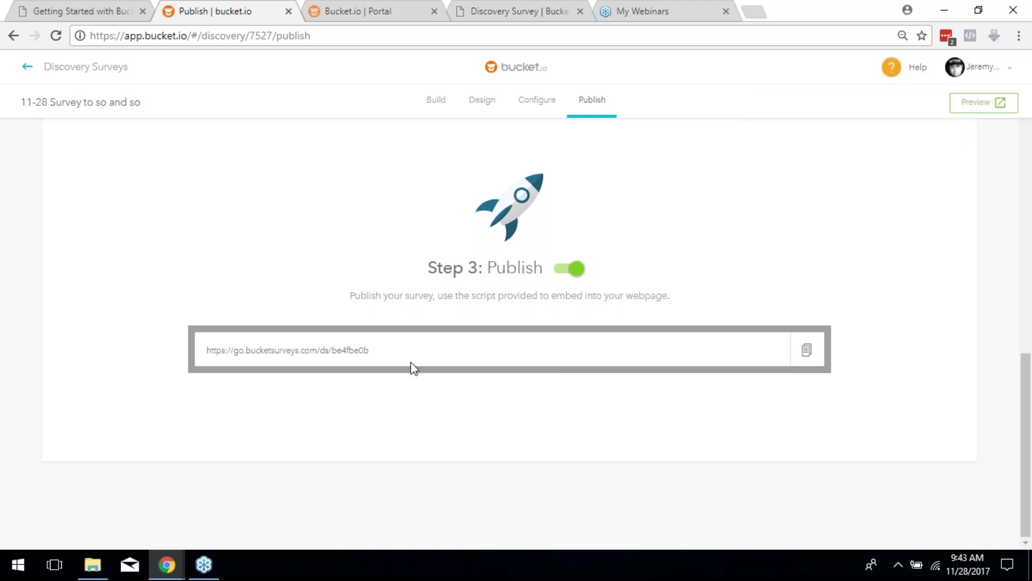
Copy the published survey's link and open it in the My Webinars browser tab to view the live survey page
click(815, 354)
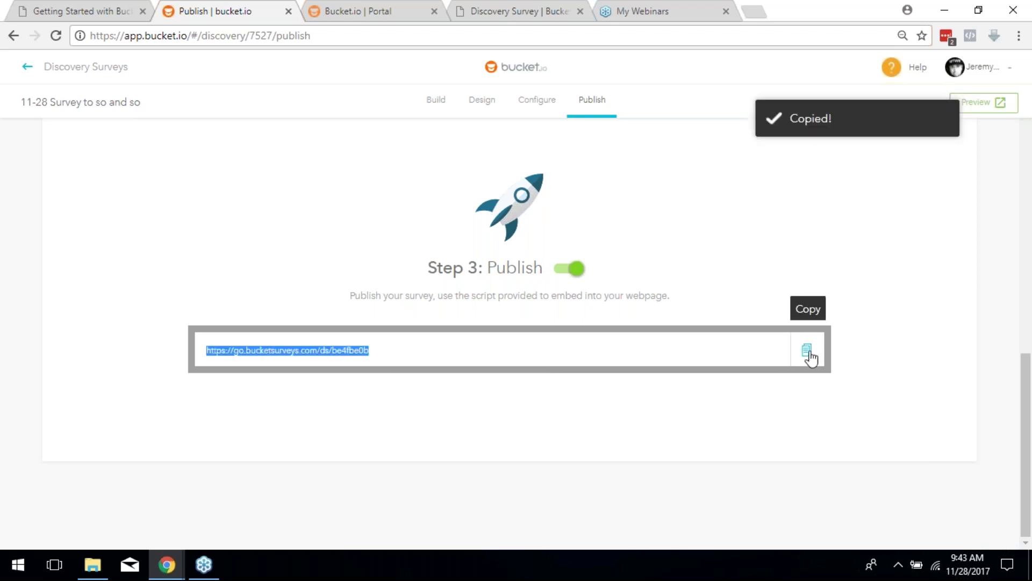
click(645, 11)
key(ctrl+v)
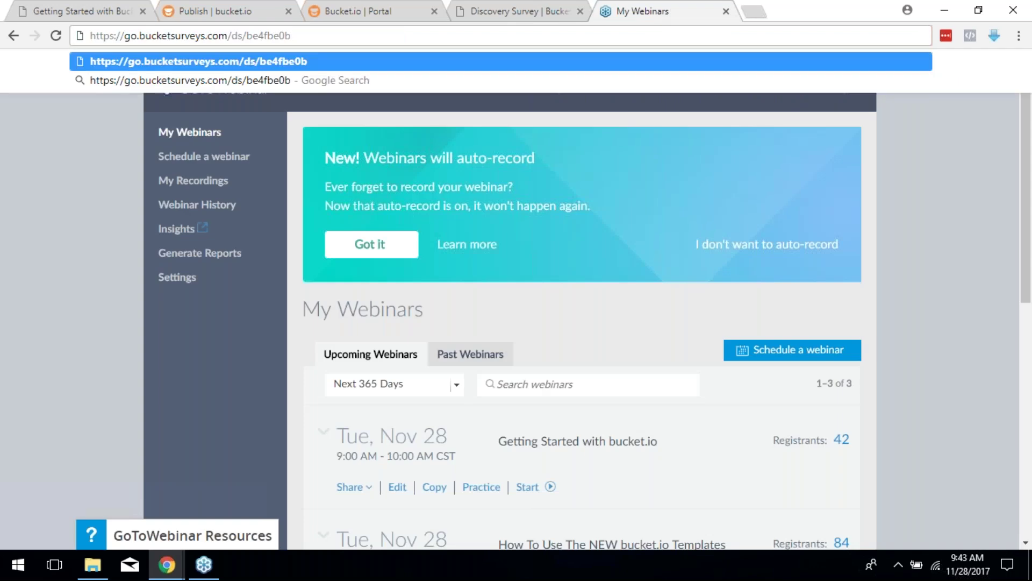
key(Return)
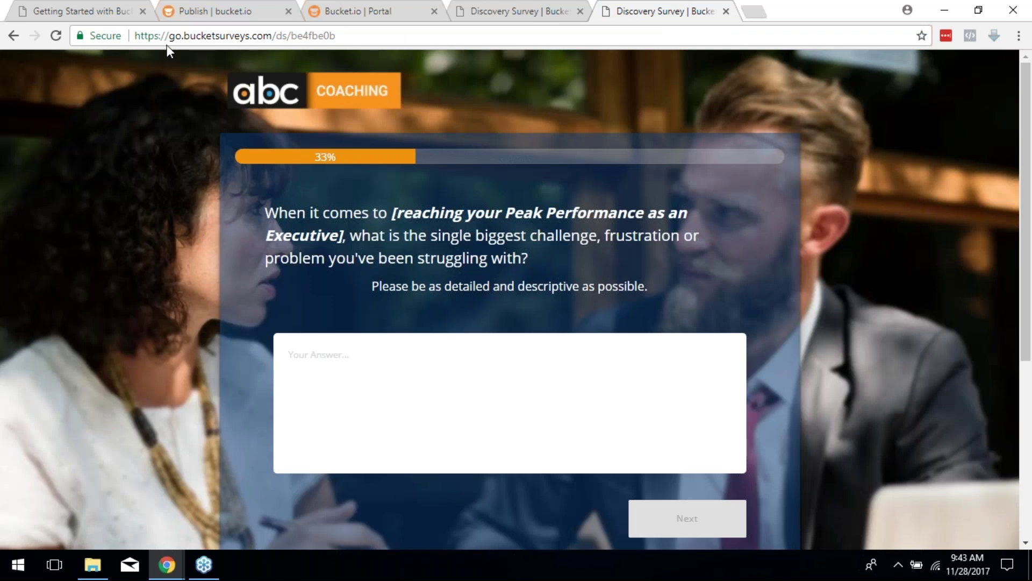
click(200, 36)
click(438, 334)
Close the live survey, the Bucket.io help portal and the survey preview, leaving the Publish page in view
click(726, 11)
click(347, 11)
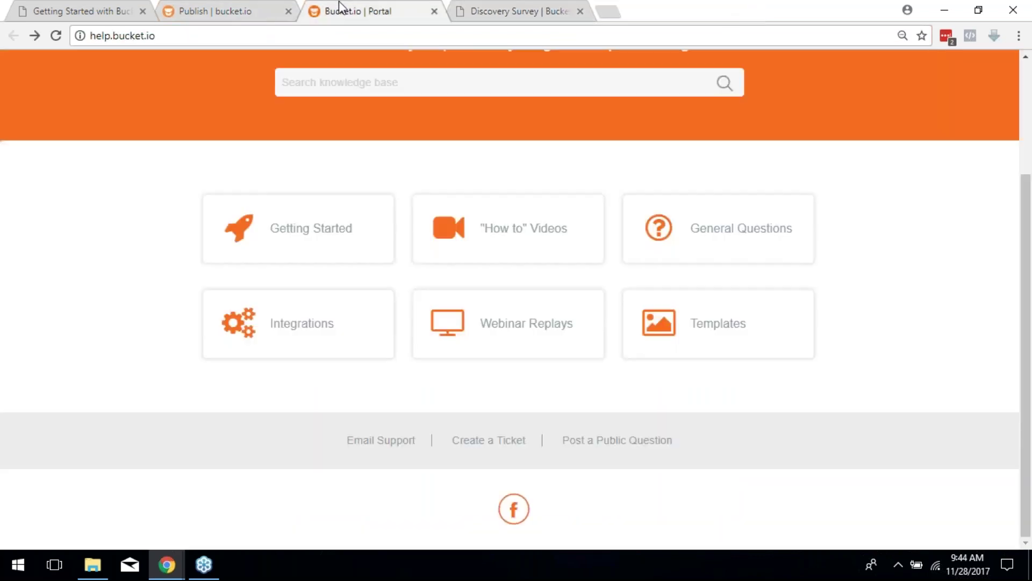
click(434, 11)
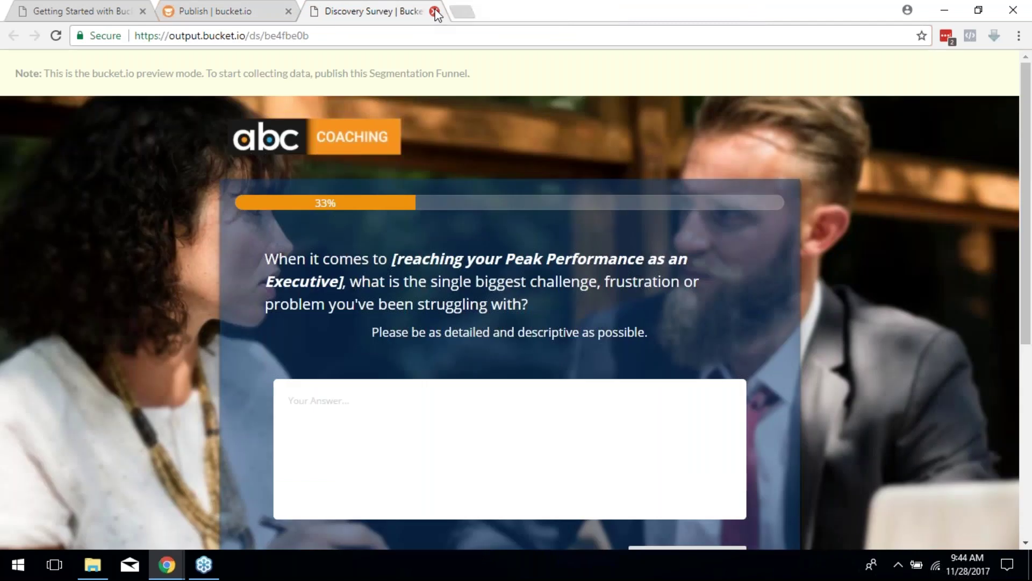
click(434, 11)
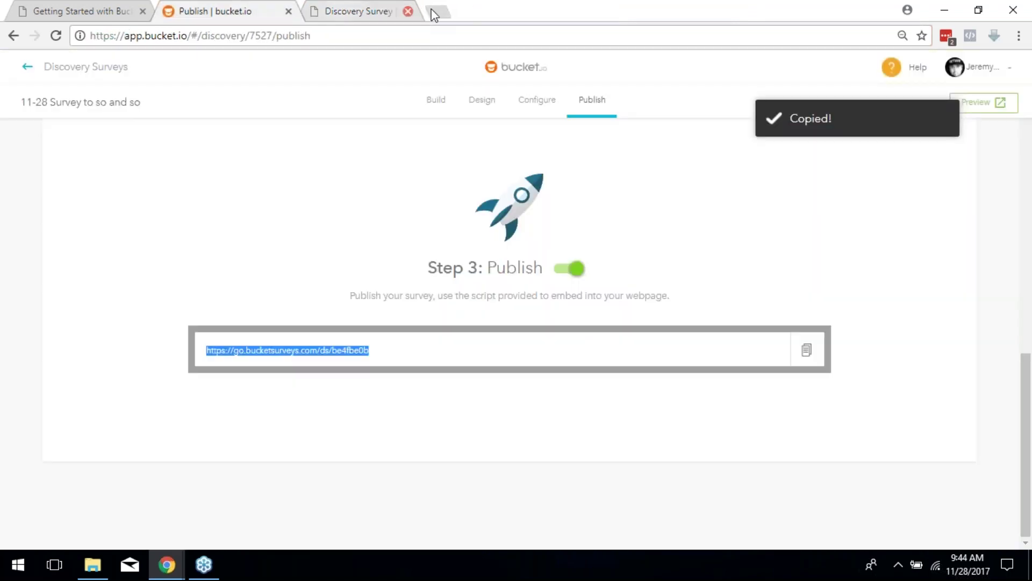
Leave the survey's Publish stage and return to the overview of all discovery surveys
scroll(898, 175, up, 10)
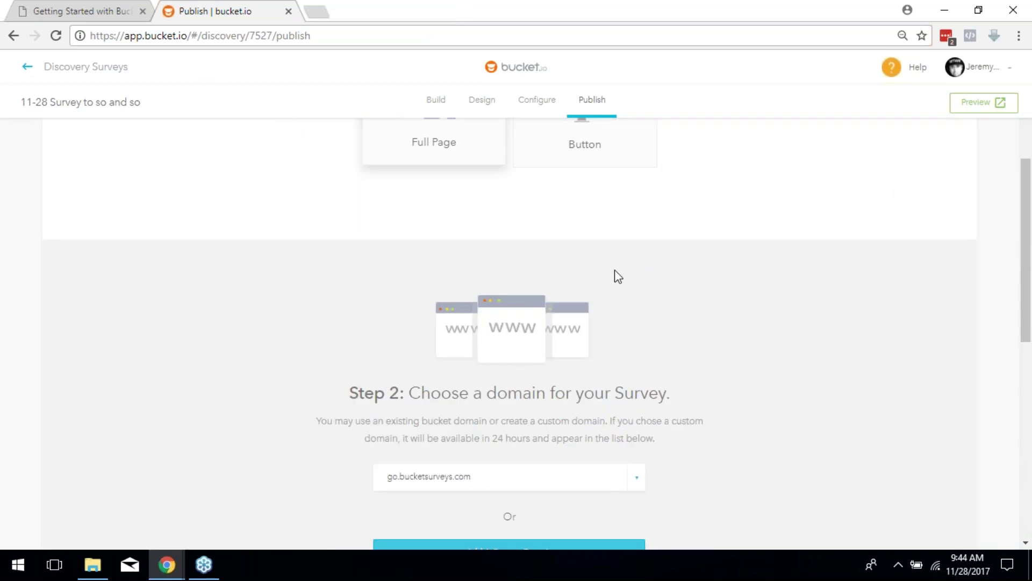
scroll(726, 398, down, 5)
scroll(243, 167, up, 5)
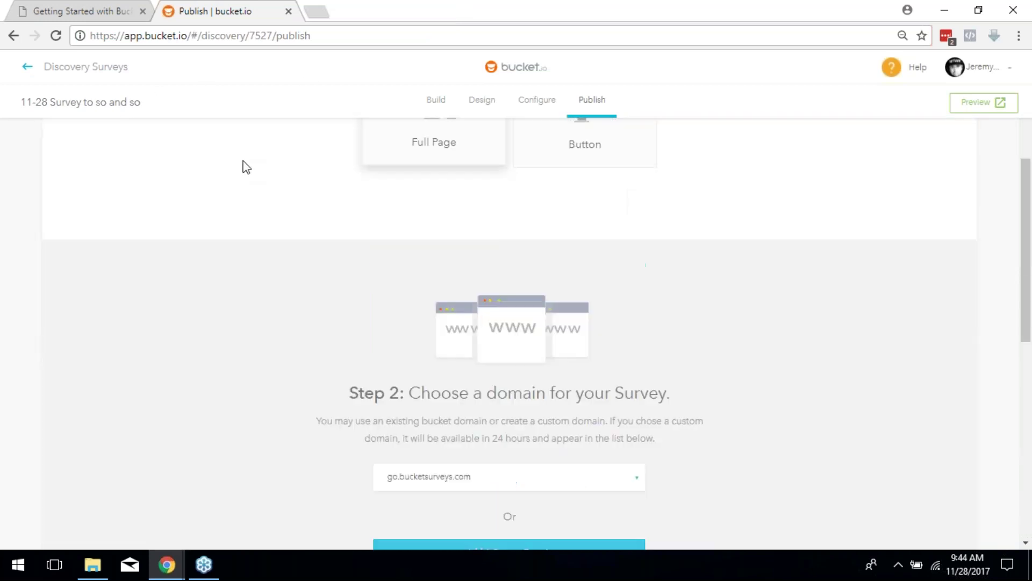
click(67, 68)
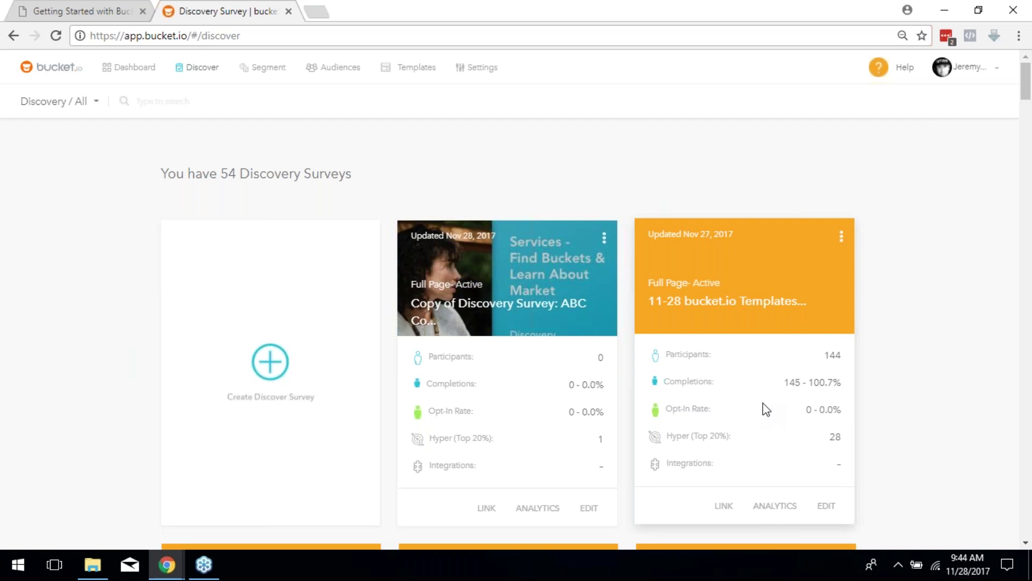
Look through the discovery survey cards and compare their participants, completions, opt-in rates, hyper responses and integrations
scroll(767, 409, down, 3)
scroll(763, 402, up, 1)
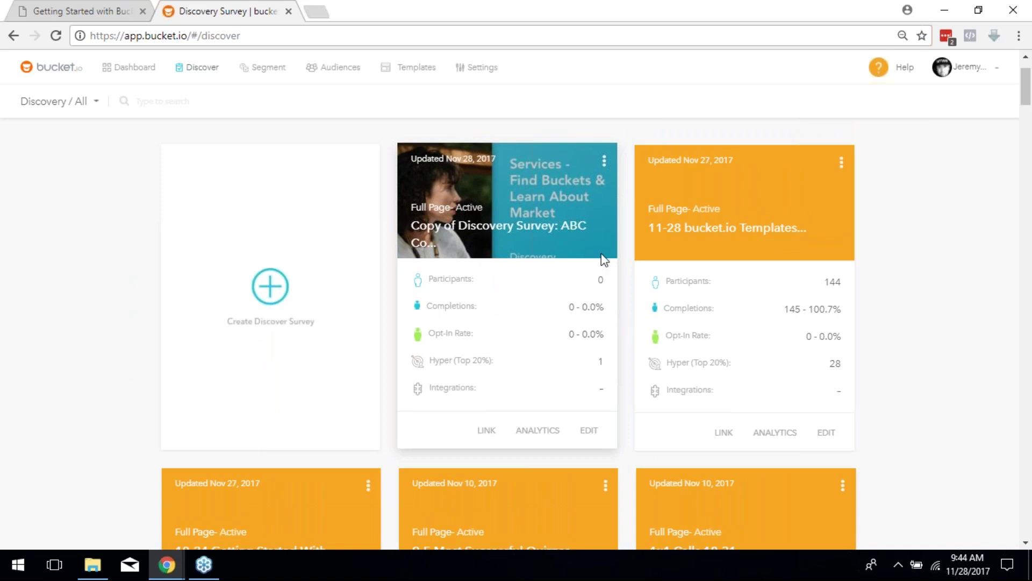
scroll(514, 219, down, 8)
scroll(513, 208, down, 8)
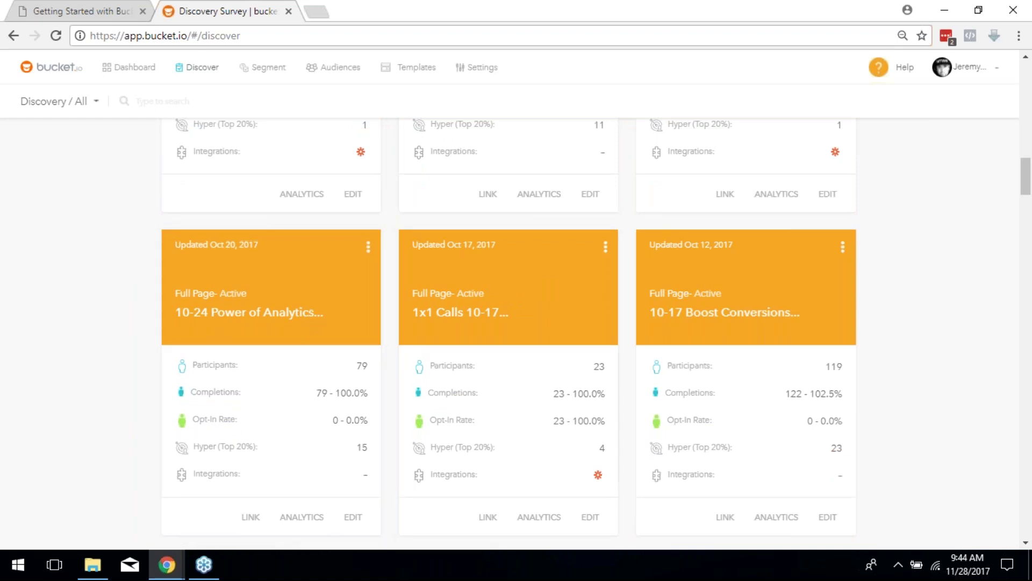
scroll(578, 347, up, 5)
scroll(577, 350, up, 8)
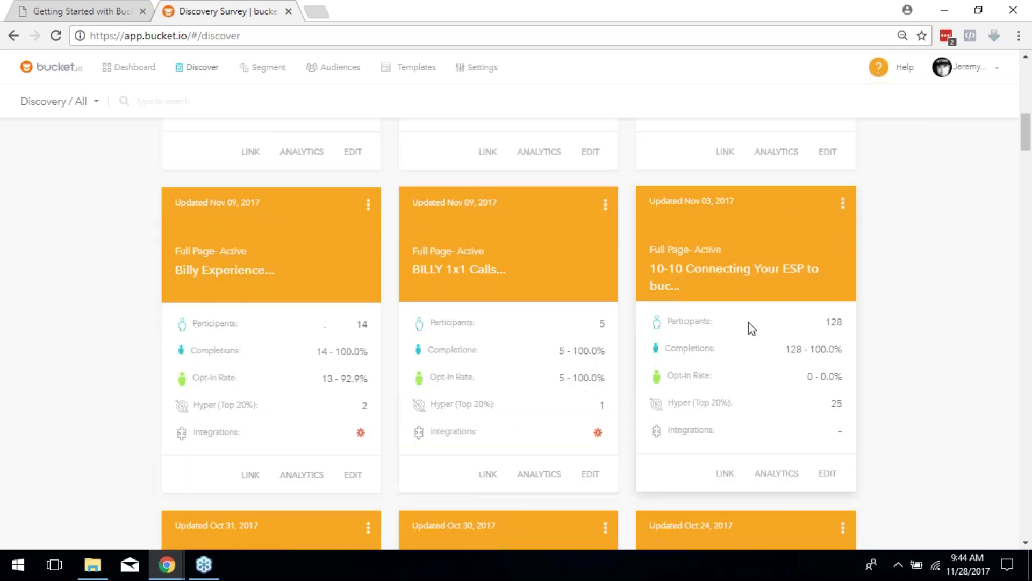
scroll(585, 391, up, 5)
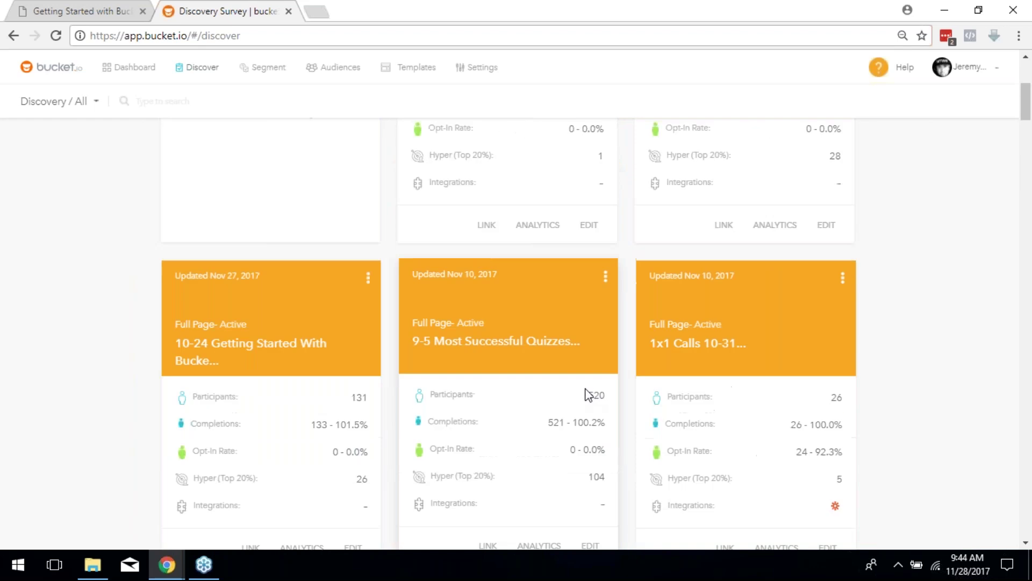
scroll(737, 293, down, 8)
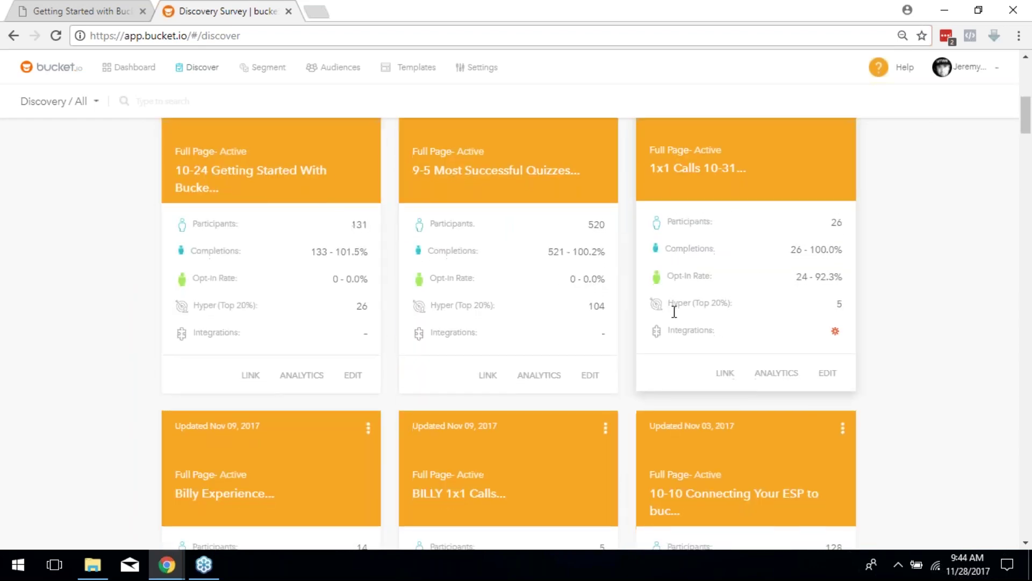
scroll(673, 307, down, 4)
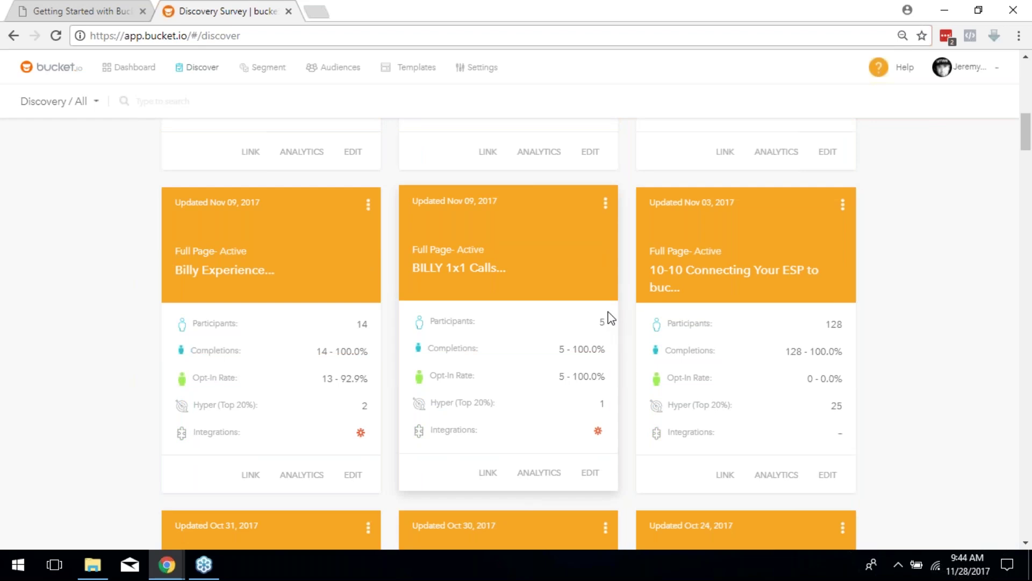
scroll(610, 317, up, 7)
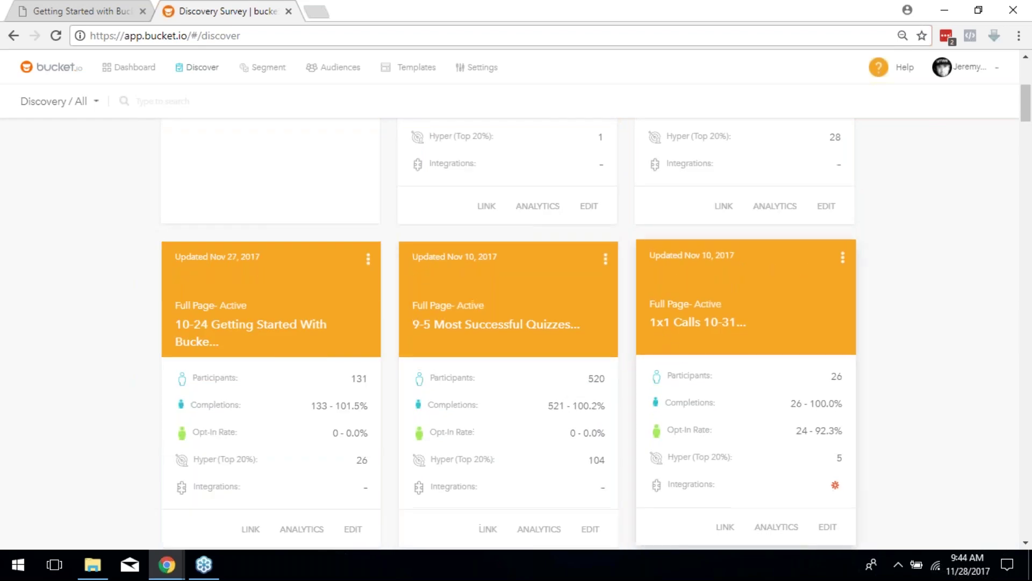
scroll(570, 298, down, 3)
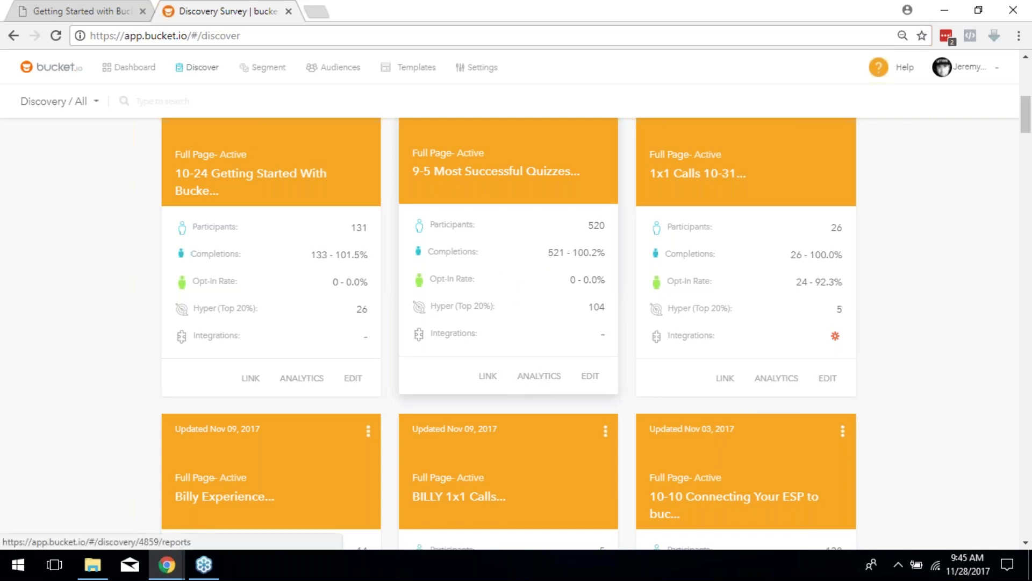
Open the analytics of the 9-5 Most Successful Quizzes survey and examine its participants, completions and opt-in rate
click(536, 378)
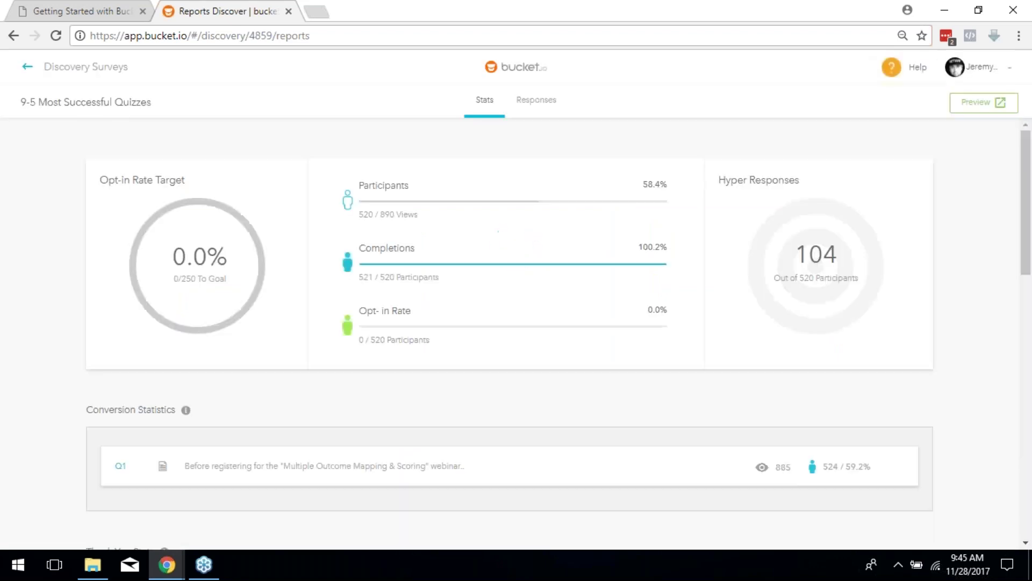
scroll(555, 330, down, 1)
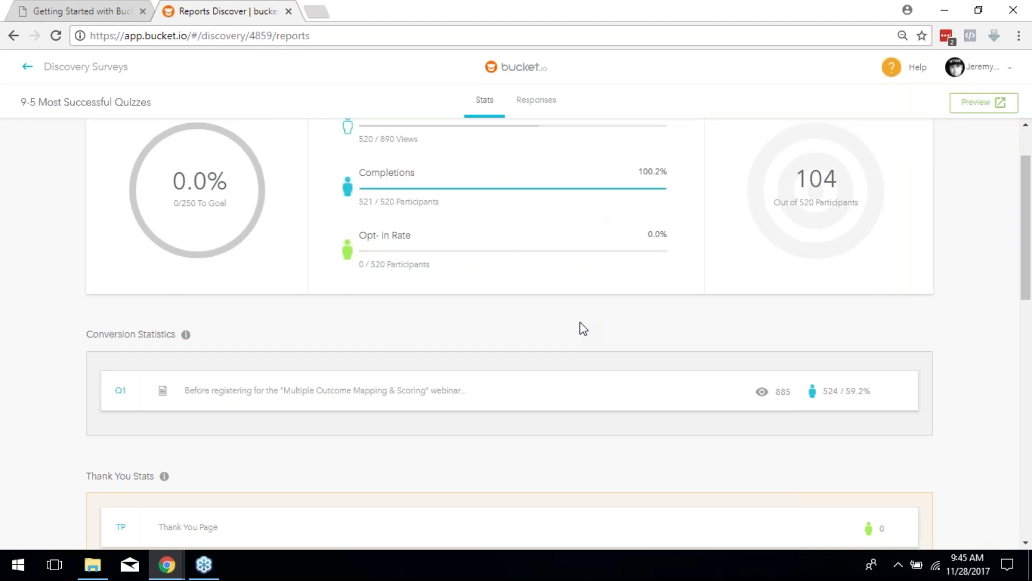
scroll(583, 327, up, 1)
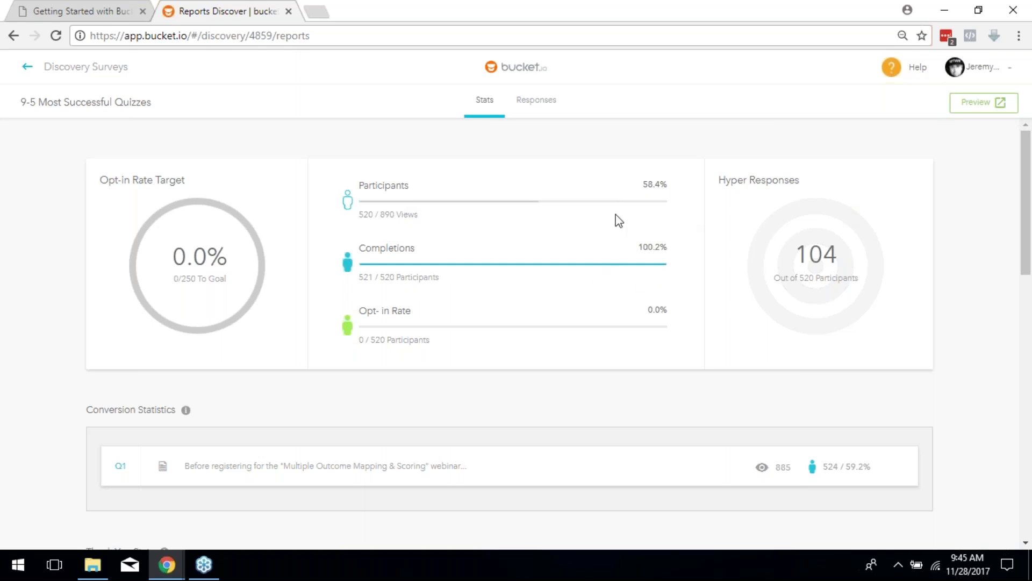
drag(637, 246, 440, 277)
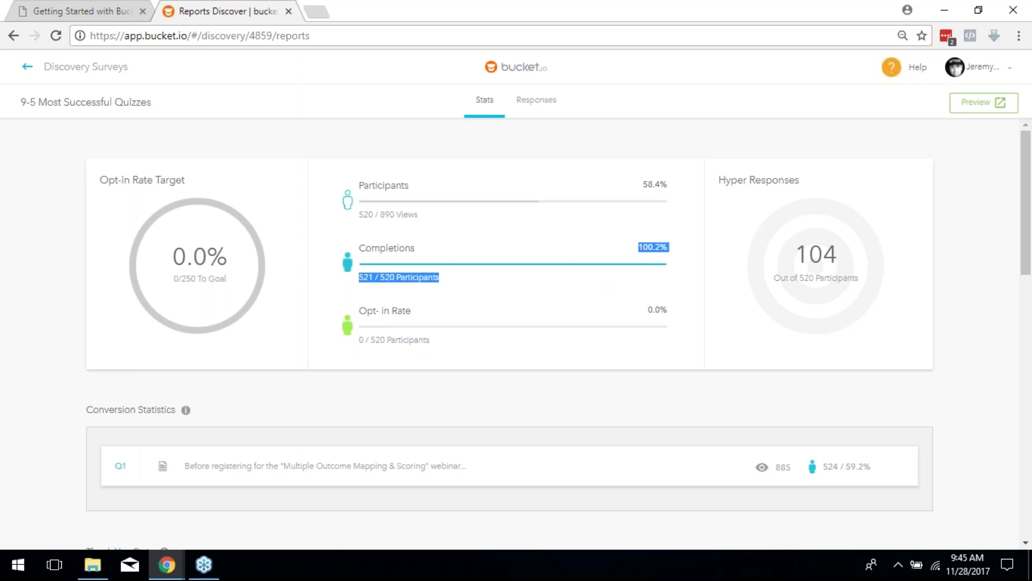
click(698, 290)
scroll(662, 274, down, 1)
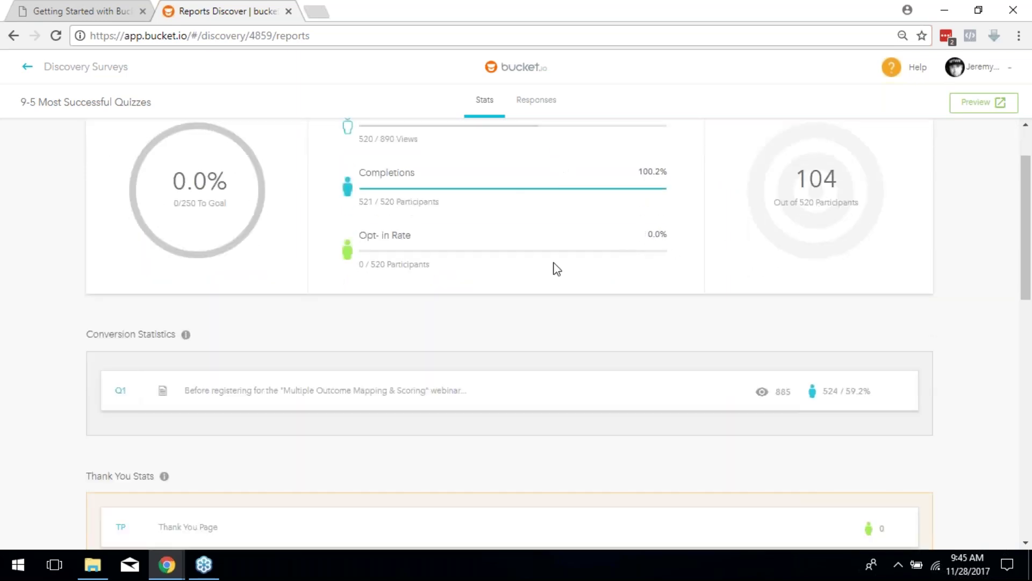
drag(598, 235, 668, 235)
Review the report's Conversion Statistics and Thank You Stats sections, continuing down to the word cloud
scroll(721, 290, down, 3)
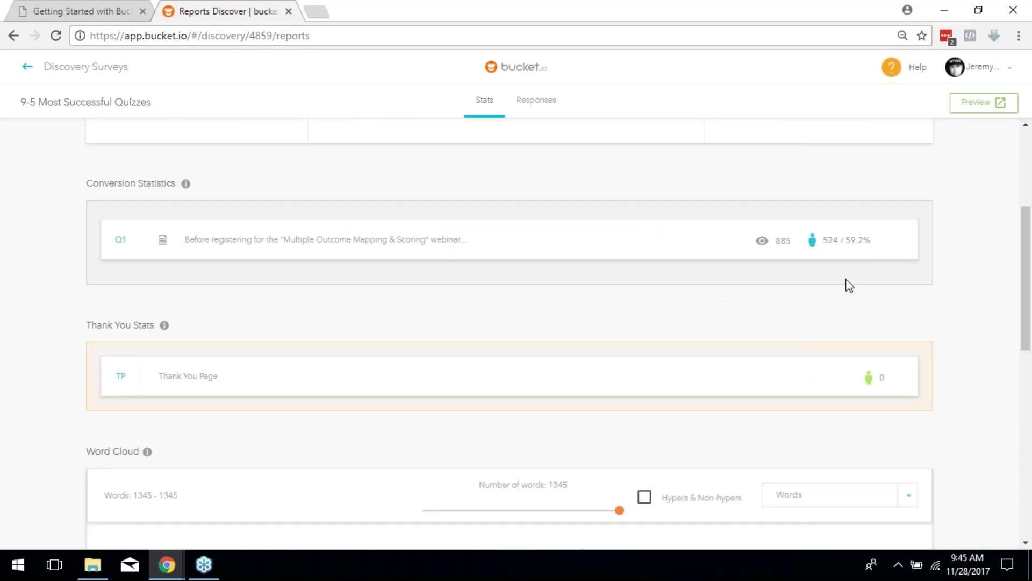
scroll(848, 284, down, 2)
scroll(848, 304, down, 4)
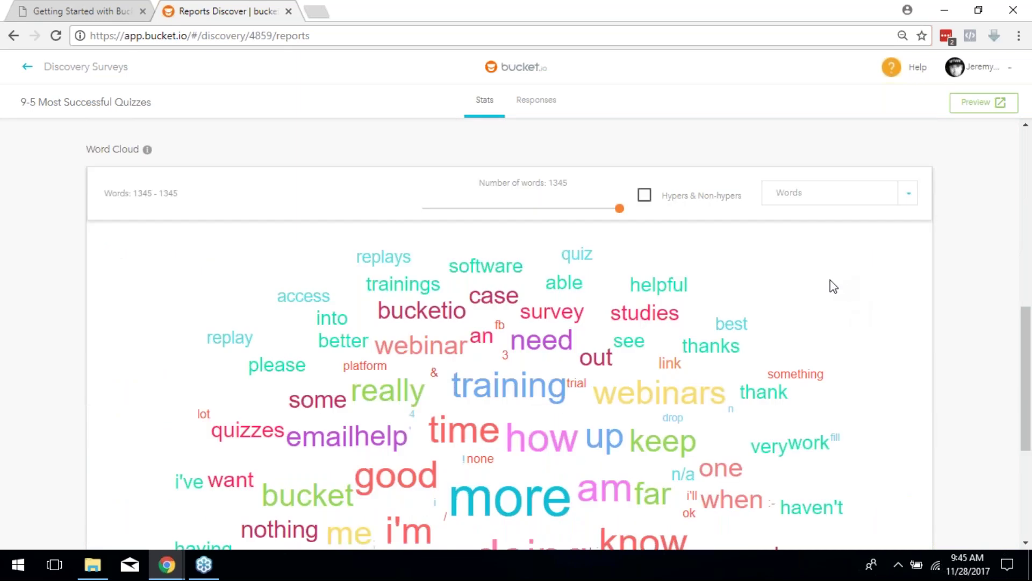
scroll(833, 301, up, 4)
scroll(828, 307, up, 3)
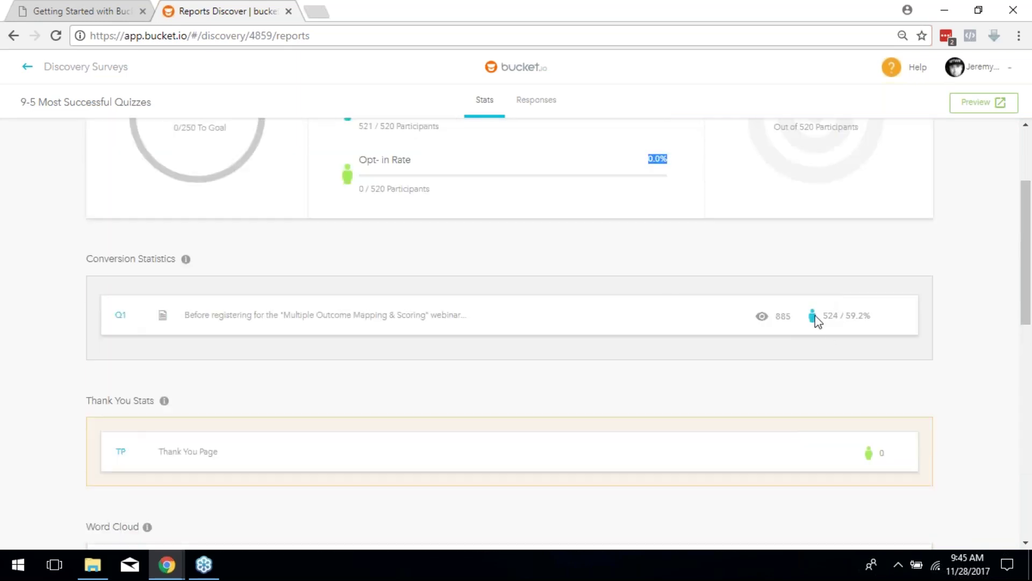
scroll(752, 287, down, 3)
scroll(710, 294, down, 3)
scroll(650, 265, up, 6)
scroll(609, 269, down, 7)
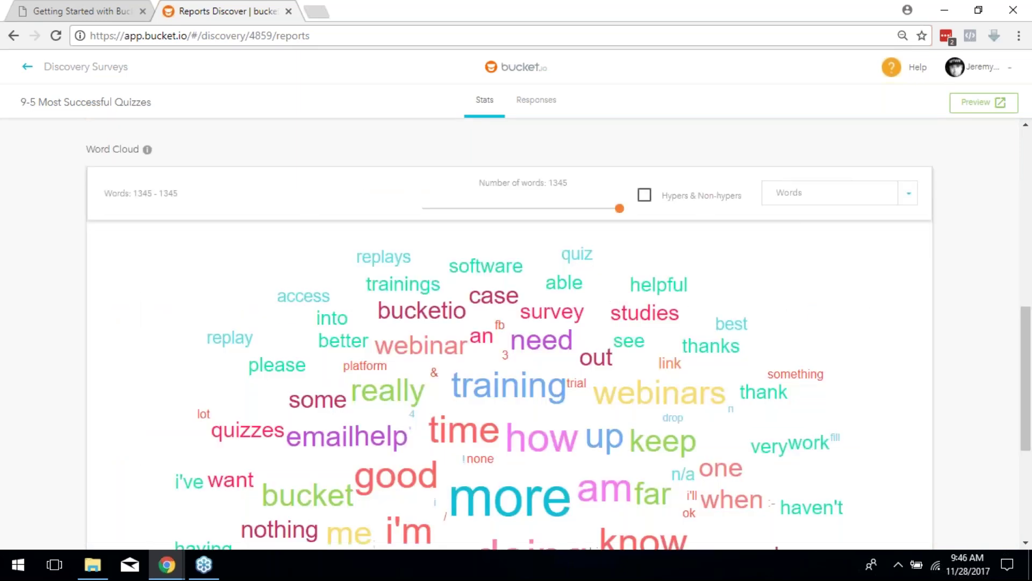
Examine the word cloud for the words respondents use most, singling out "examples"
scroll(676, 257, down, 3)
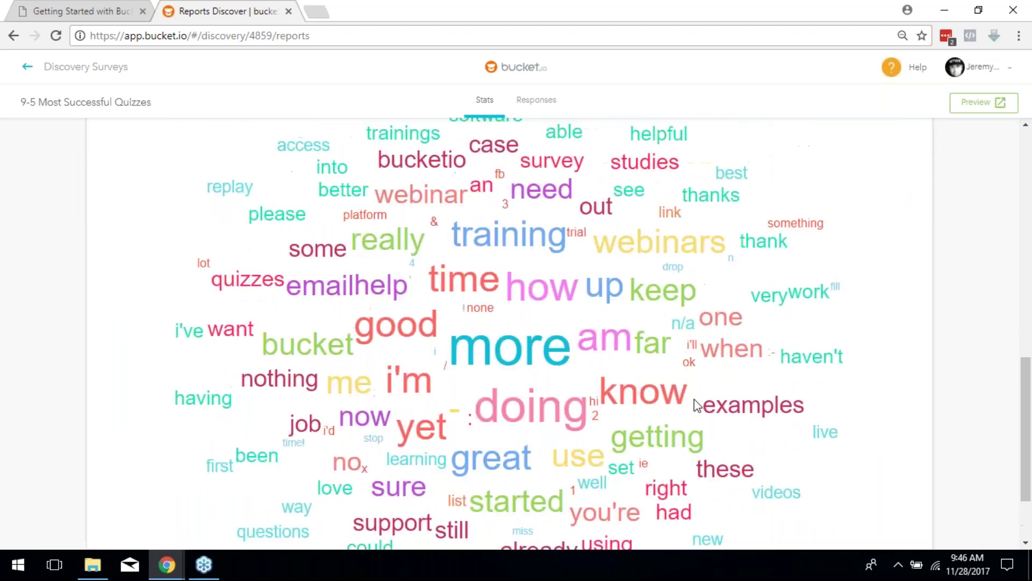
scroll(917, 348, up, 3)
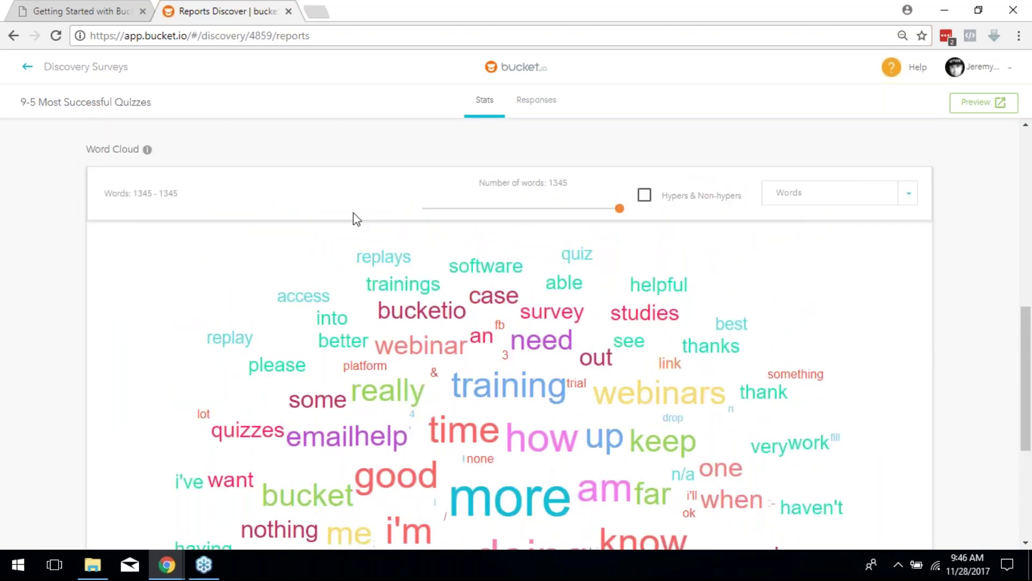
scroll(649, 346, down, 4)
scroll(684, 371, up, 3)
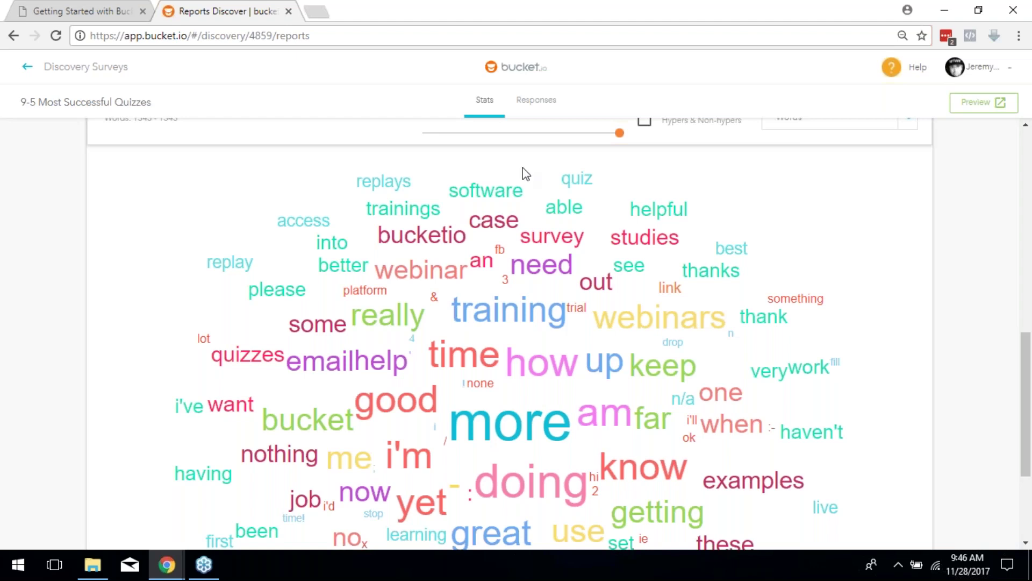
scroll(488, 373, down, 2)
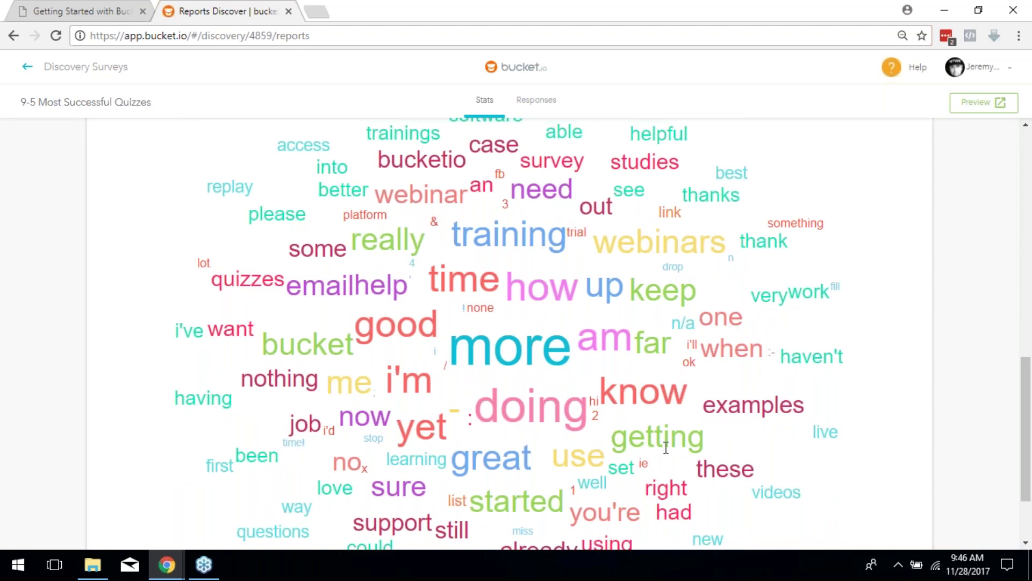
scroll(395, 397, up, 2)
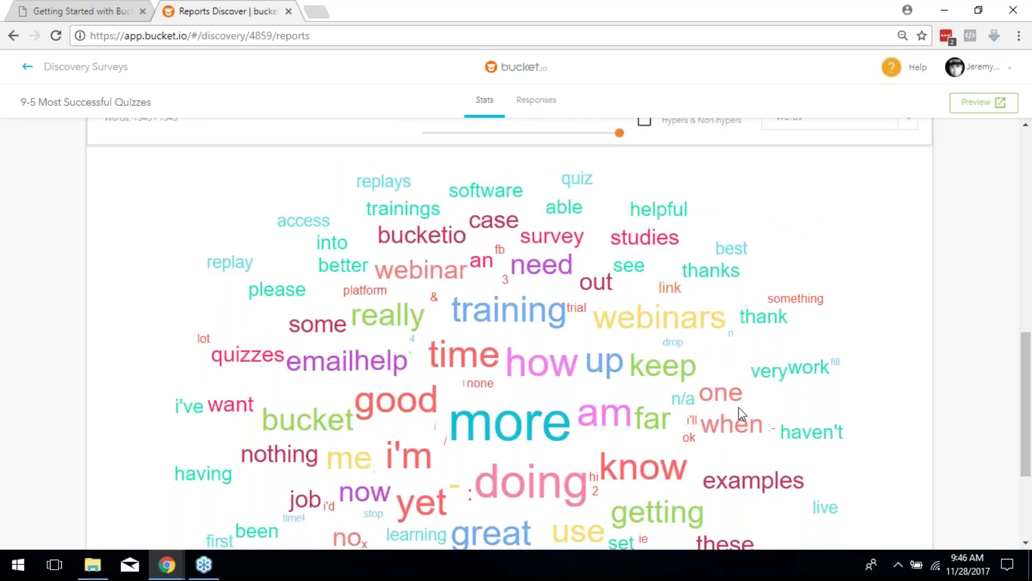
scroll(742, 414, down, 2)
drag(717, 405, 798, 414)
click(798, 414)
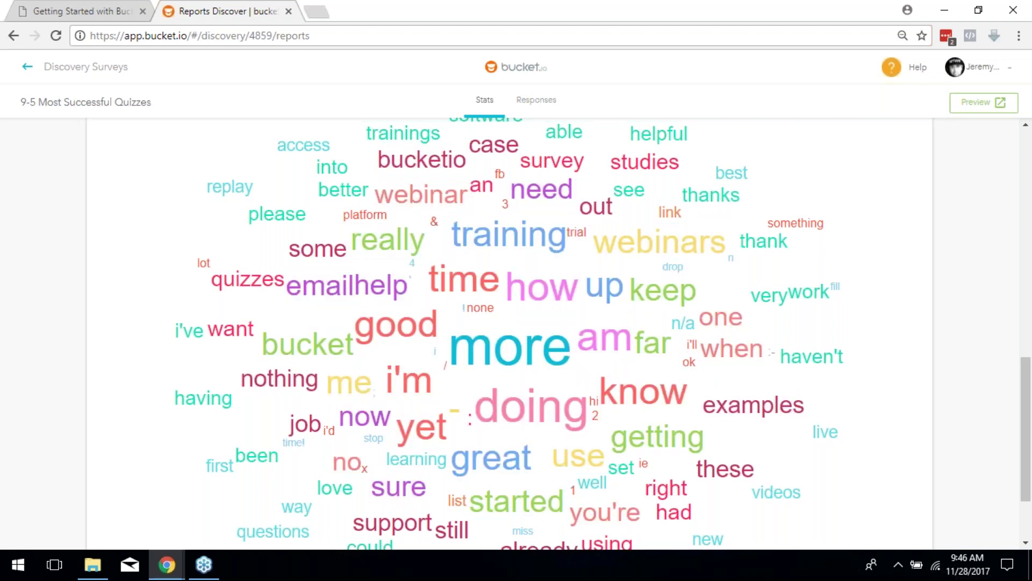
Check the Q1 question text in the Conversion Statistics against the words shown in the word cloud
scroll(674, 488, up, 10)
scroll(380, 501, up, 3)
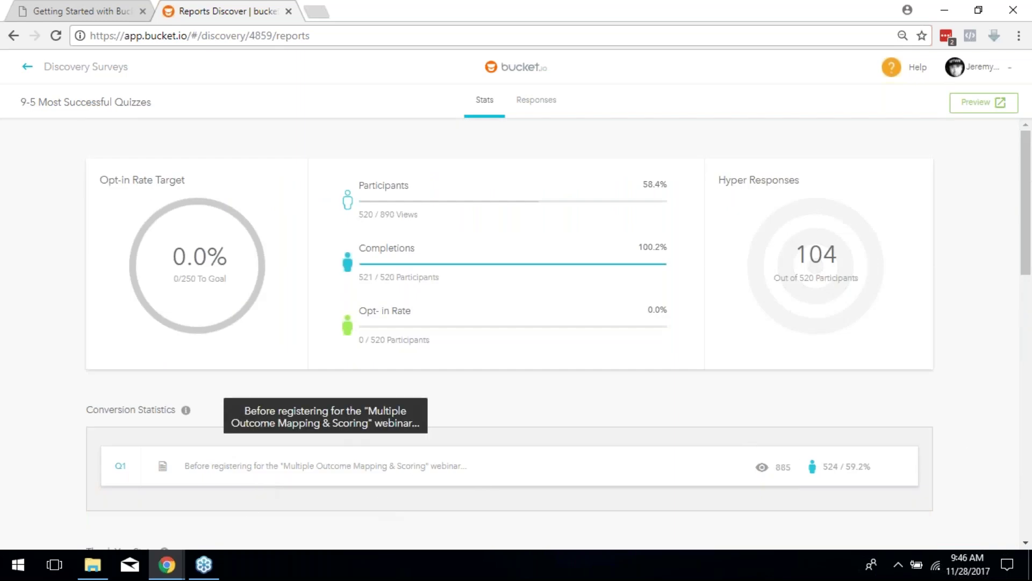
scroll(415, 465, down, 6)
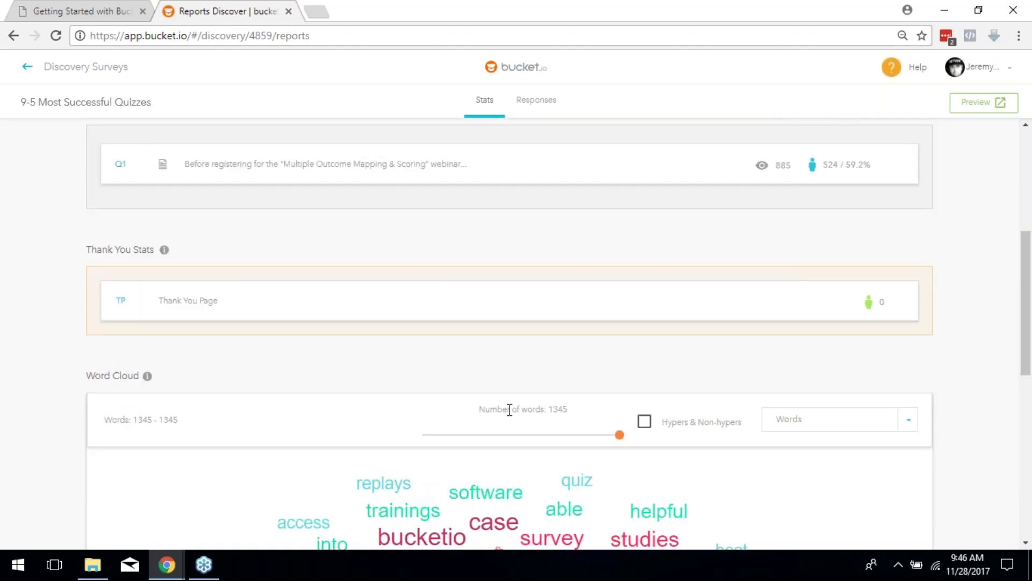
scroll(510, 405, down, 6)
scroll(603, 408, down, 2)
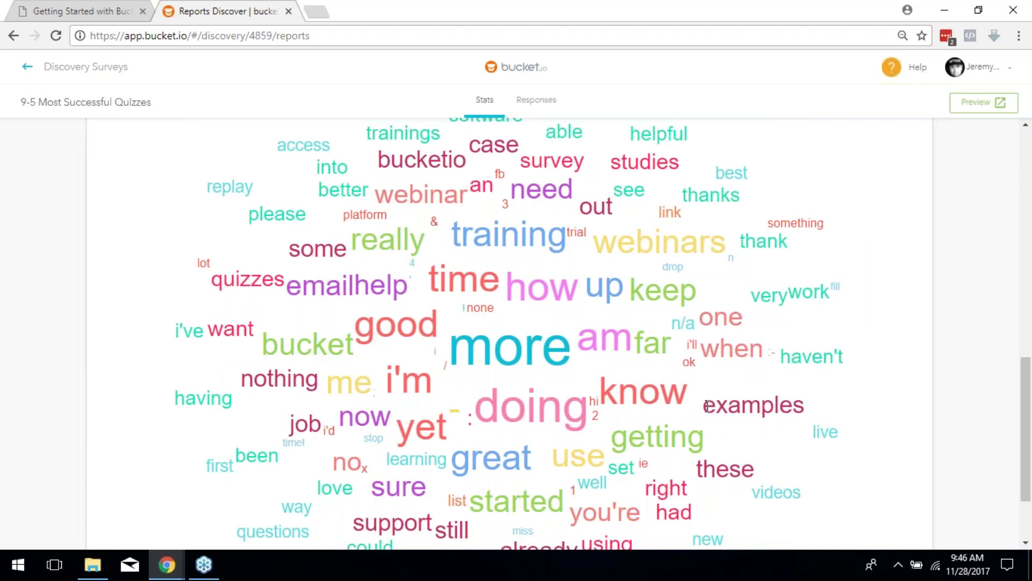
Examine the word cloud for terms hinting at desired content, singling out "examples" and "studies"
drag(704, 407, 781, 408)
click(812, 412)
scroll(725, 396, down, 2)
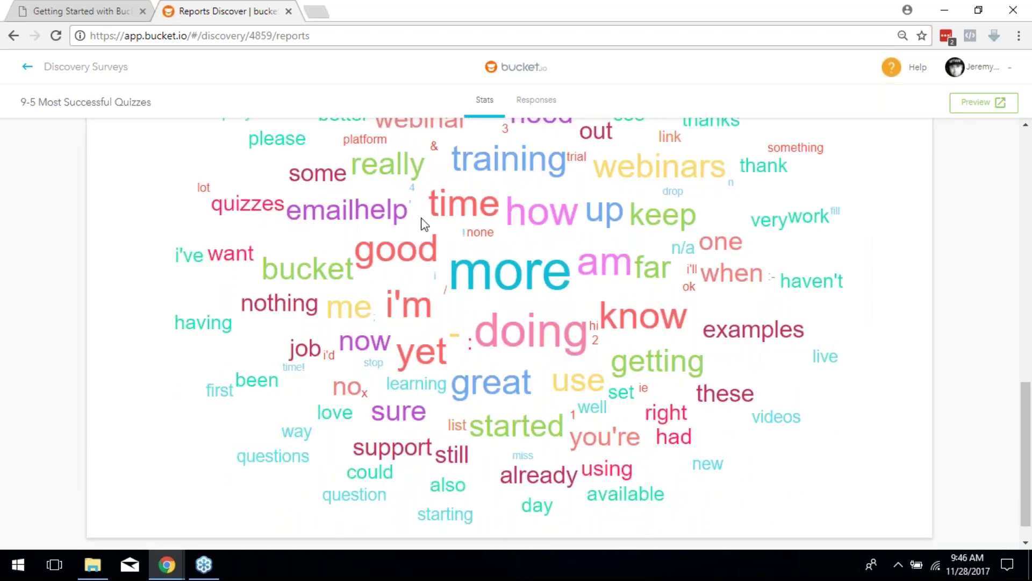
scroll(425, 223, up, 2)
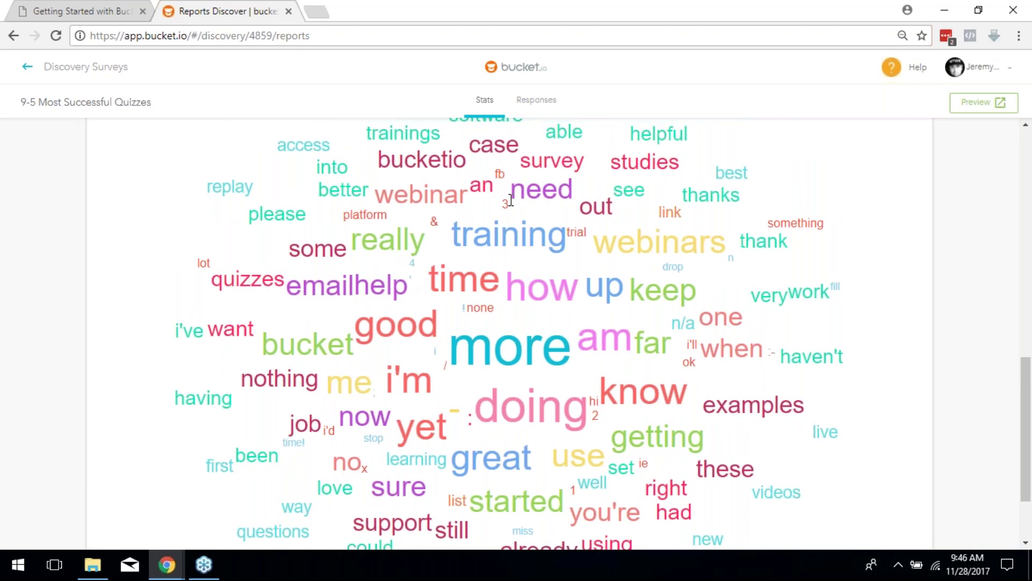
drag(613, 162, 670, 167)
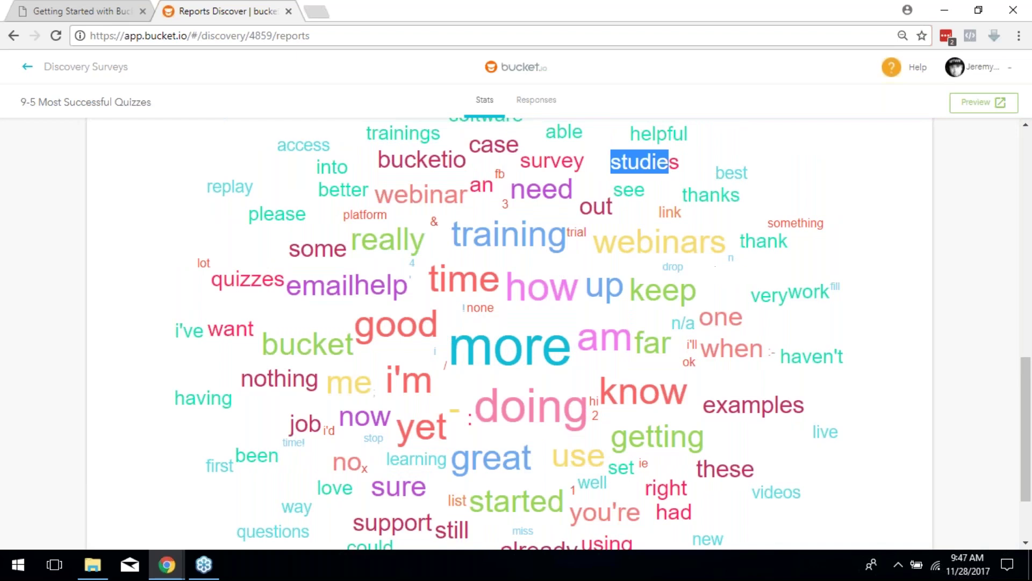
scroll(328, 329, down, 2)
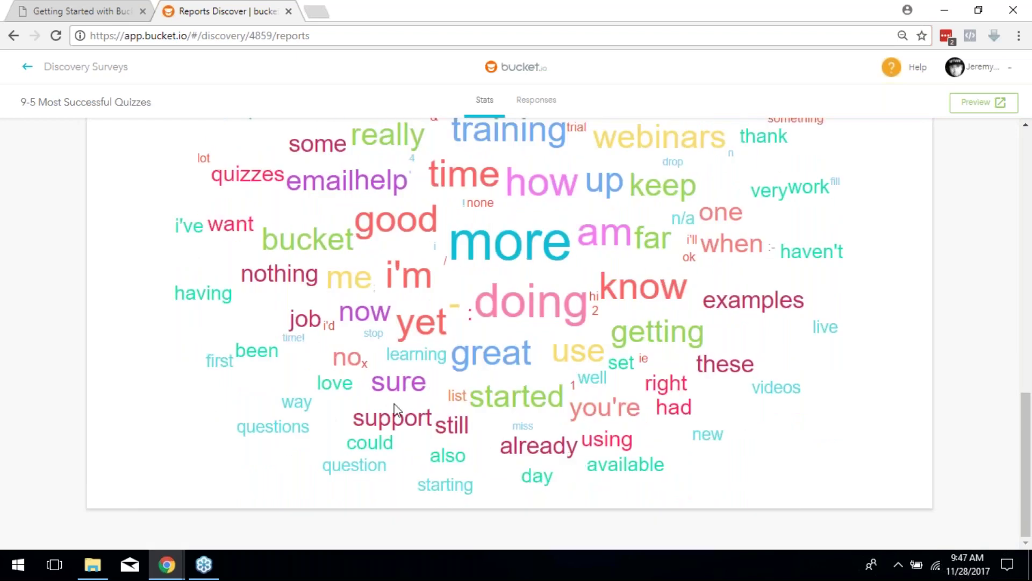
scroll(359, 387, up, 1)
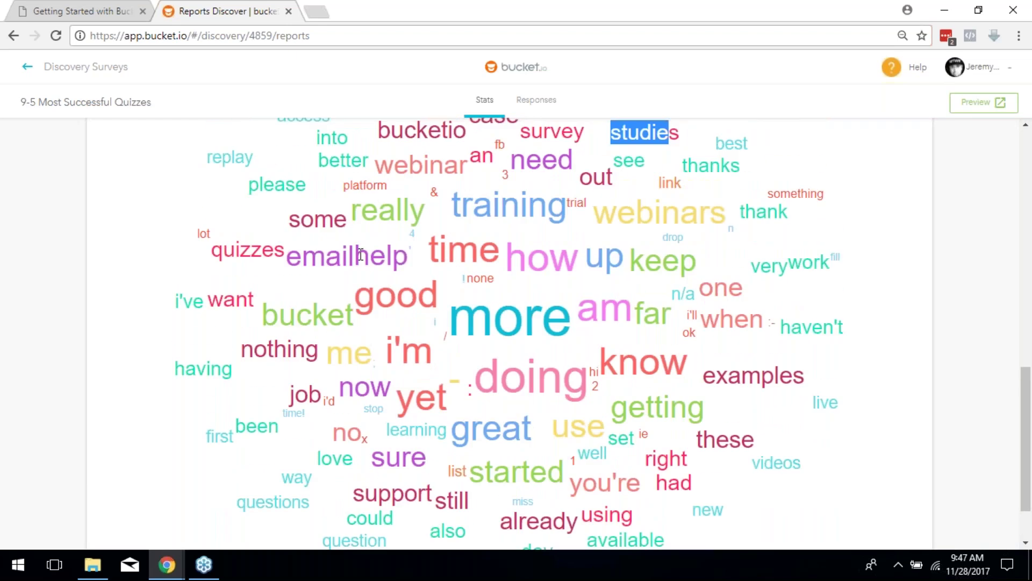
scroll(402, 315, up, 1)
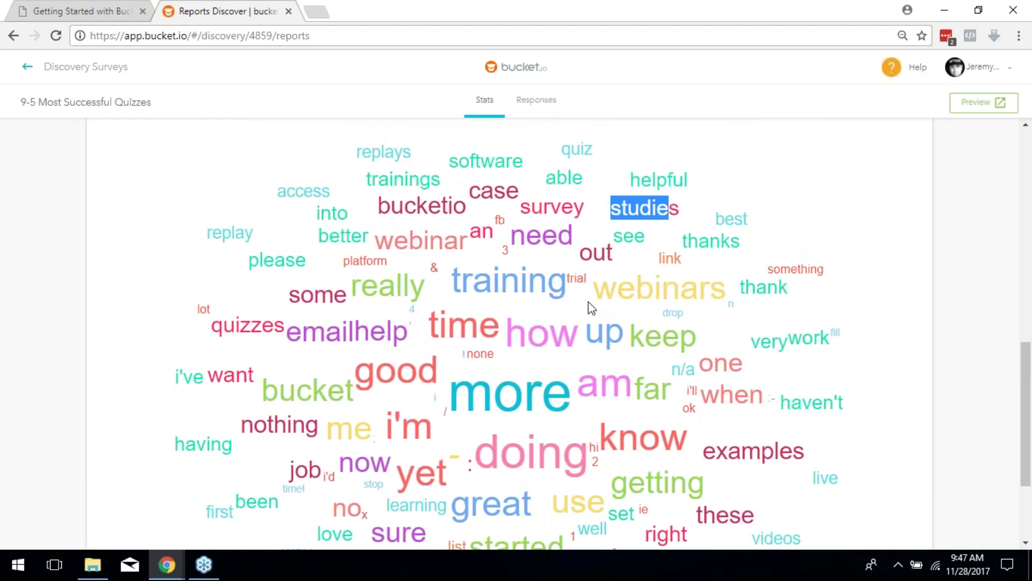
scroll(589, 306, up, 3)
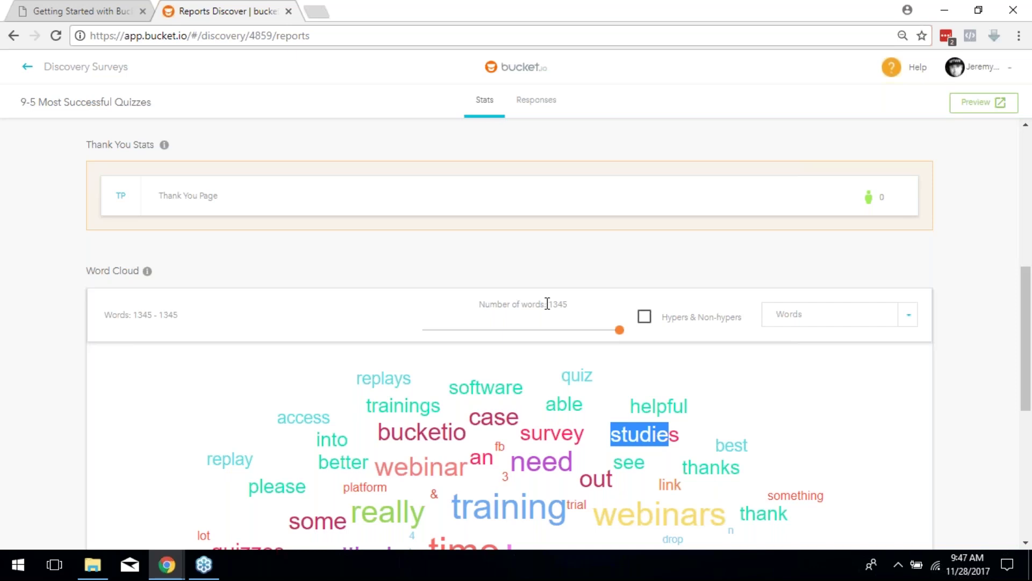
scroll(554, 338, down, 4)
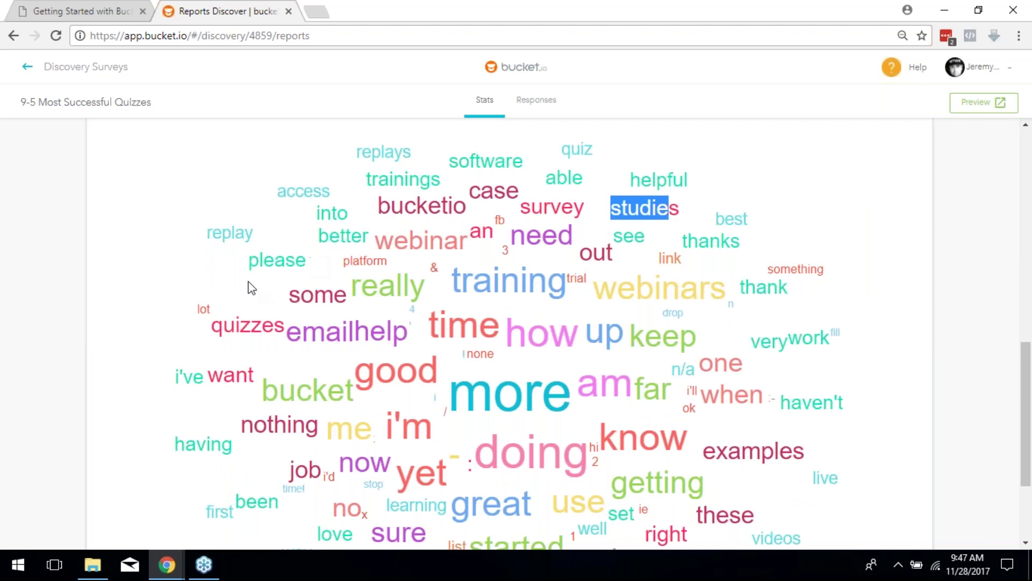
Reduce the word cloud's number of words to 792 and look over the redrawn cloud
scroll(578, 283, up, 1)
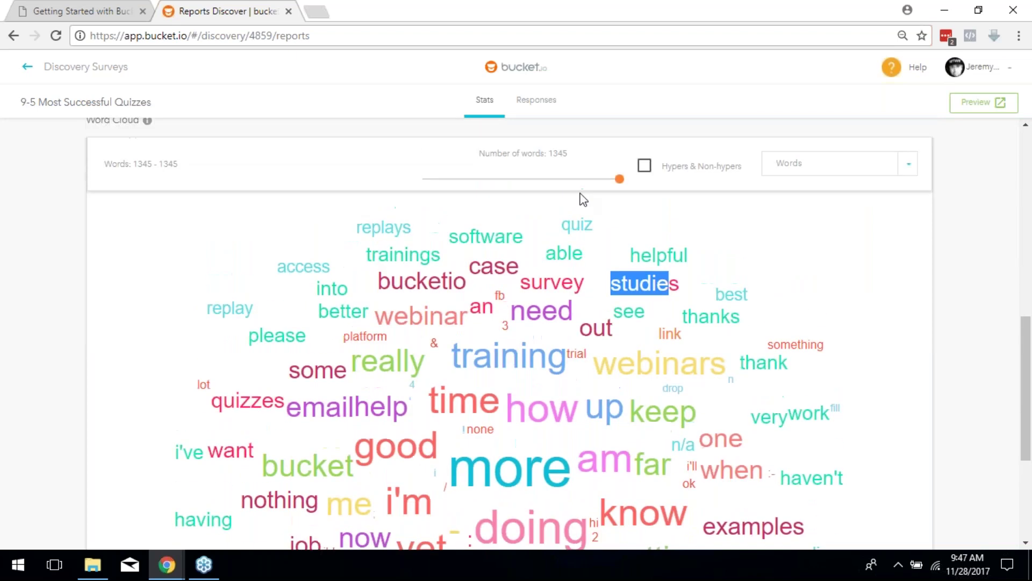
mouse_move(620, 181)
drag(621, 182, 603, 187)
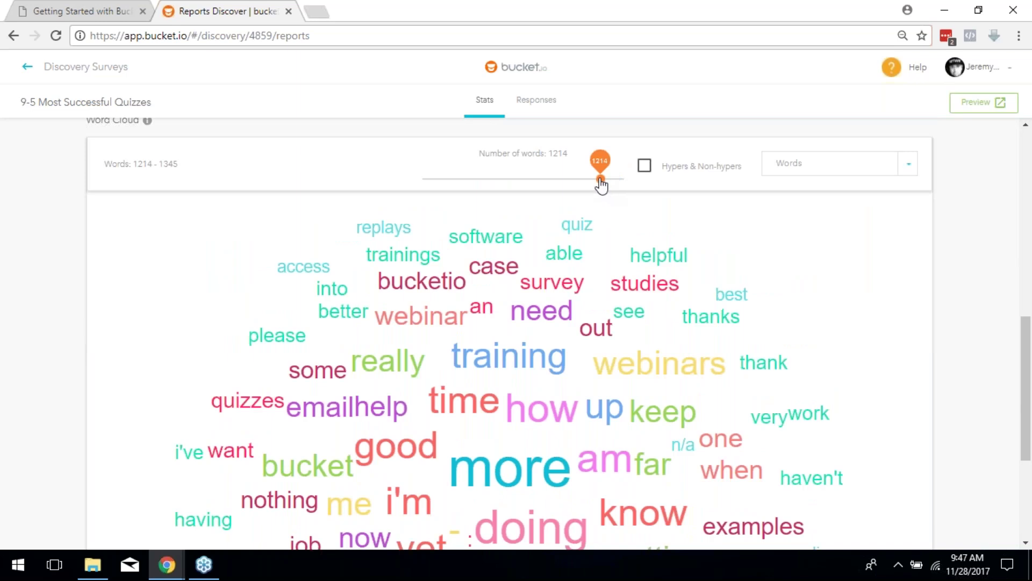
drag(600, 184, 539, 182)
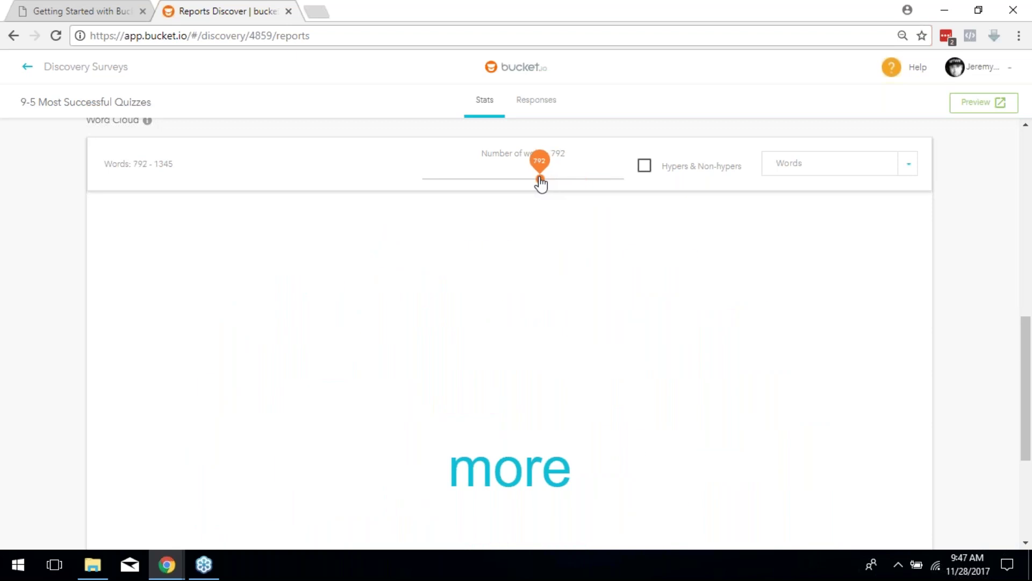
scroll(746, 379, down, 3)
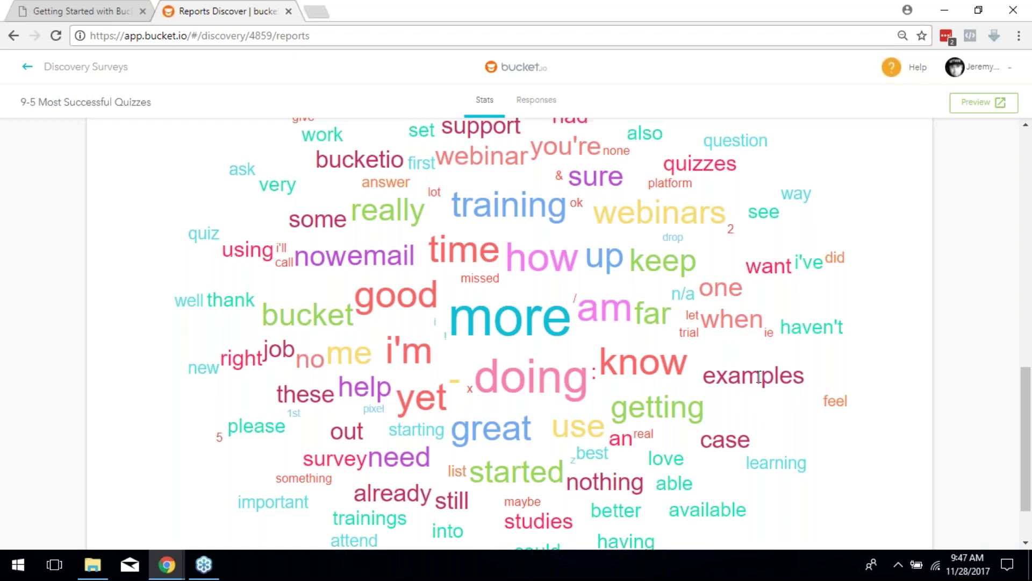
scroll(646, 211, up, 1)
double_click(516, 203)
click(444, 161)
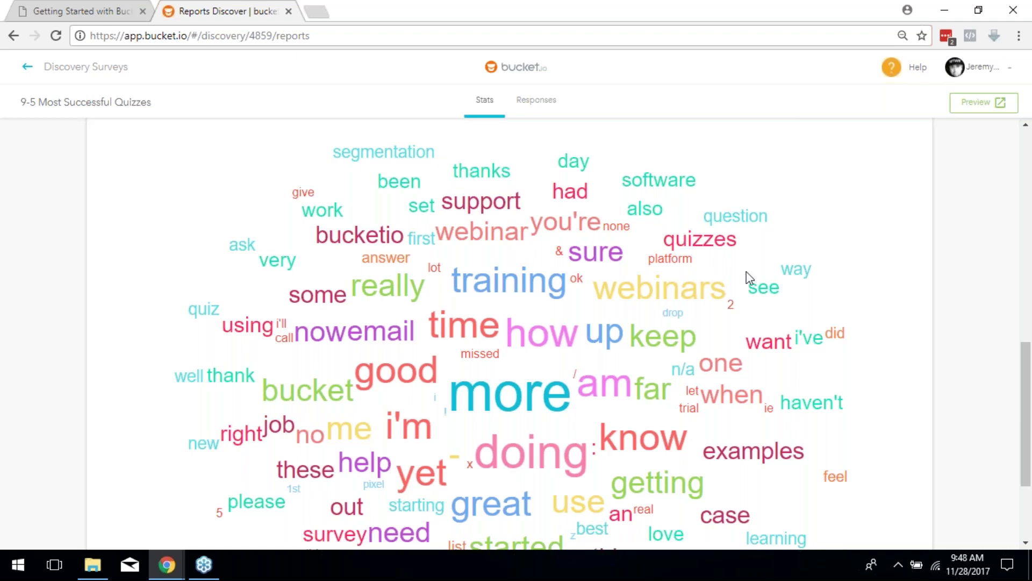
Exclude the words "more", "how", "doing", "am", "good" and "know" from the word cloud
scroll(749, 280, up, 7)
scroll(747, 305, down, 3)
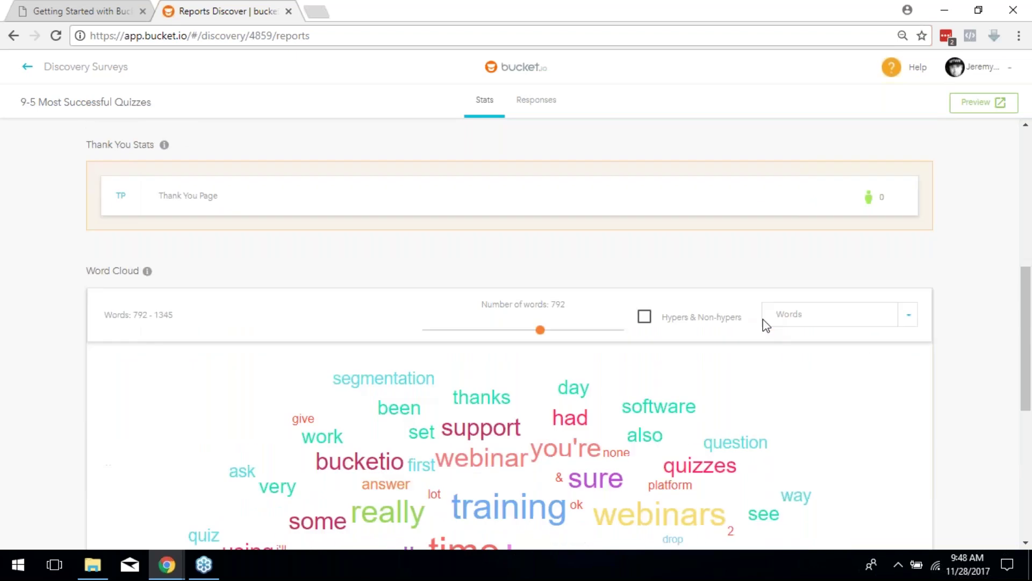
click(909, 322)
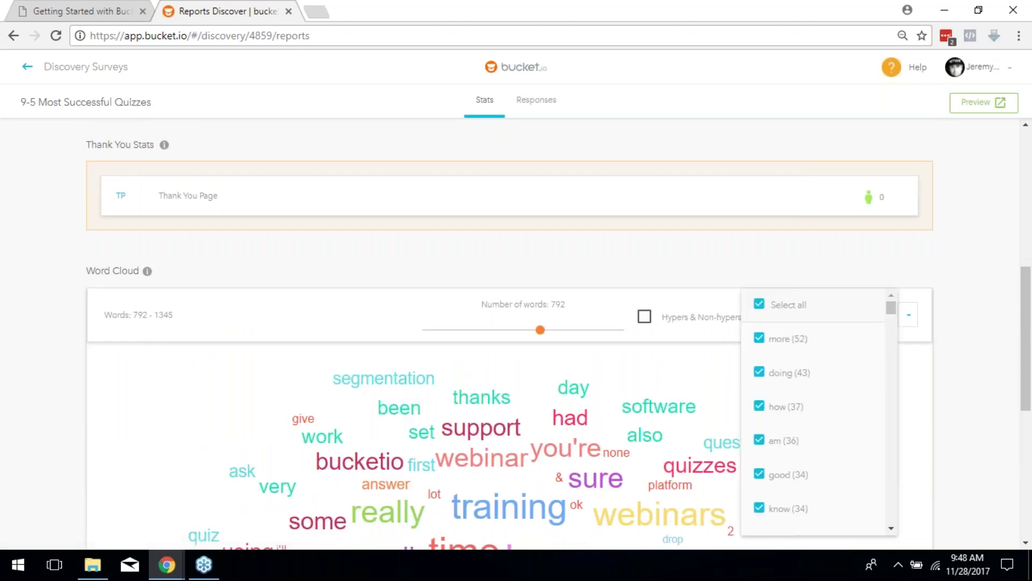
click(760, 339)
click(760, 407)
click(769, 374)
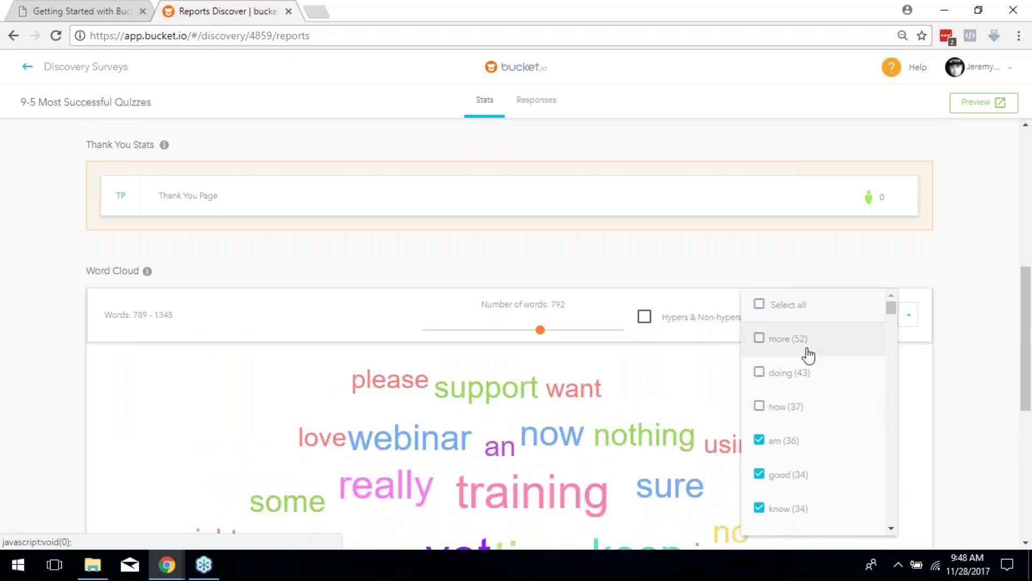
click(759, 440)
click(759, 474)
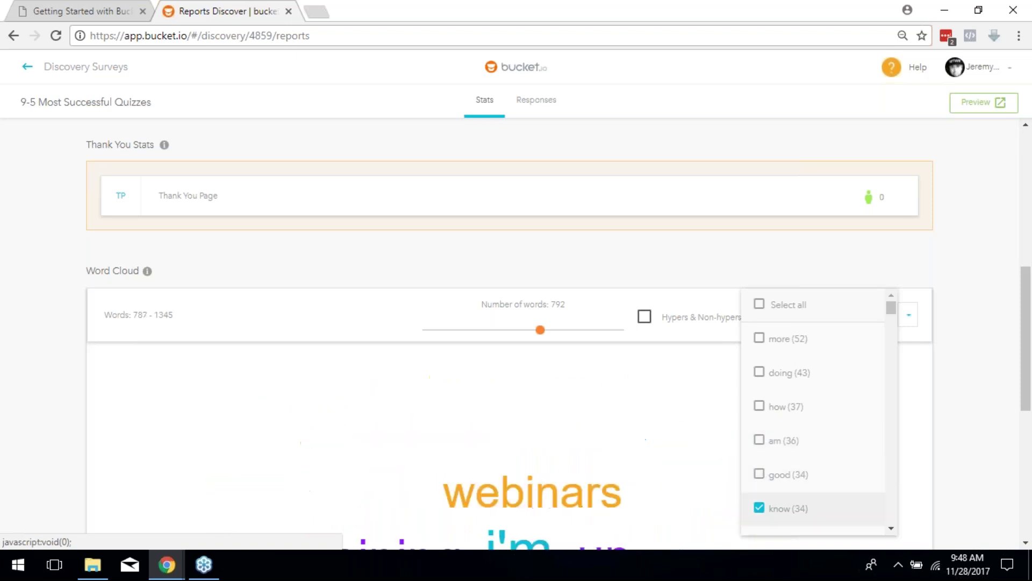
click(760, 509)
Exclude the words "had" and "an" from the word cloud and close the word list
drag(891, 307, 903, 324)
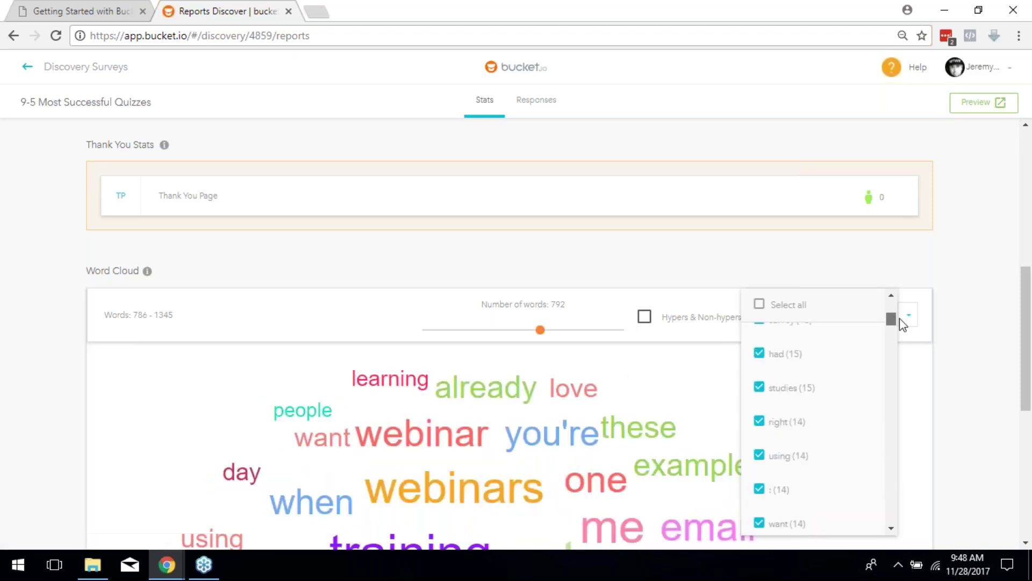
click(760, 354)
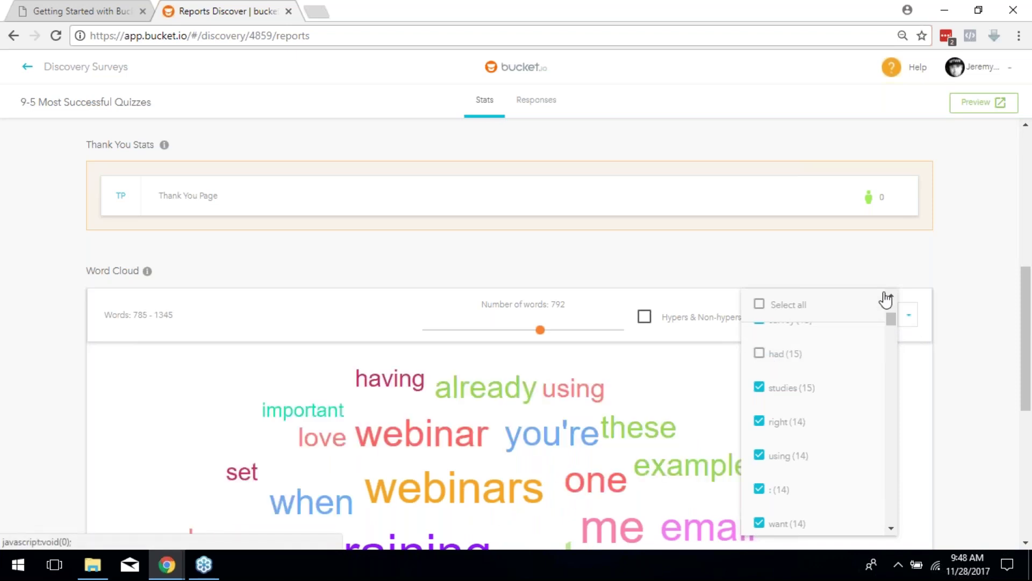
click(891, 295)
click(891, 295)
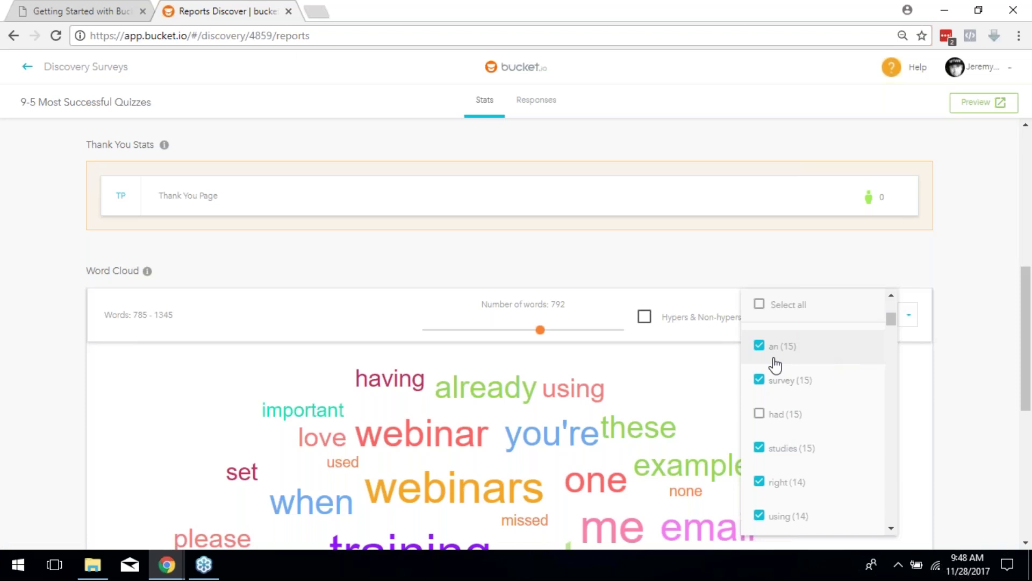
click(760, 348)
click(951, 393)
Examine the filtered word cloud for meaningful terms, singling out "training" and "studies"
scroll(953, 387, down, 3)
scroll(935, 396, down, 1)
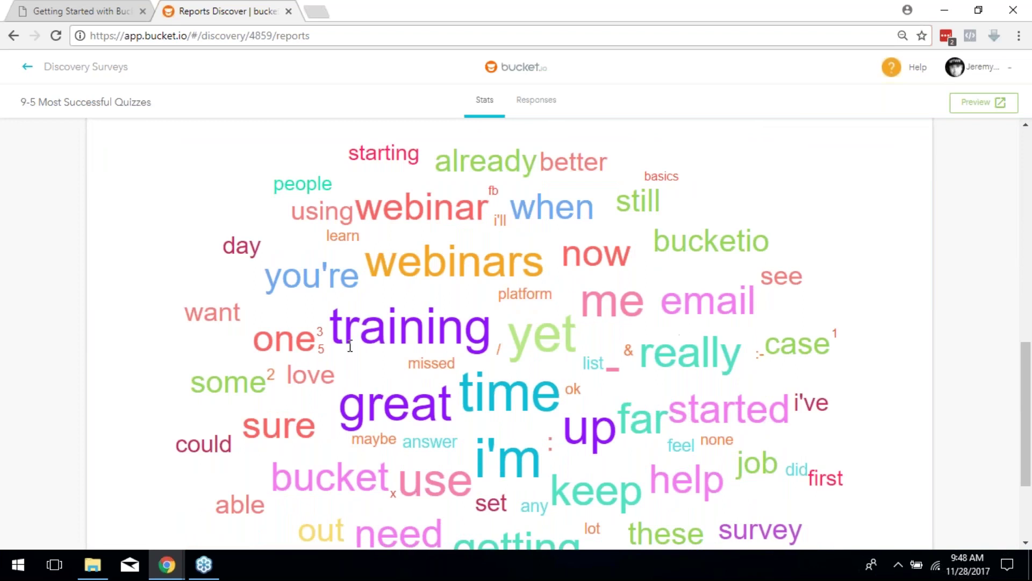
drag(344, 327, 495, 326)
scroll(496, 327, down, 1)
scroll(791, 352, down, 1)
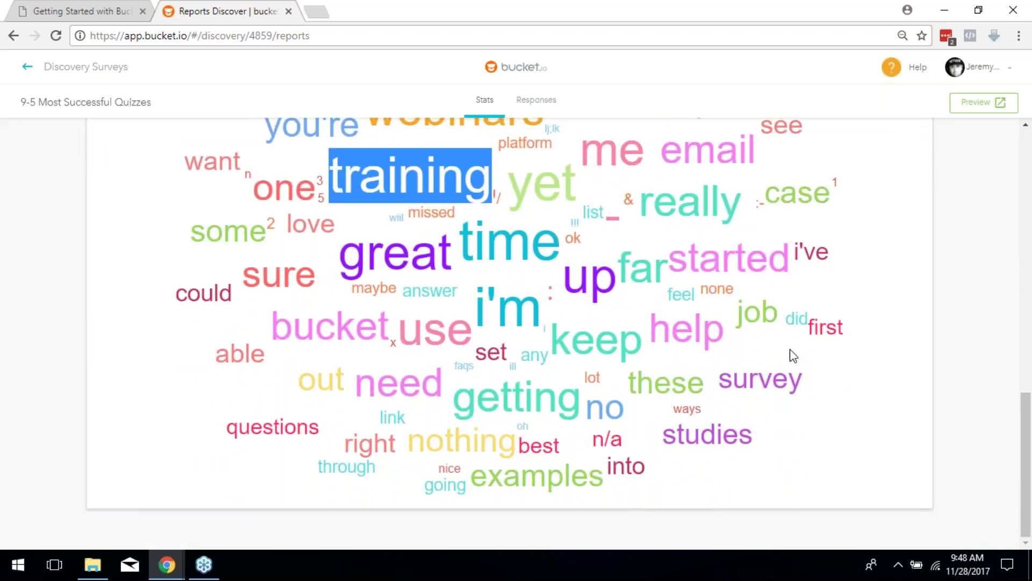
double_click(670, 430)
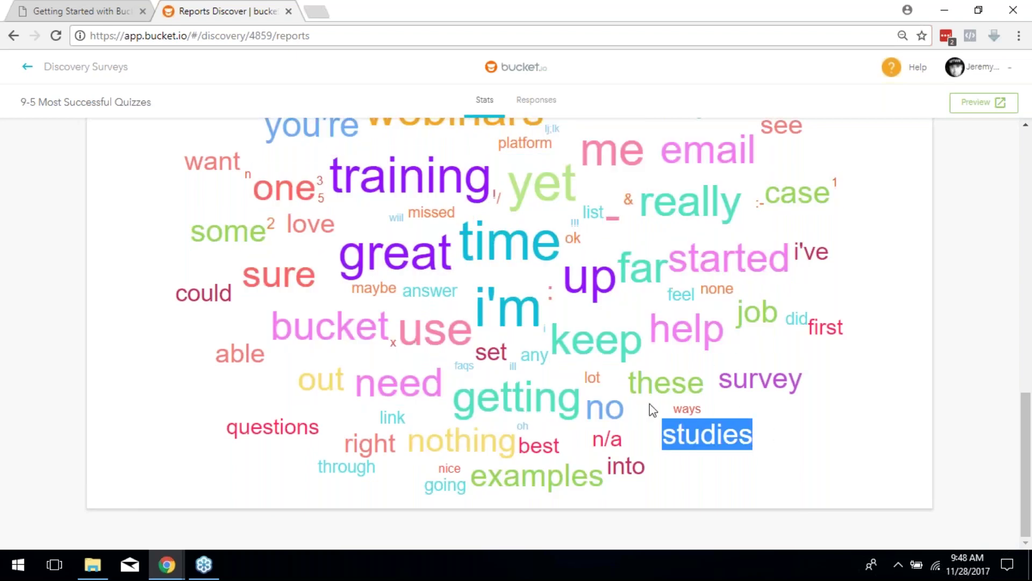
scroll(649, 409, up, 2)
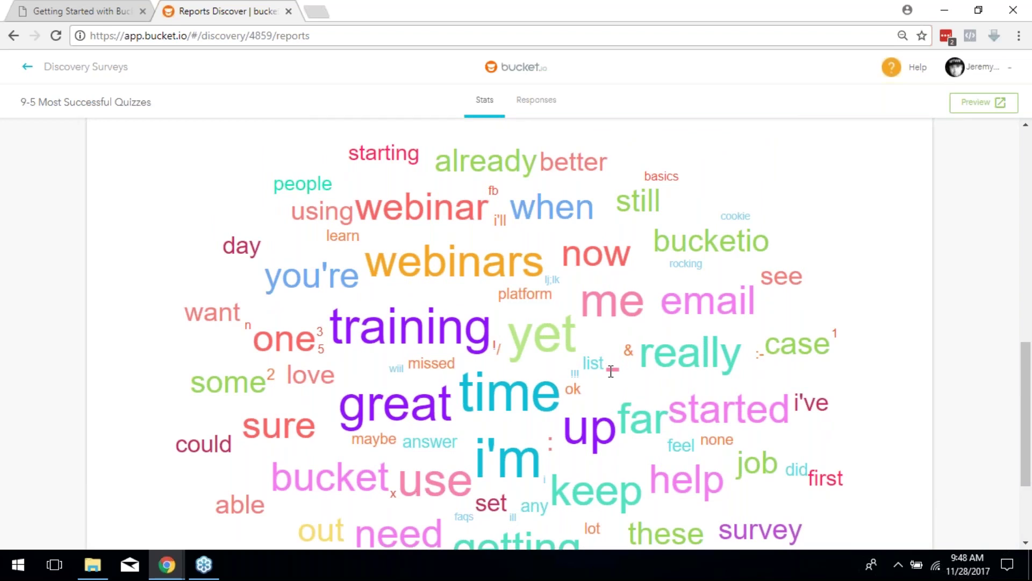
Open the survey's individual responses and view the option to email them as a CSV, without sending it
scroll(648, 331, up, 4)
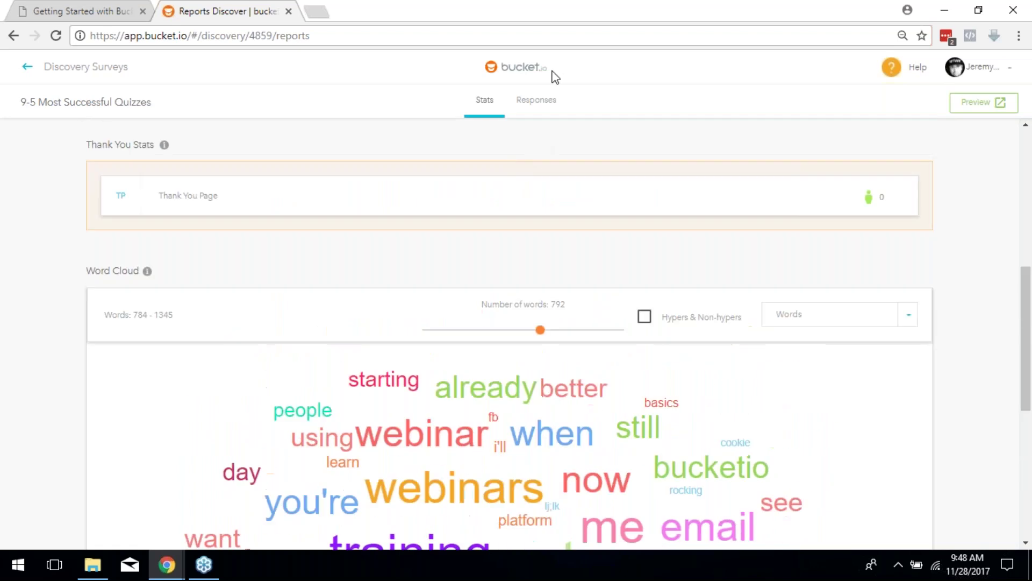
click(538, 106)
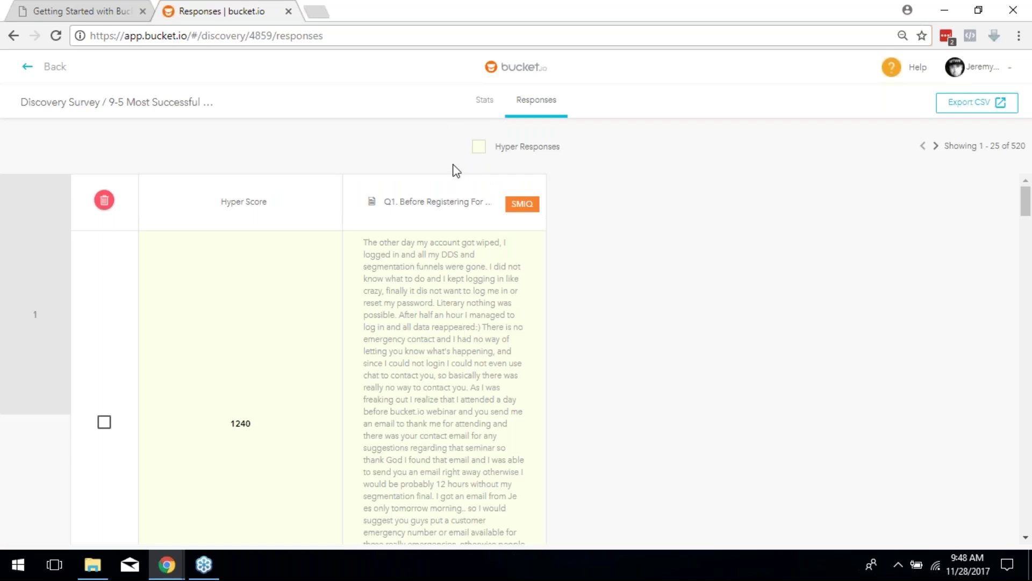
scroll(627, 305, down, 15)
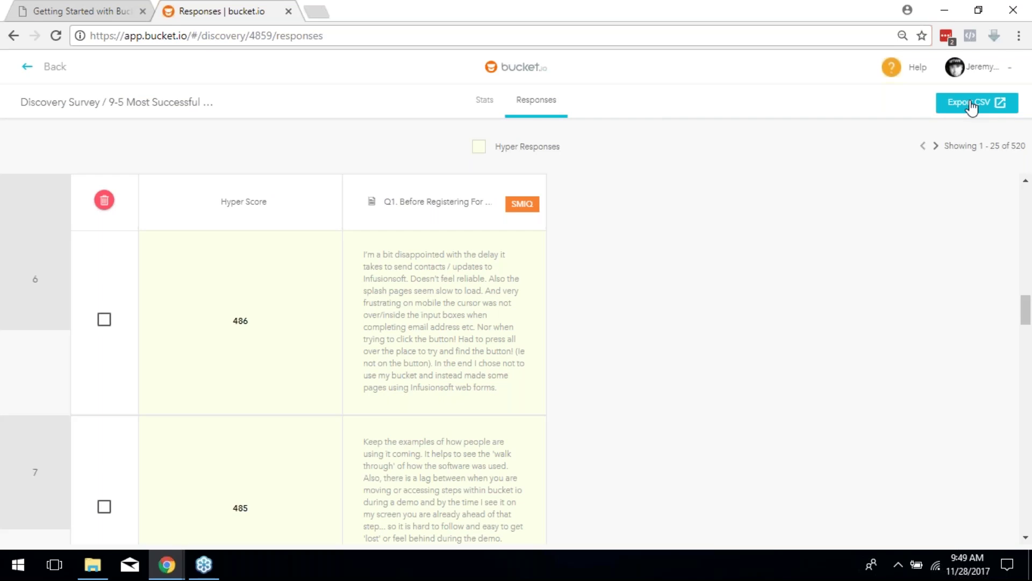
click(971, 106)
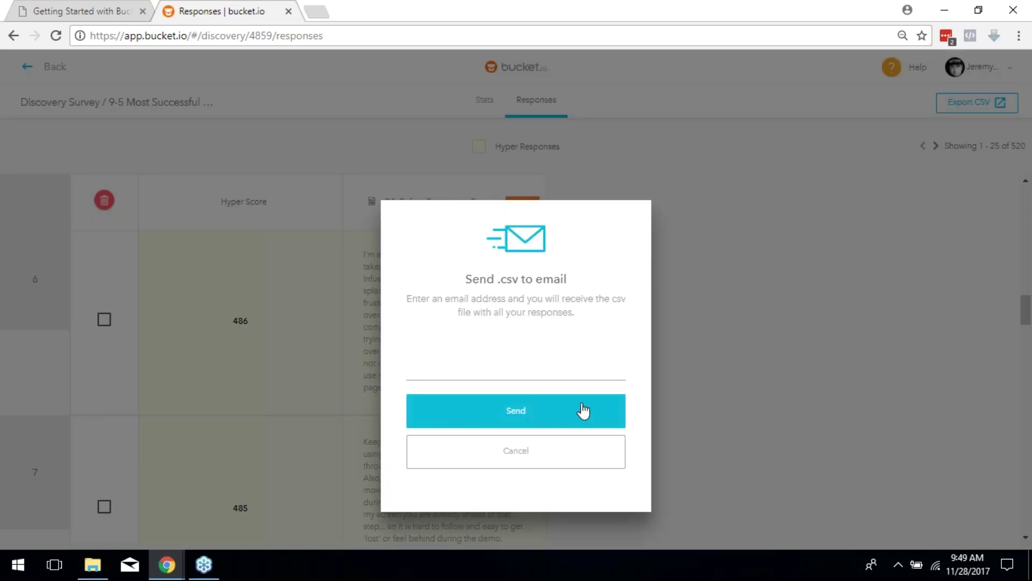
click(566, 461)
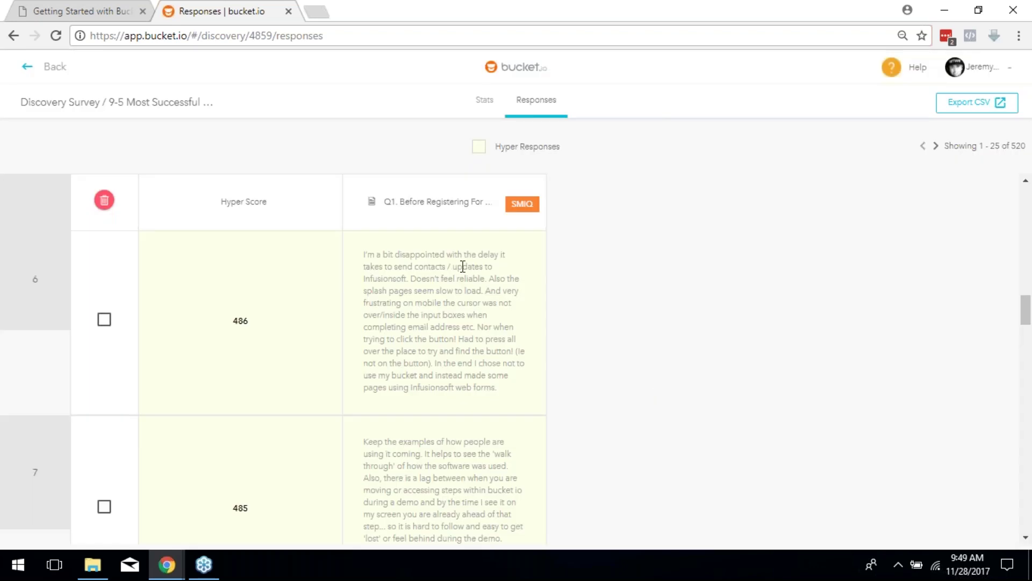
Browse the Q1 responses and their hyper scores, from the sixth response past the twelfth and back
scroll(462, 267, down, 15)
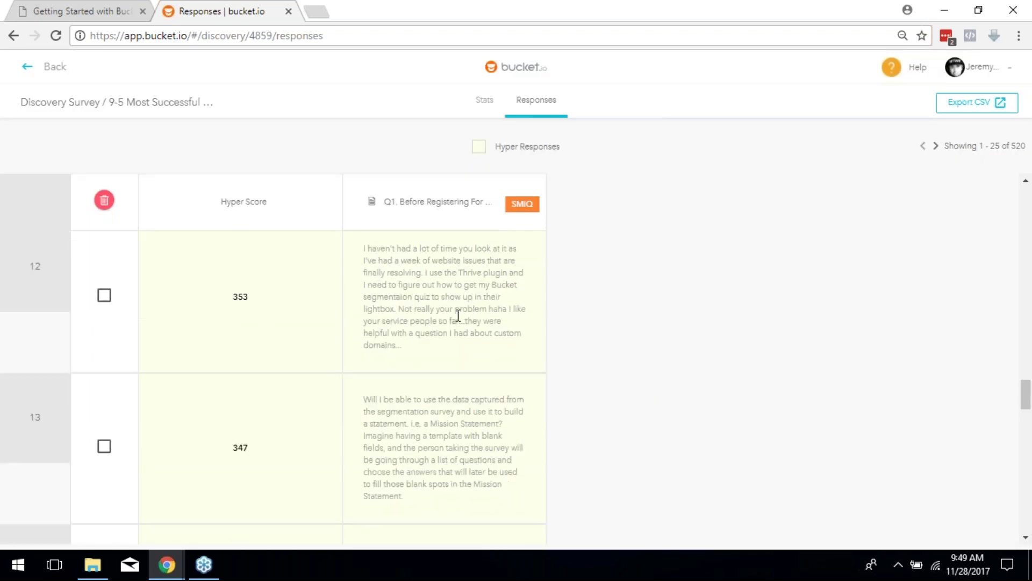
scroll(456, 362, up, 4)
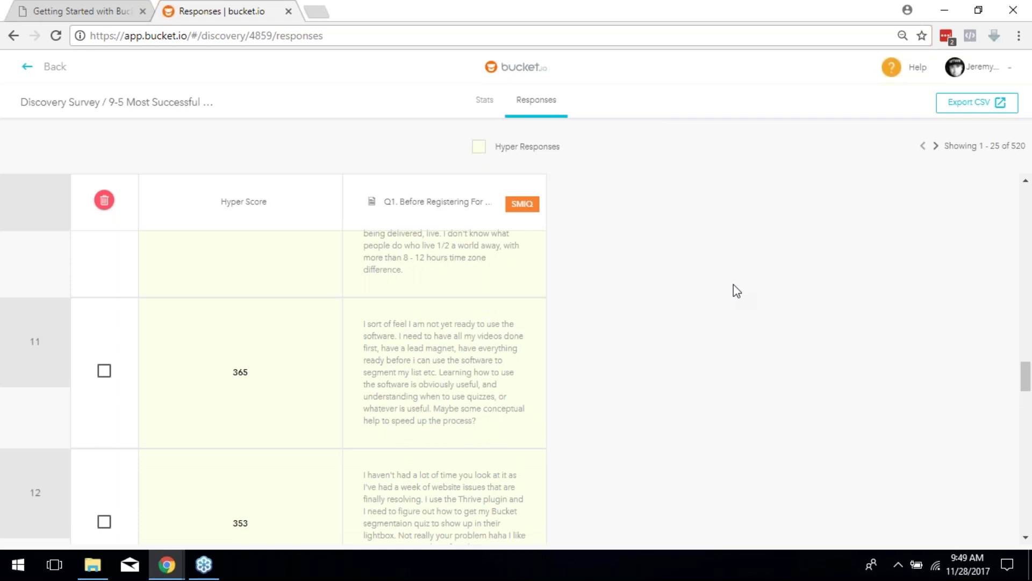
scroll(741, 333, up, 12)
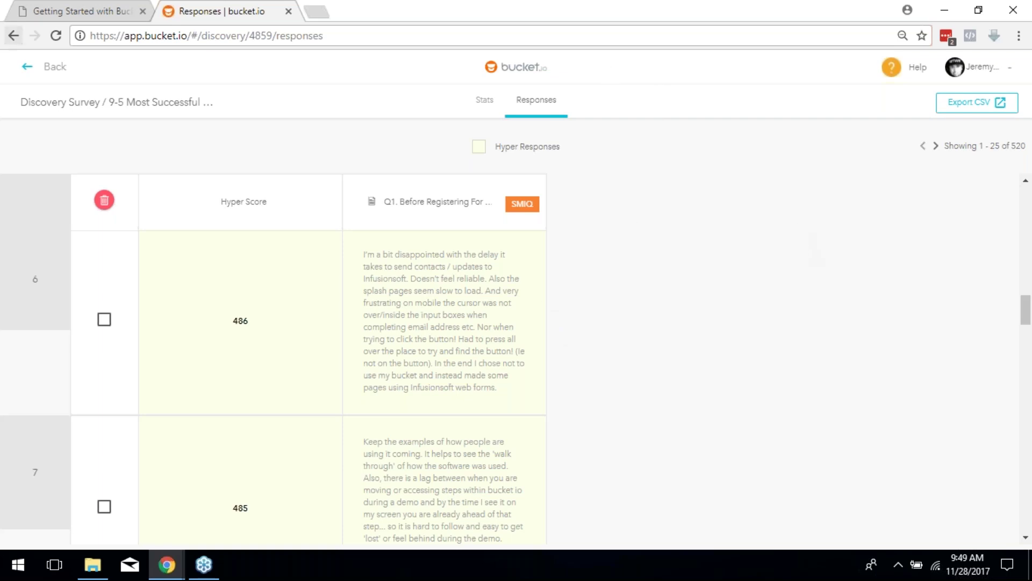
Leave the responses and switch to the Getting Started with Bucket slides, going to the Discovery Reports slide
click(46, 67)
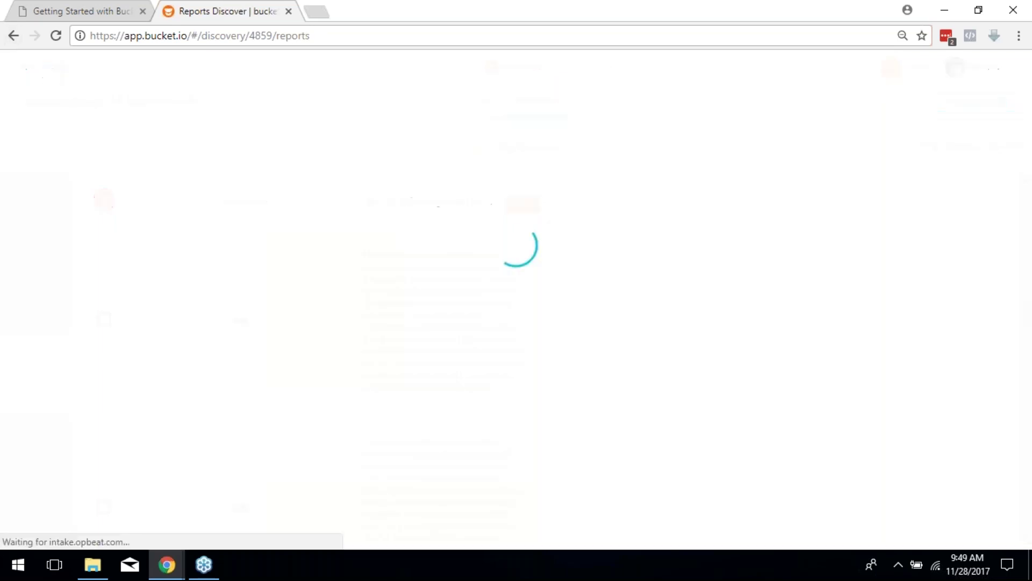
click(104, 4)
scroll(454, 310, down, 15)
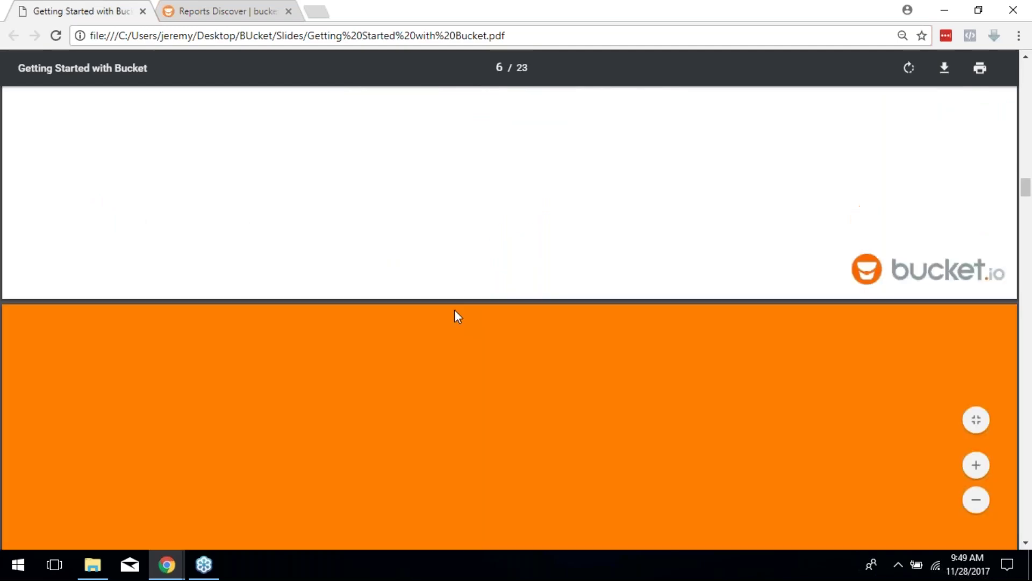
scroll(454, 316, down, 2)
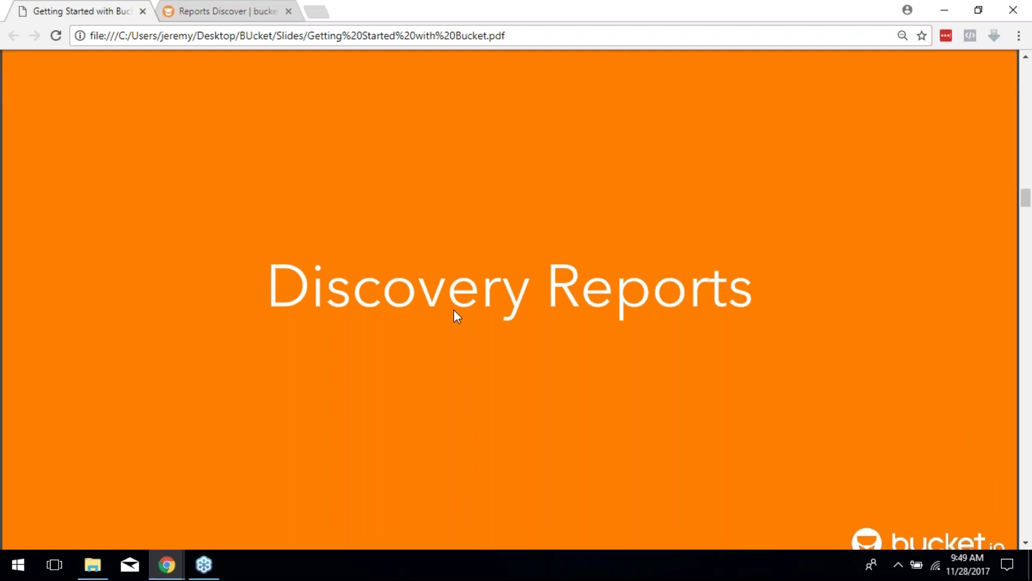
Go to the Segmentation Funnel Build slide, and switch to Bucket.io to open the list of segmentation funnels
scroll(454, 311, down, 15)
scroll(457, 316, down, 4)
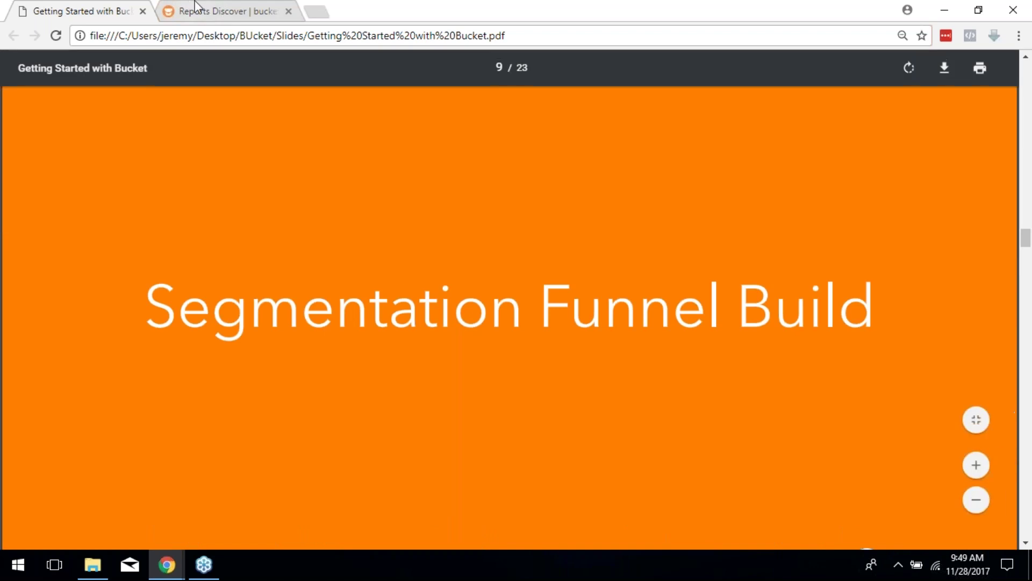
click(263, 6)
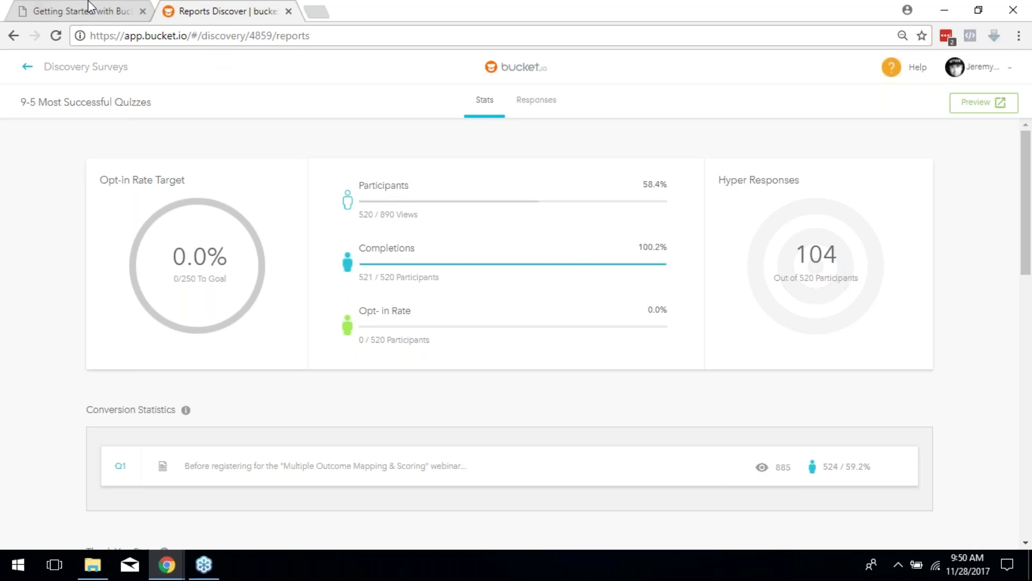
click(70, 67)
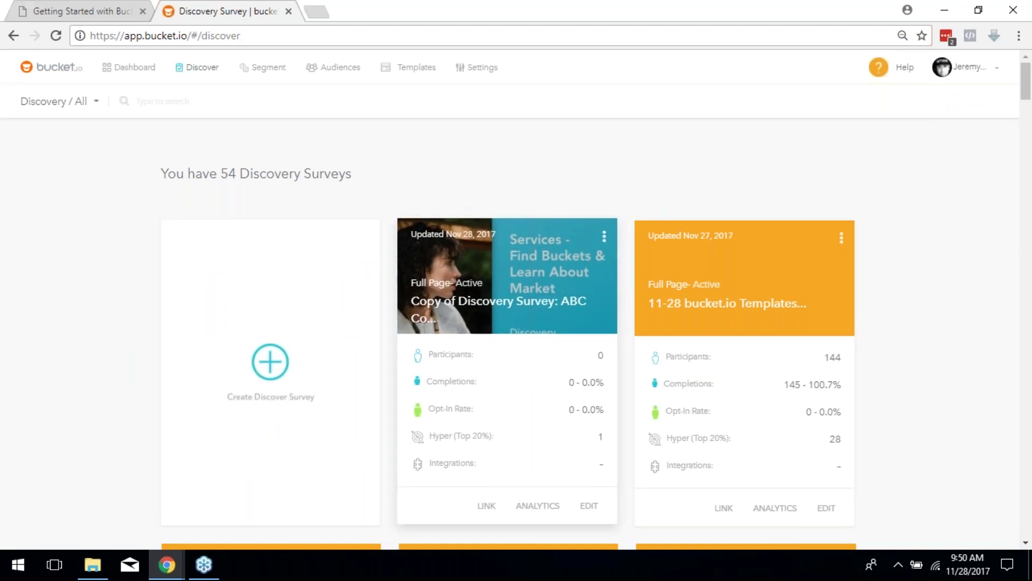
click(269, 68)
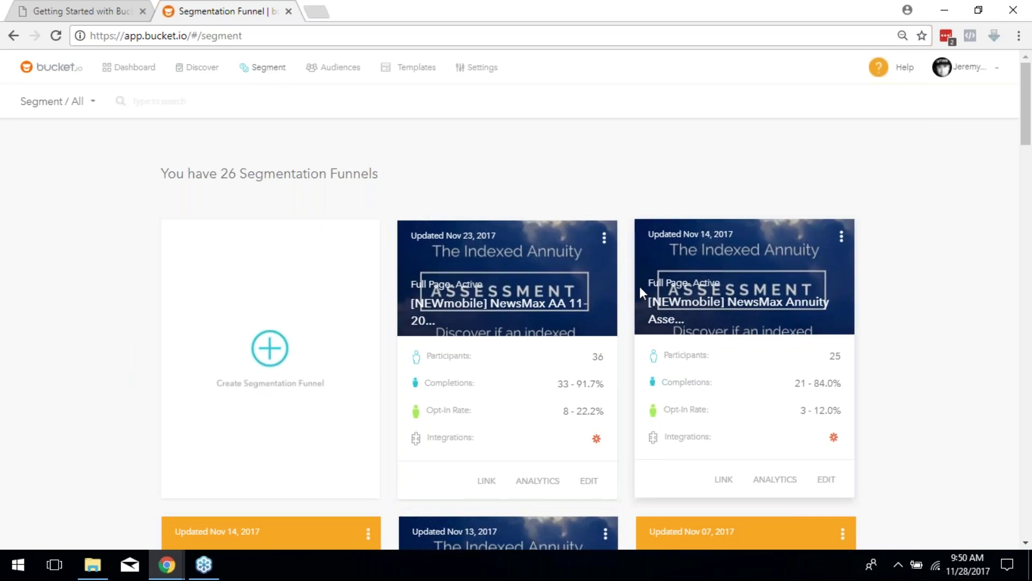
Start creating a new segmentation funnel from a template
scroll(640, 286, down, 1)
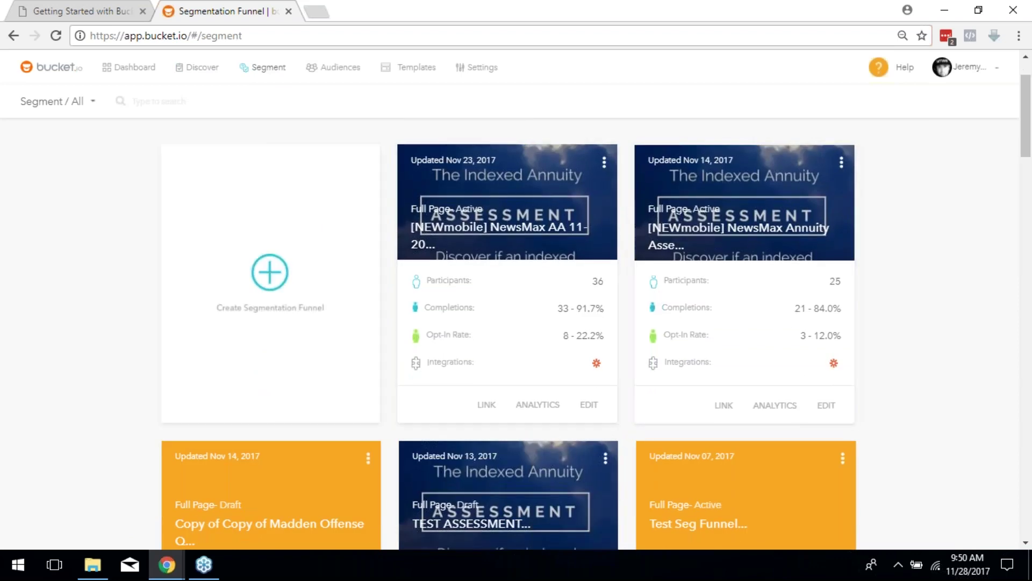
click(263, 285)
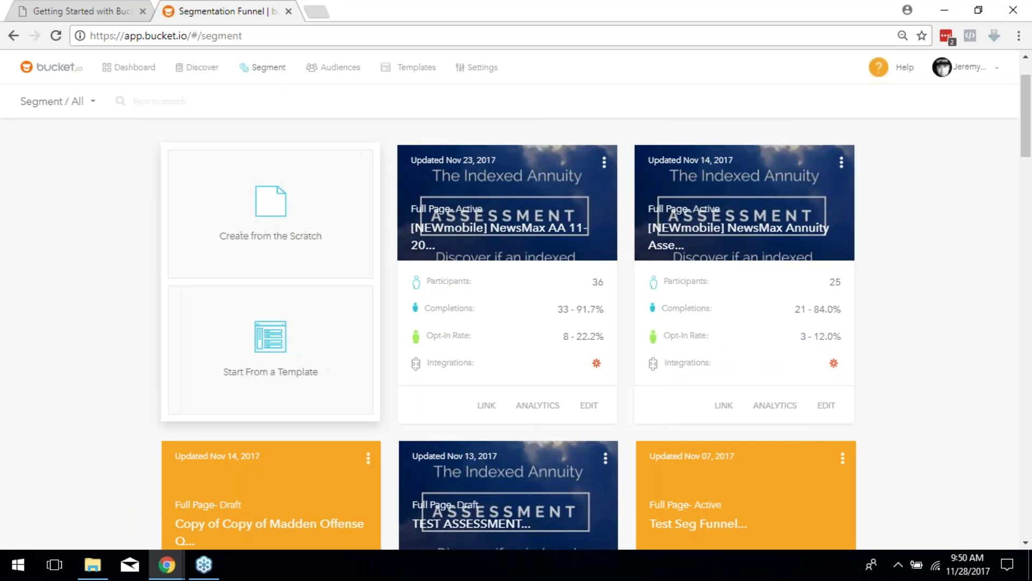
click(274, 350)
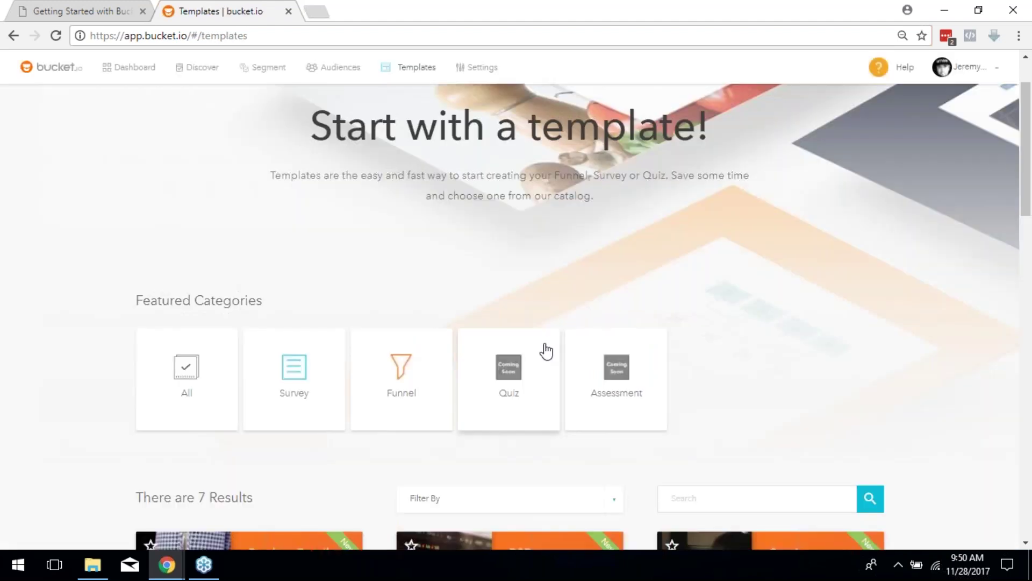
Limit the templates to the Funnel category and use "Services - Multiple Step Segmented Funnel With Customized Offers"
scroll(451, 261, down, 1)
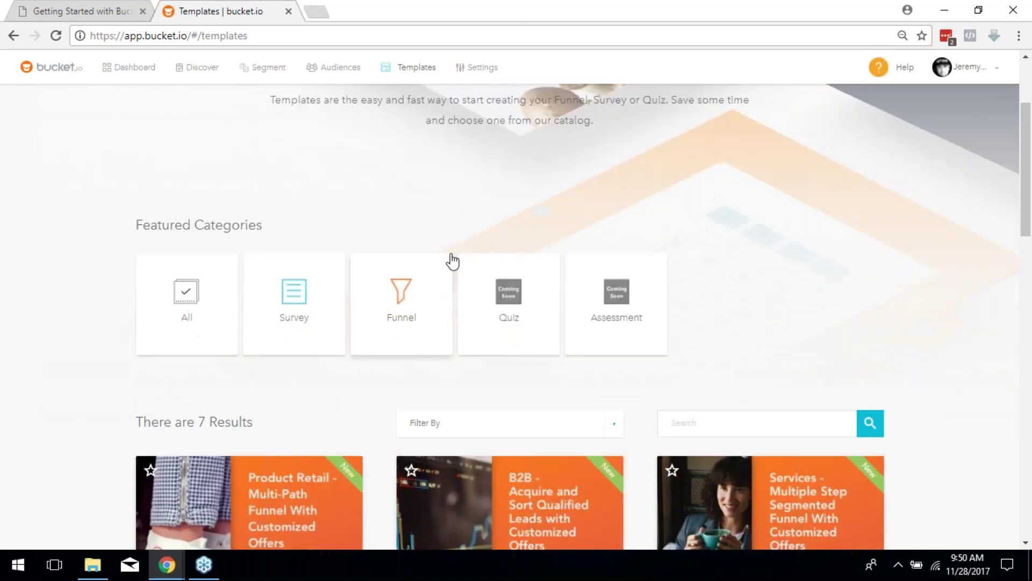
click(394, 289)
scroll(409, 293, down, 3)
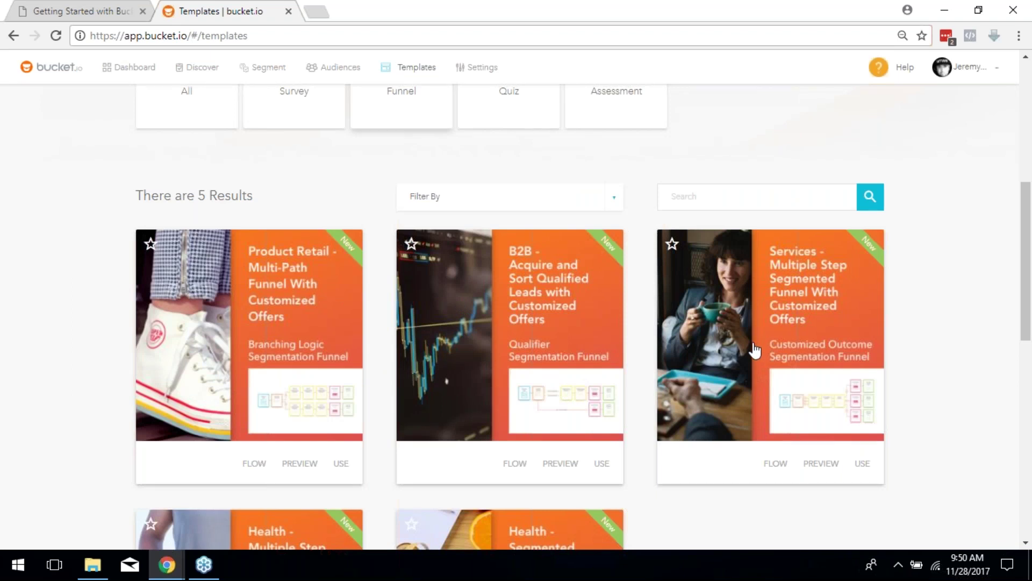
scroll(755, 349, down, 3)
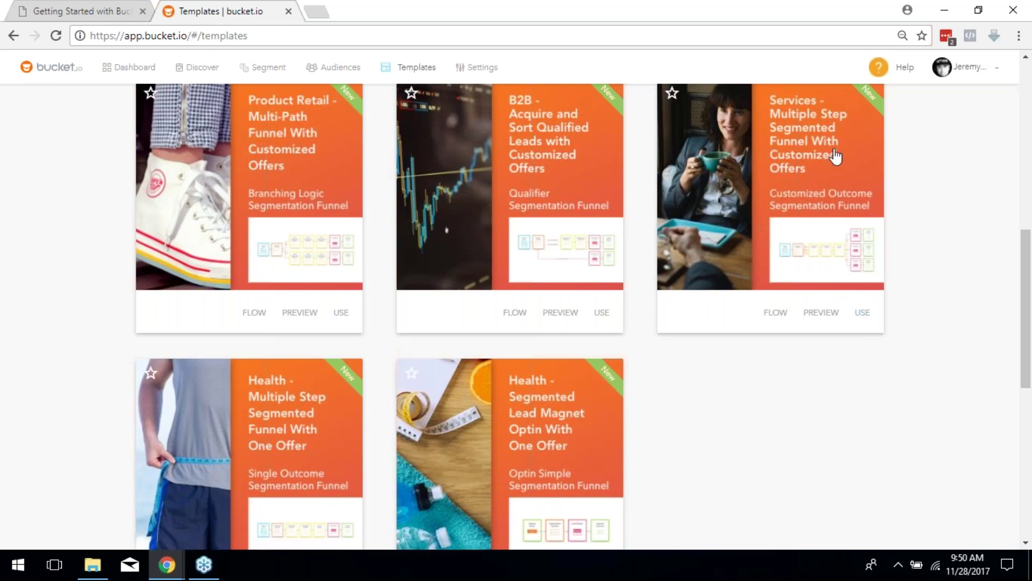
click(863, 312)
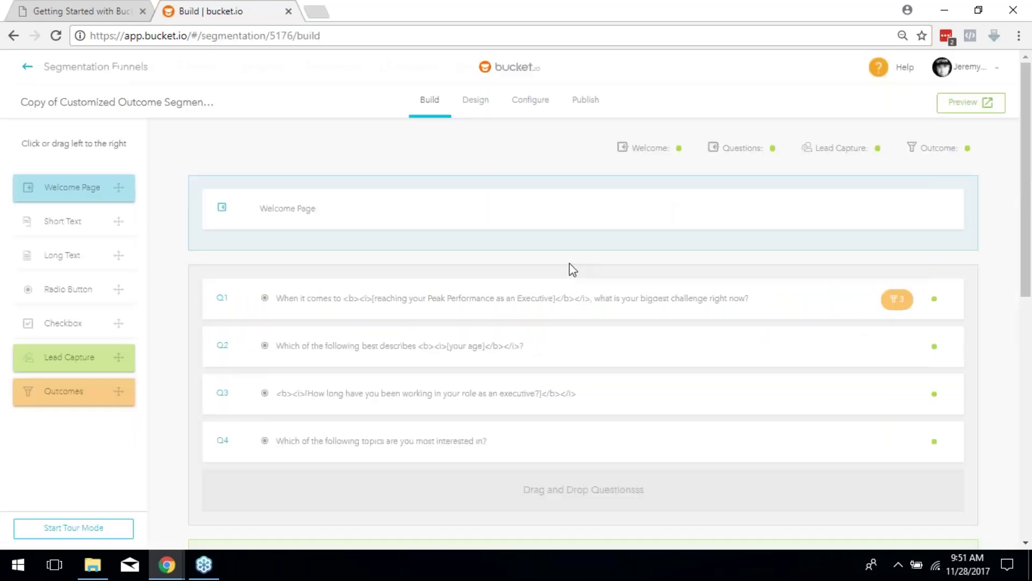
Look over the copied funnel's structure, from the welcome page and questions to the lead capture pages
scroll(447, 263, down, 1)
scroll(446, 263, down, 7)
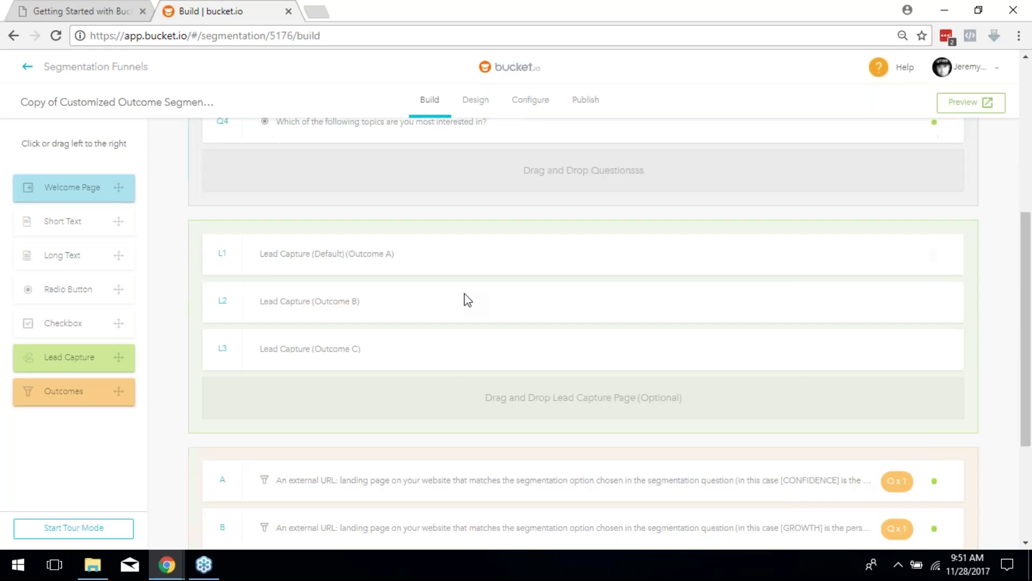
scroll(488, 373, up, 8)
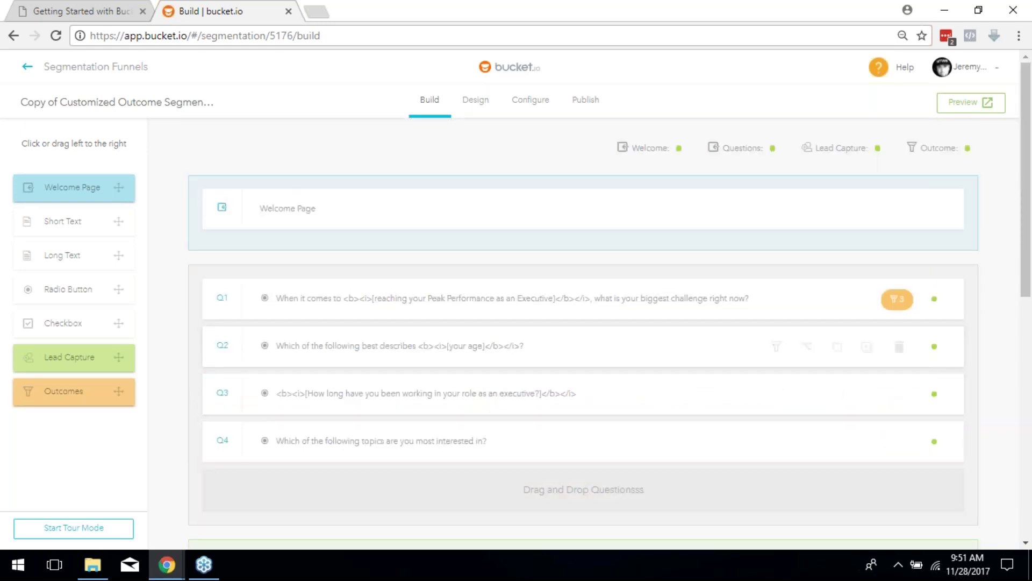
scroll(525, 339, down, 1)
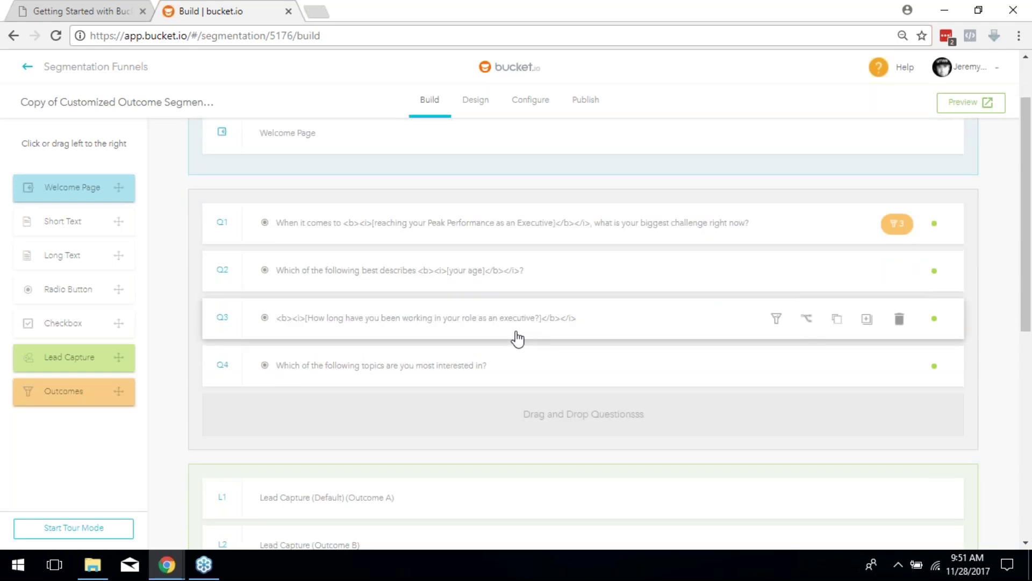
Switch to the Getting Started with Bucket slides and show the "What is a Segmentation Funnel?" slide
click(98, 10)
scroll(253, 248, down, 4)
scroll(256, 255, down, 5)
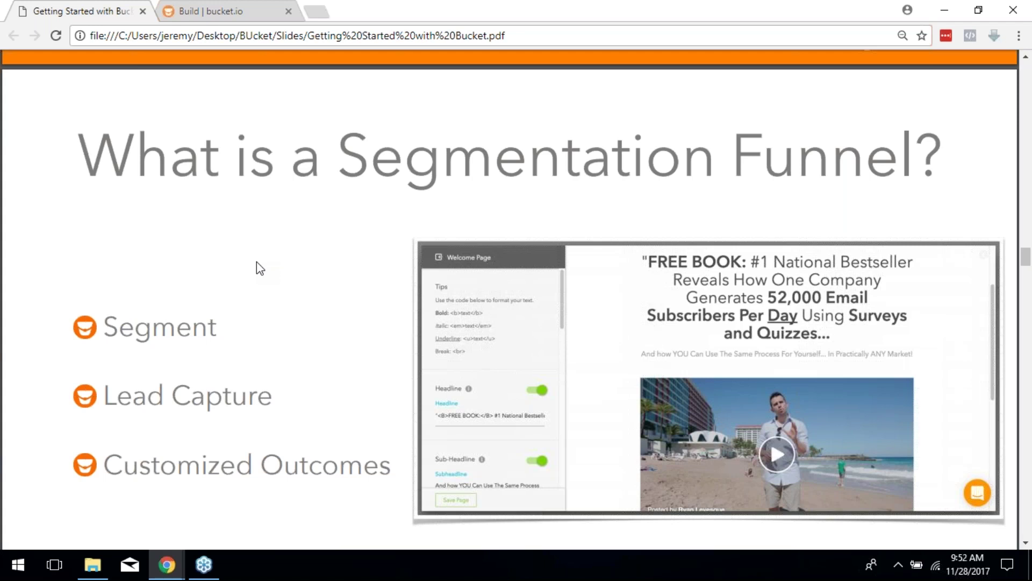
scroll(263, 295, down, 1)
Return to the funnel's build page and review its questions, lead capture pages and outcomes
click(173, 6)
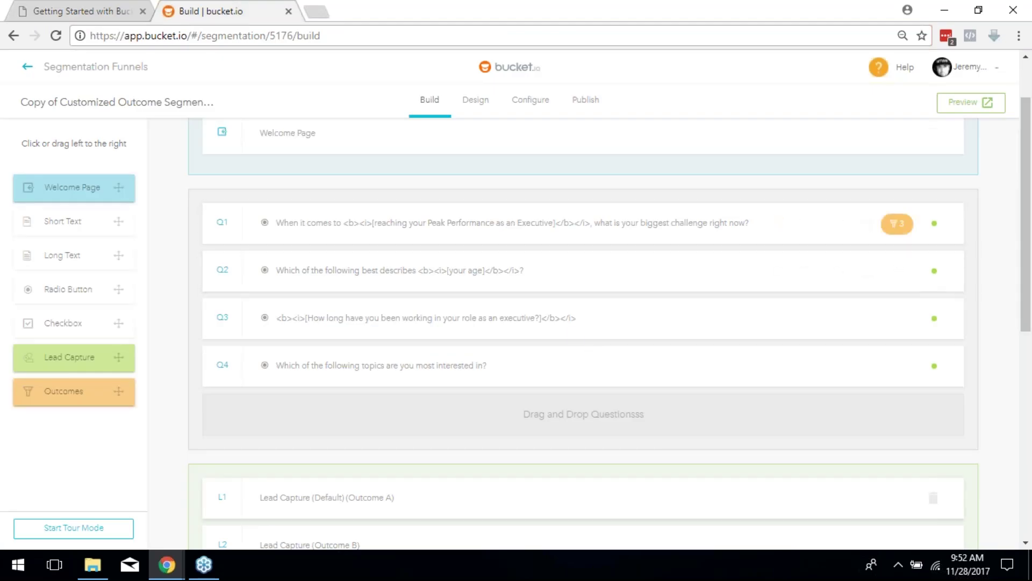
scroll(832, 419, down, 1)
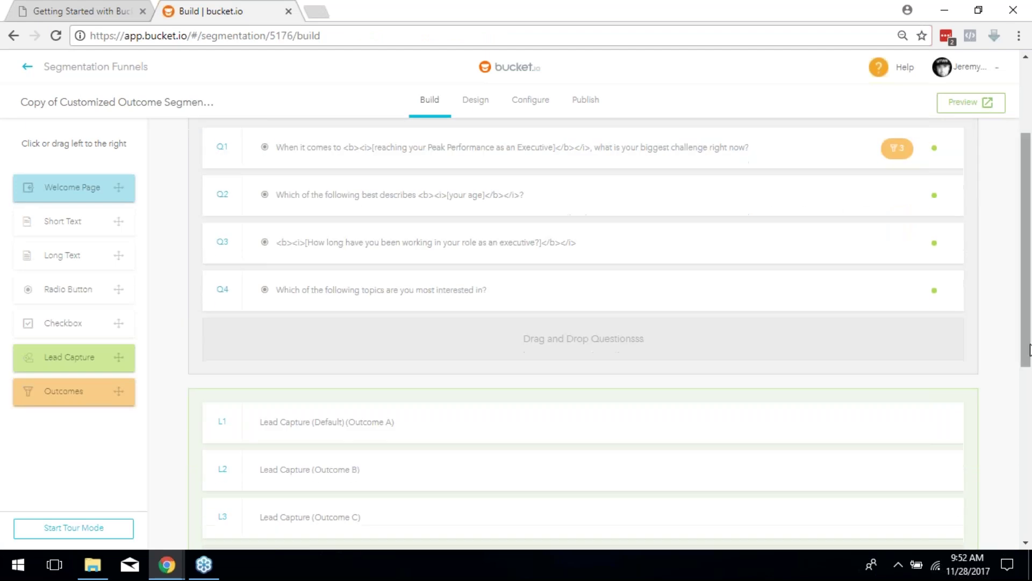
scroll(818, 442, down, 1)
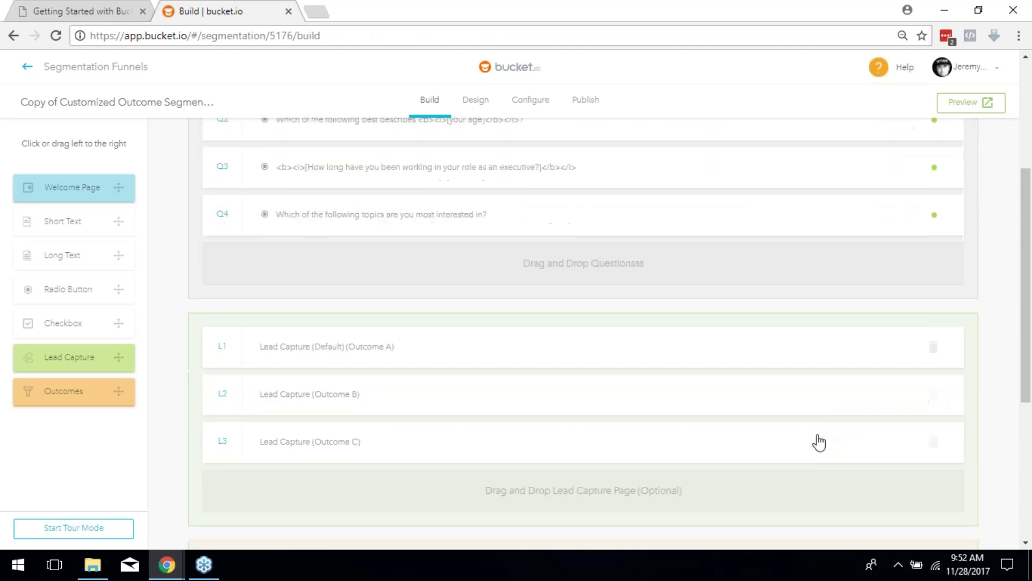
scroll(818, 443, down, 4)
scroll(817, 443, up, 7)
Preview the funnel, answering GROWTH, "I'm in my 20's", "Less than a year" and "Efficient delegation without hiring more staff"
click(967, 103)
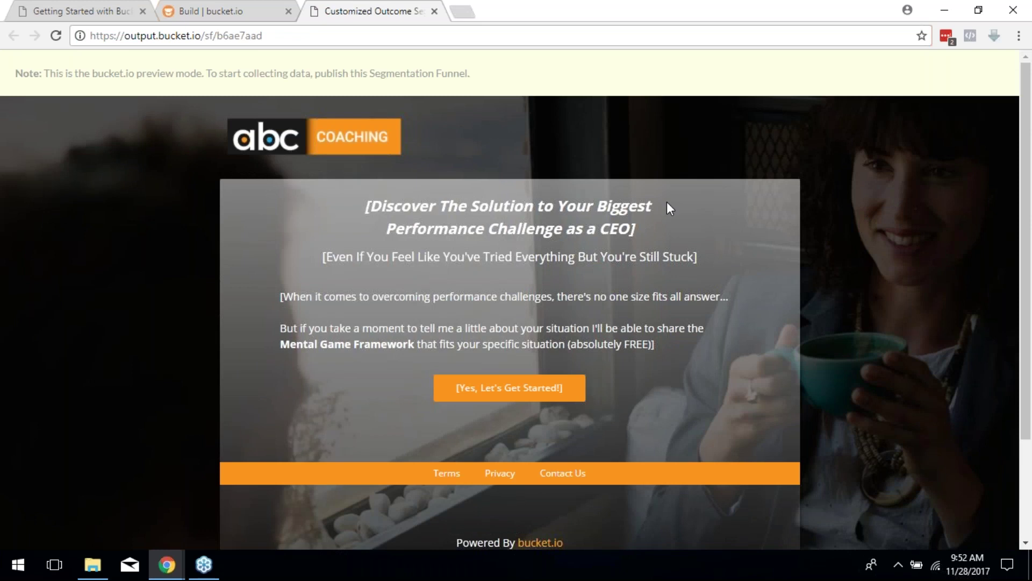
click(535, 396)
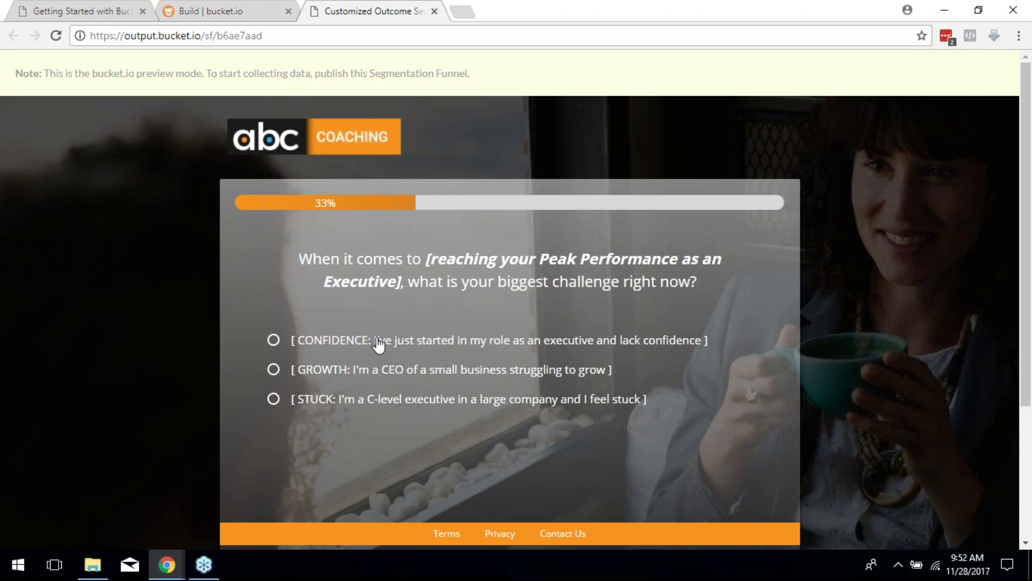
click(381, 371)
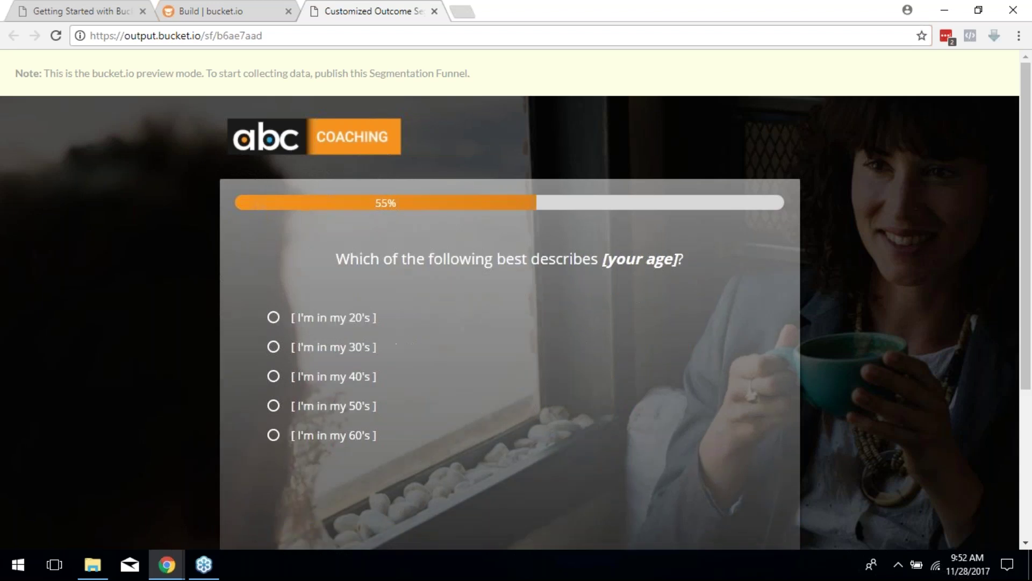
click(361, 321)
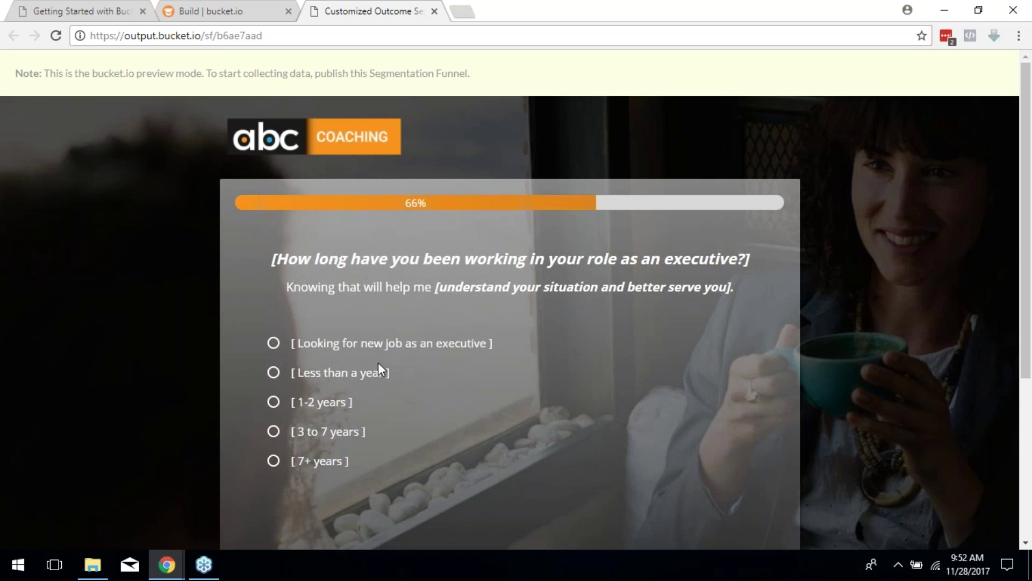
click(379, 363)
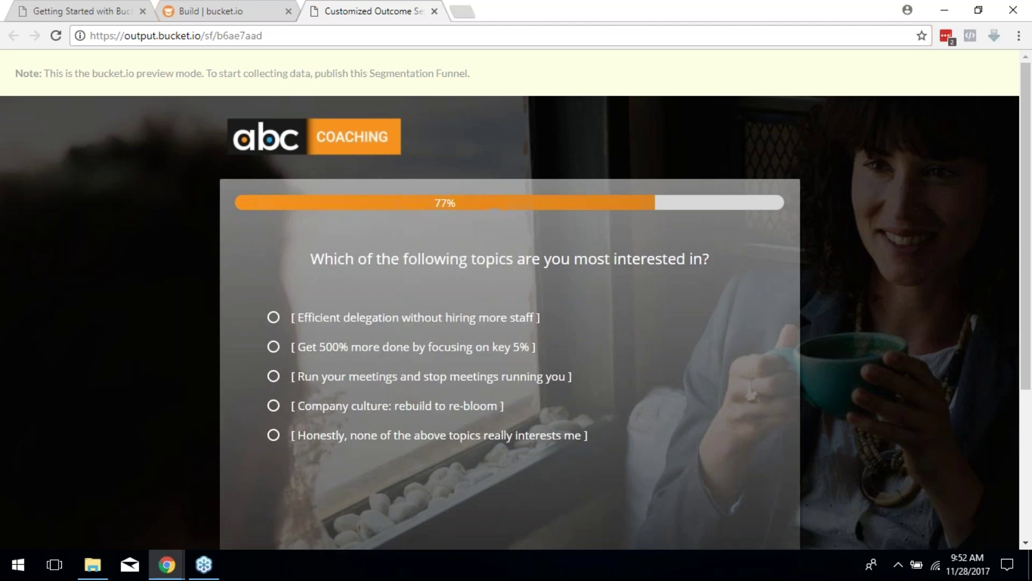
click(409, 324)
Enter a test email address in the preview's lead capture form and submit it to reach the outcome page
scroll(475, 348, down, 3)
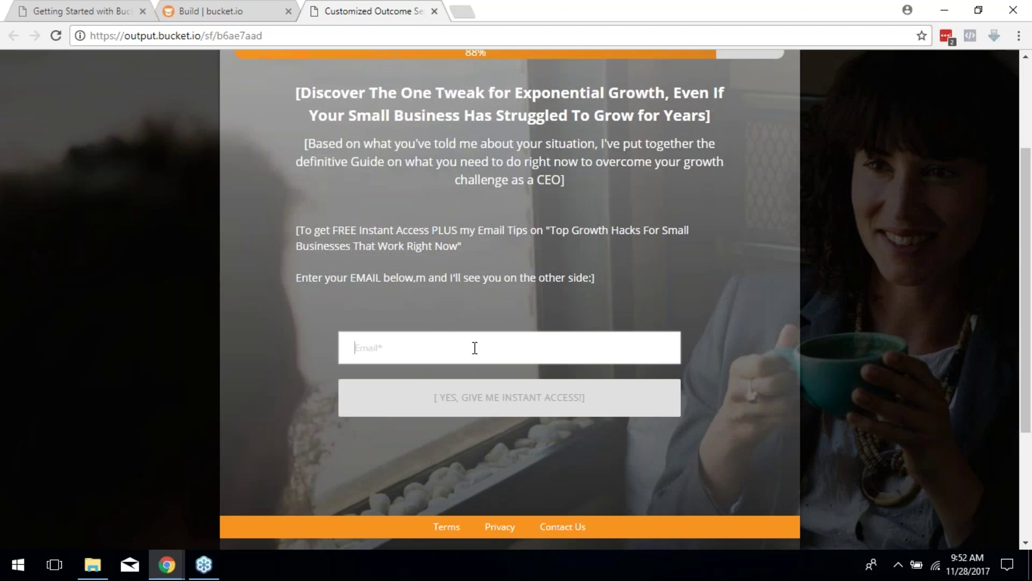
click(476, 348)
text(test)
key(Down)
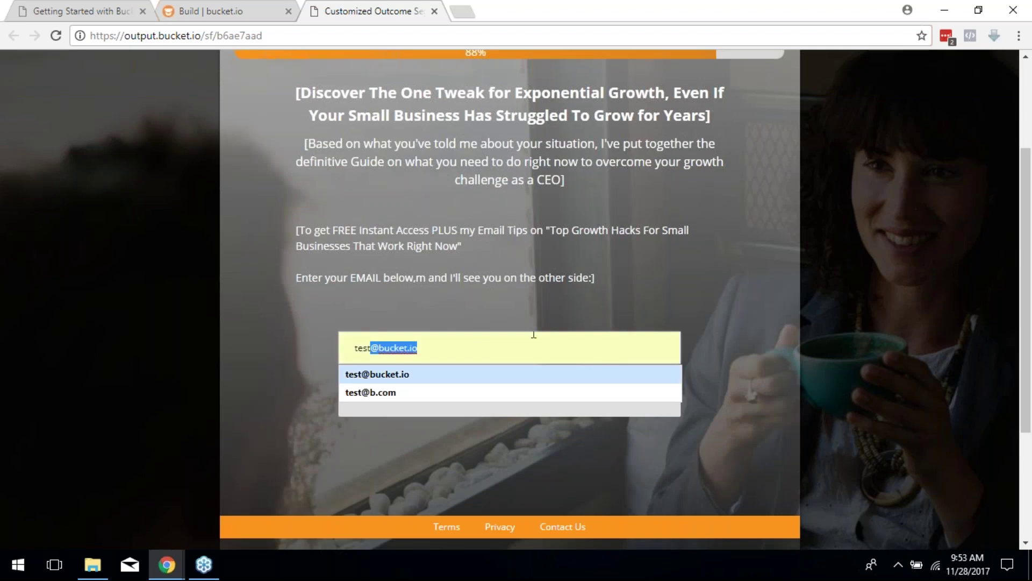
key(Return)
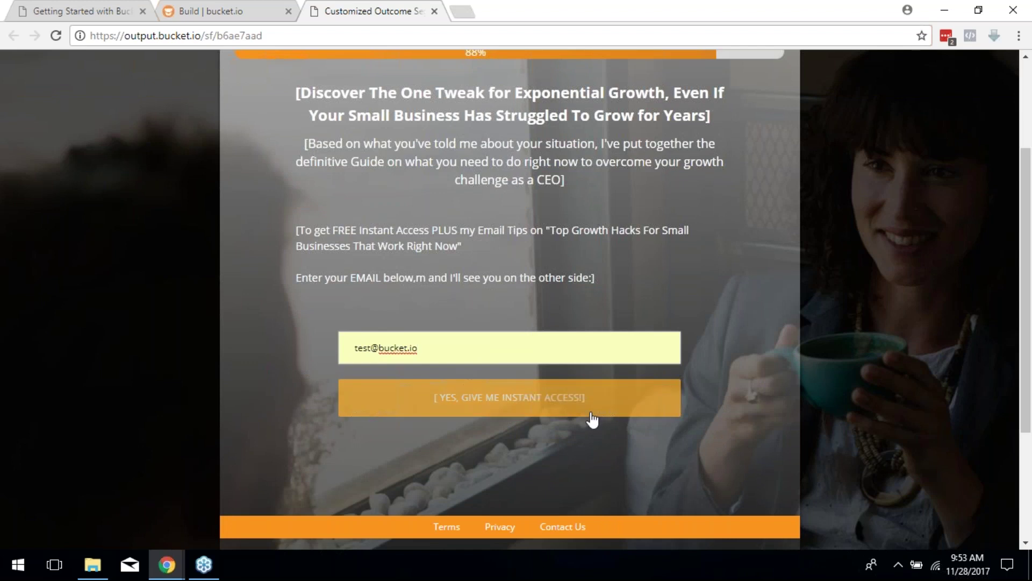
click(552, 406)
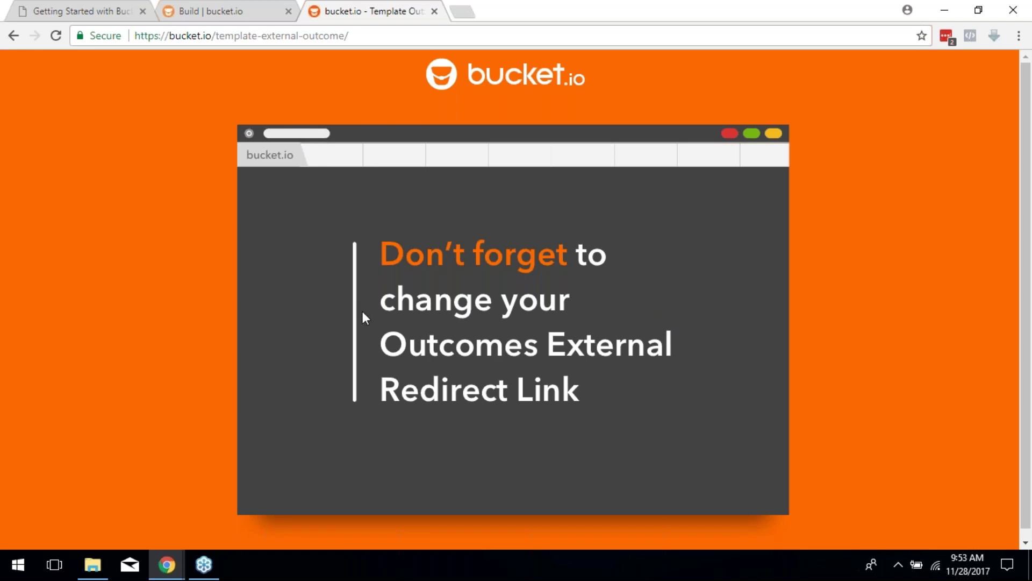
Return to the funnel's build page, open question Q1 and compare its answer options with the lead capture pages and outcomes
click(206, 8)
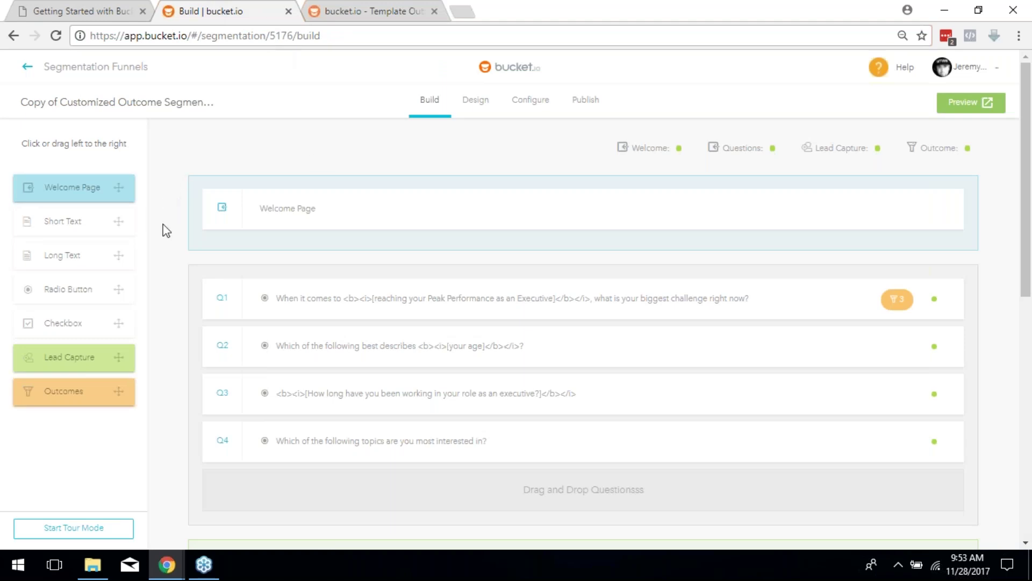
scroll(315, 348, down, 1)
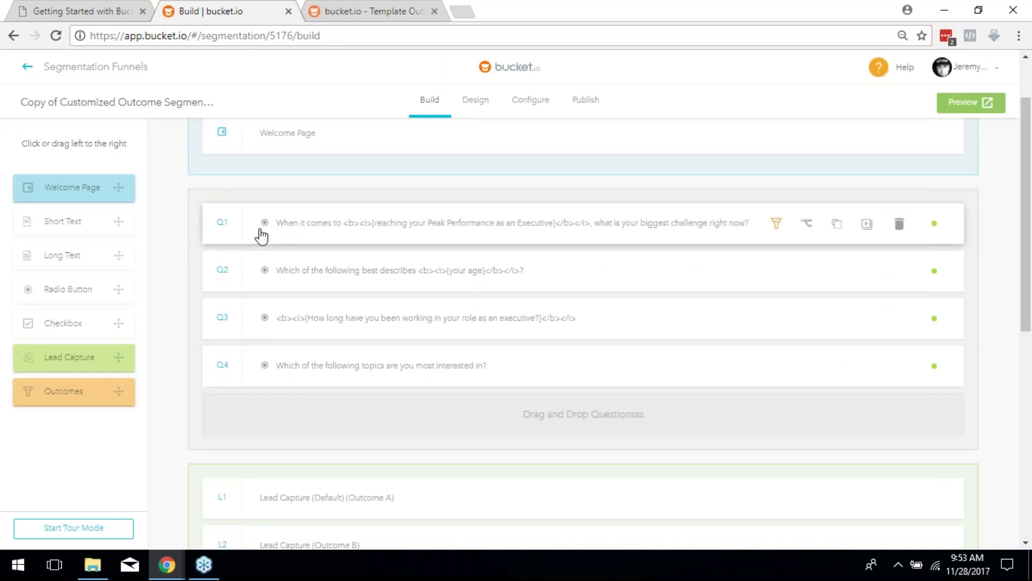
click(292, 229)
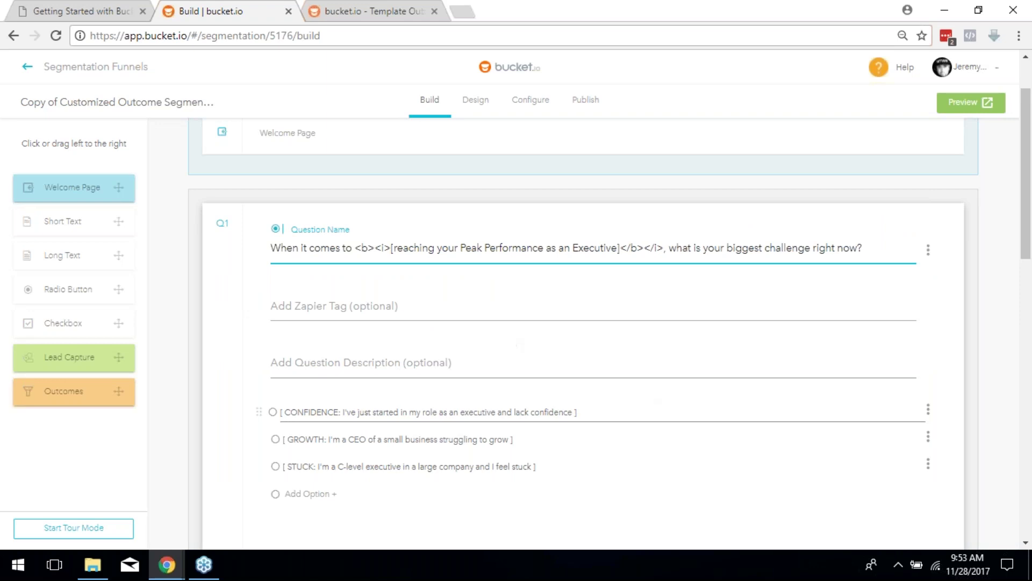
scroll(501, 418, down, 1)
scroll(501, 418, down, 4)
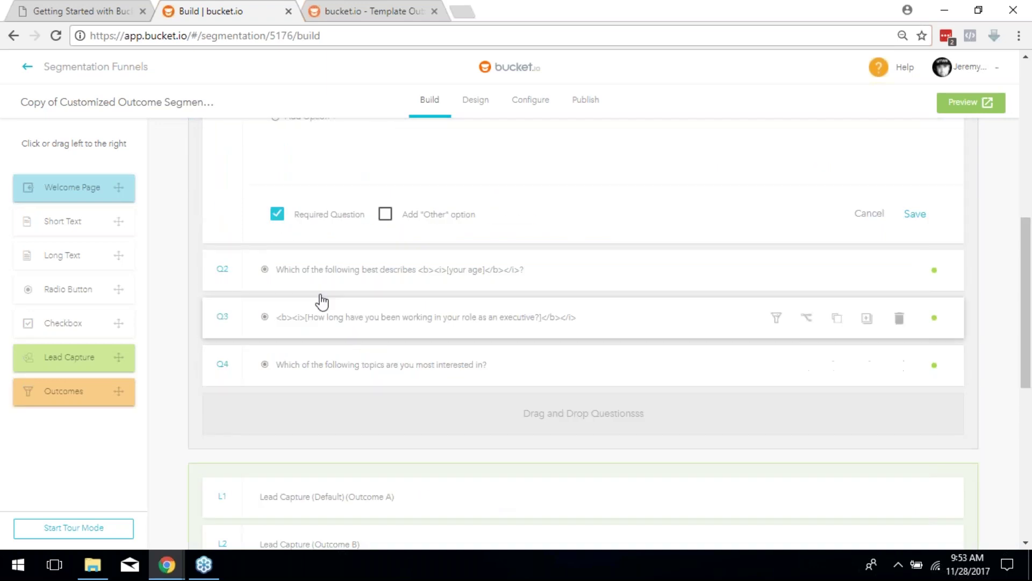
scroll(753, 476, down, 3)
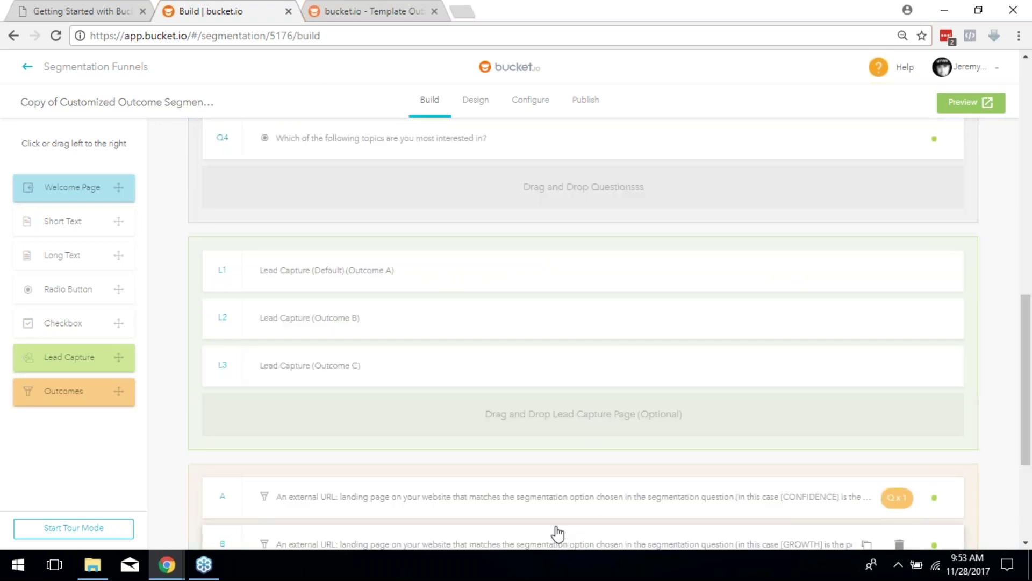
Recheck Q1's three answer options, close the question without saving and go back to the question list
scroll(547, 508, up, 3)
scroll(546, 508, up, 5)
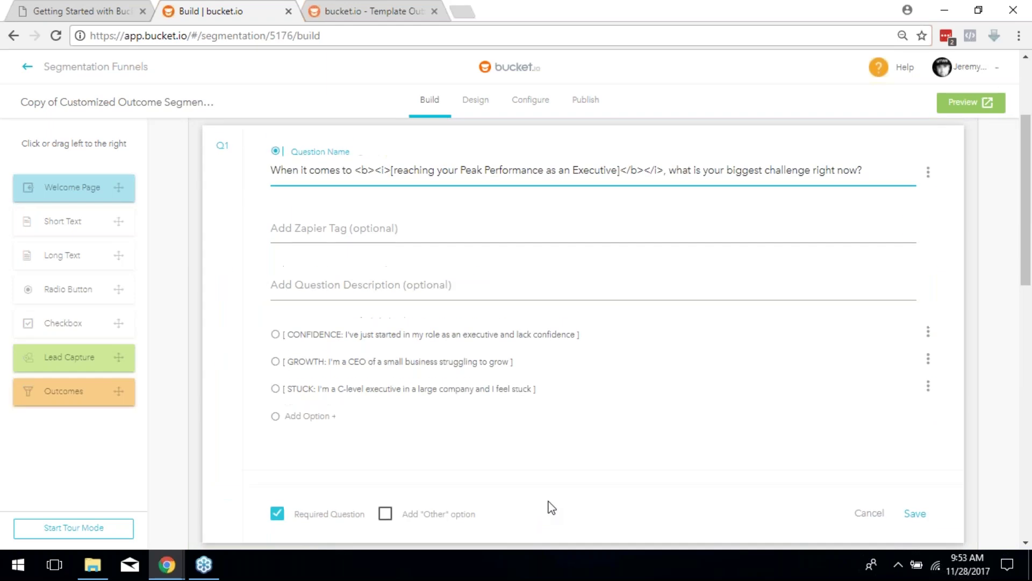
scroll(547, 508, down, 3)
click(864, 365)
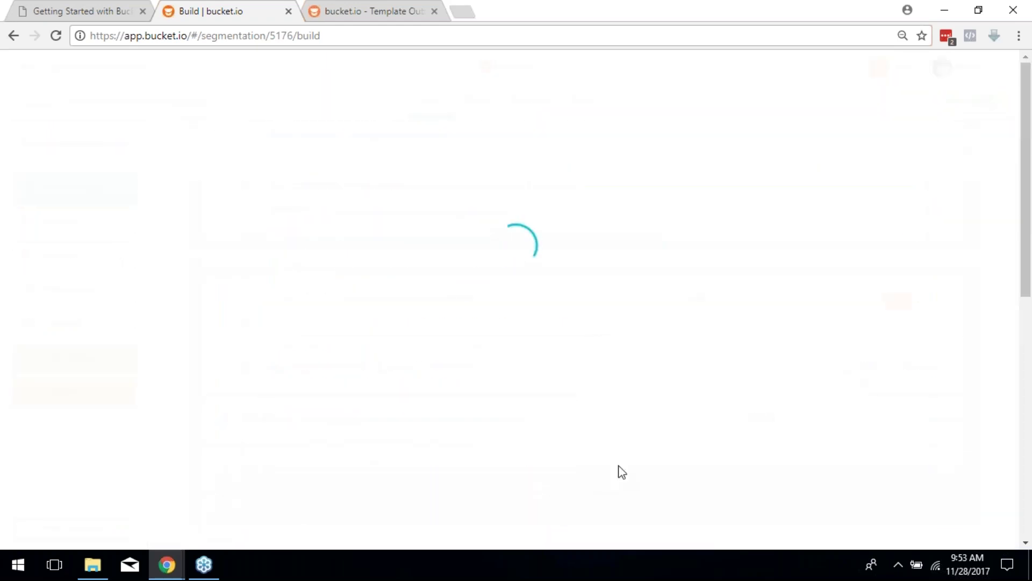
scroll(534, 438, down, 4)
scroll(535, 437, up, 2)
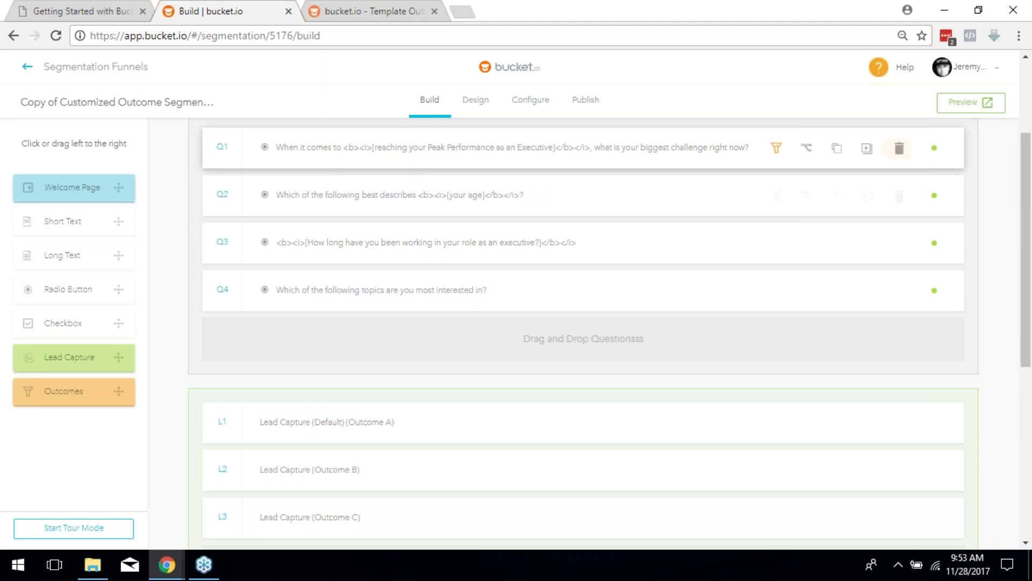
Review the funnel's outcomes and Q1's outcome mapping between answers and outcomes, and close the mapping without saving
scroll(473, 357, down, 4)
scroll(474, 357, down, 2)
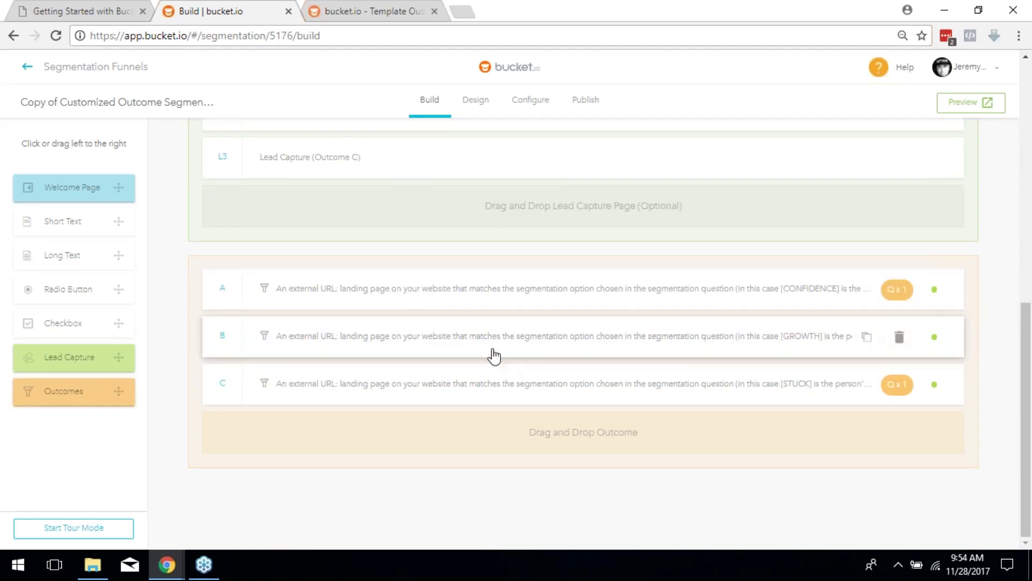
scroll(603, 369, up, 6)
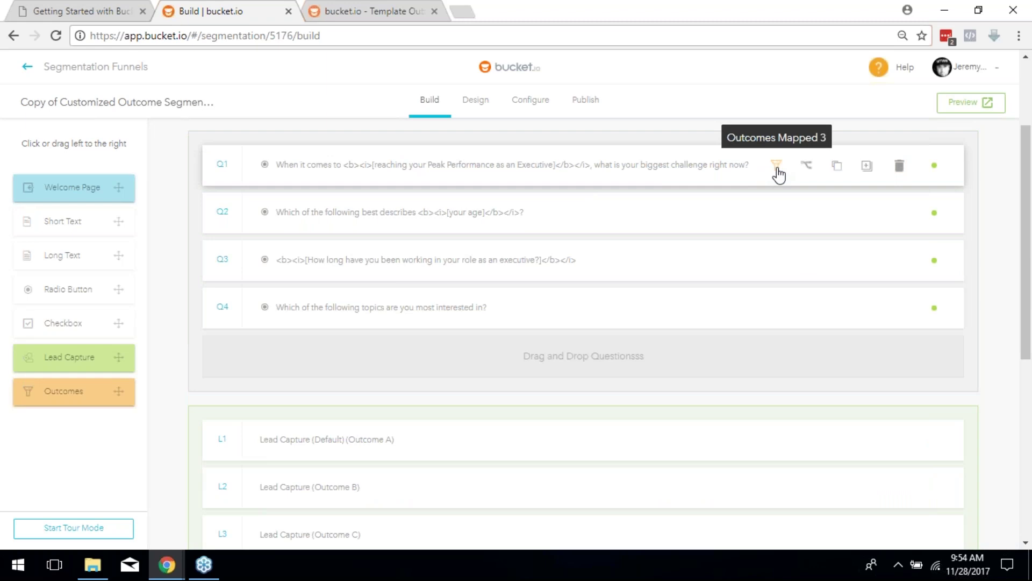
click(777, 166)
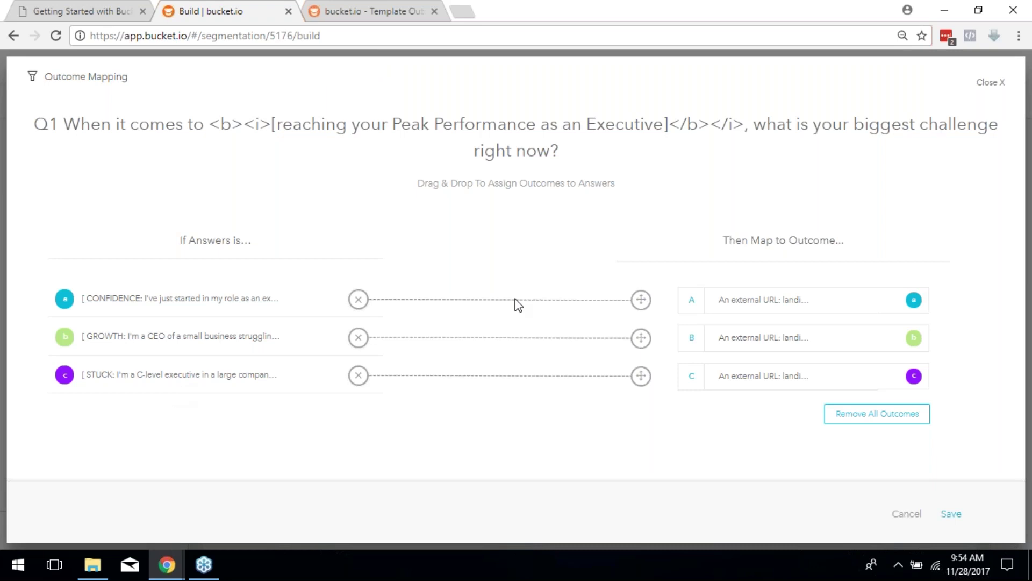
click(990, 83)
Open outcome A for editing, replace its outcome name with "Confidence" and look over its type and redirect settings
scroll(604, 290, down, 7)
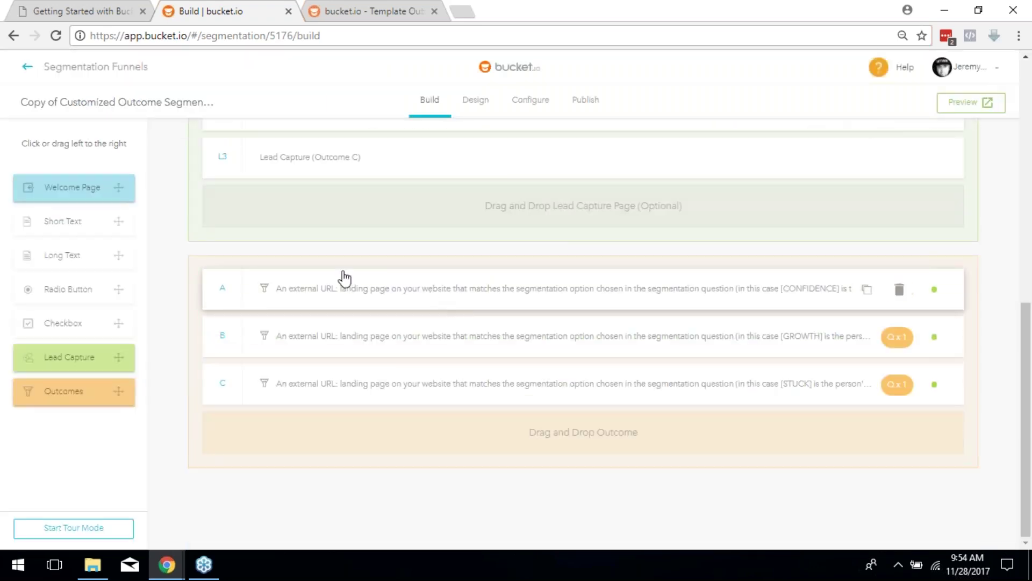
click(334, 299)
double_click(335, 314)
key(ctrl+a)
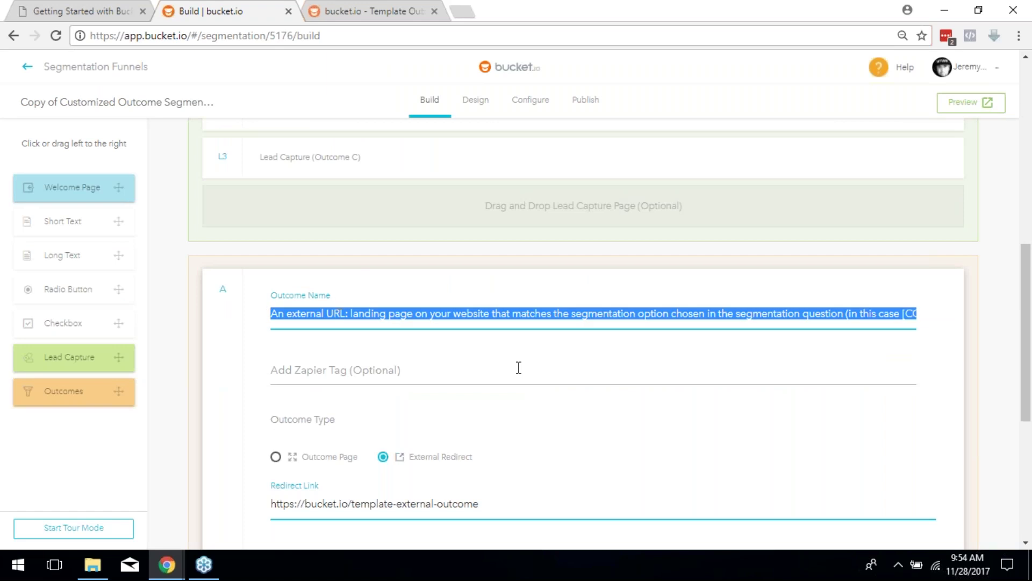
text(Confidence)
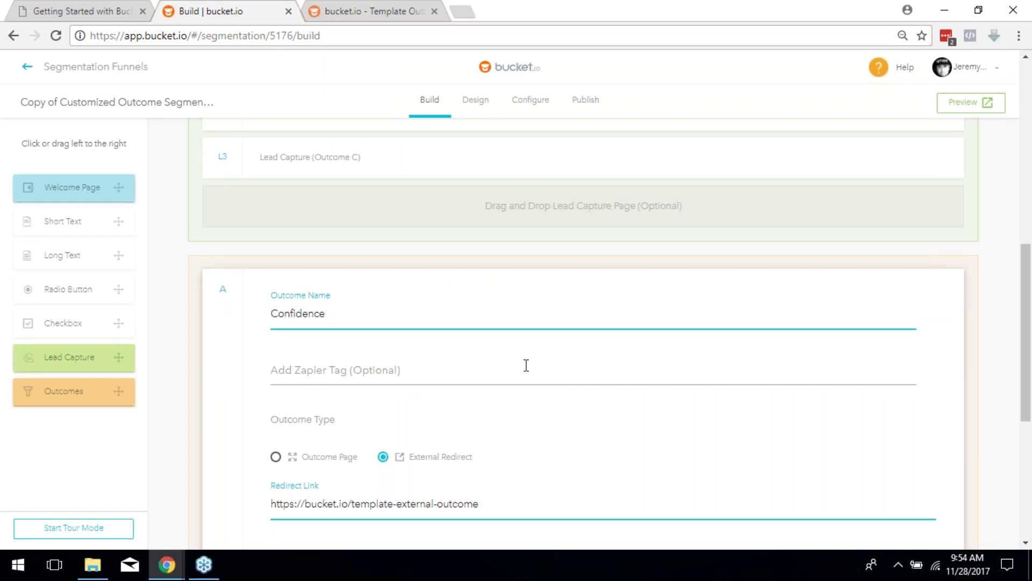
scroll(527, 365, down, 4)
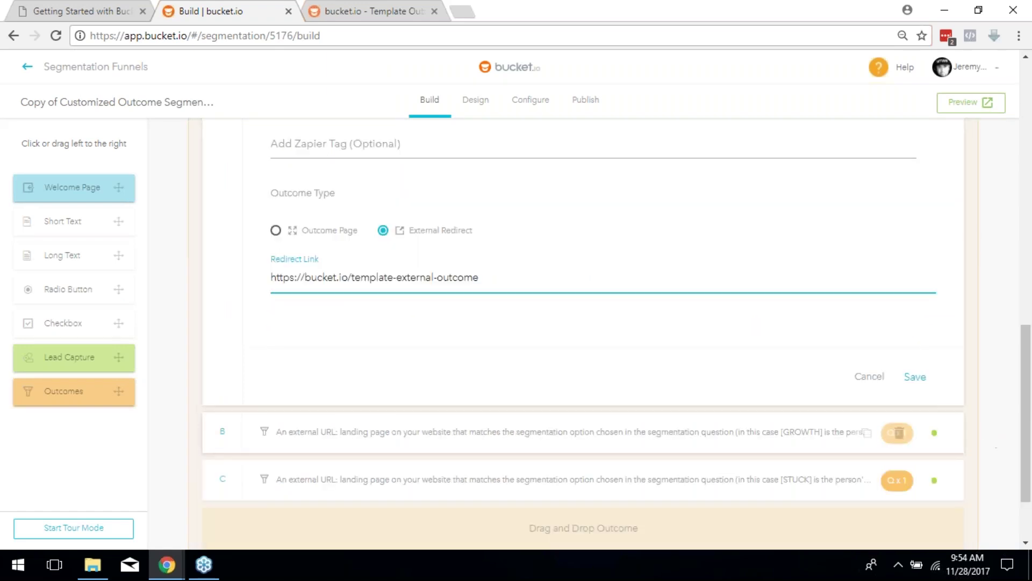
scroll(583, 333, up, 3)
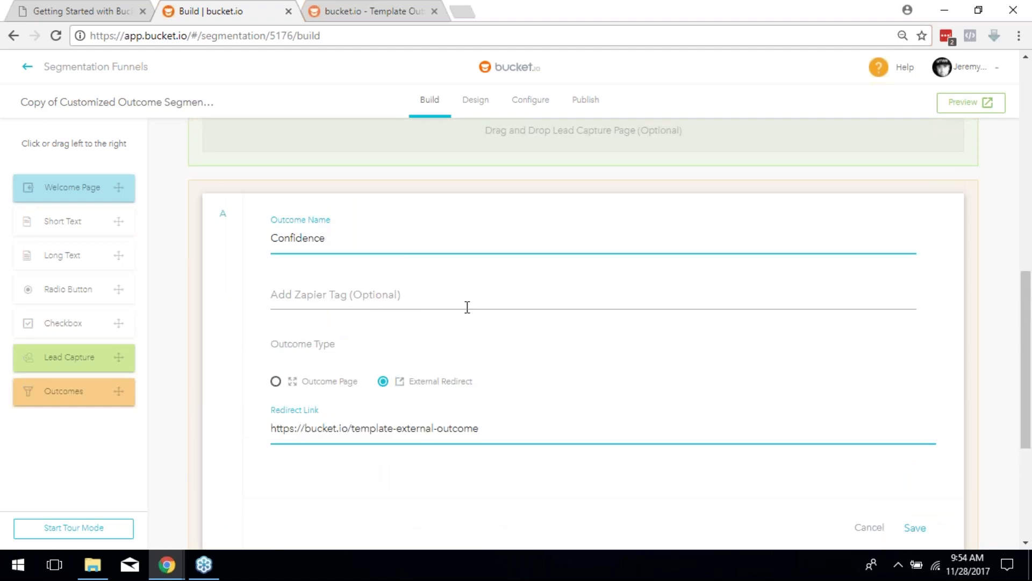
scroll(575, 366, down, 2)
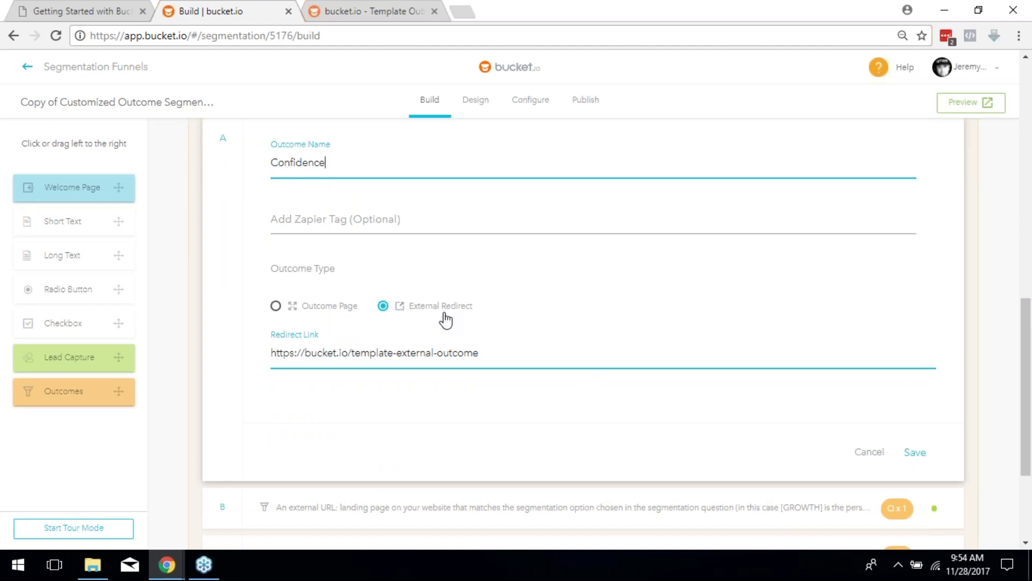
Set the Confidence outcome's type to Outcome Page, look through the new page's editor and leave it, discarding the page changes
click(319, 313)
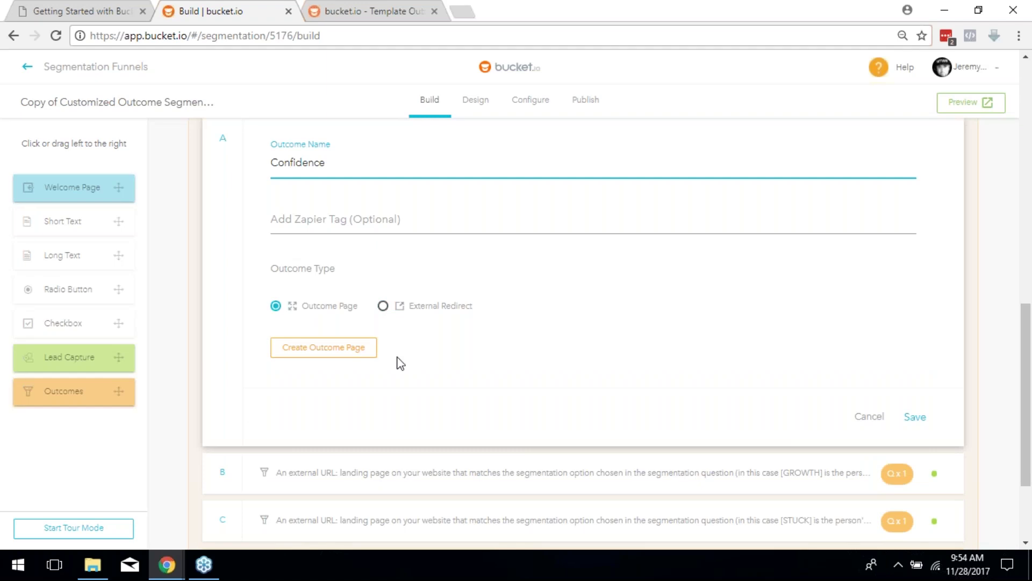
click(333, 353)
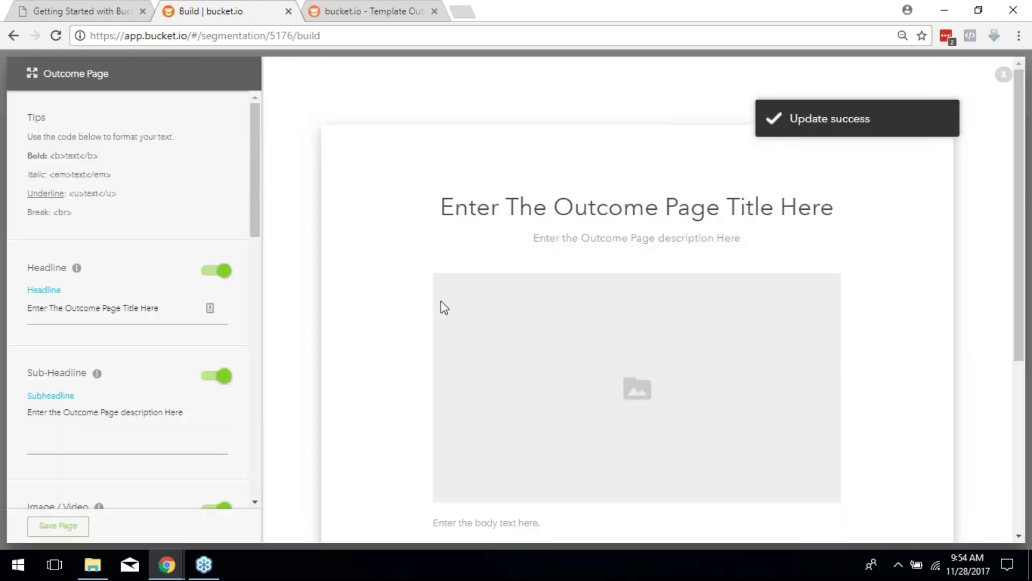
scroll(482, 289, down, 3)
scroll(184, 347, down, 6)
scroll(172, 373, up, 10)
scroll(230, 295, down, 12)
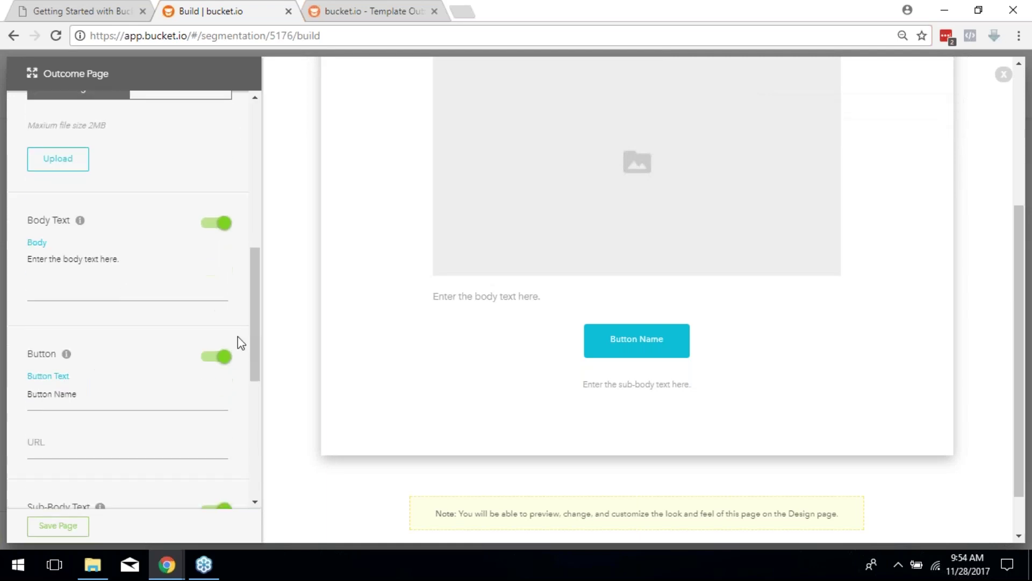
scroll(258, 376, up, 6)
scroll(258, 376, up, 7)
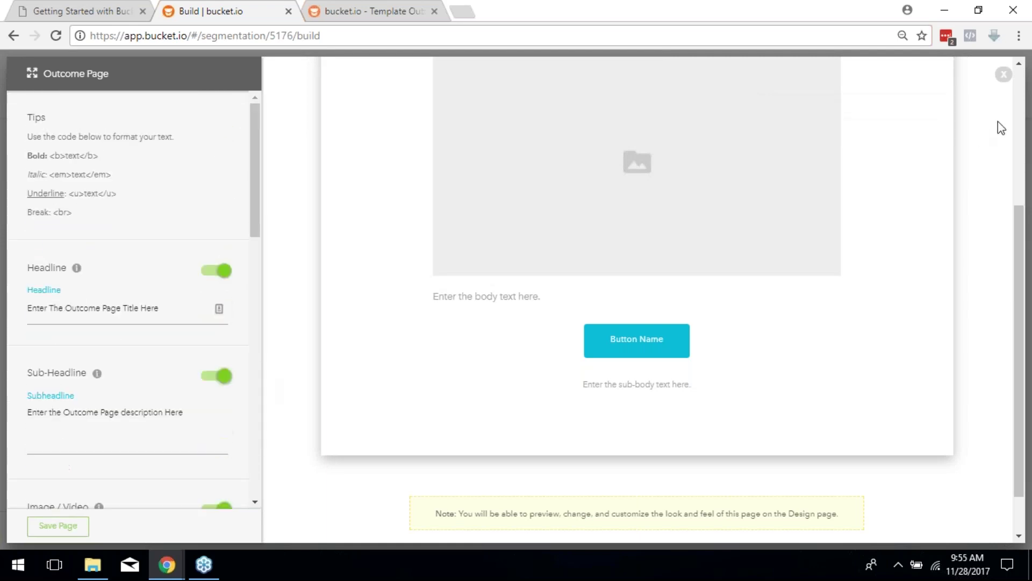
click(1004, 75)
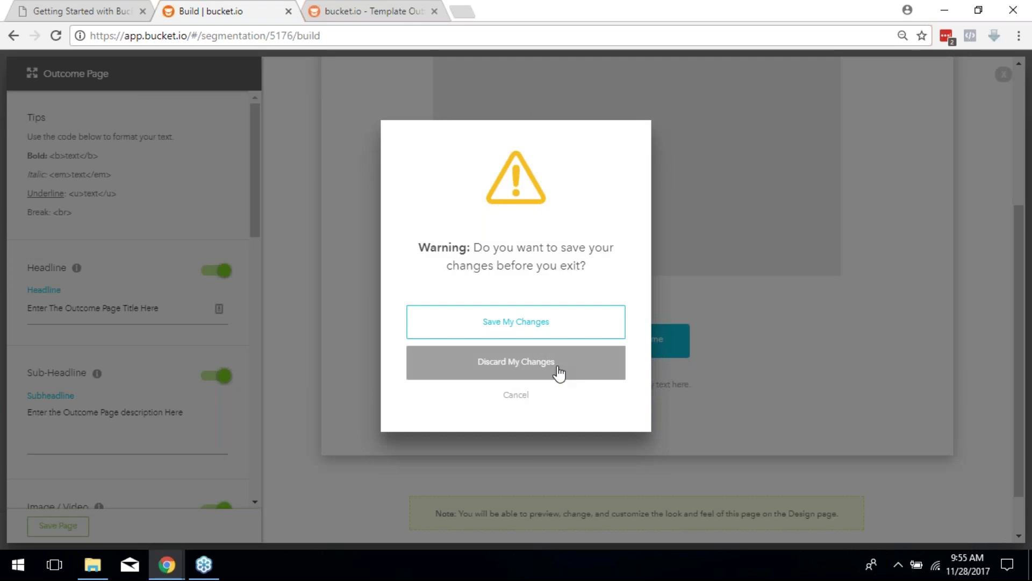
click(559, 372)
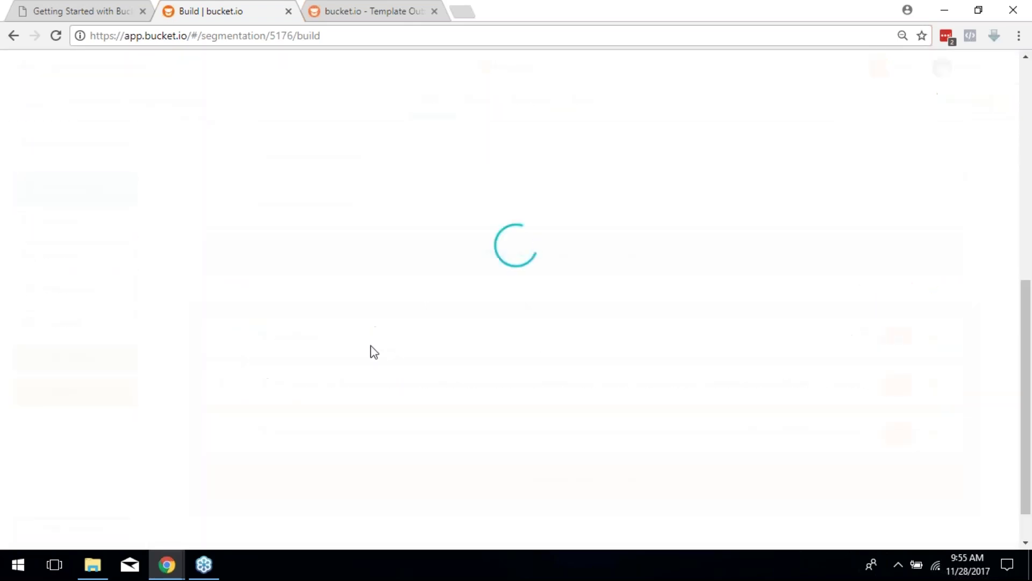
Open question Q1 to check its answer options and return to the outcomes section
scroll(383, 347, up, 10)
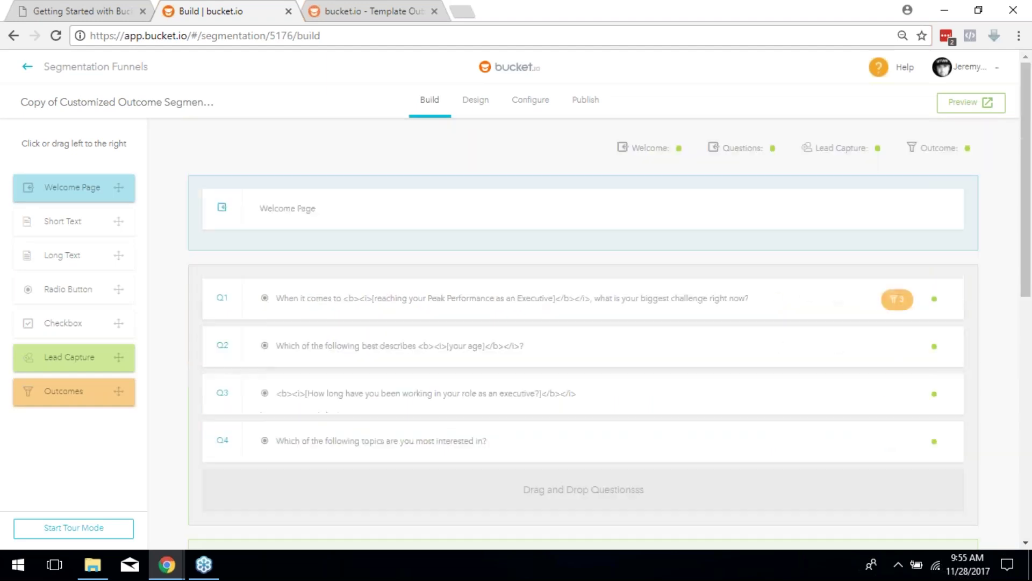
click(363, 305)
scroll(359, 317, down, 15)
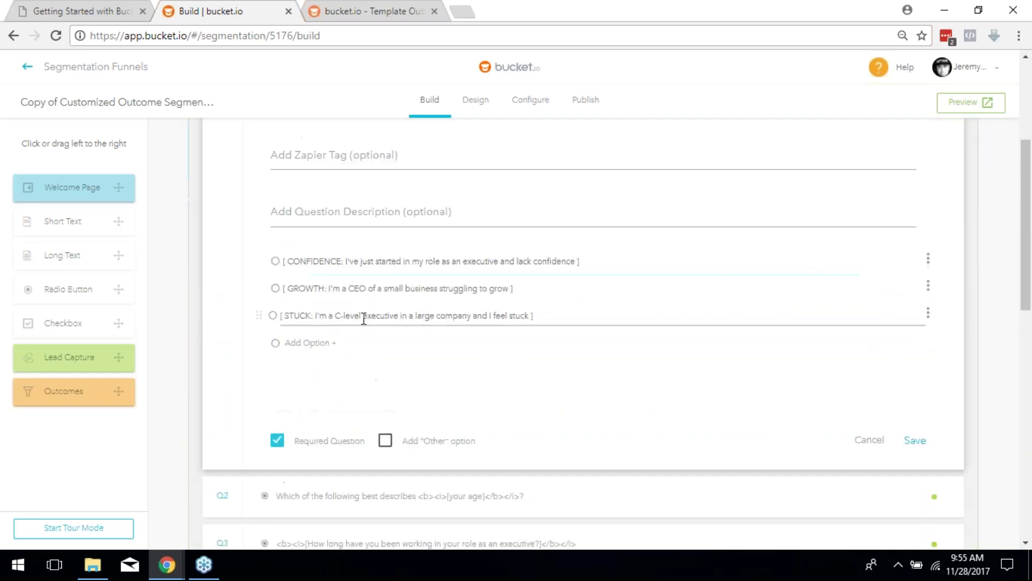
scroll(356, 329, down, 4)
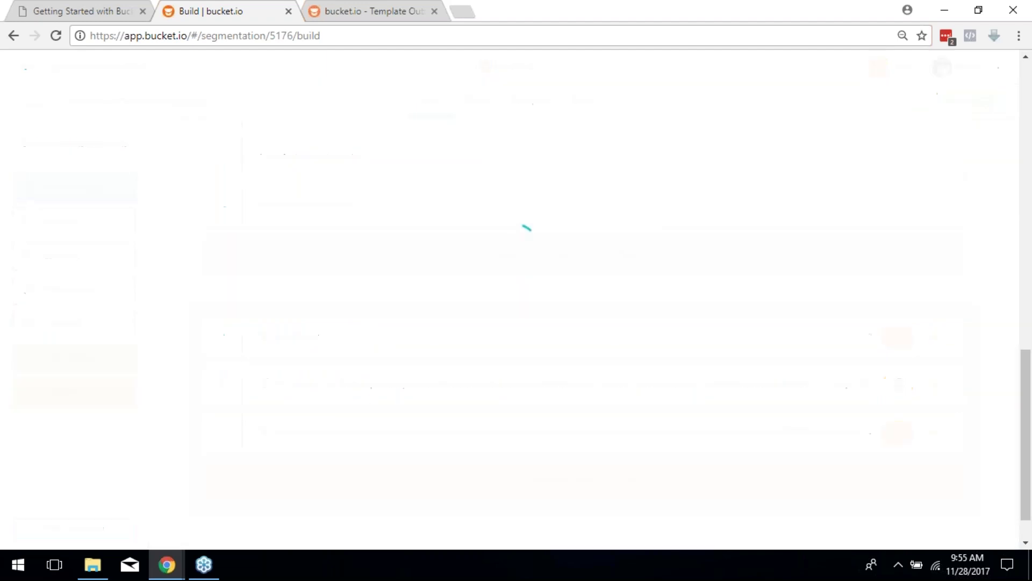
Rename outcome B as "Growth" and save it
click(382, 392)
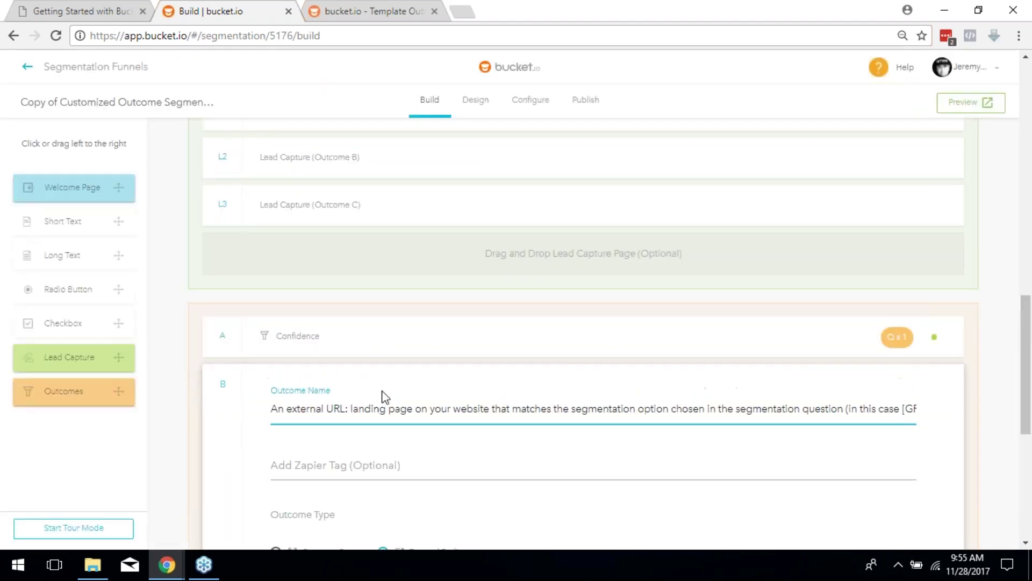
triple_click(392, 401)
text(Gr)
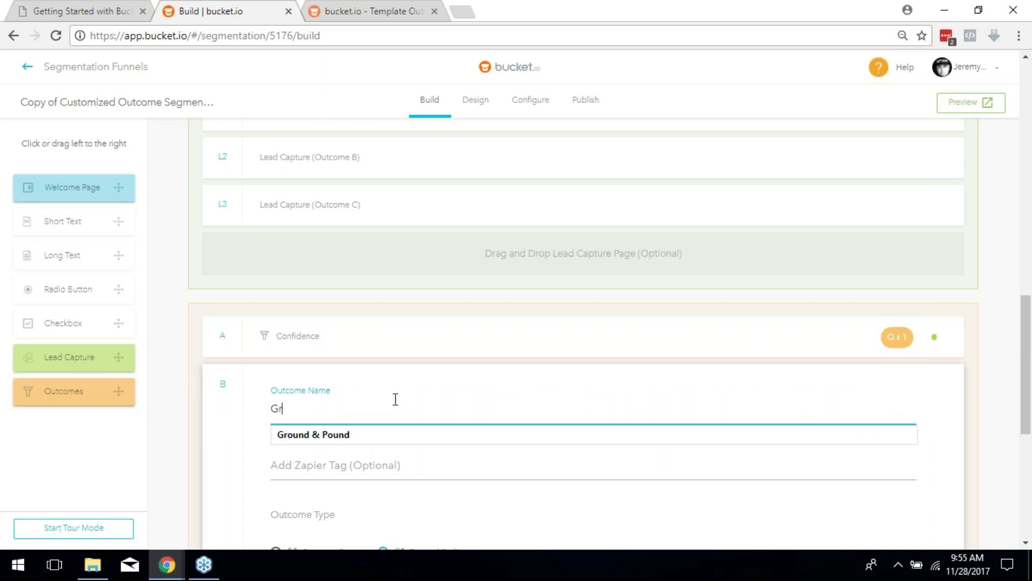
text(owth)
scroll(436, 403, down, 4)
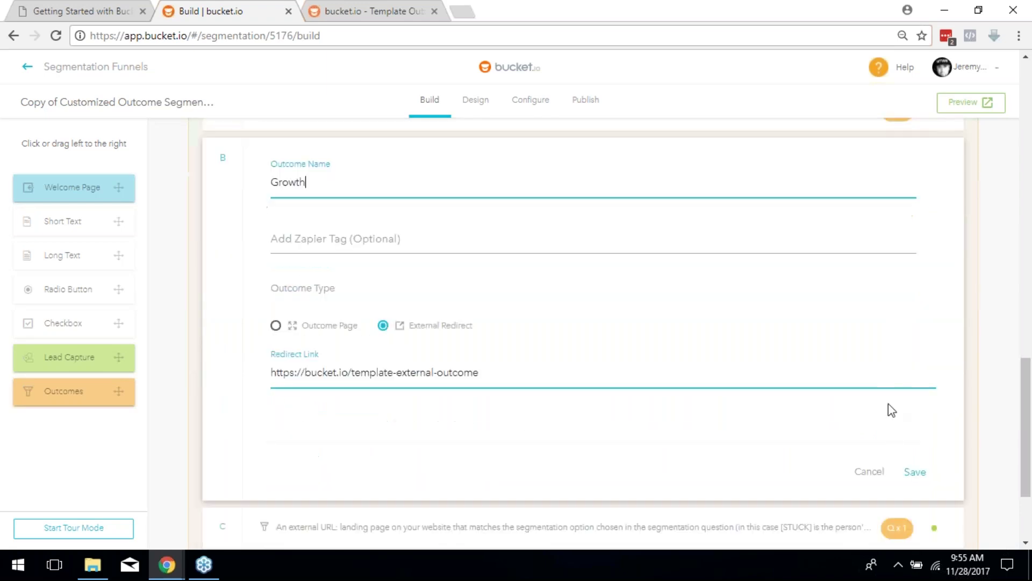
click(908, 473)
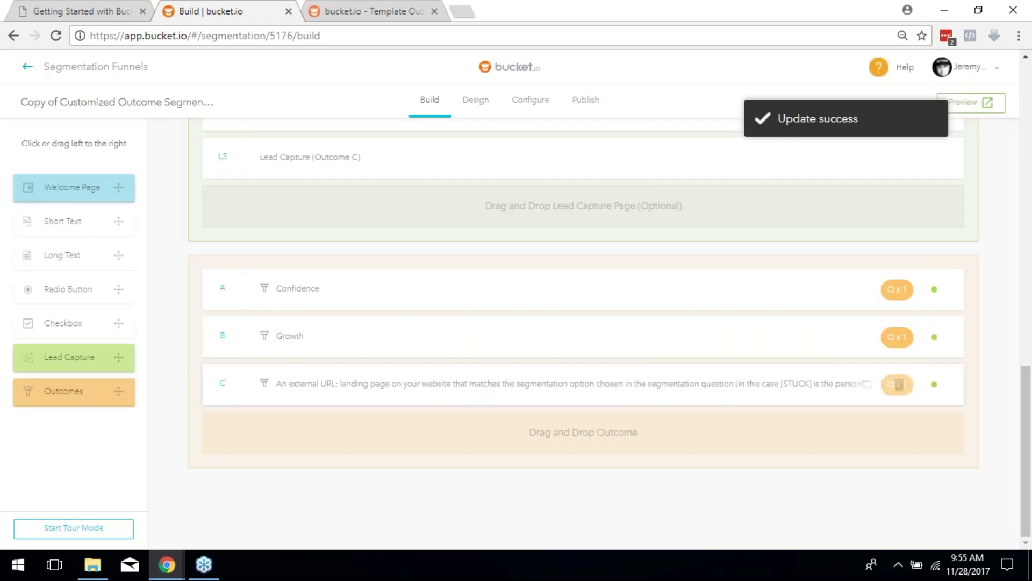
Try to save outcome C with "Stuck" as its redirect link
click(344, 382)
triple_click(341, 428)
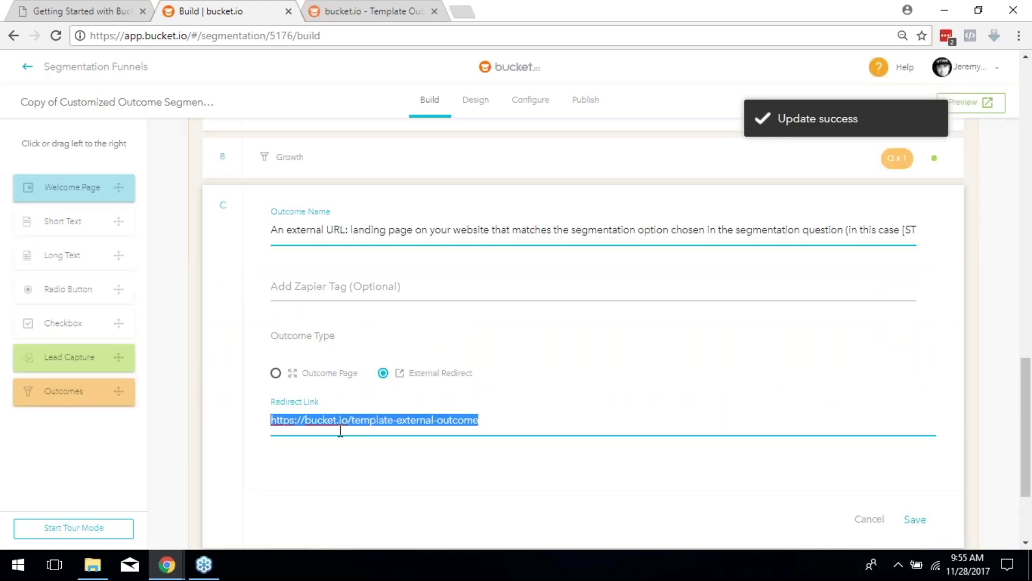
text(Stuck)
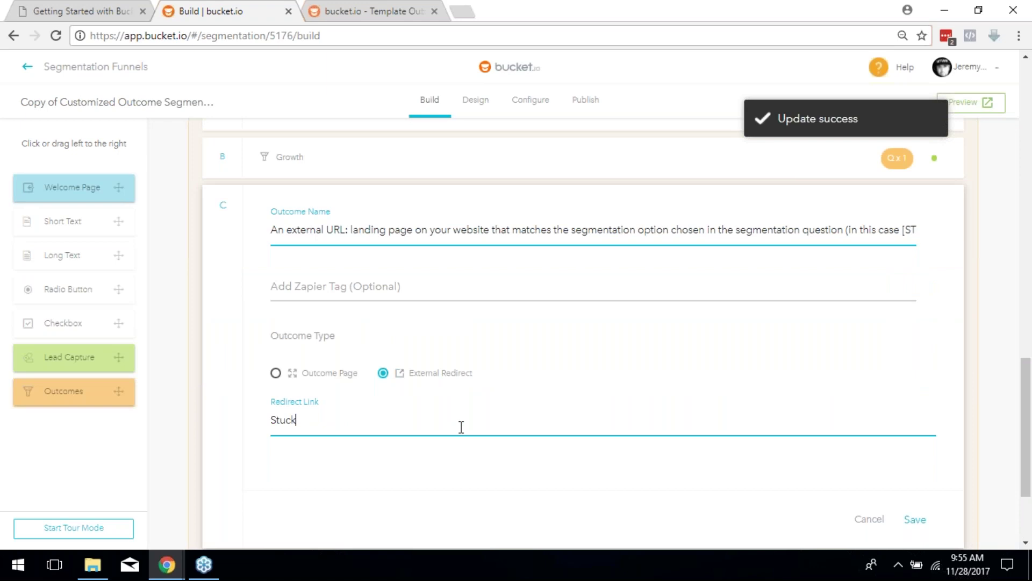
scroll(486, 417, down, 3)
click(915, 378)
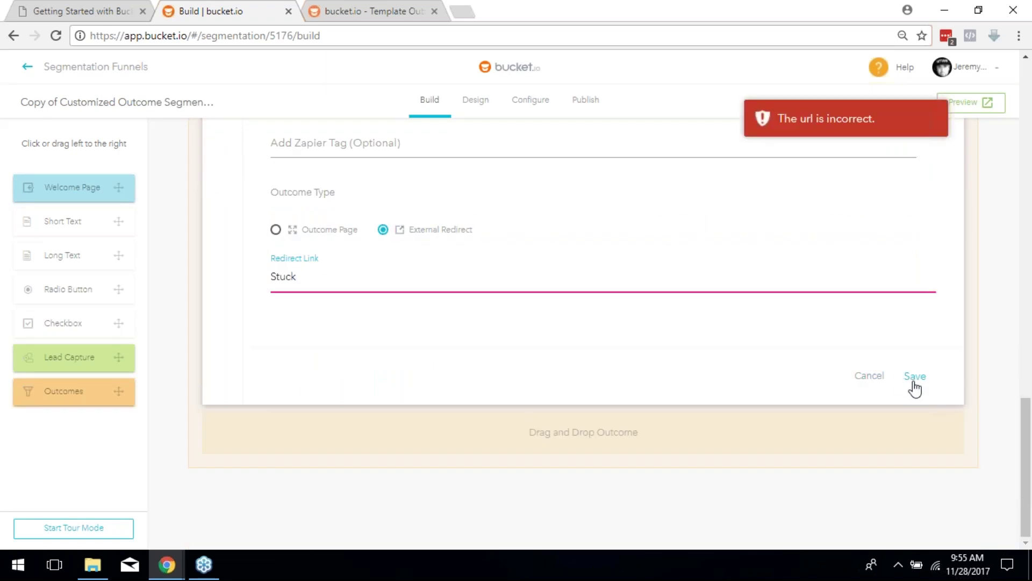
scroll(438, 345, up, 4)
double_click(324, 501)
text(https://bucket.io/template-external-outcome)
triple_click(395, 313)
text(stu)
scroll(740, 345, down, 4)
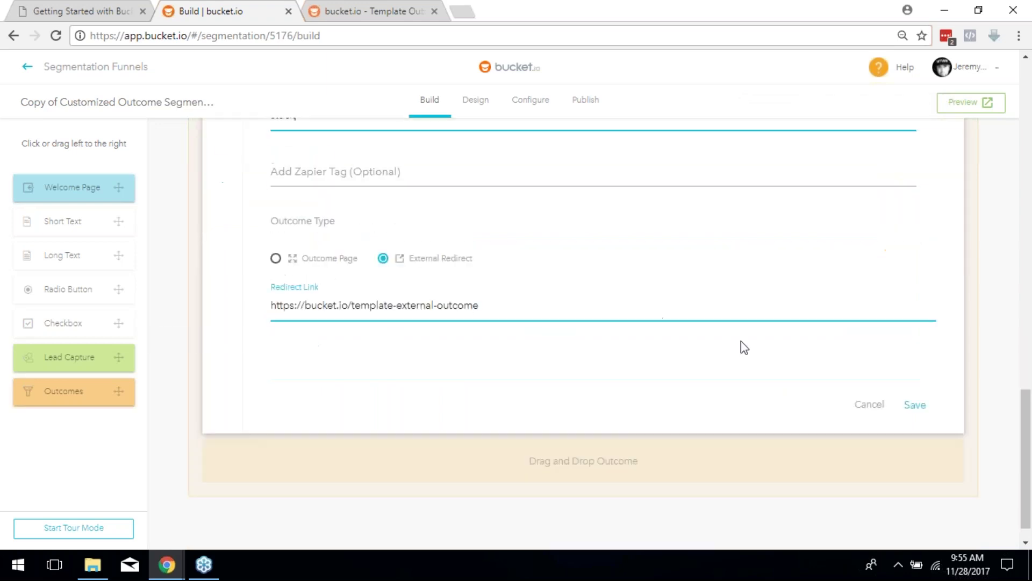
click(914, 374)
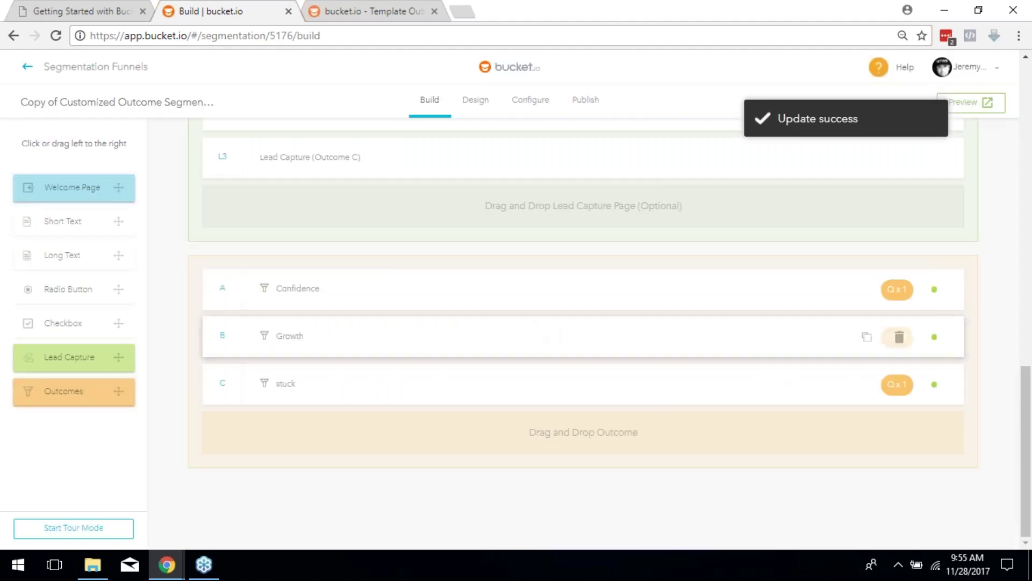
Go back up to the open question Q1, review its answer options and close it without saving
scroll(543, 390, up, 5)
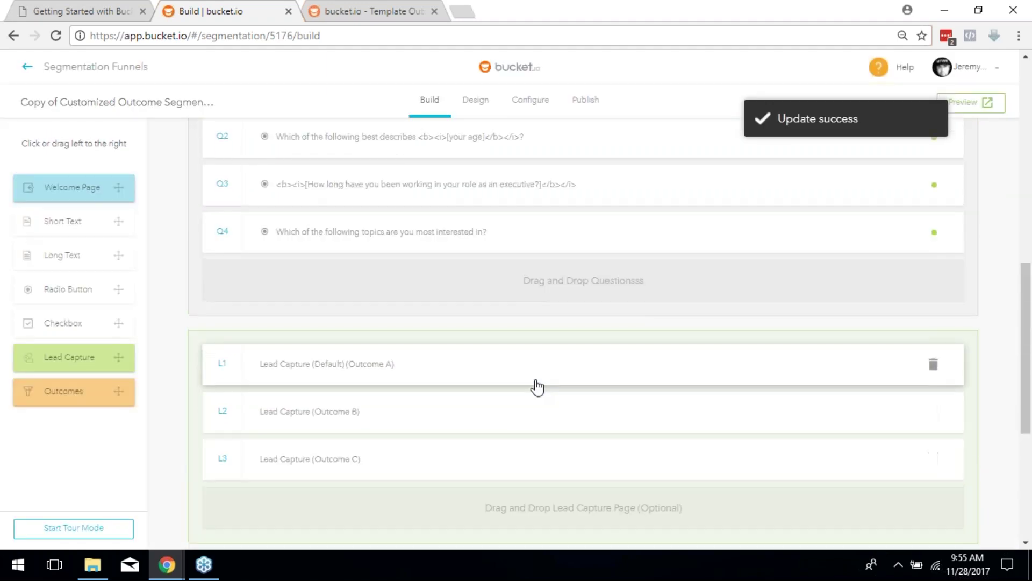
scroll(616, 325, up, 3)
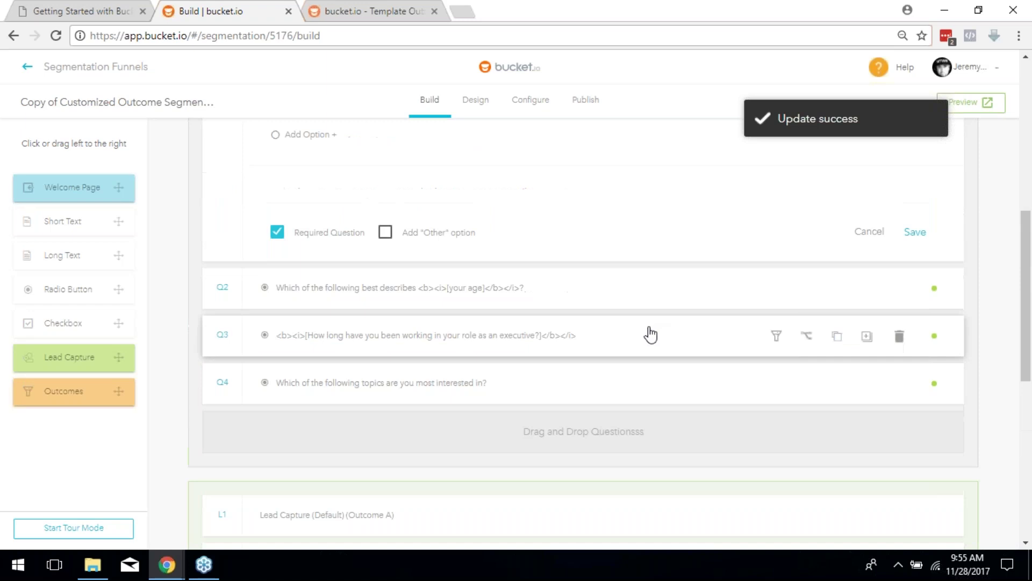
scroll(610, 380, up, 4)
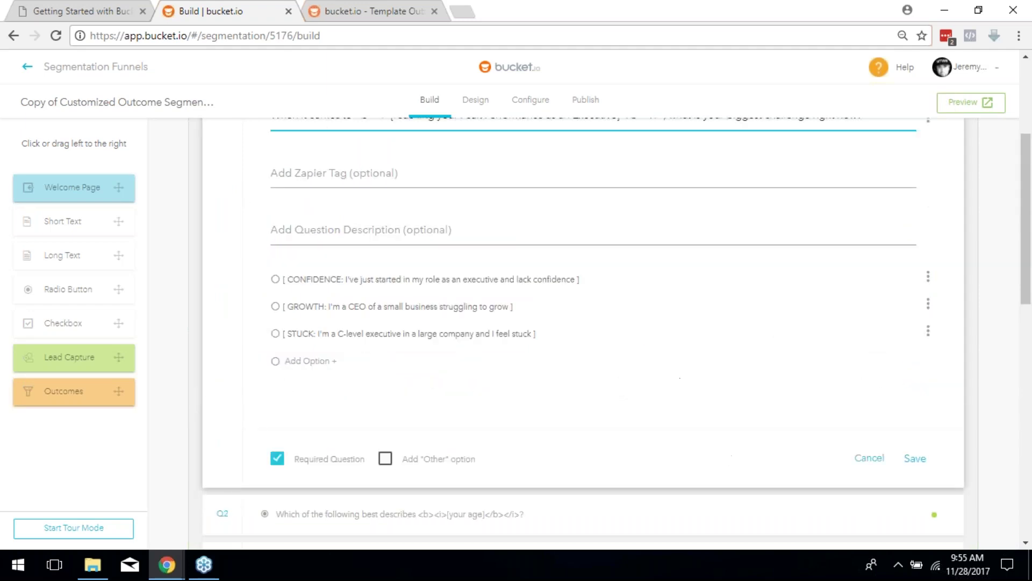
click(874, 463)
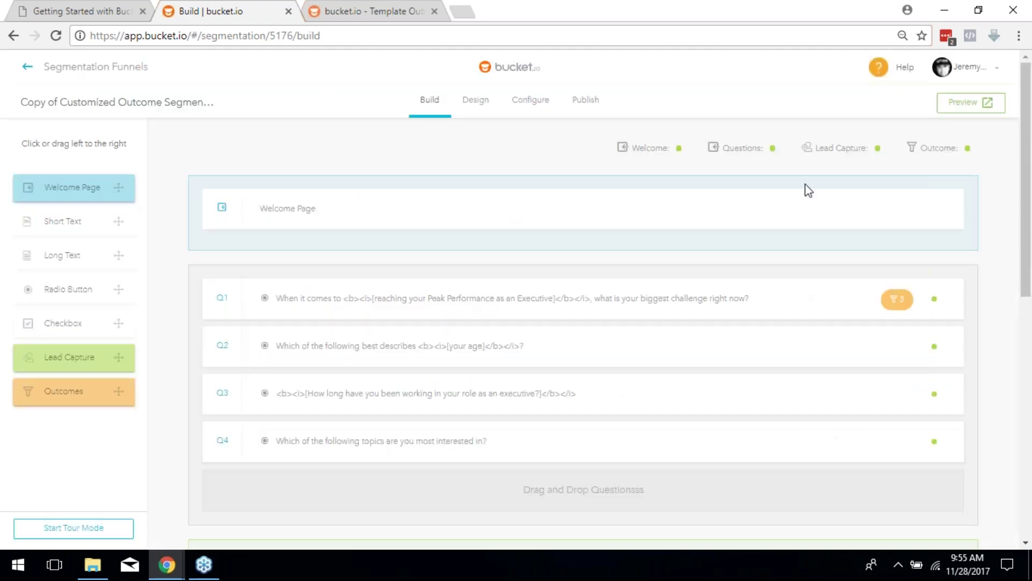
Compare the renamed outcomes with Q1's answers in its outcome mapping, cancel the mapping and return to the outcomes list
scroll(728, 359, down, 6)
scroll(473, 349, down, 2)
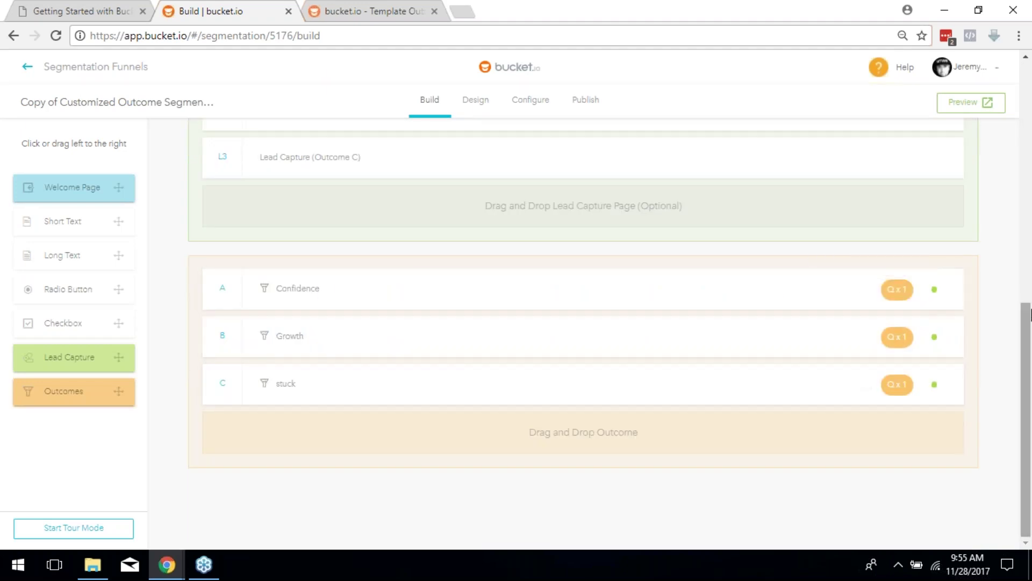
scroll(965, 333, up, 8)
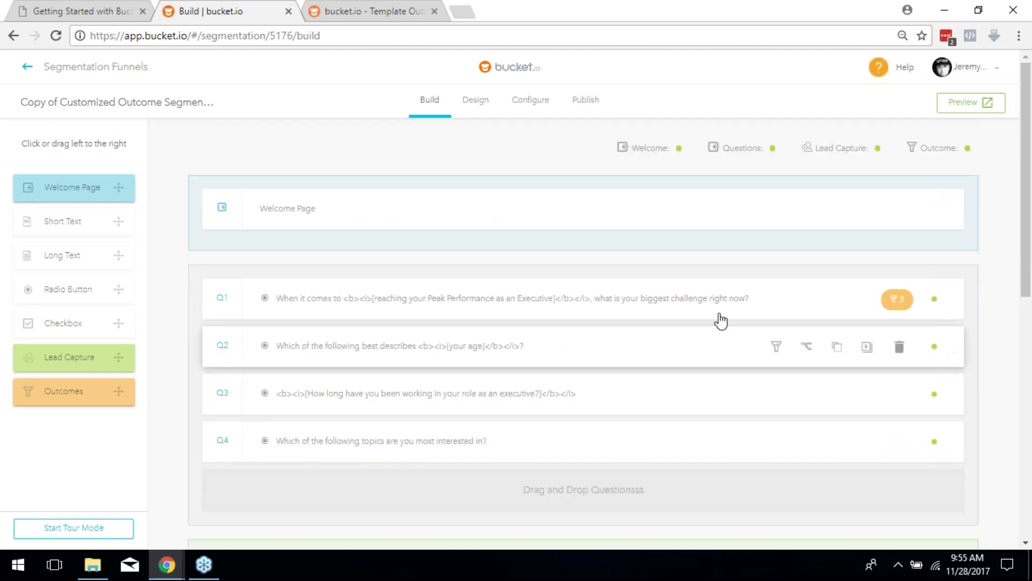
click(777, 300)
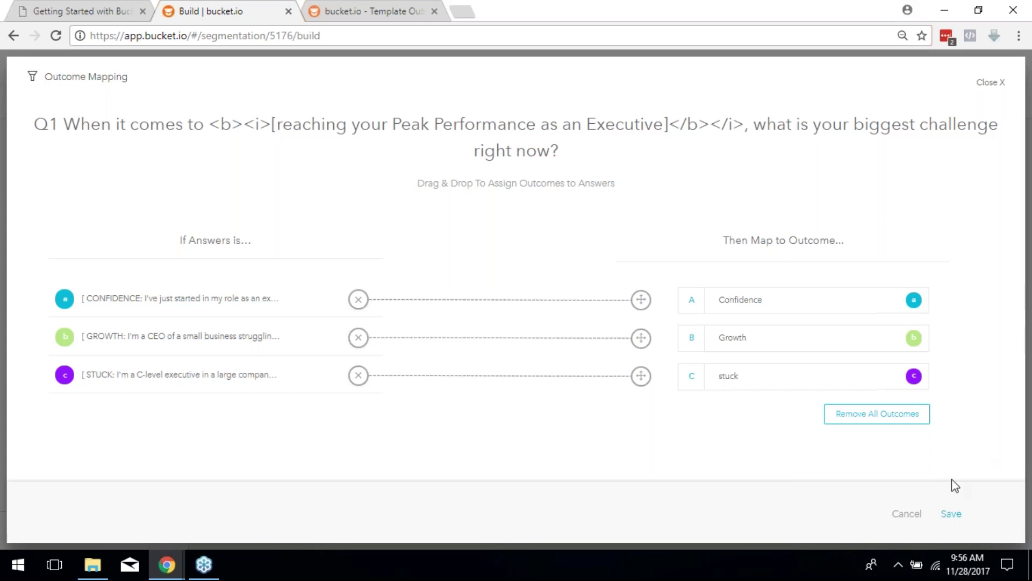
click(917, 513)
scroll(915, 519, down, 5)
scroll(292, 444, down, 4)
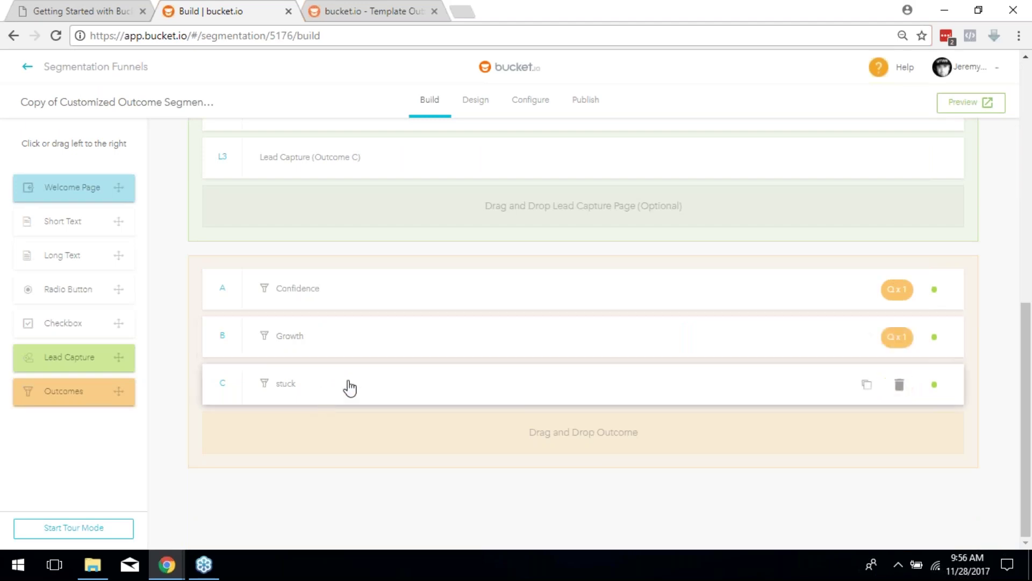
Review the funnel's design, configuration and publishing settings, including the integration options, funnel types and domain choice
click(475, 99)
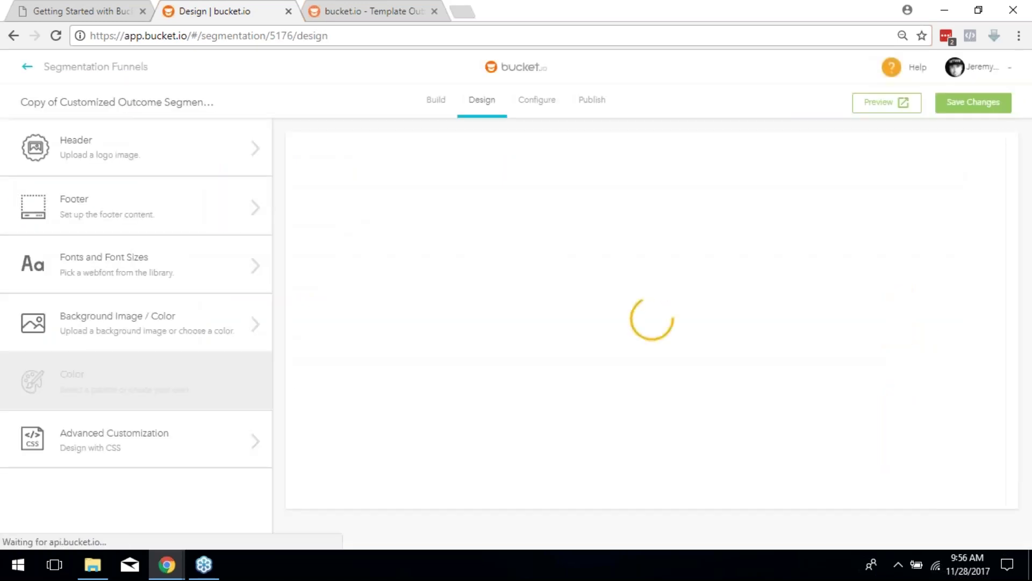
click(540, 104)
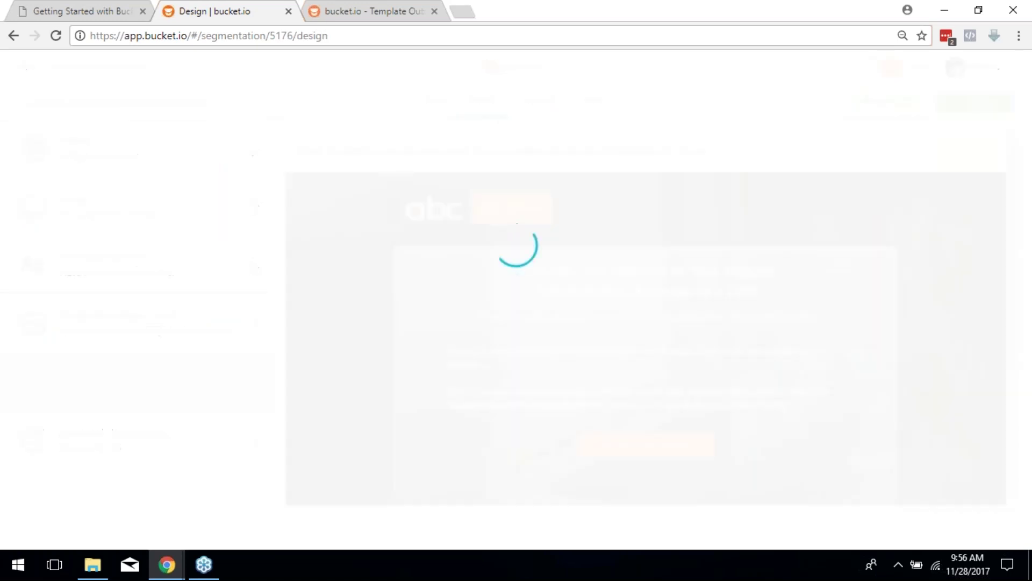
scroll(511, 311, down, 7)
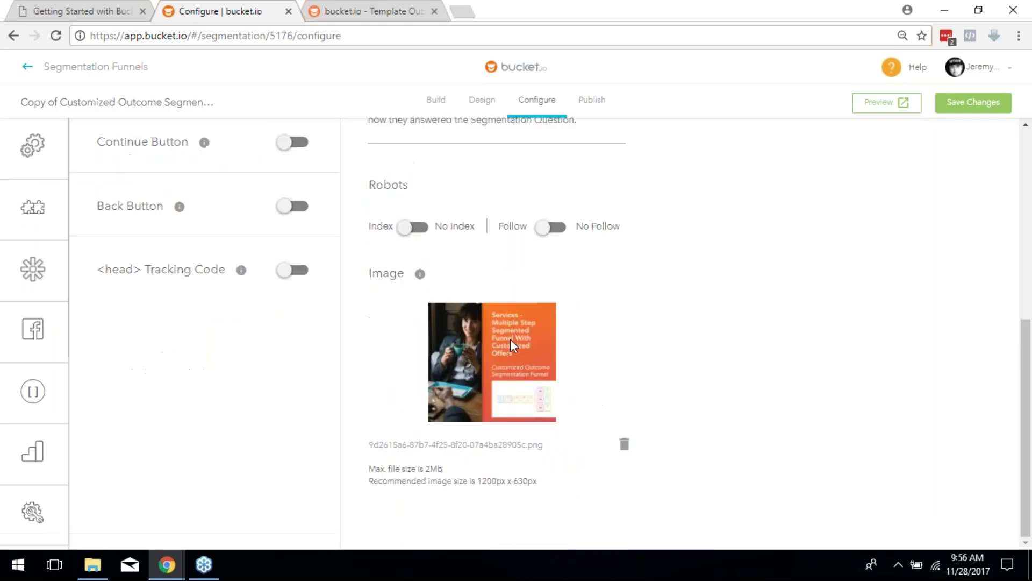
scroll(178, 376, up, 3)
mouse_move(32, 207)
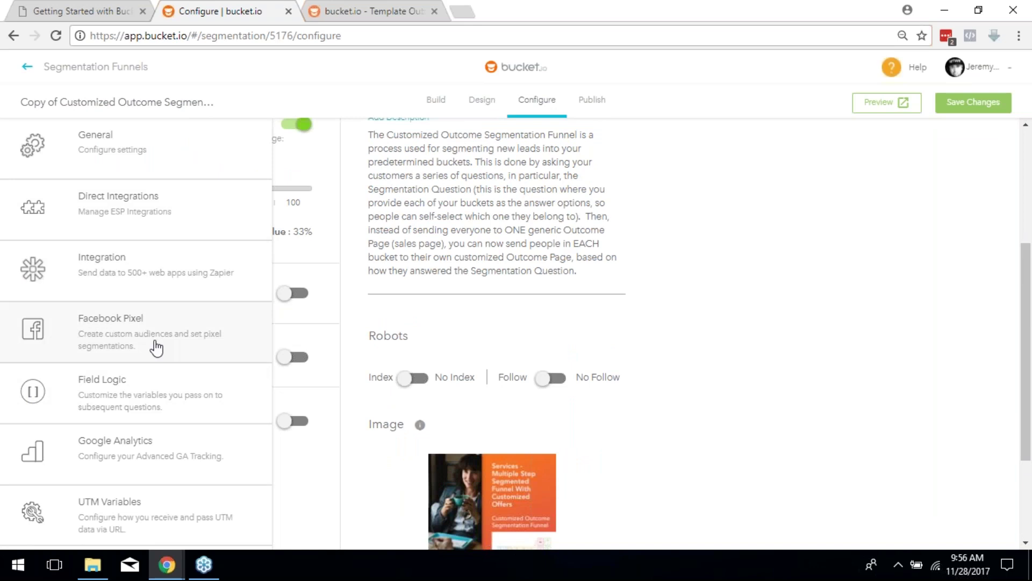
click(589, 104)
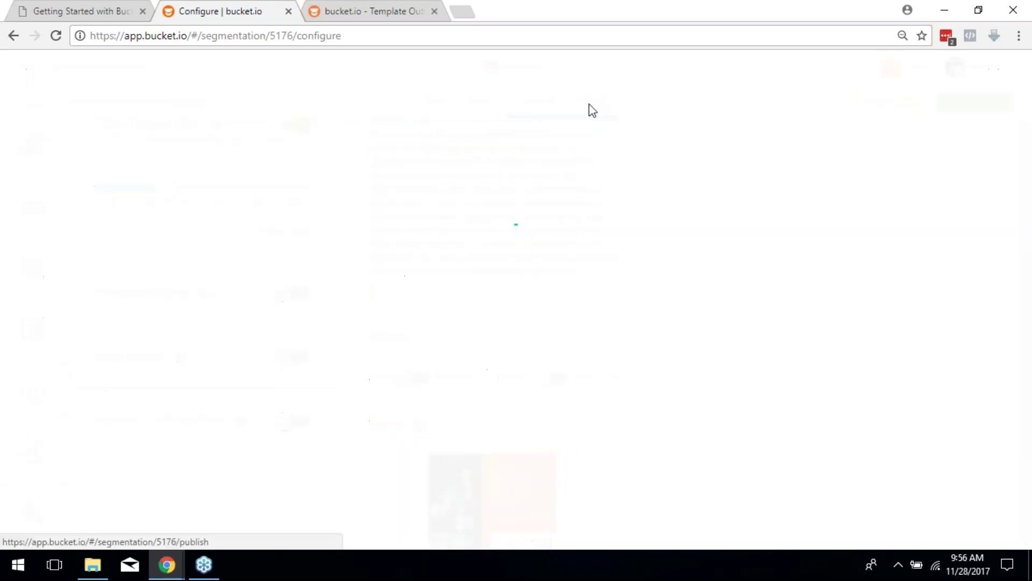
scroll(692, 313, down, 5)
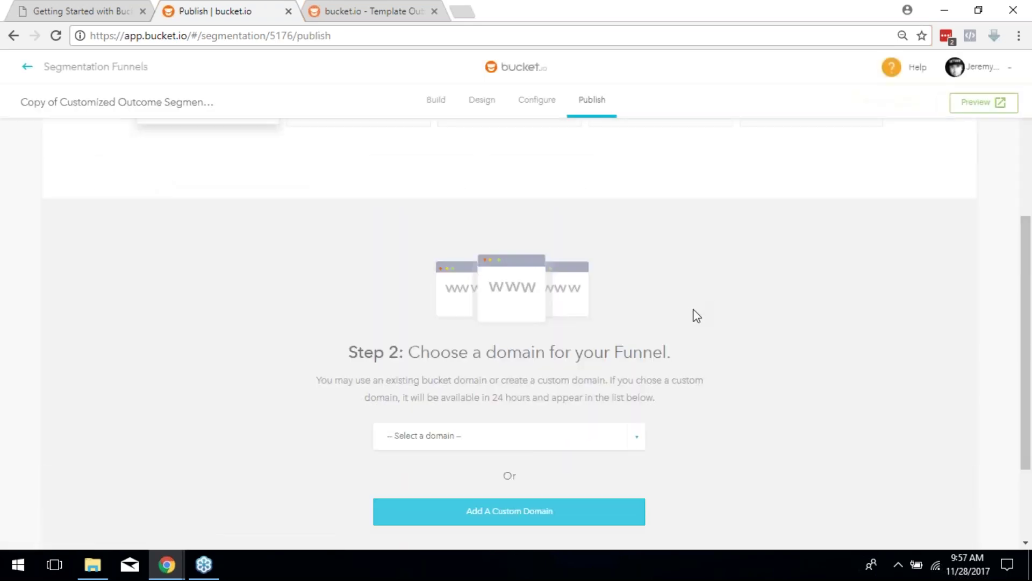
scroll(690, 320, up, 1)
scroll(690, 320, up, 4)
Close the template external outcome page and read through the Getting Started with Bucket slides up to the free 1x1 call
click(350, 3)
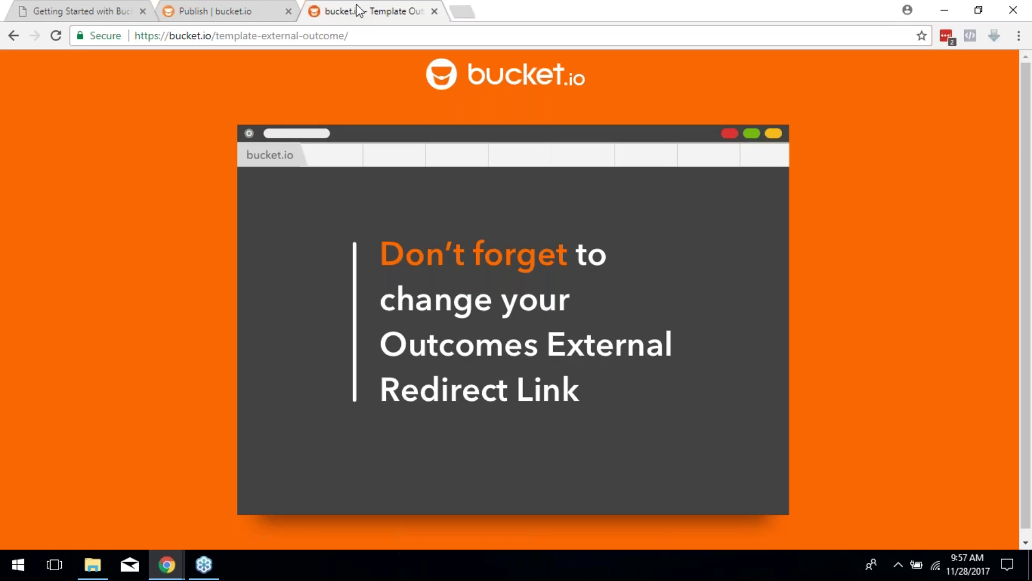
click(434, 12)
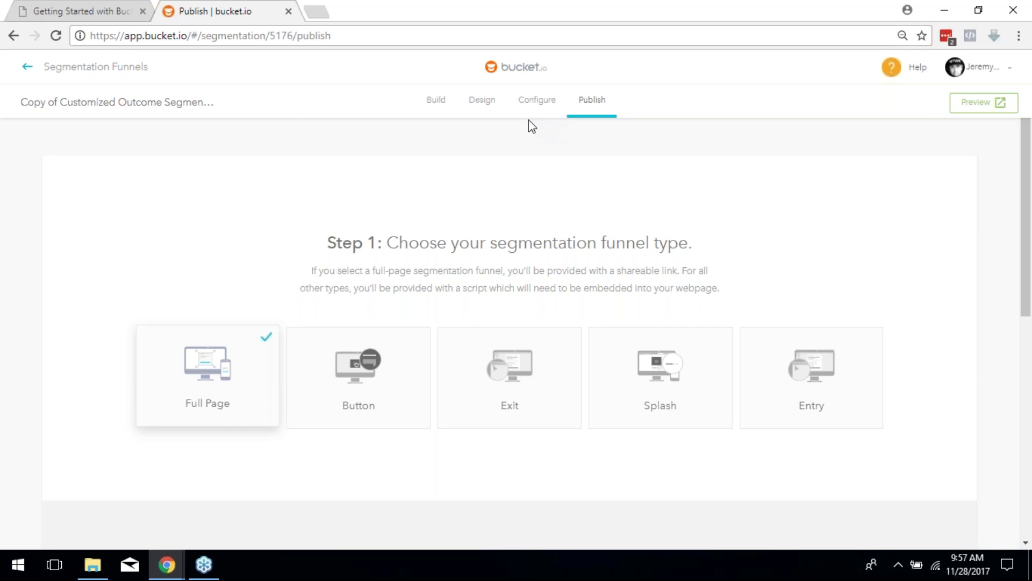
click(98, 5)
scroll(325, 272, down, 10)
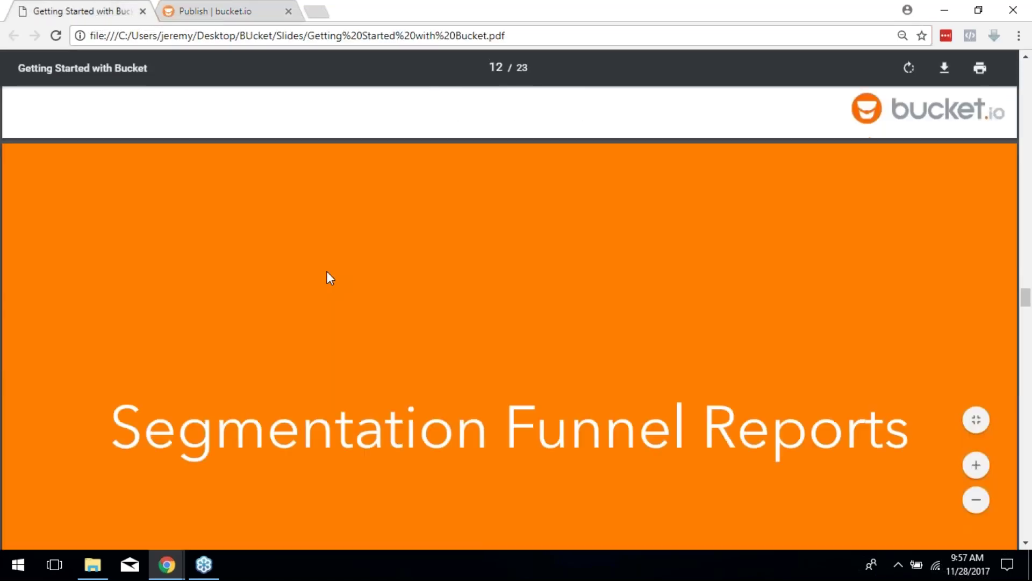
scroll(327, 271, down, 12)
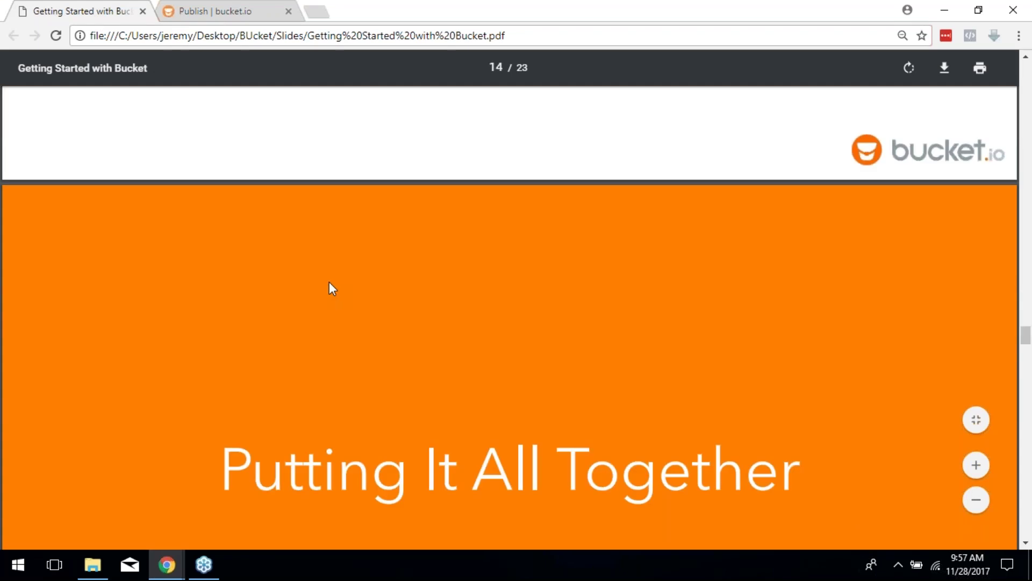
scroll(329, 283, down, 6)
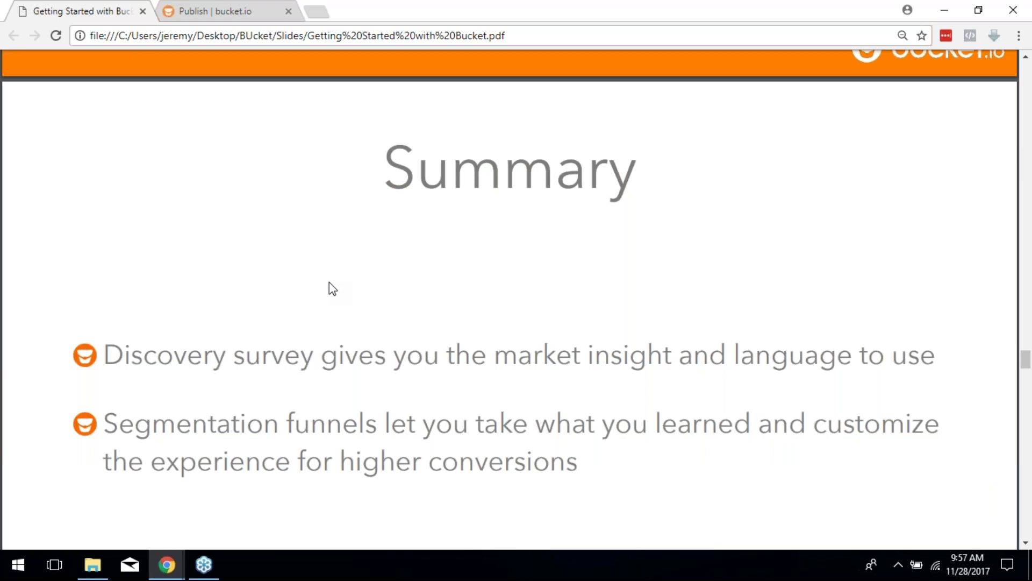
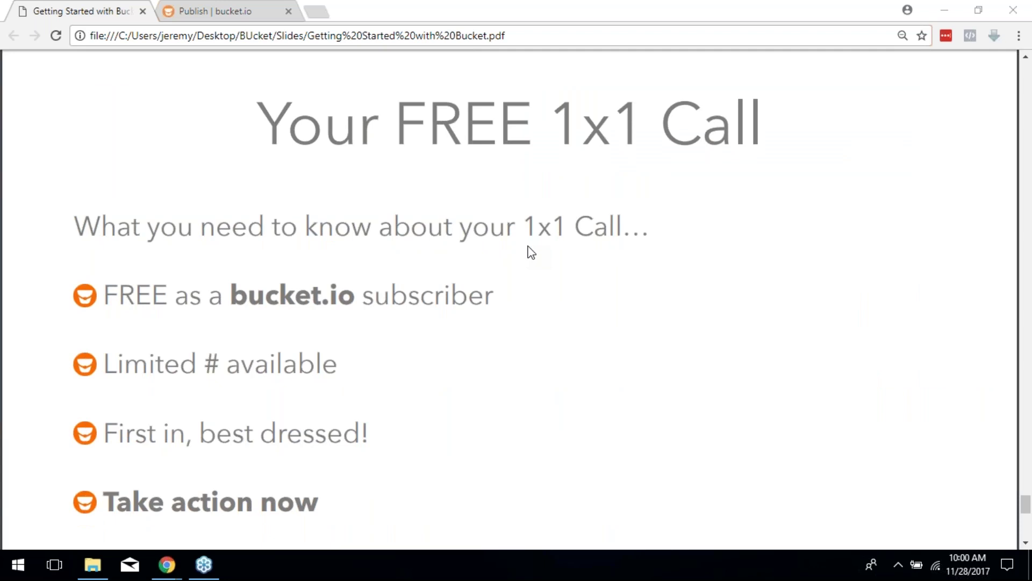
scroll(468, 256, down, 2)
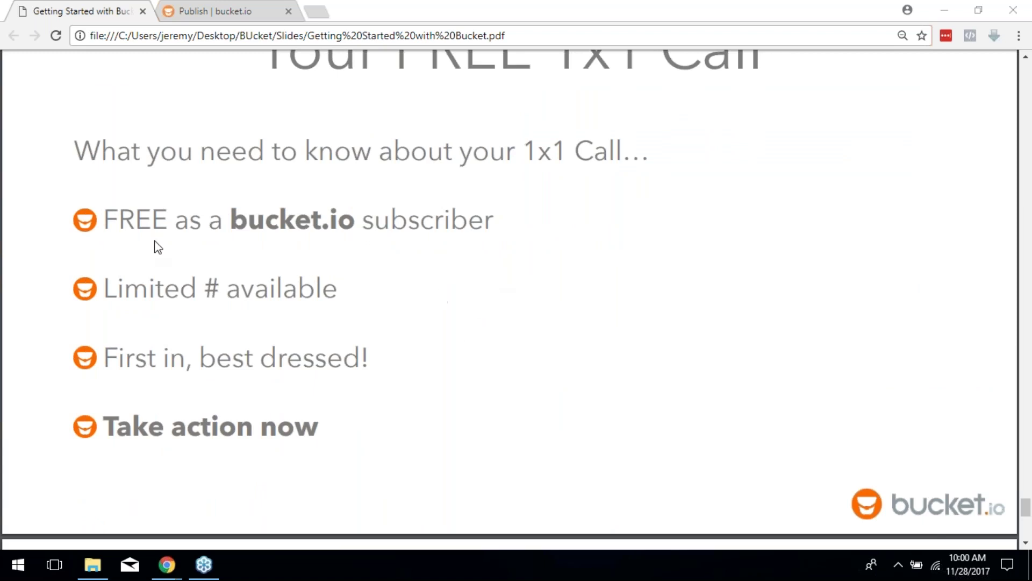
Copy the share link of the "1x1 Calls 10-31" discovery survey in bucket.io and close its link dialog
click(219, 12)
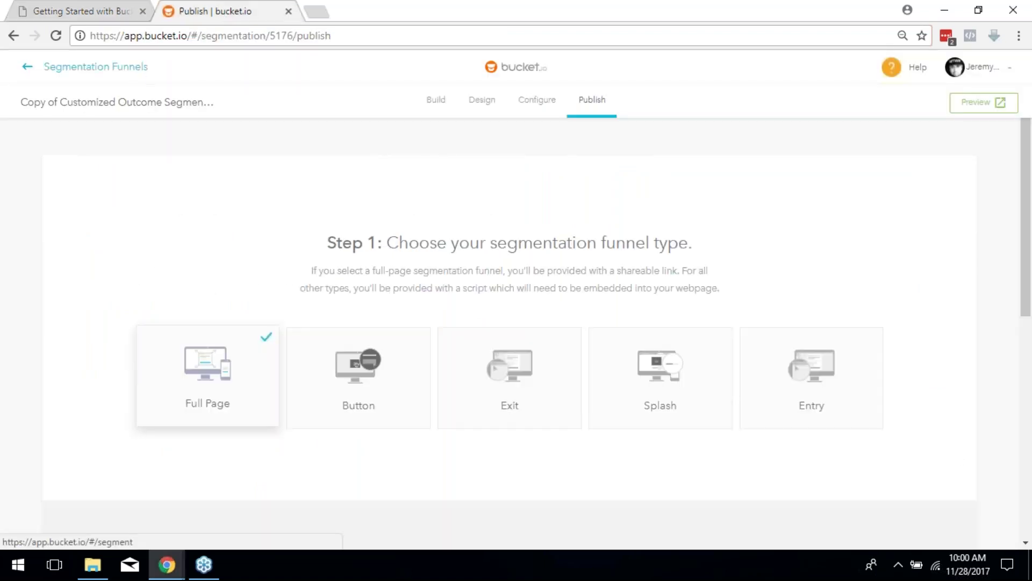
click(95, 67)
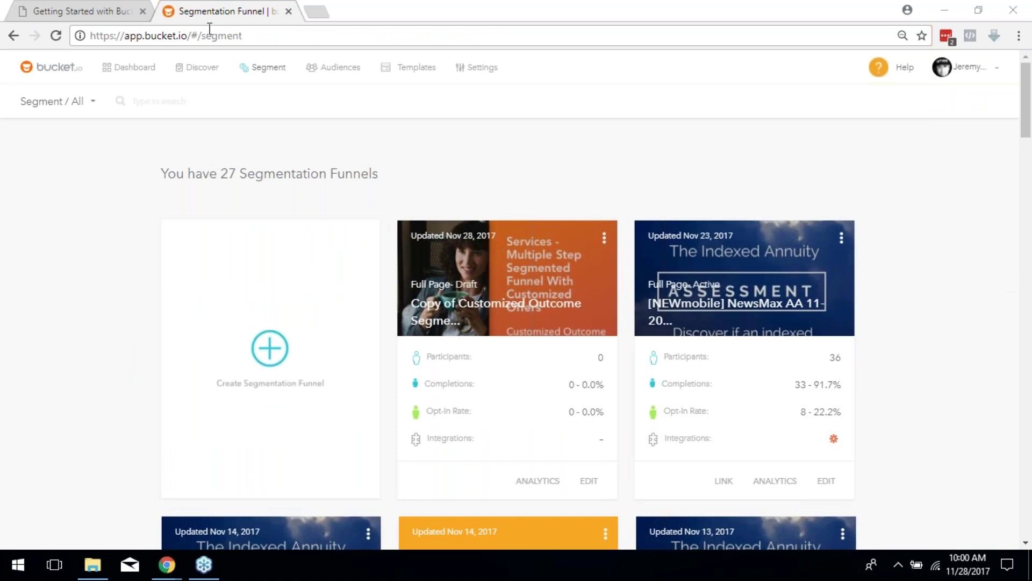
click(199, 67)
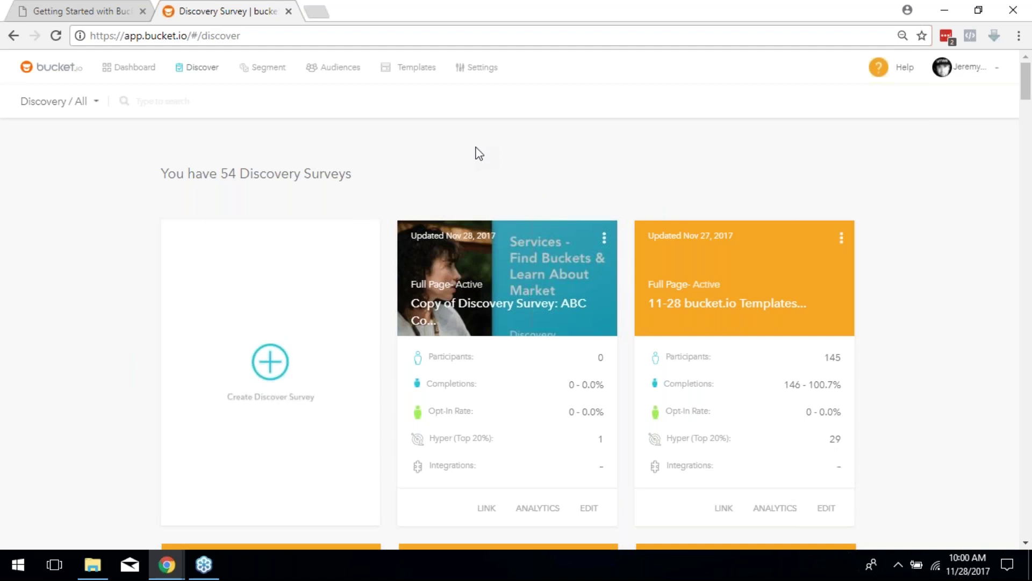
scroll(692, 323, down, 5)
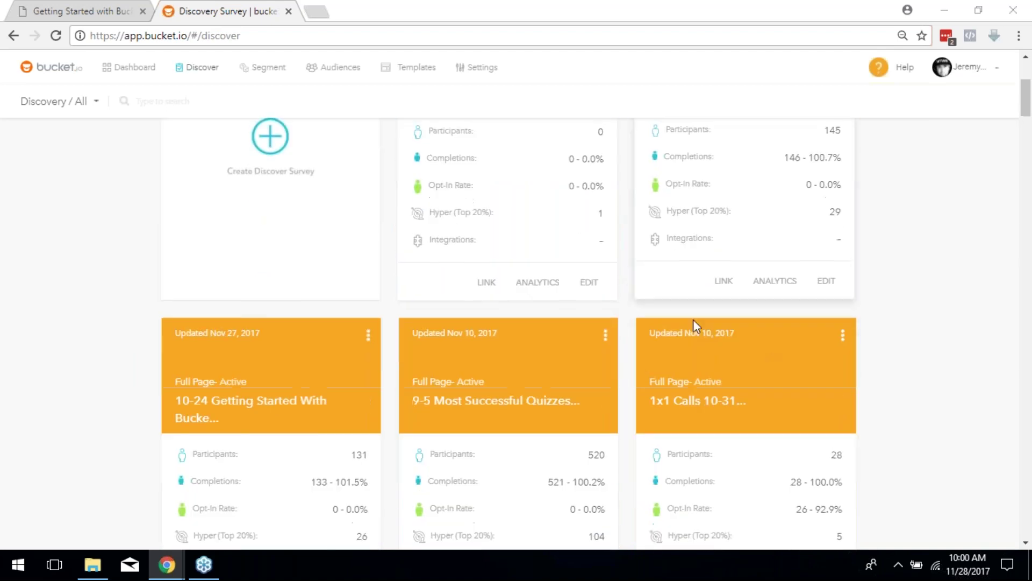
scroll(771, 316, down, 3)
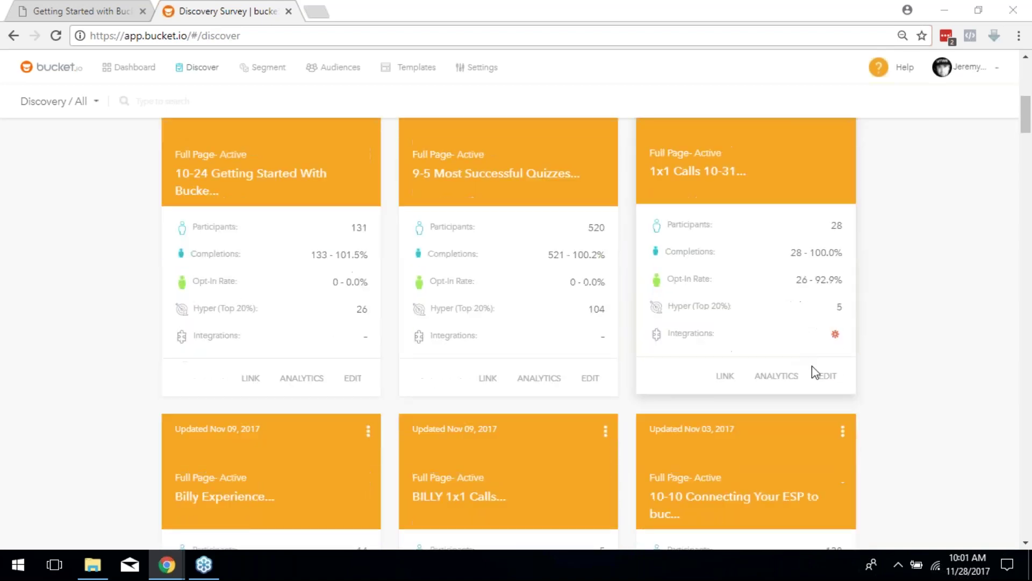
click(727, 379)
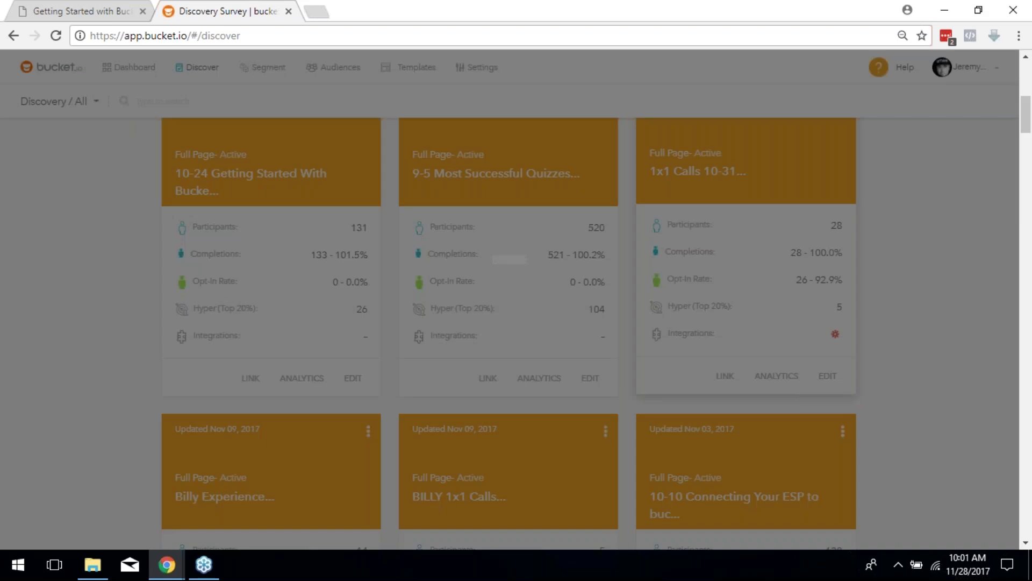
click(721, 276)
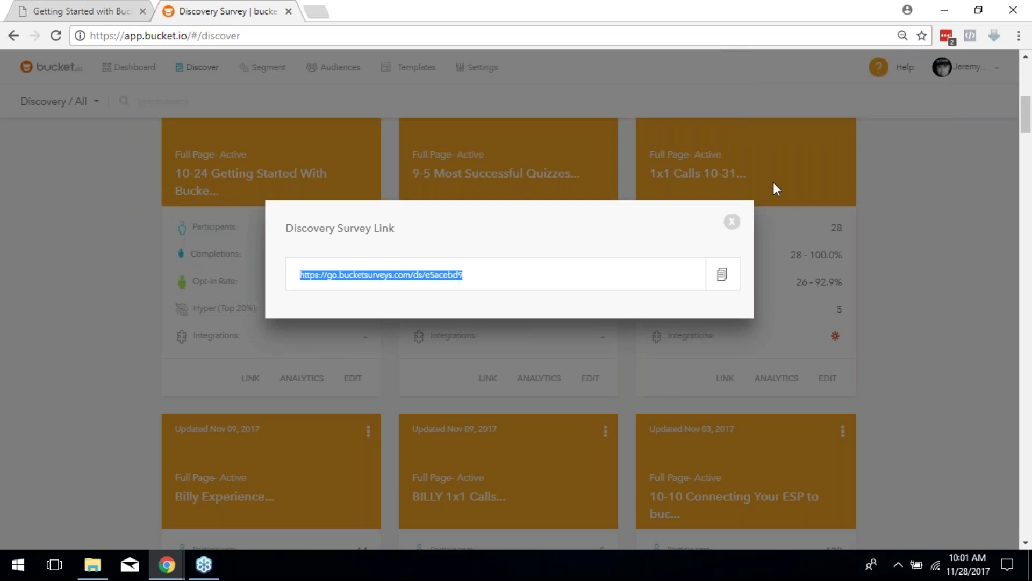
click(844, 151)
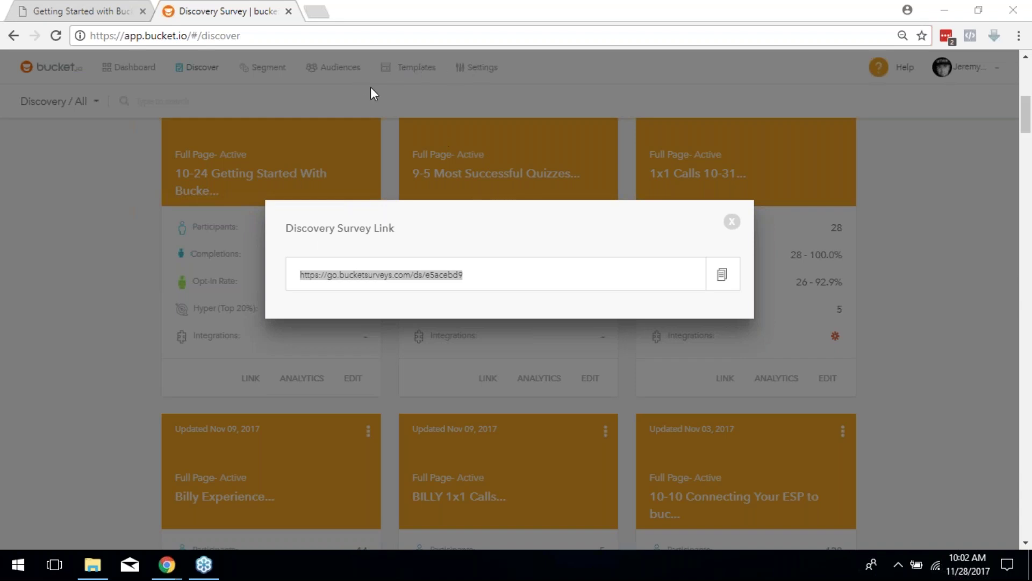
click(731, 221)
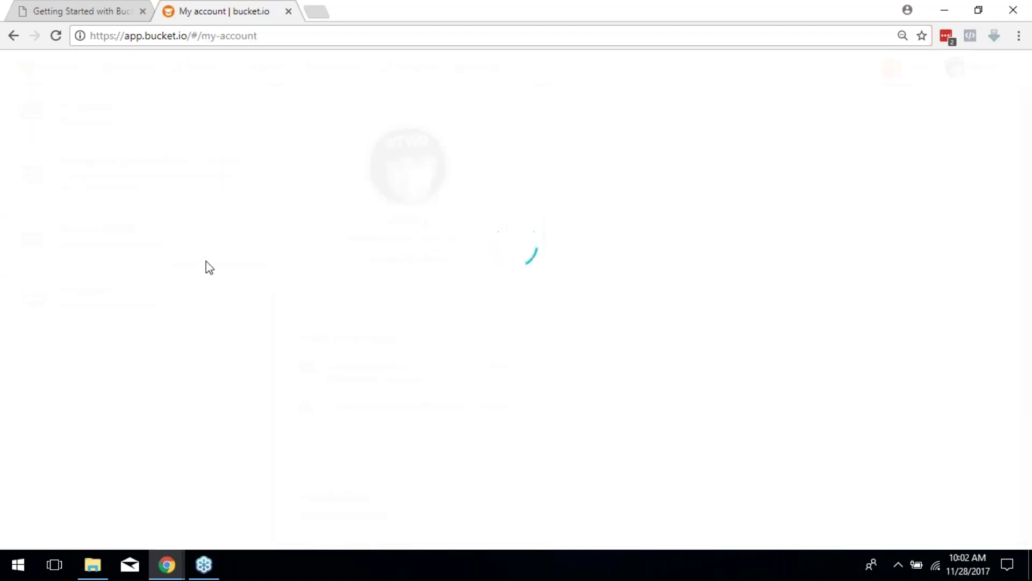
Open the form for adding a custom domain in the account settings and review its setup steps
click(122, 250)
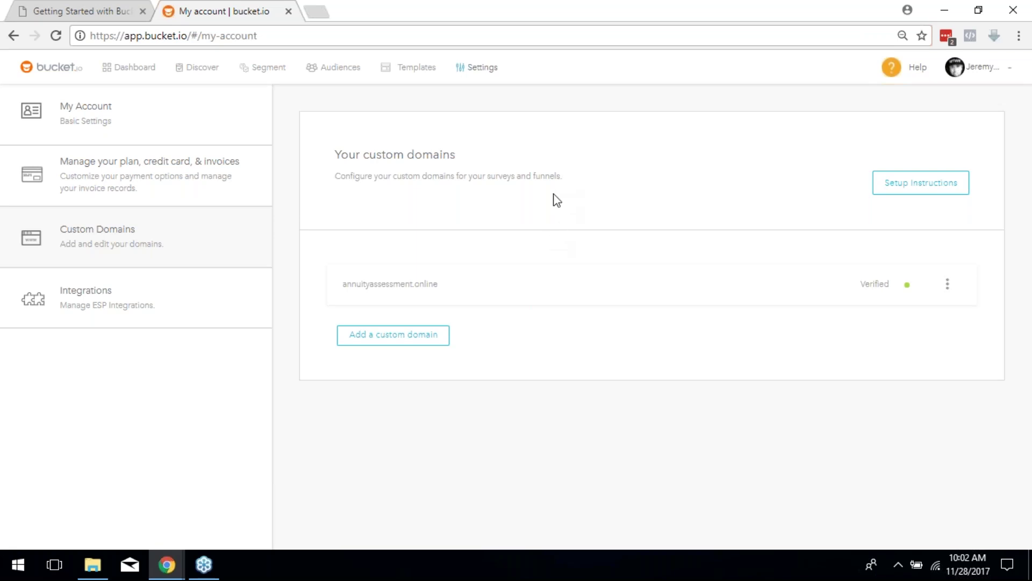
click(393, 336)
scroll(516, 376, down, 5)
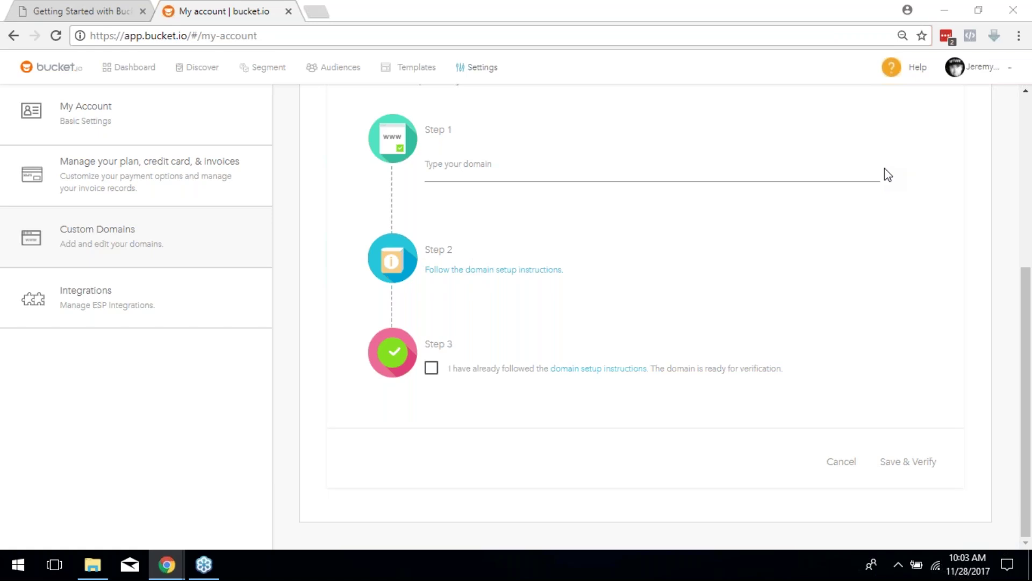
Reopen the copied Customized Outcome segmentation funnel and compare the External Redirect and Outcome Page types for outcome A, Confidence
click(260, 70)
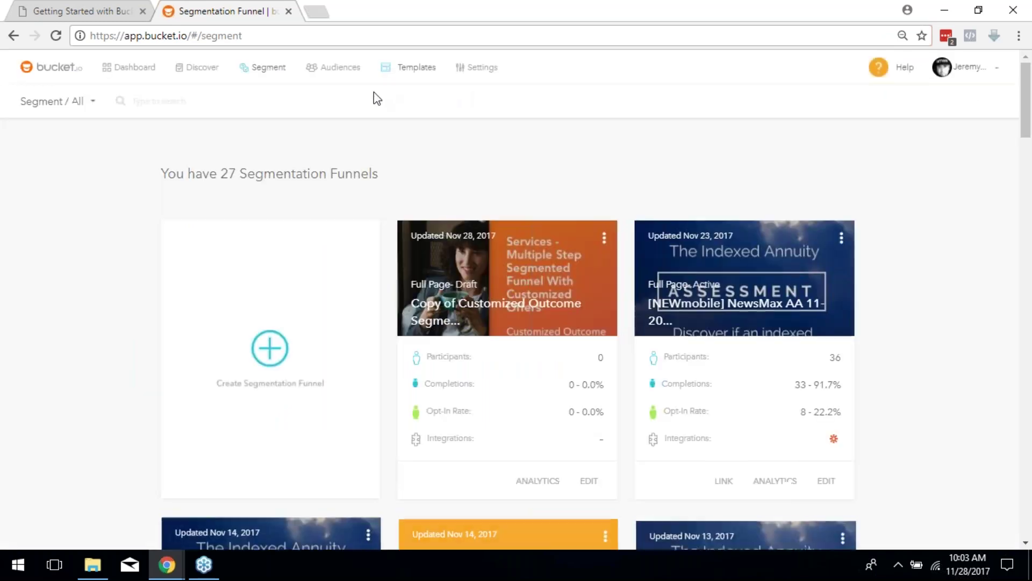
click(589, 480)
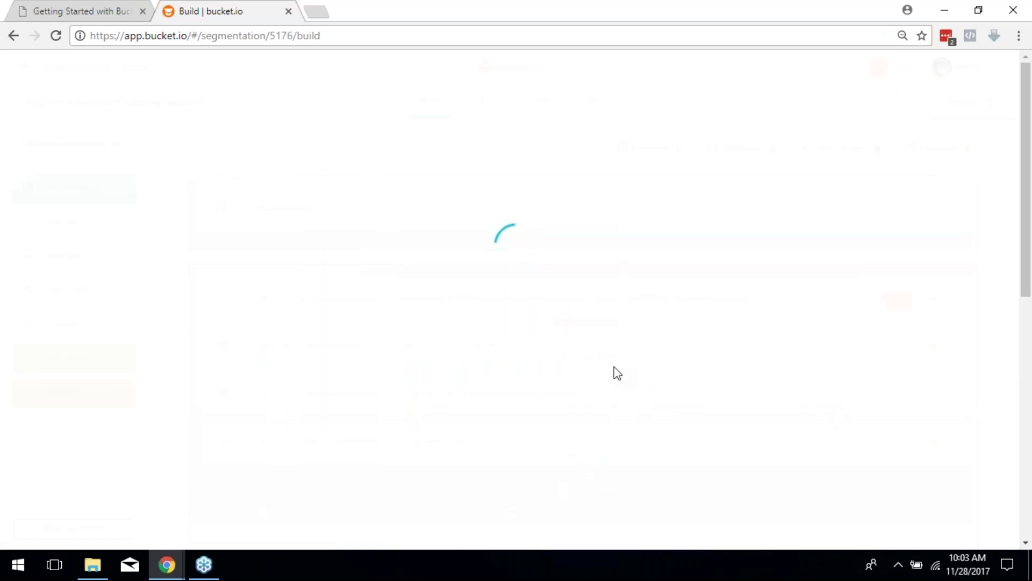
scroll(484, 385, down, 8)
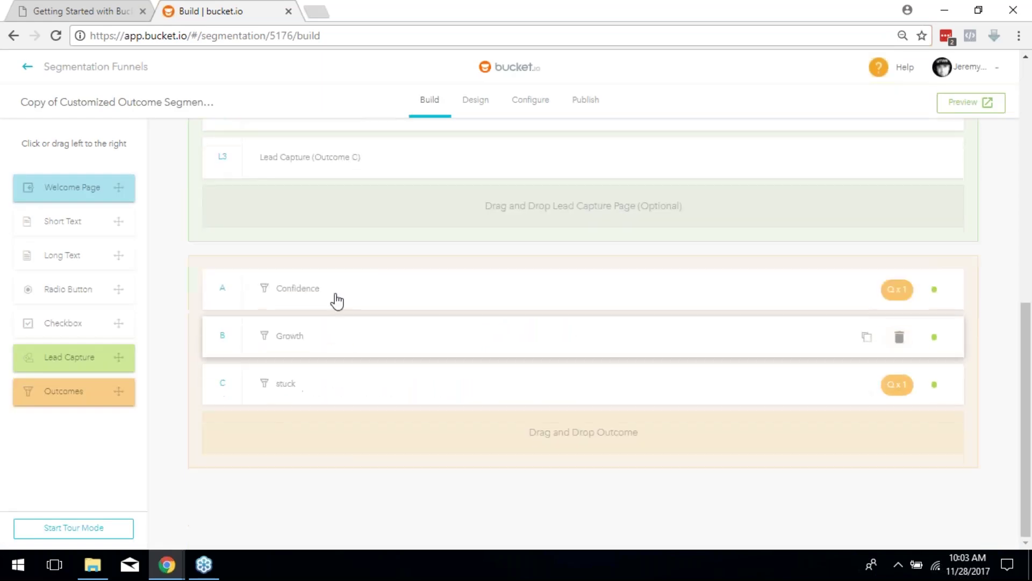
click(337, 300)
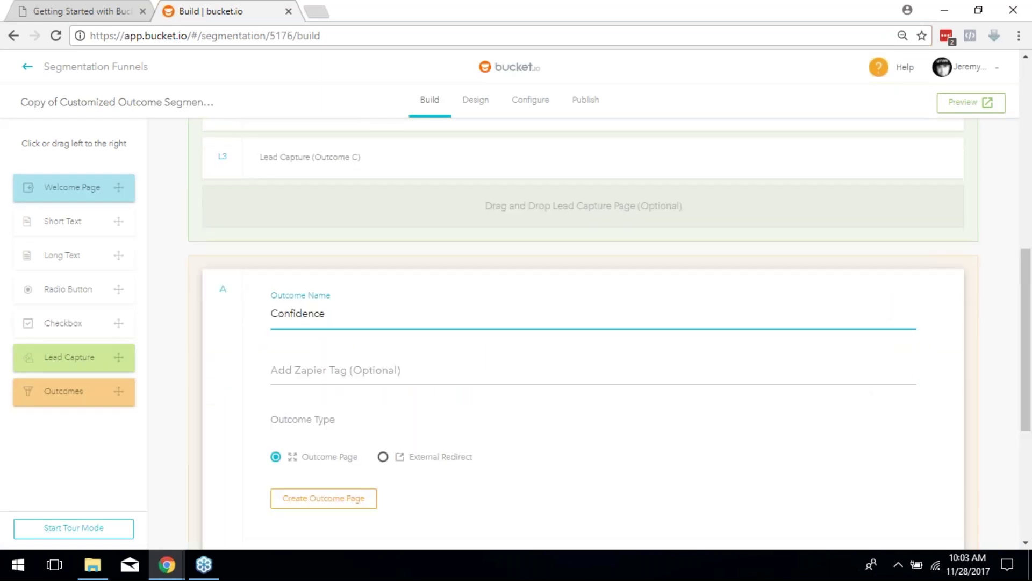
click(399, 458)
scroll(500, 469, down, 3)
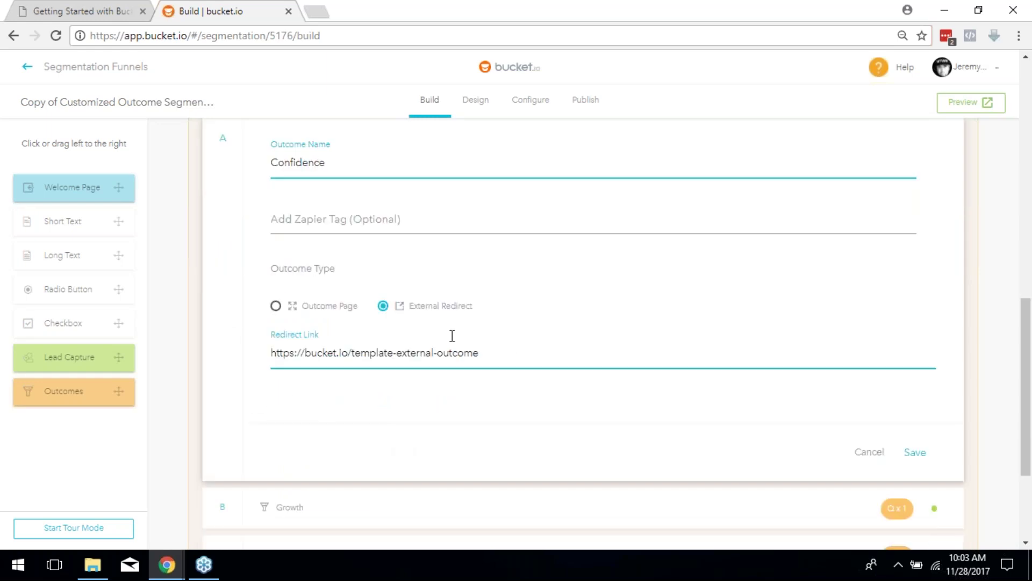
click(276, 306)
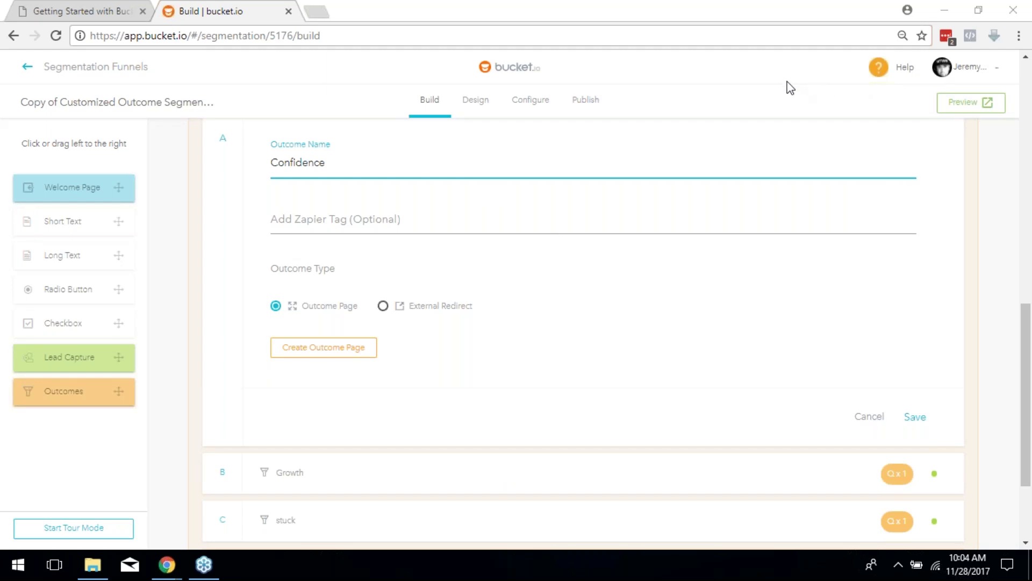
Open the funnel's Zapier integration settings and start adding a new integration
click(536, 104)
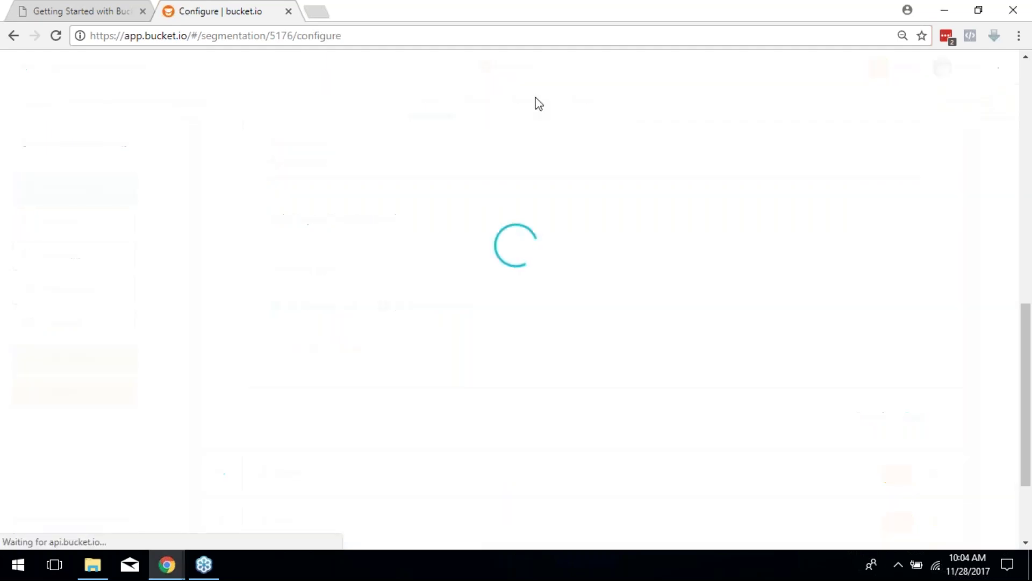
mouse_move(63, 277)
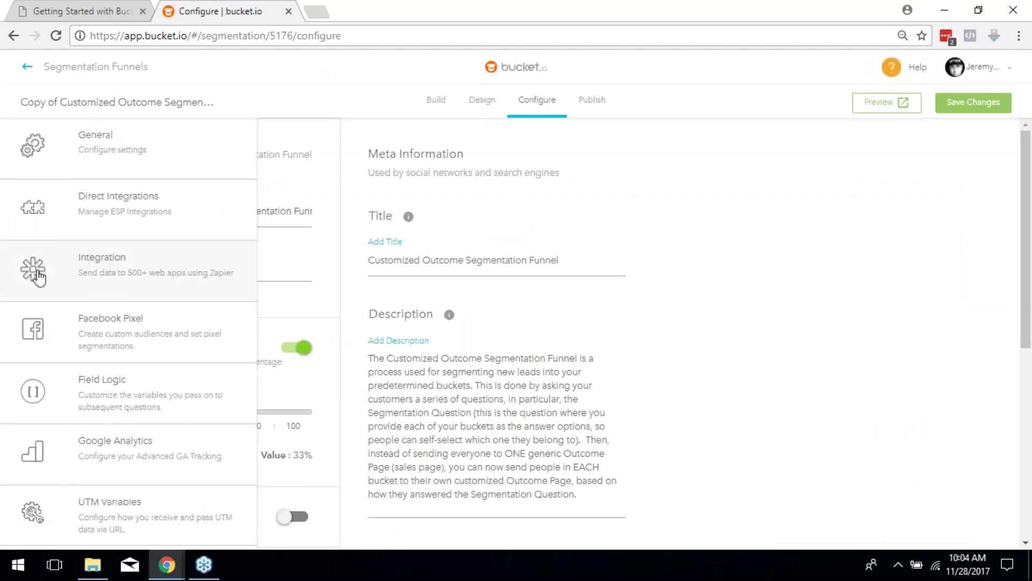
click(125, 274)
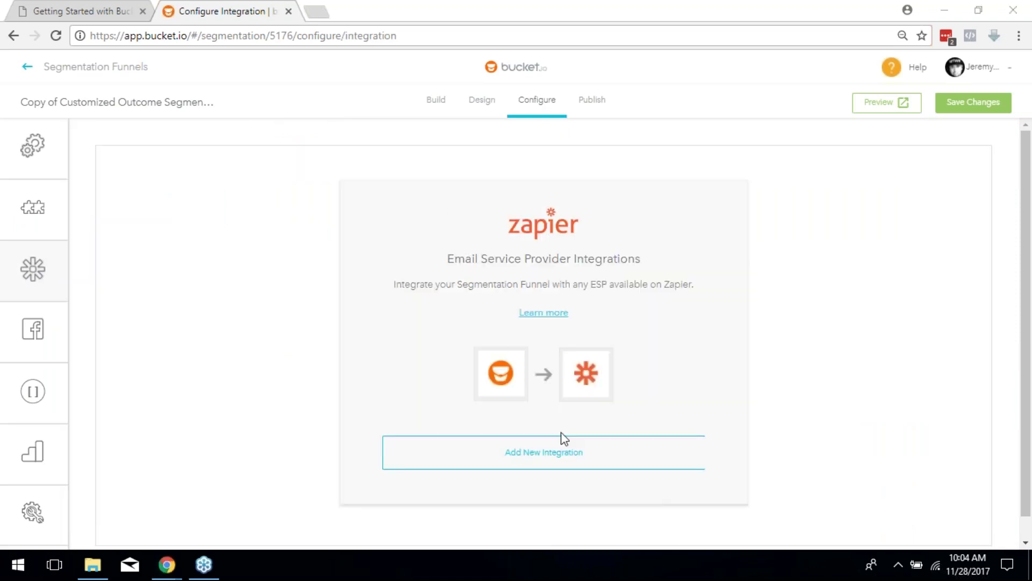
click(553, 451)
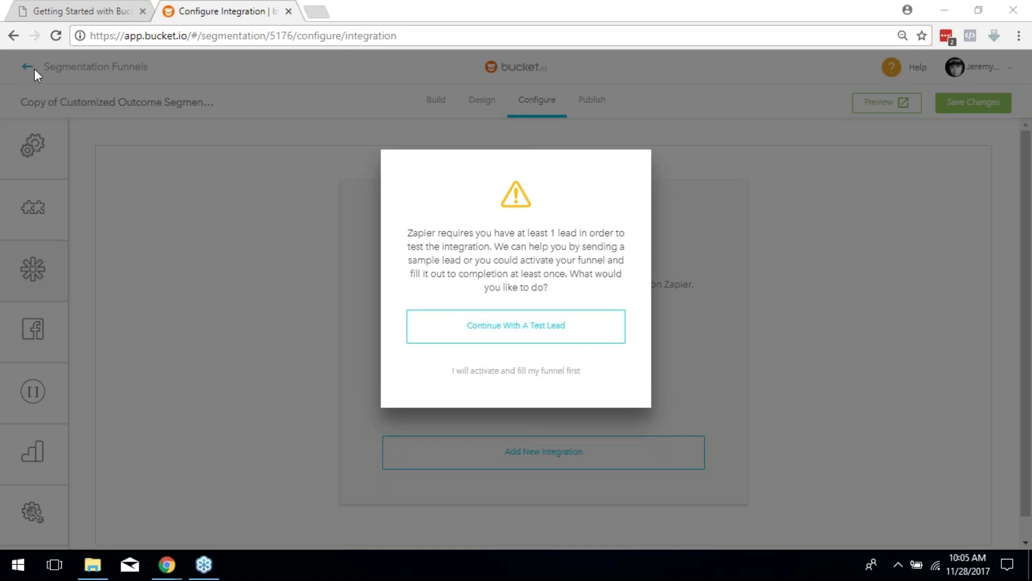
Decline continuing with a test lead for Zapier, choosing to activate and fill the funnel first
click(202, 36)
click(54, 62)
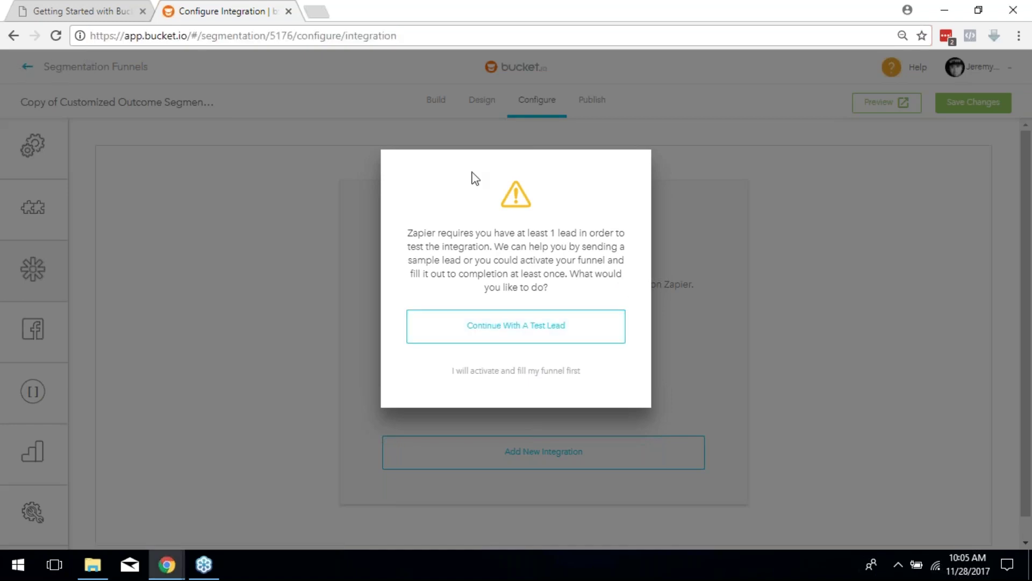
click(519, 375)
click(81, 11)
click(199, 7)
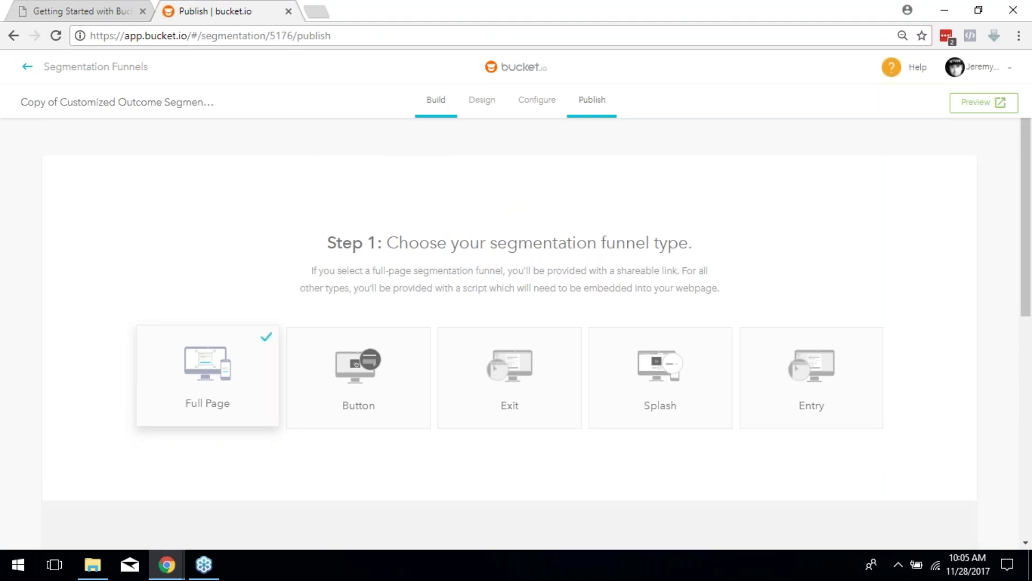
Open the analytics of the "11-28 bucket.io Templates" discovery survey and find its word cloud
click(108, 69)
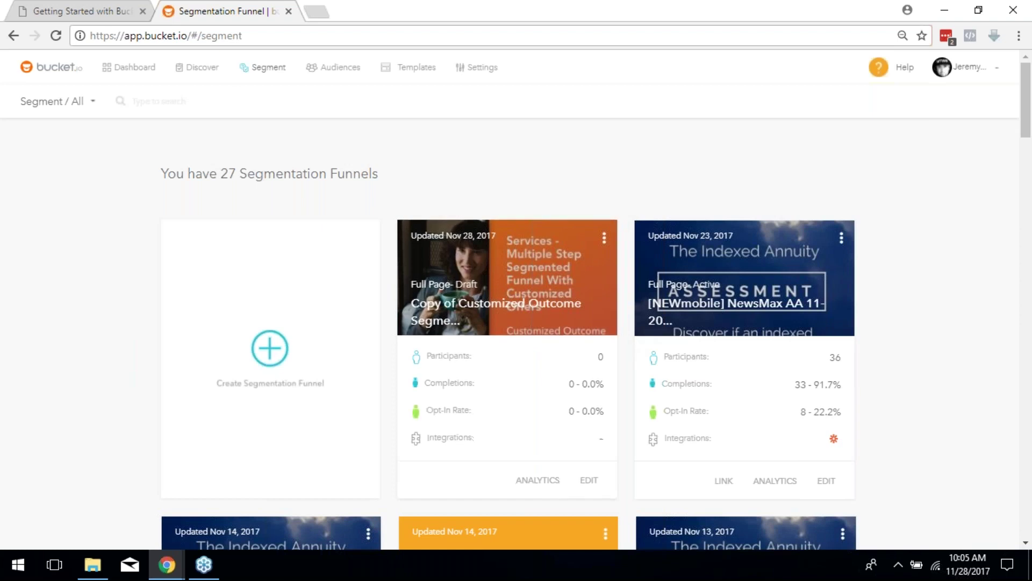
click(191, 68)
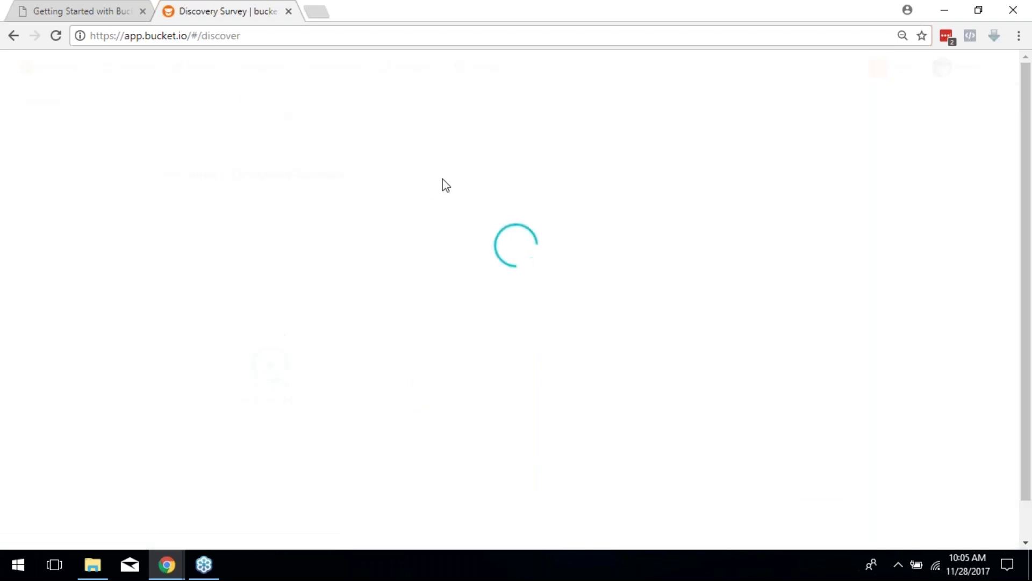
scroll(584, 173, down, 3)
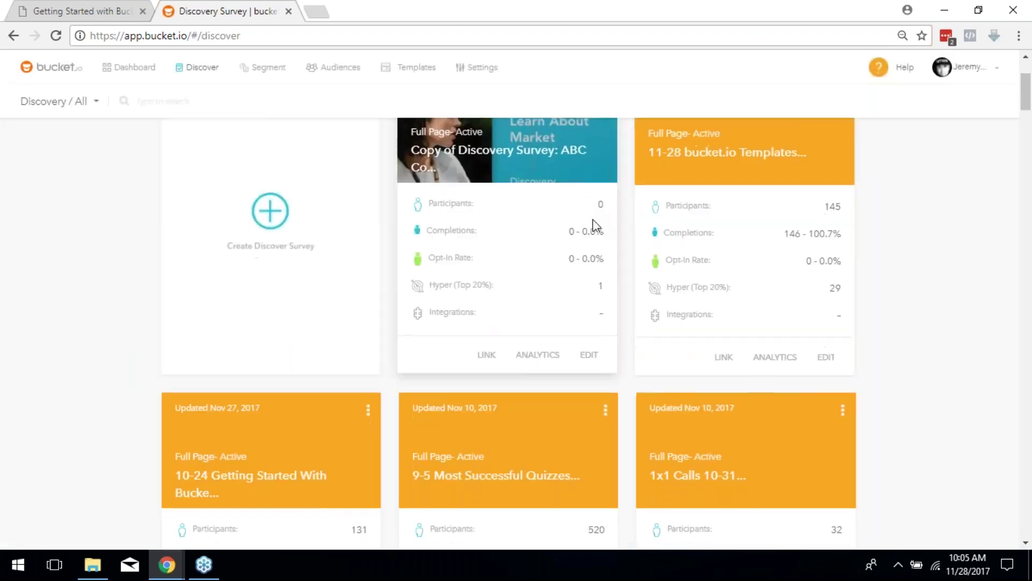
click(746, 333)
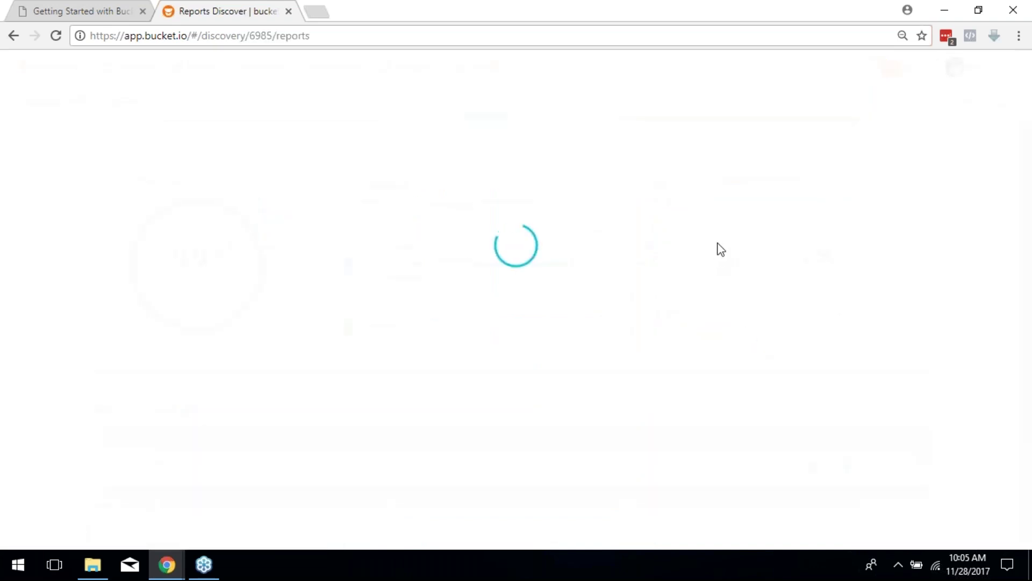
scroll(742, 322, down, 5)
scroll(736, 323, down, 8)
scroll(726, 334, up, 5)
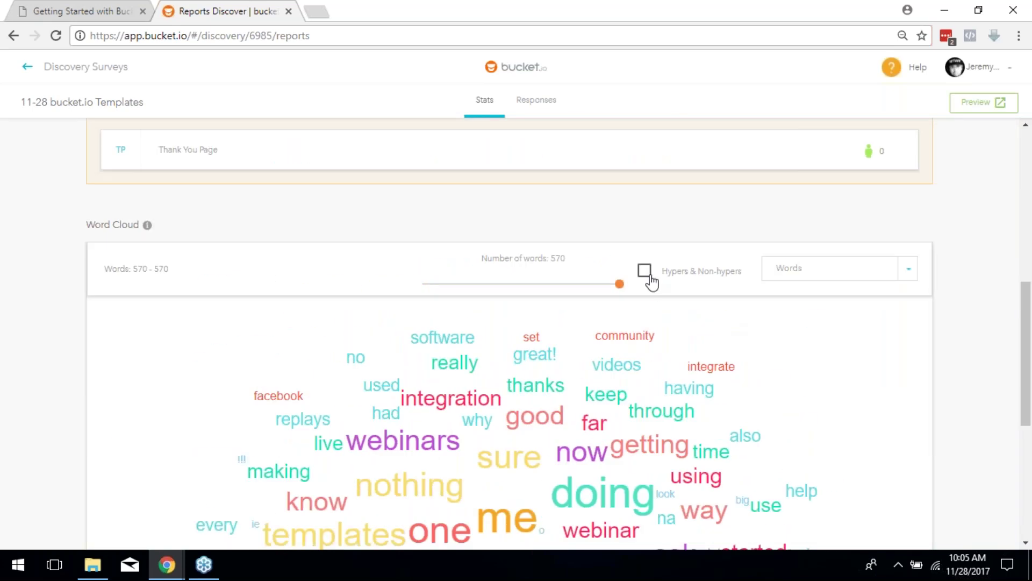
Reduce the word cloud to 371 words, restore it to 570 and look over the full cloud
drag(618, 288, 561, 296)
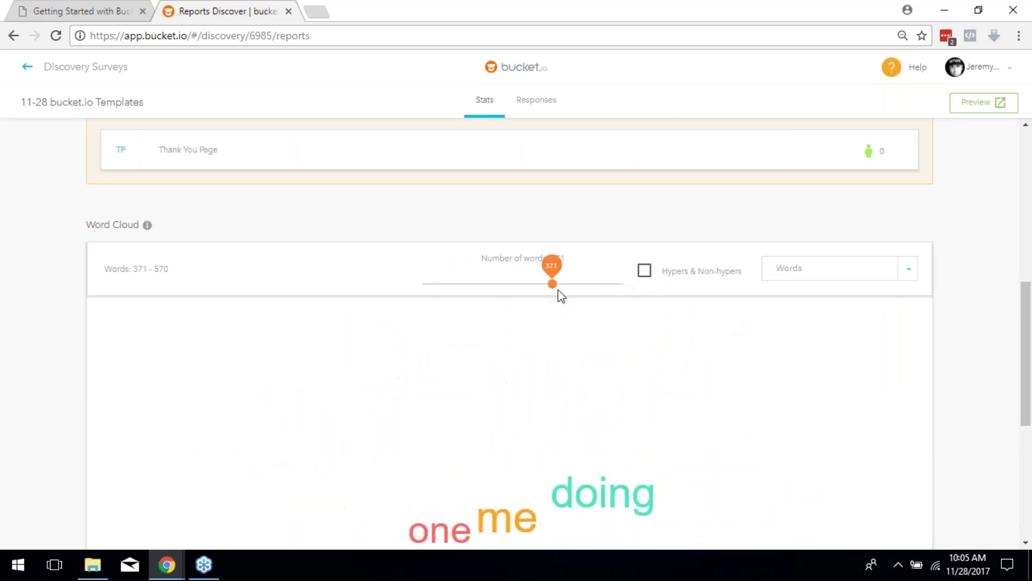
click(637, 293)
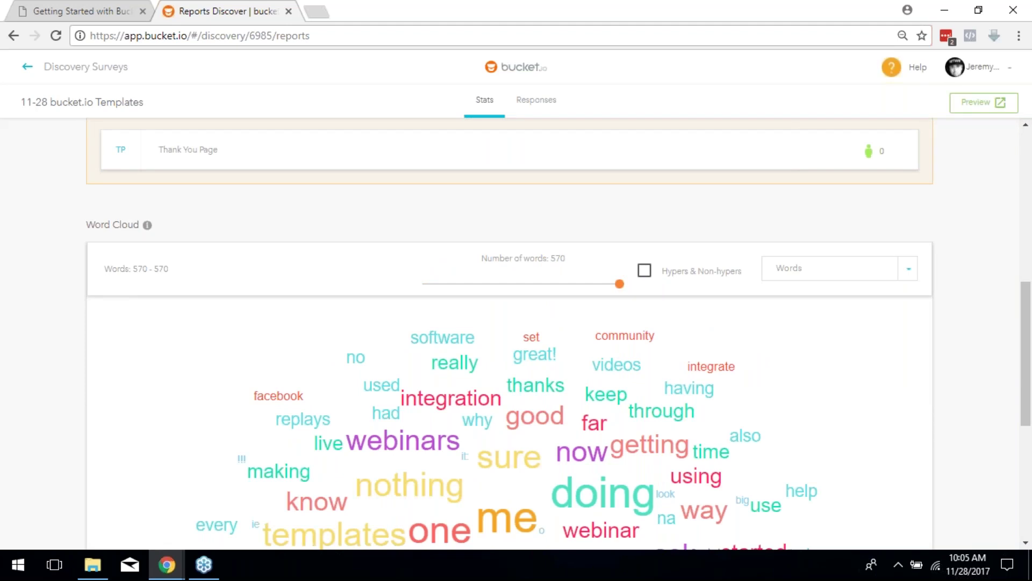
scroll(568, 324, down, 3)
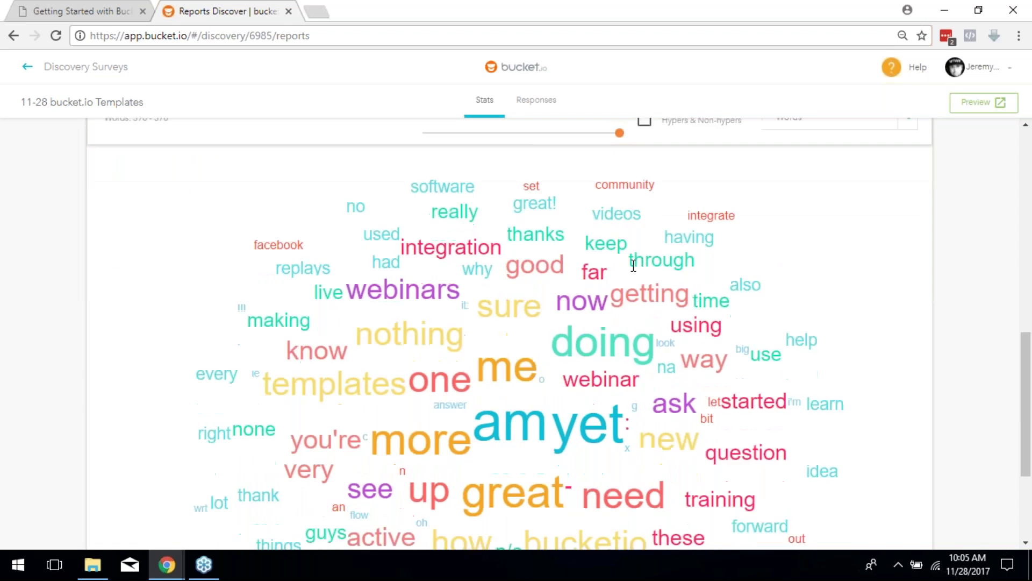
scroll(691, 292, up, 1)
Split the word cloud into Hypers and Non Hypers and compare the two clouds
click(643, 198)
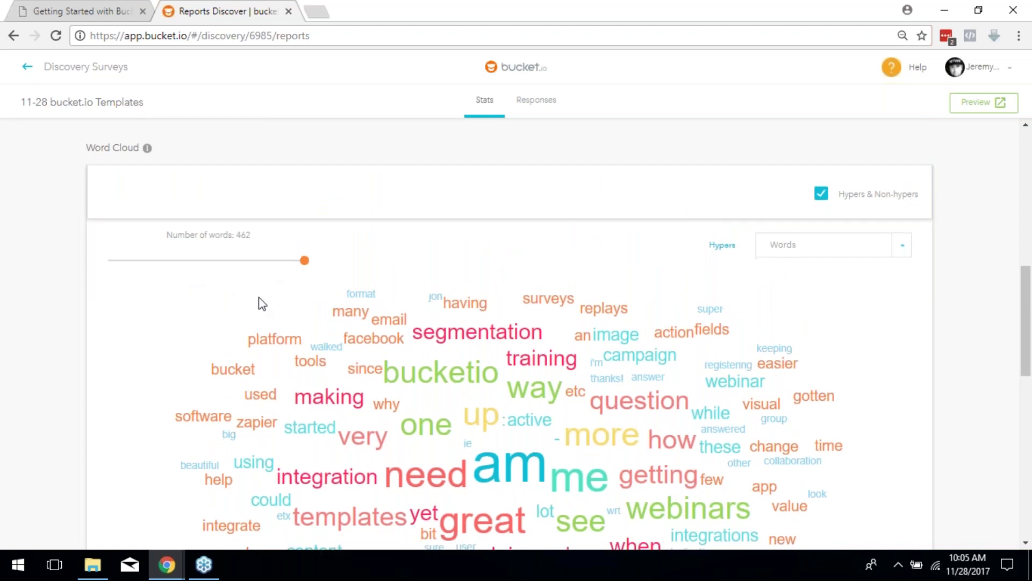
scroll(585, 352, down, 7)
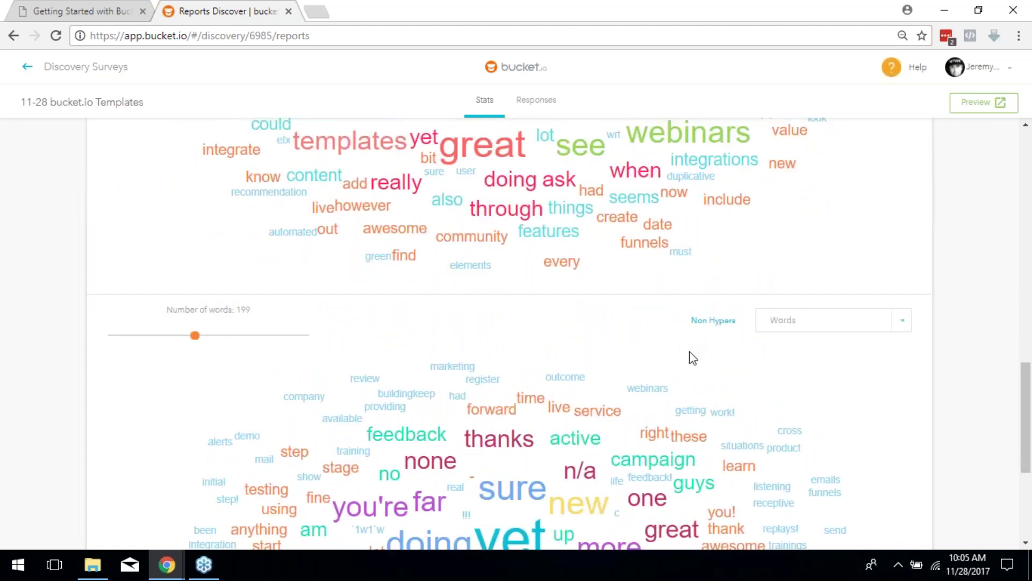
scroll(690, 353, up, 7)
scroll(645, 430, down, 5)
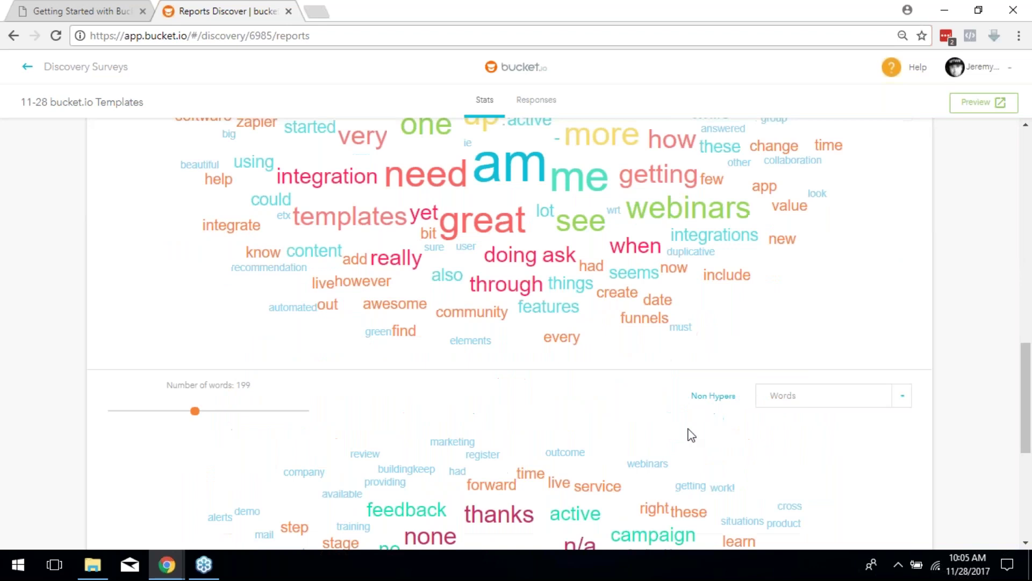
scroll(795, 459, down, 4)
scroll(605, 391, up, 4)
Open the survey's individual responses and highlight the full text of response 1
click(535, 101)
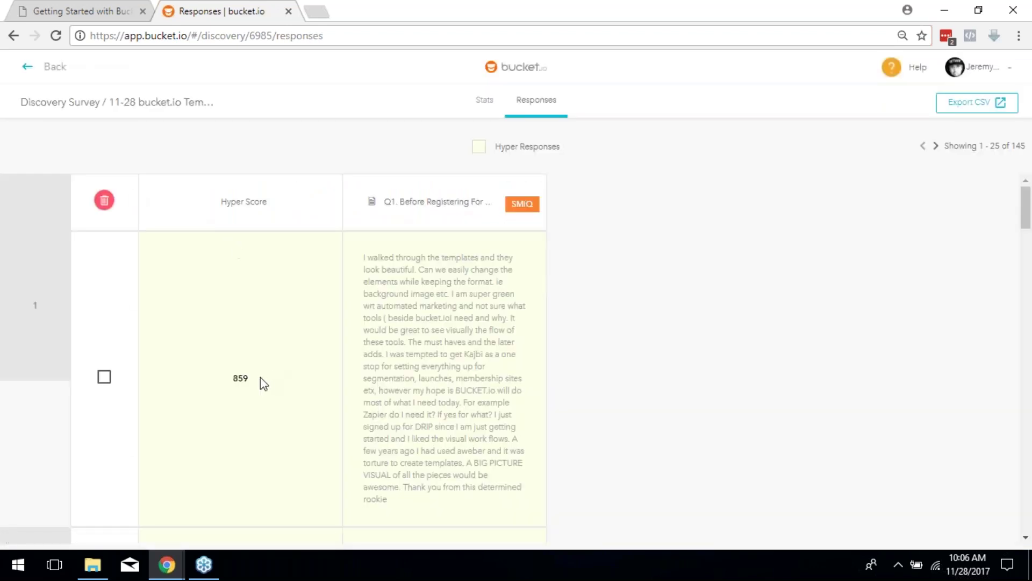
scroll(374, 270, down, 2)
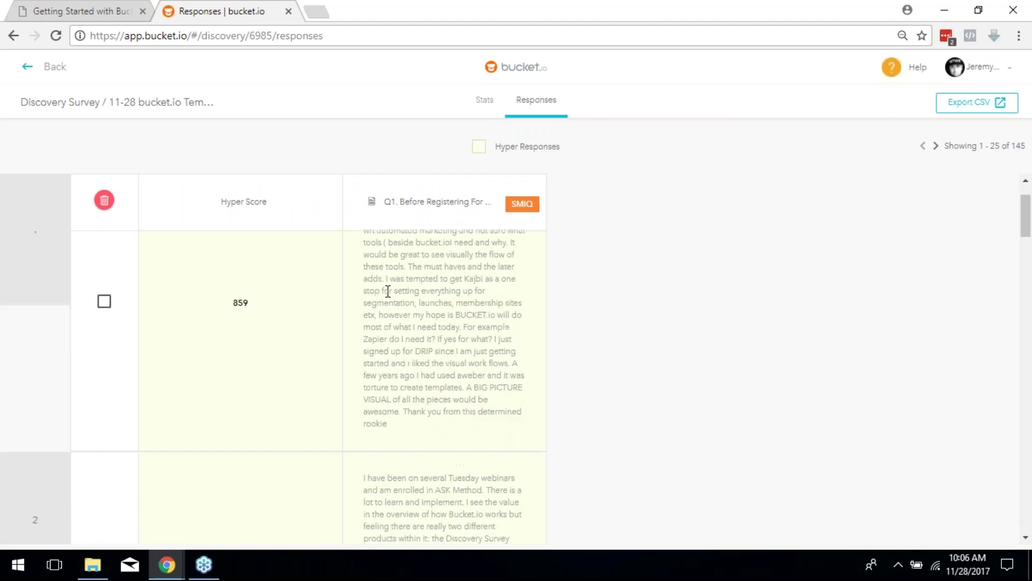
scroll(399, 235, up, 2)
drag(379, 257, 470, 493)
scroll(441, 365, down, 3)
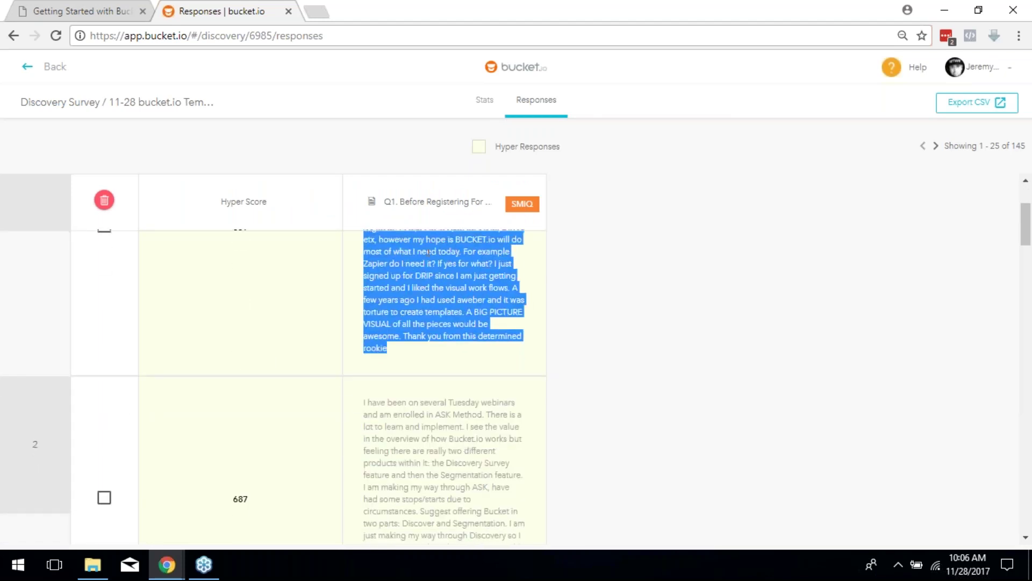
Read through the ranked hyper responses from response 2 to the end of the first page
scroll(441, 364, down, 2)
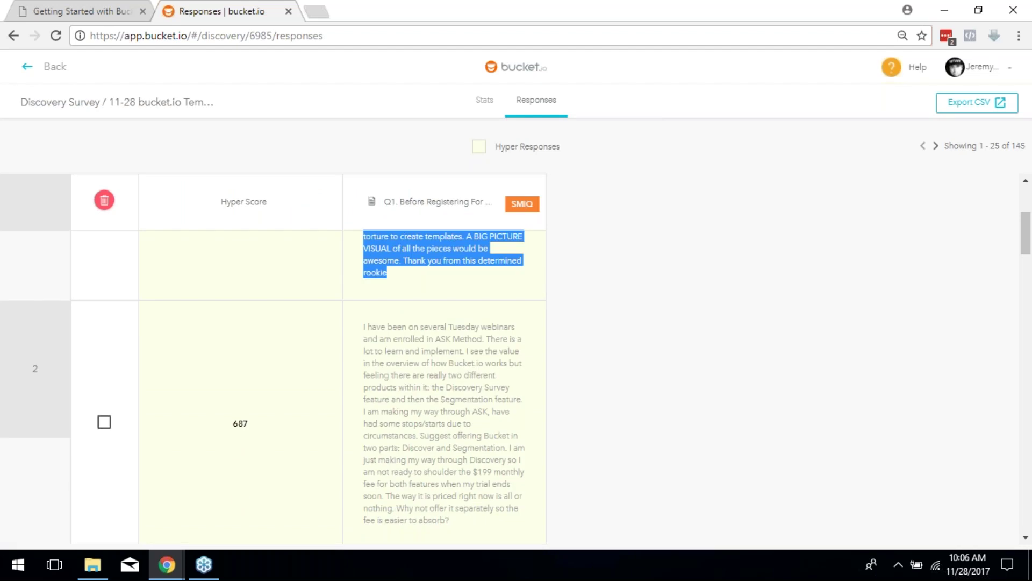
scroll(556, 312, down, 3)
scroll(379, 292, down, 4)
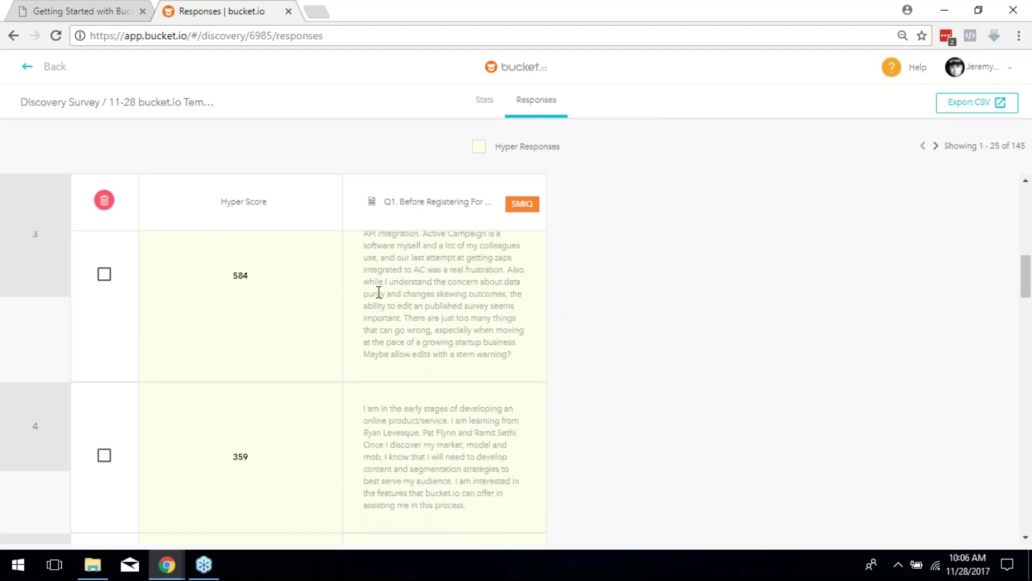
scroll(481, 291, down, 3)
scroll(476, 312, up, 3)
scroll(470, 331, down, 5)
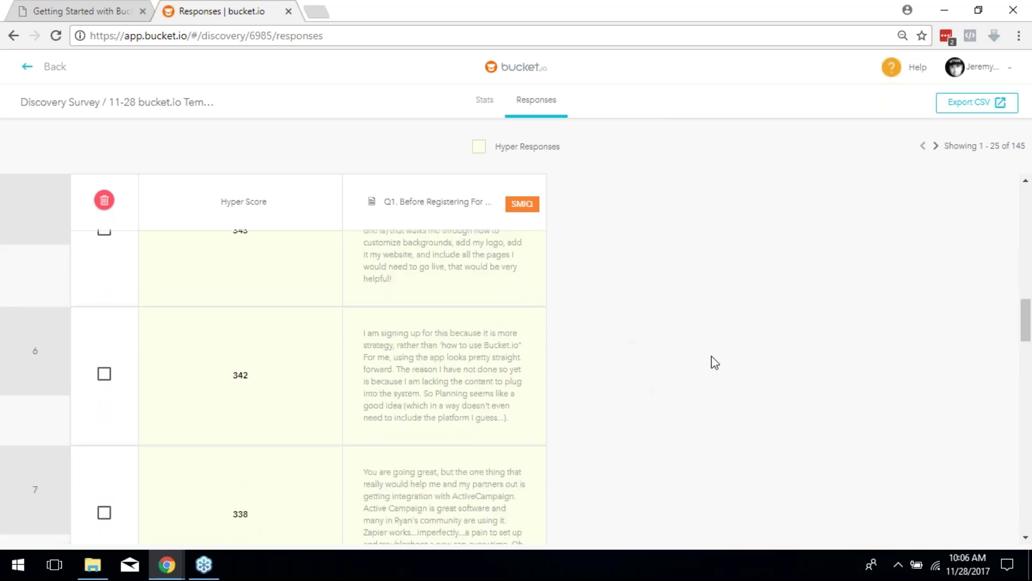
scroll(715, 380, down, 6)
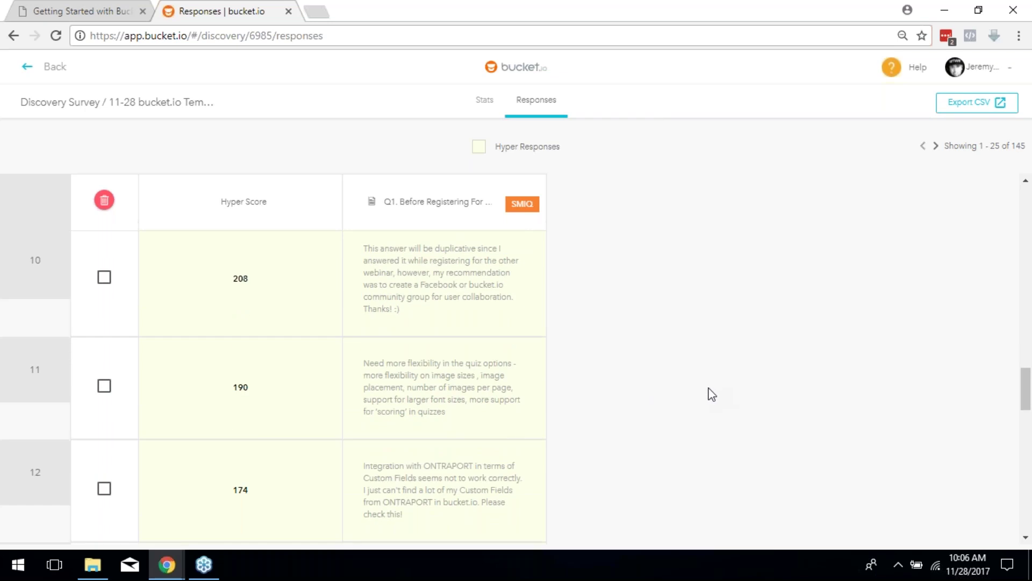
scroll(269, 249, up, 5)
scroll(303, 314, up, 5)
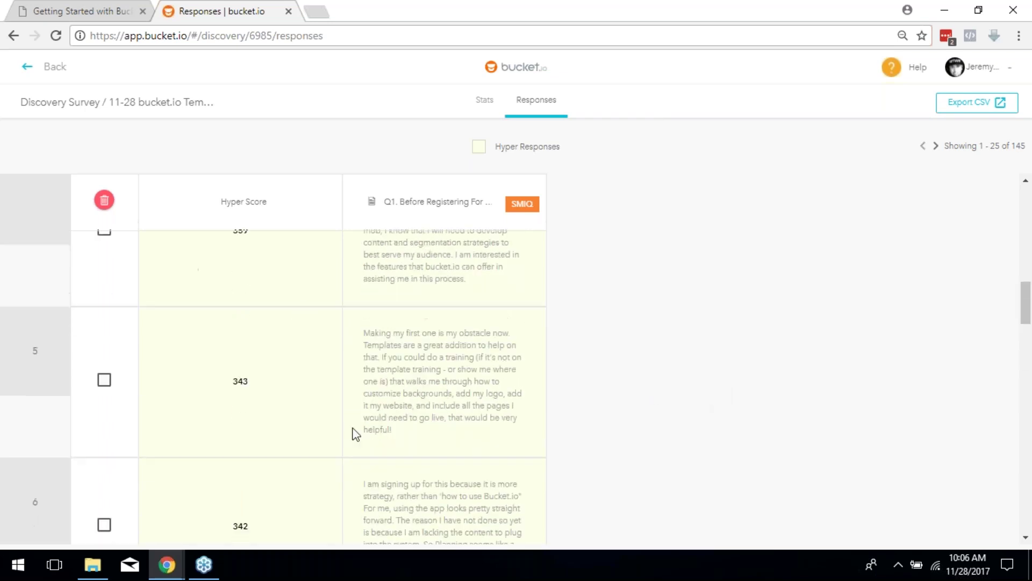
scroll(1031, 343, down, 15)
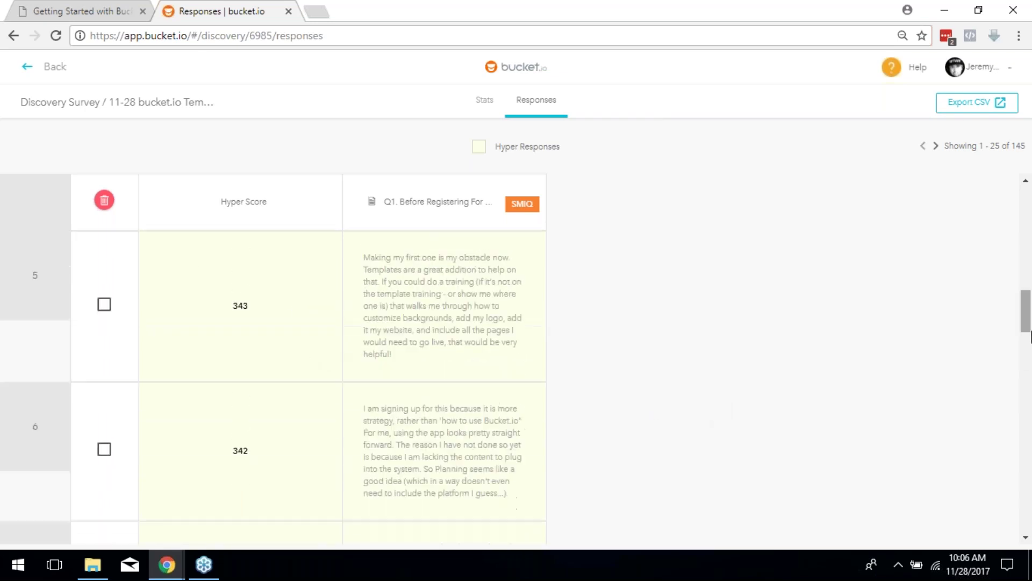
scroll(1014, 495, down, 3)
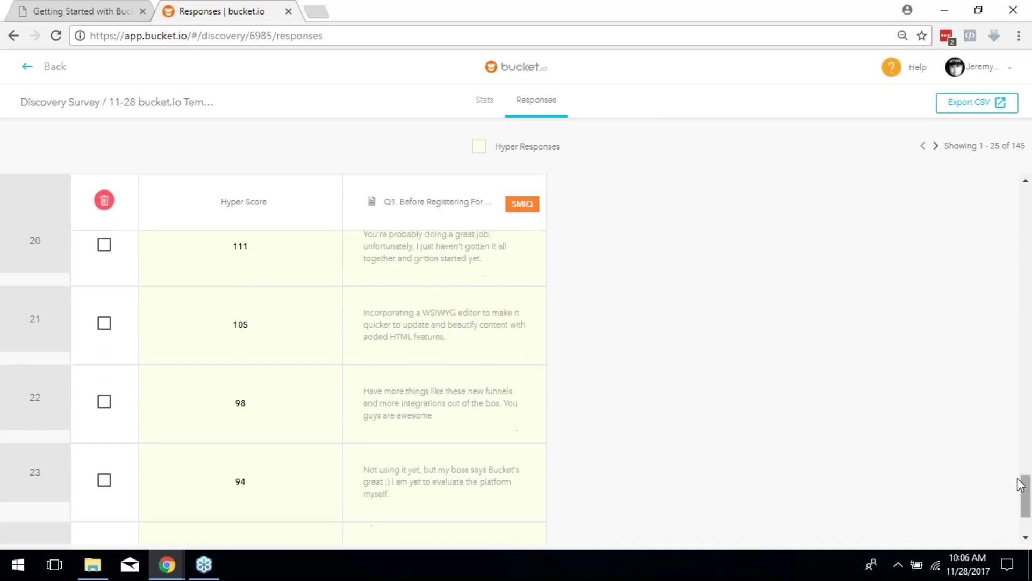
Highlight the comment in response 25 about being asked the same question at every webinar registration
drag(389, 504, 516, 516)
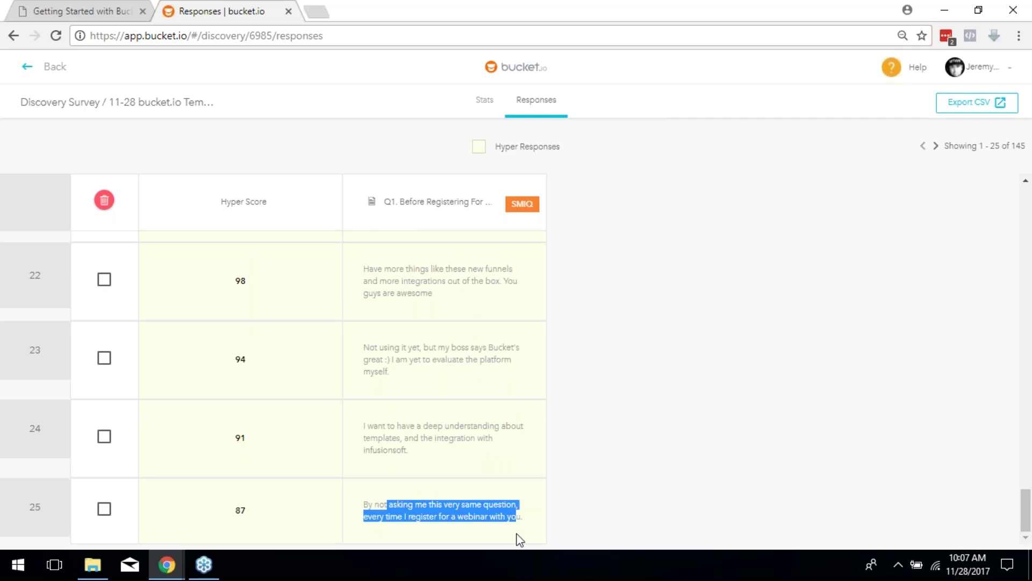
scroll(426, 449, up, 3)
scroll(449, 366, down, 3)
click(365, 511)
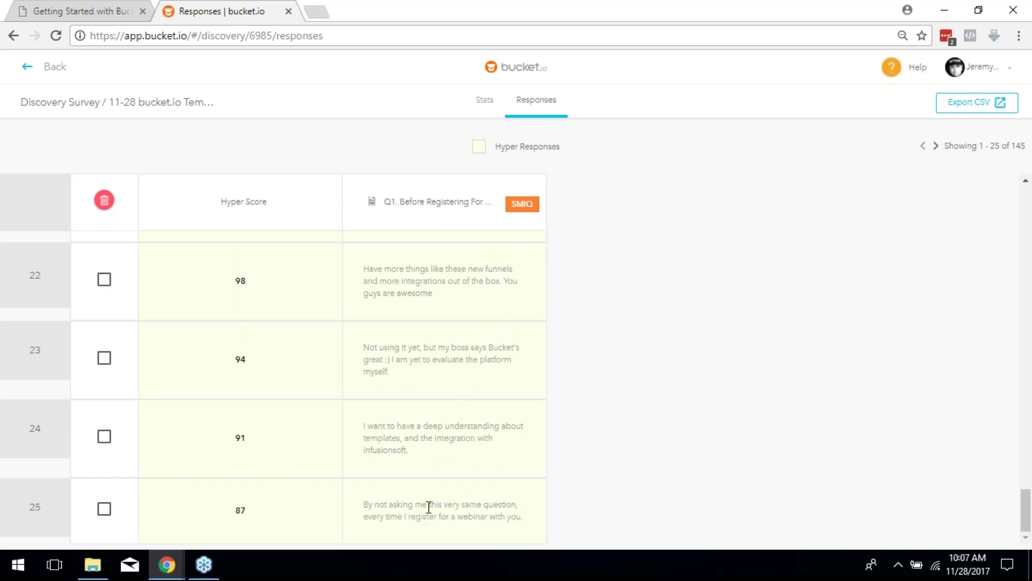
drag(520, 516, 364, 504)
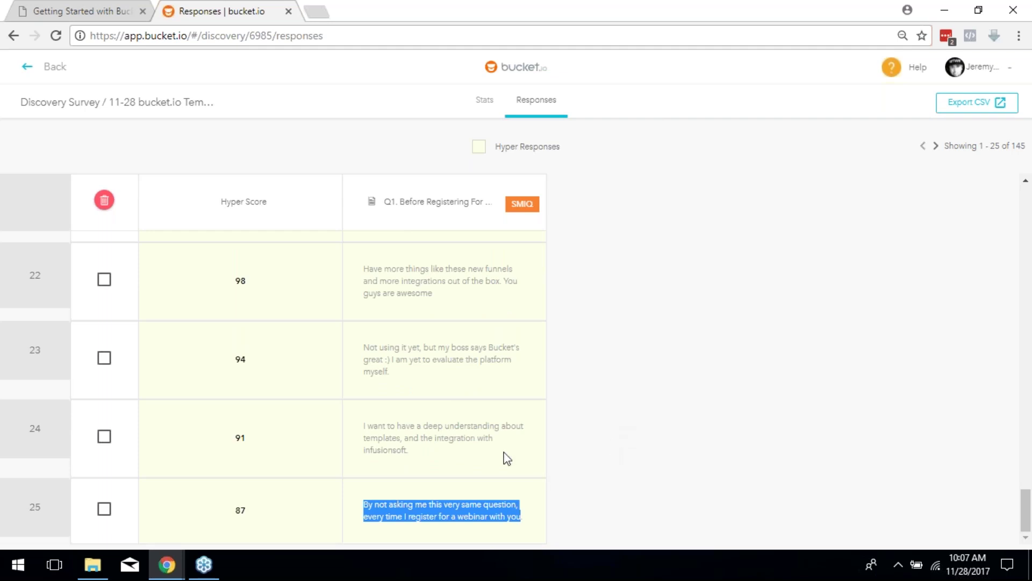
Review the hyper responses again from response 25 back up to response 1, and return to responses 8 and 9
scroll(519, 390, up, 2)
scroll(519, 389, up, 12)
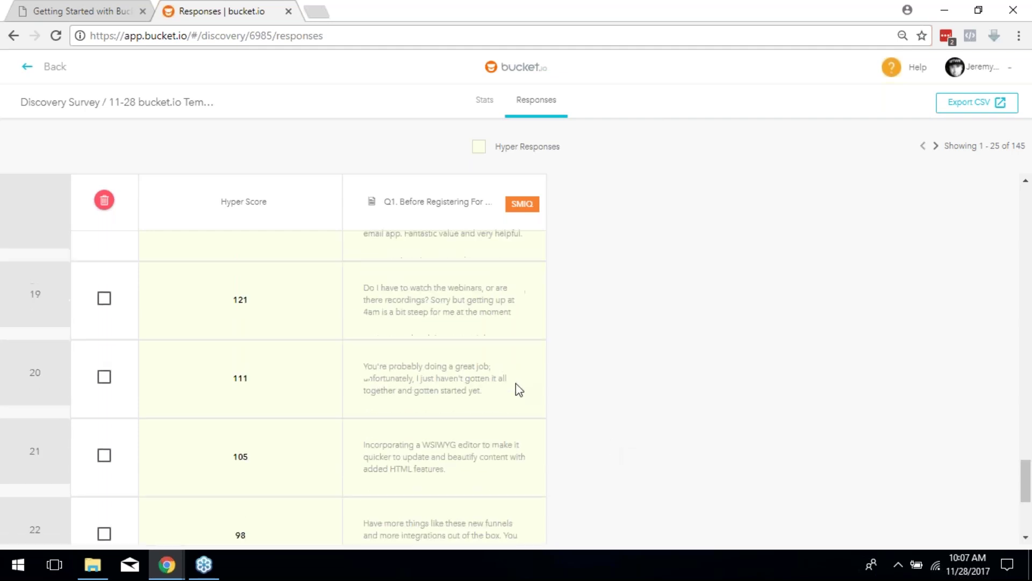
scroll(433, 398, up, 2)
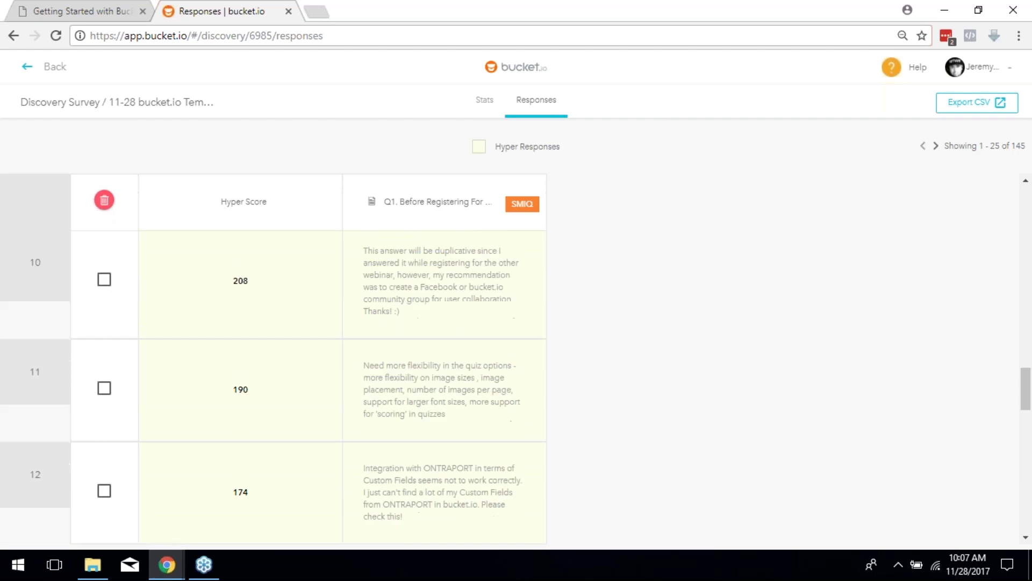
scroll(479, 392, down, 6)
scroll(479, 363, up, 5)
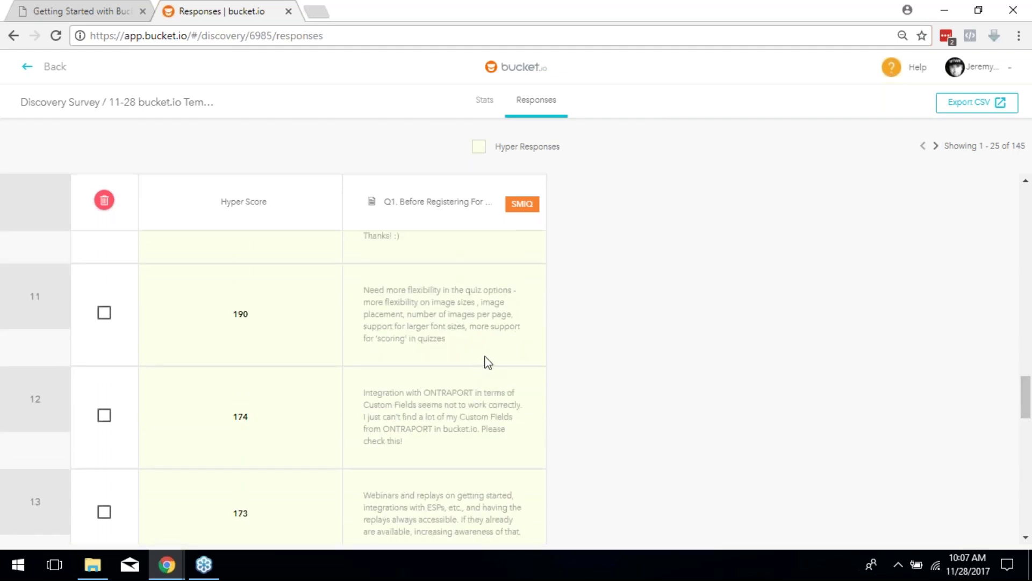
scroll(486, 362, up, 15)
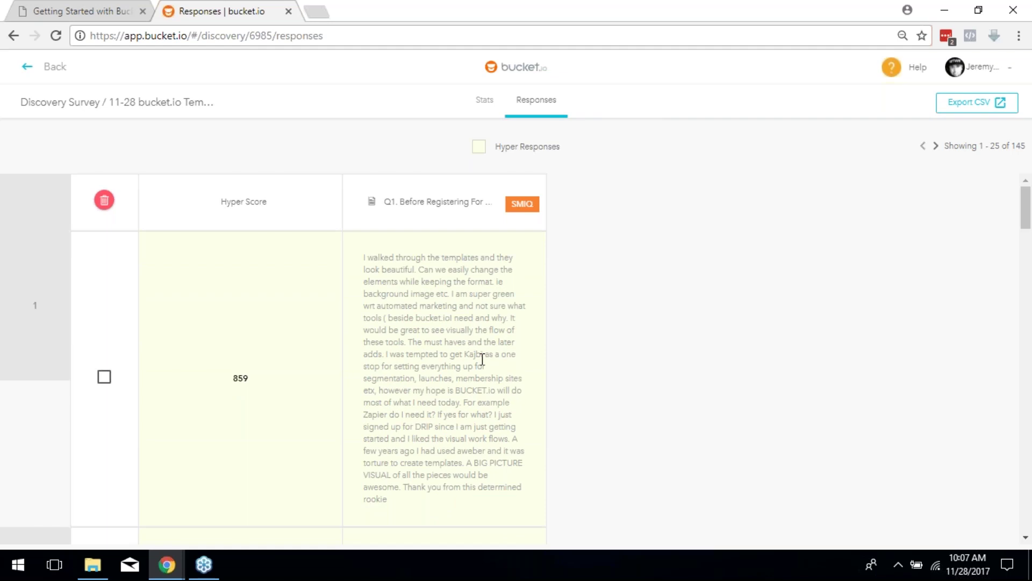
scroll(359, 384, down, 20)
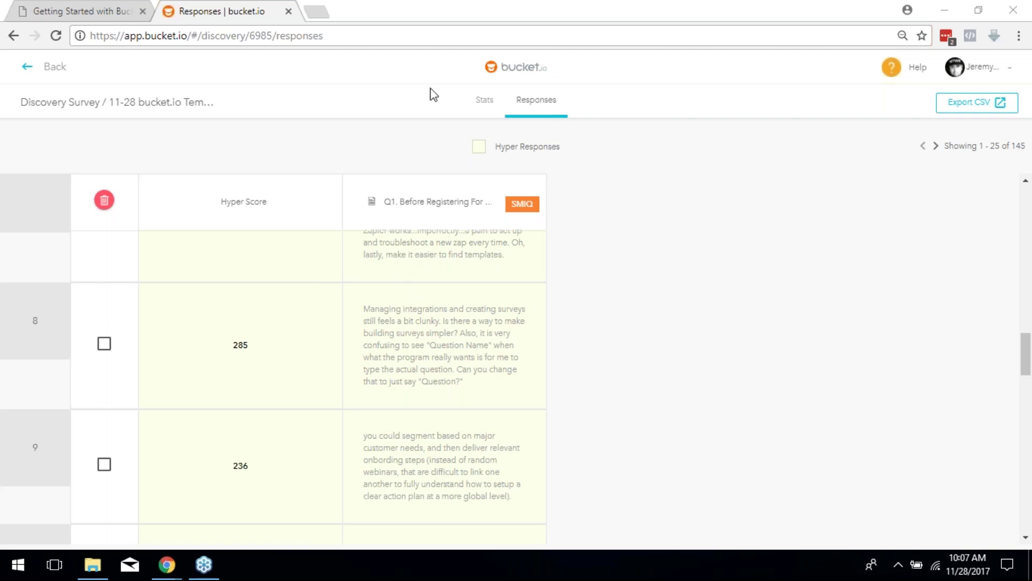
Leave the survey responses and open the publishing settings of the Copy of Customized Outcome segmentation funnel
click(55, 67)
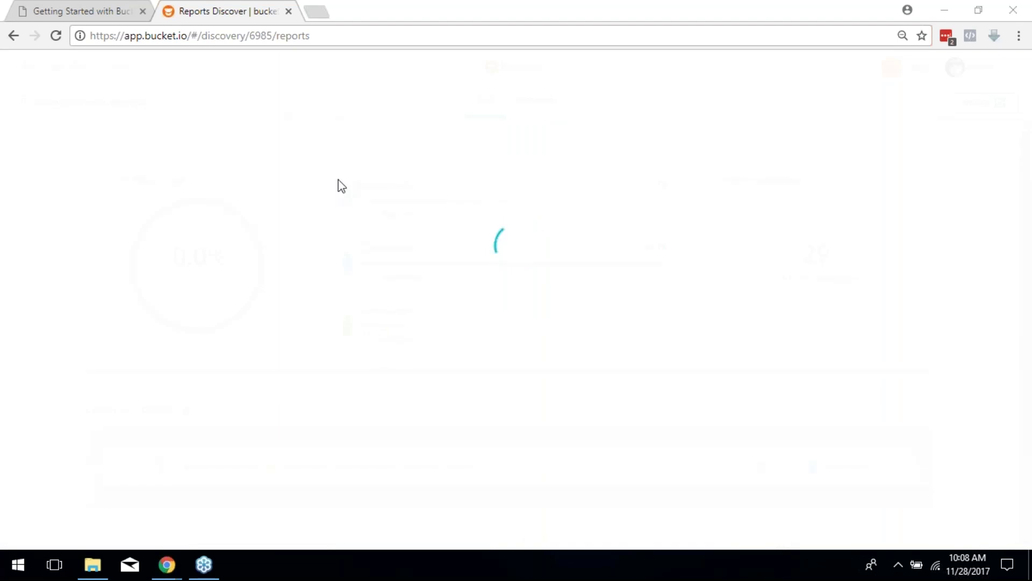
click(55, 67)
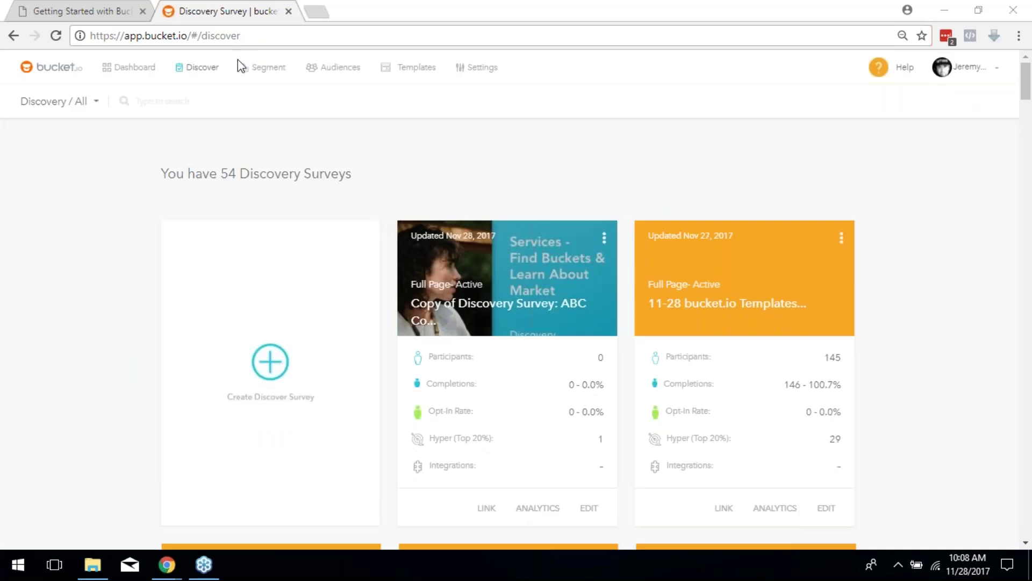
click(263, 67)
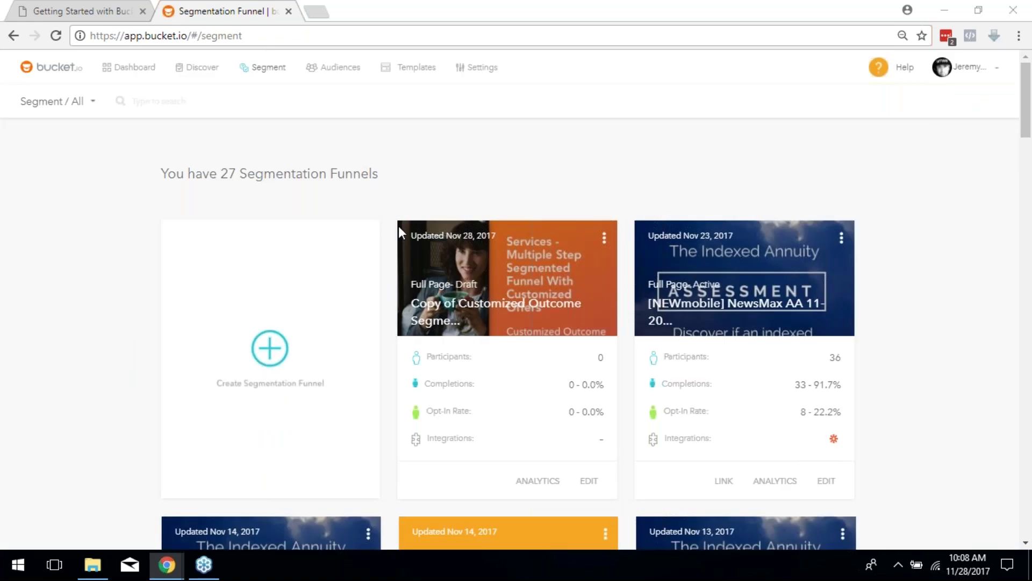
click(586, 483)
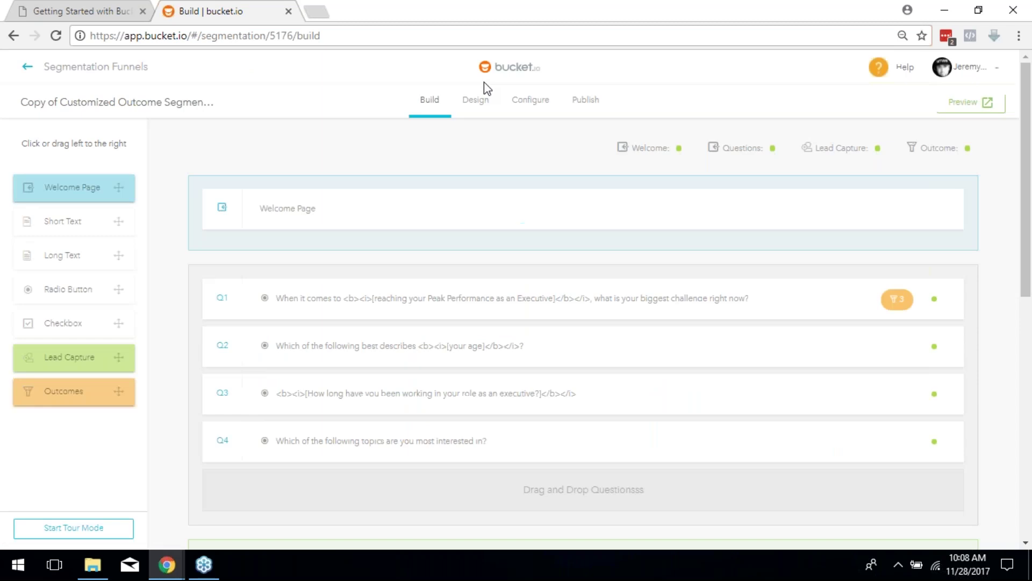
click(583, 100)
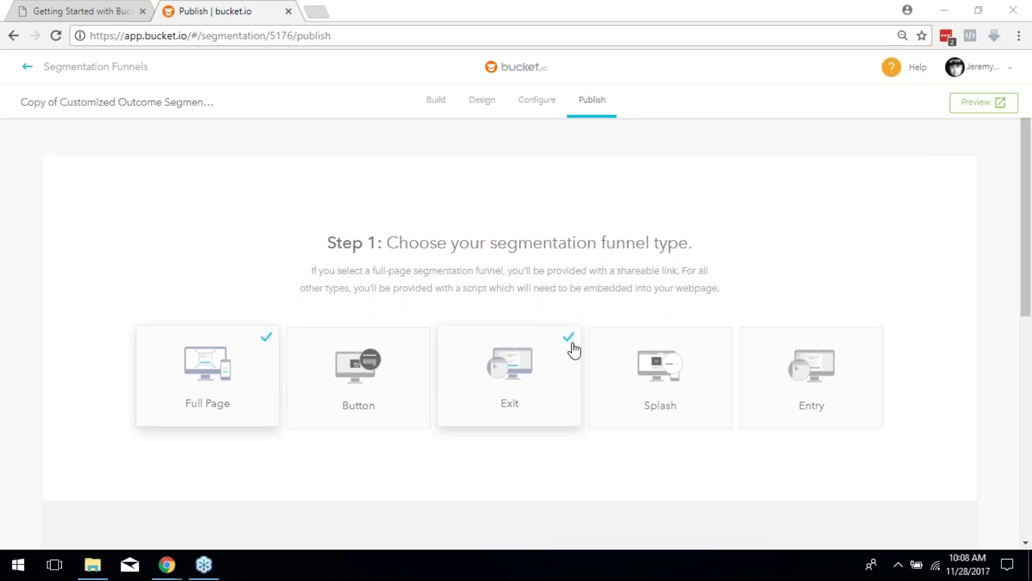
Review the Button, Exit, Splash and Entry funnel types alongside Full Page, and the domain choices for publishing
click(695, 372)
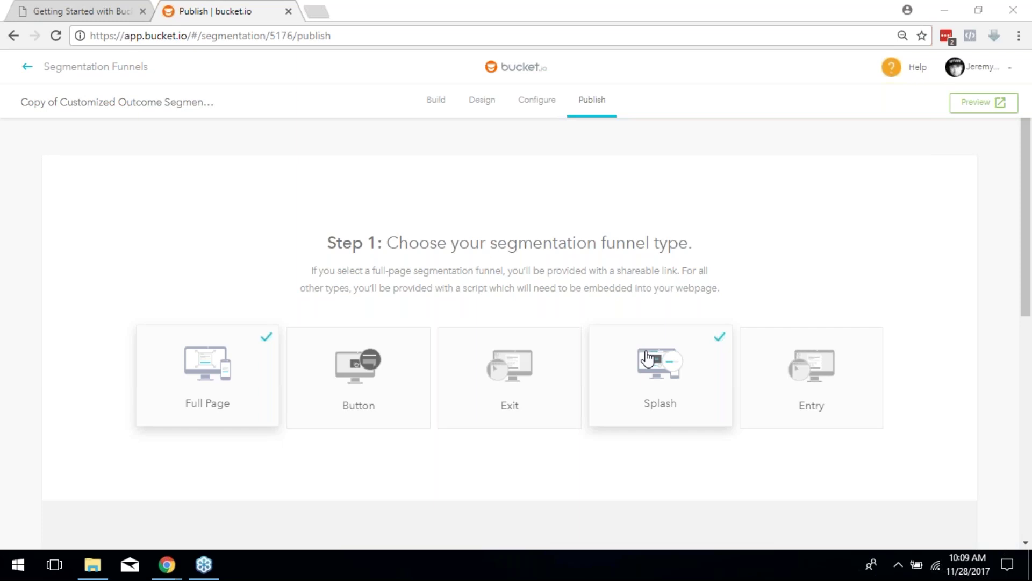
click(818, 359)
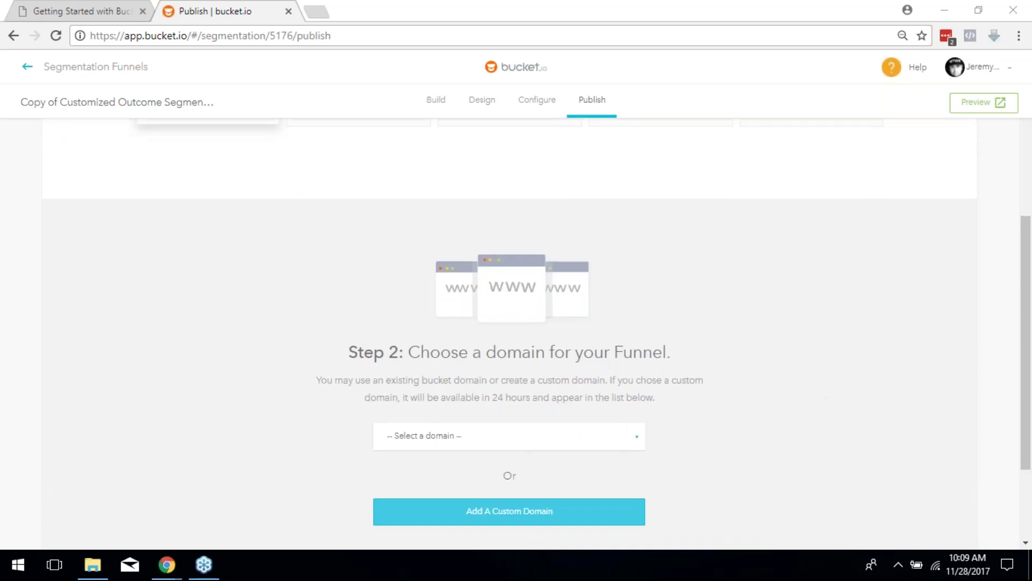
scroll(440, 366, up, 7)
click(361, 373)
click(510, 377)
click(597, 354)
click(857, 357)
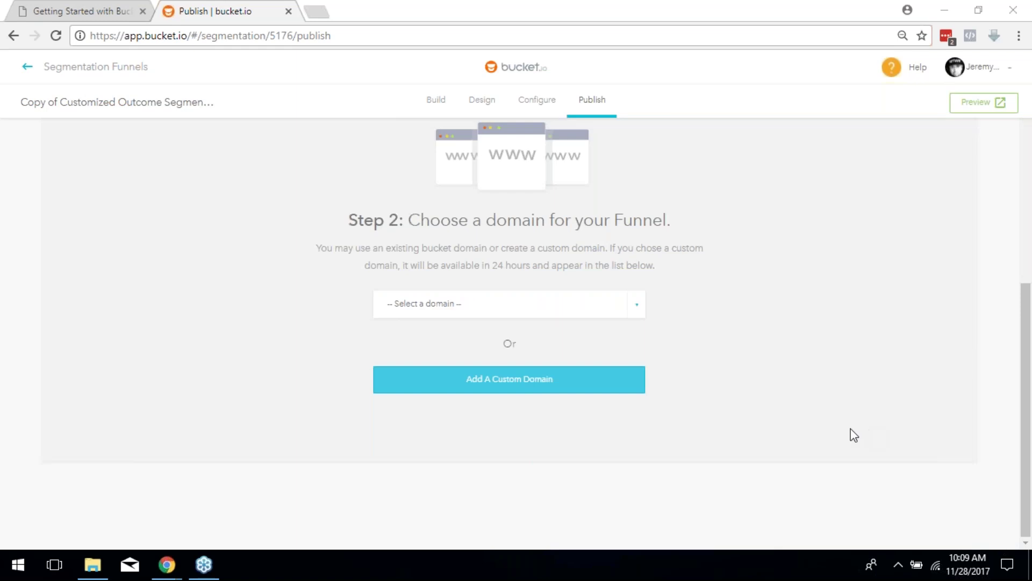
scroll(850, 433, up, 7)
click(709, 389)
scroll(666, 438, up, 7)
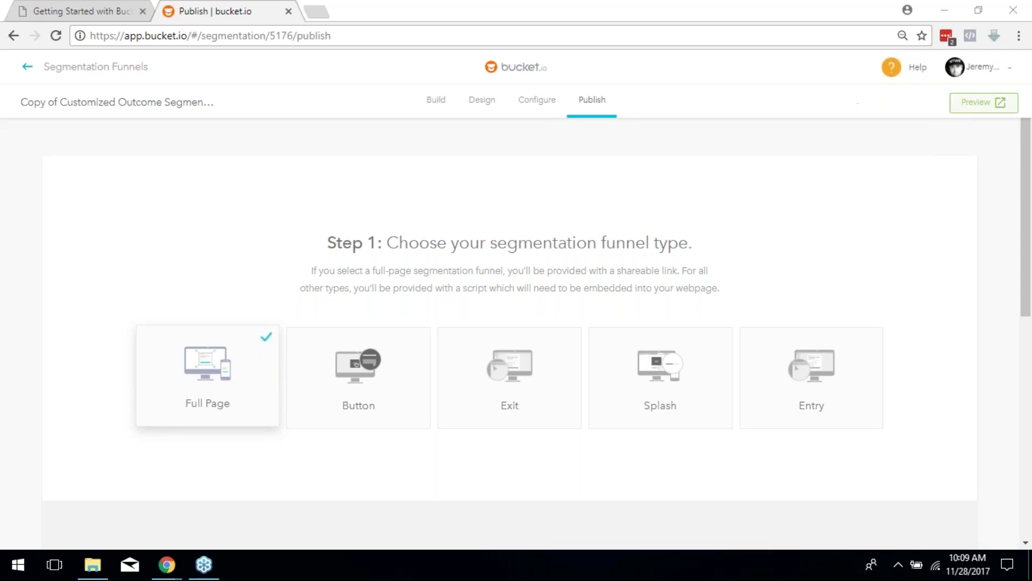
Return to the segmentation funnels overview and open the ESP integrations in the account settings
click(86, 66)
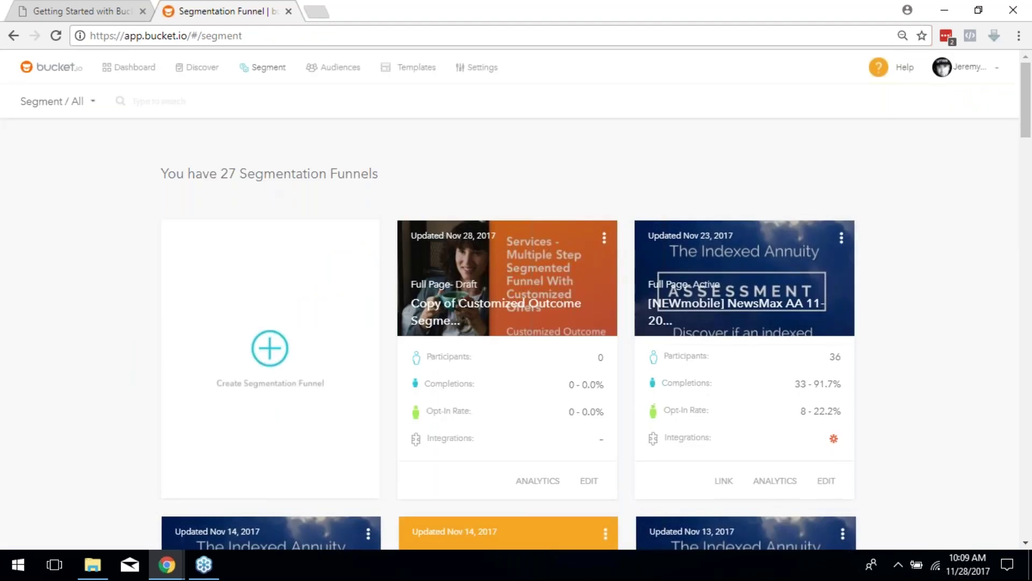
click(968, 92)
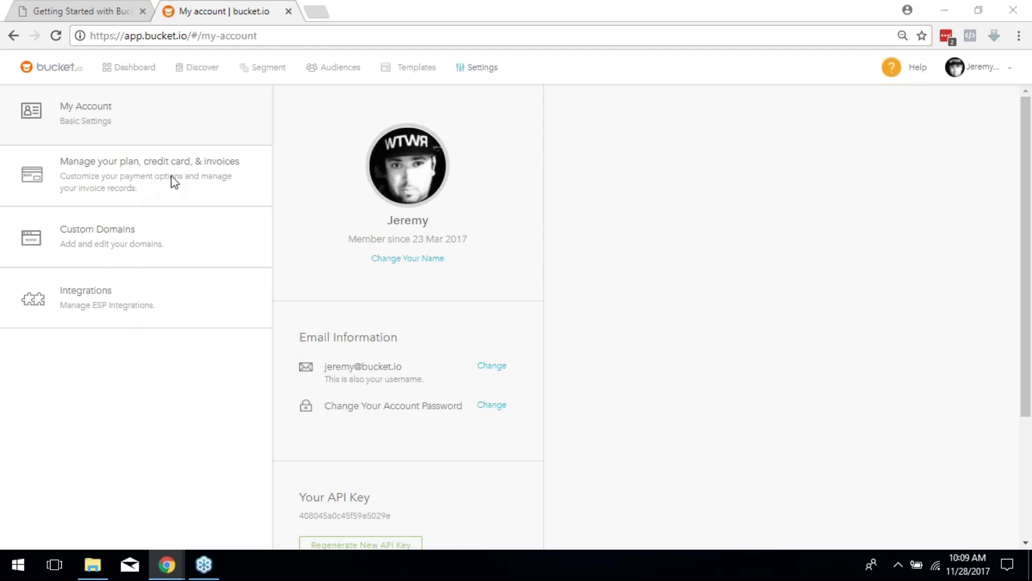
click(77, 310)
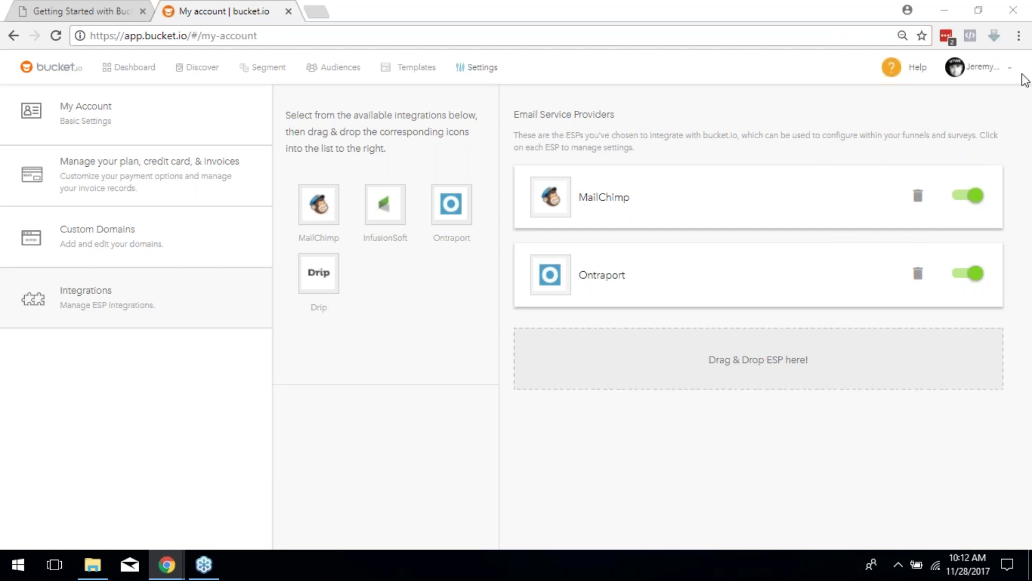
click(564, 302)
click(562, 302)
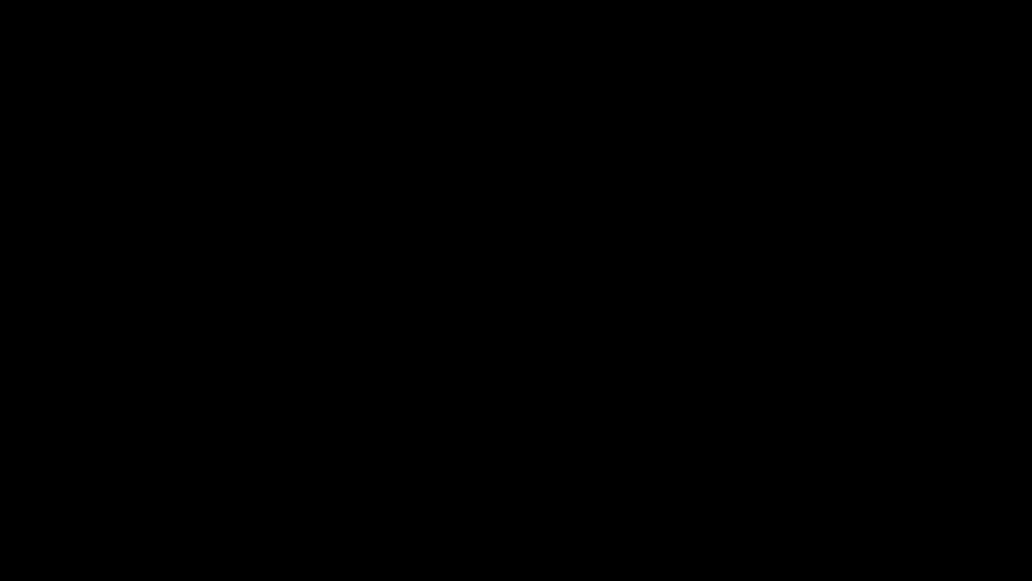